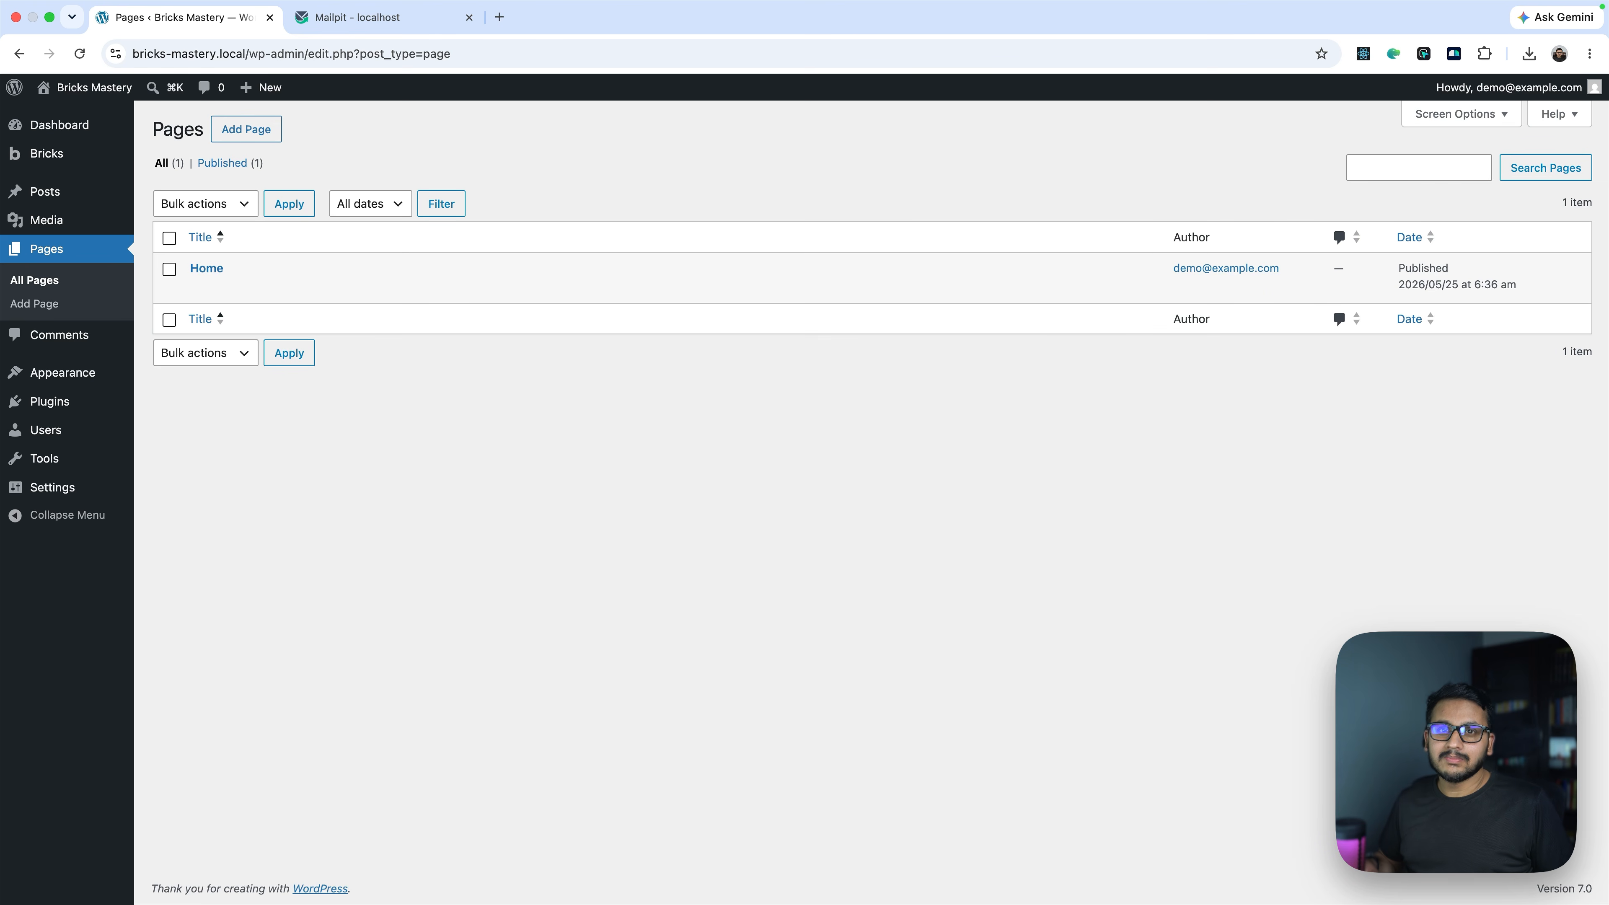
Show the Pages list with the published Home page's row actions revealed
mouse_move(193, 272)
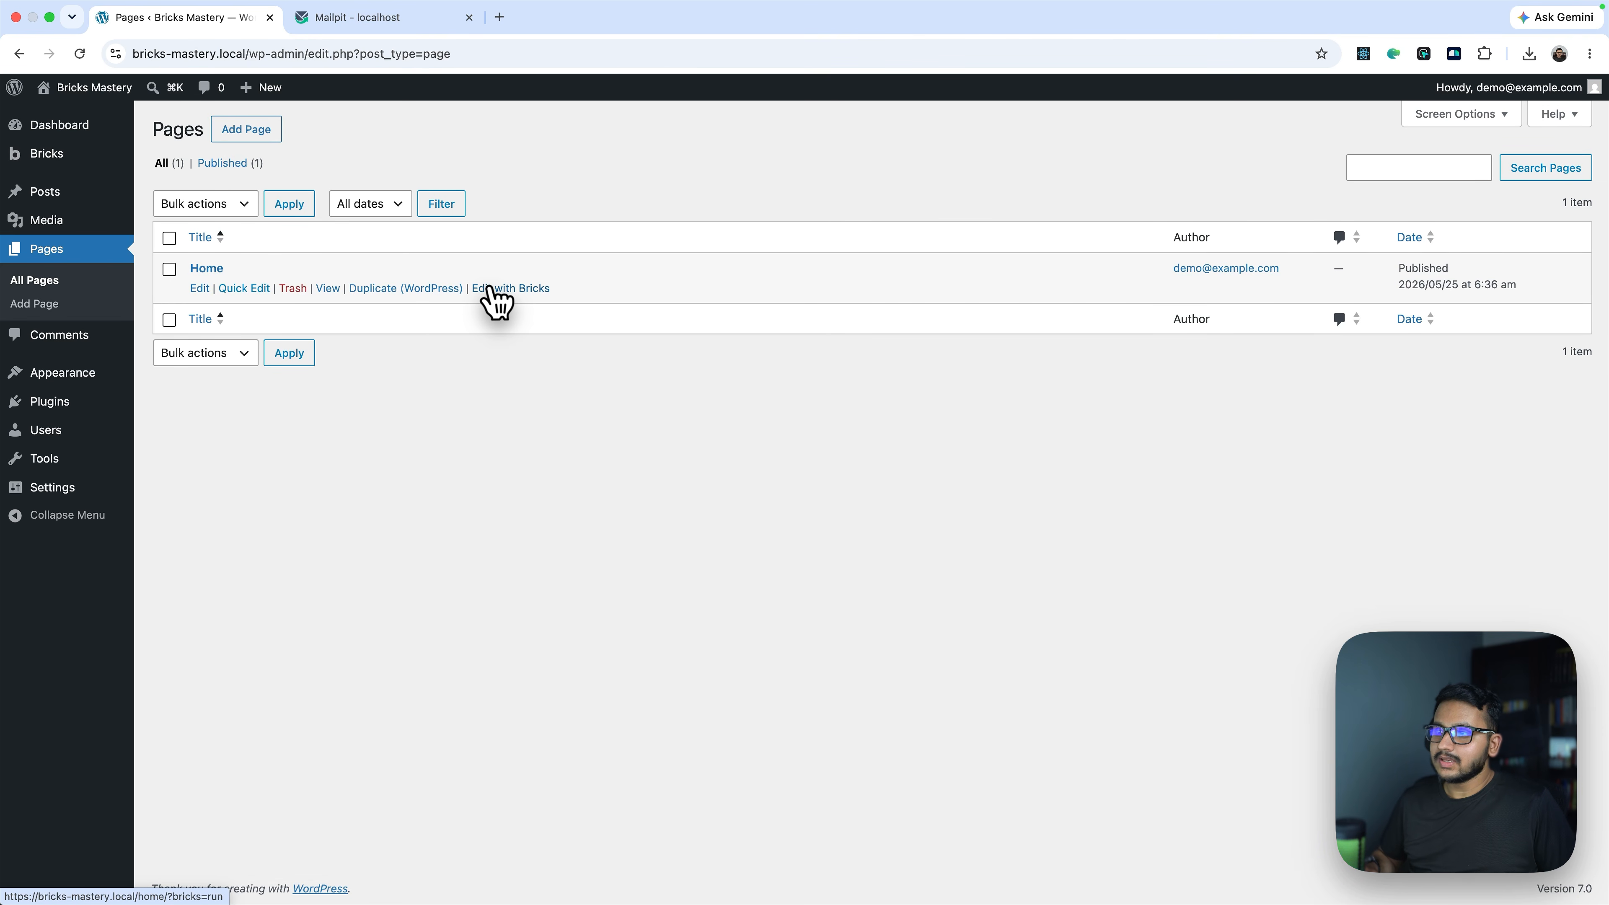
Open Home in Bricks and place a Form element inside a new section's container
click(491, 288)
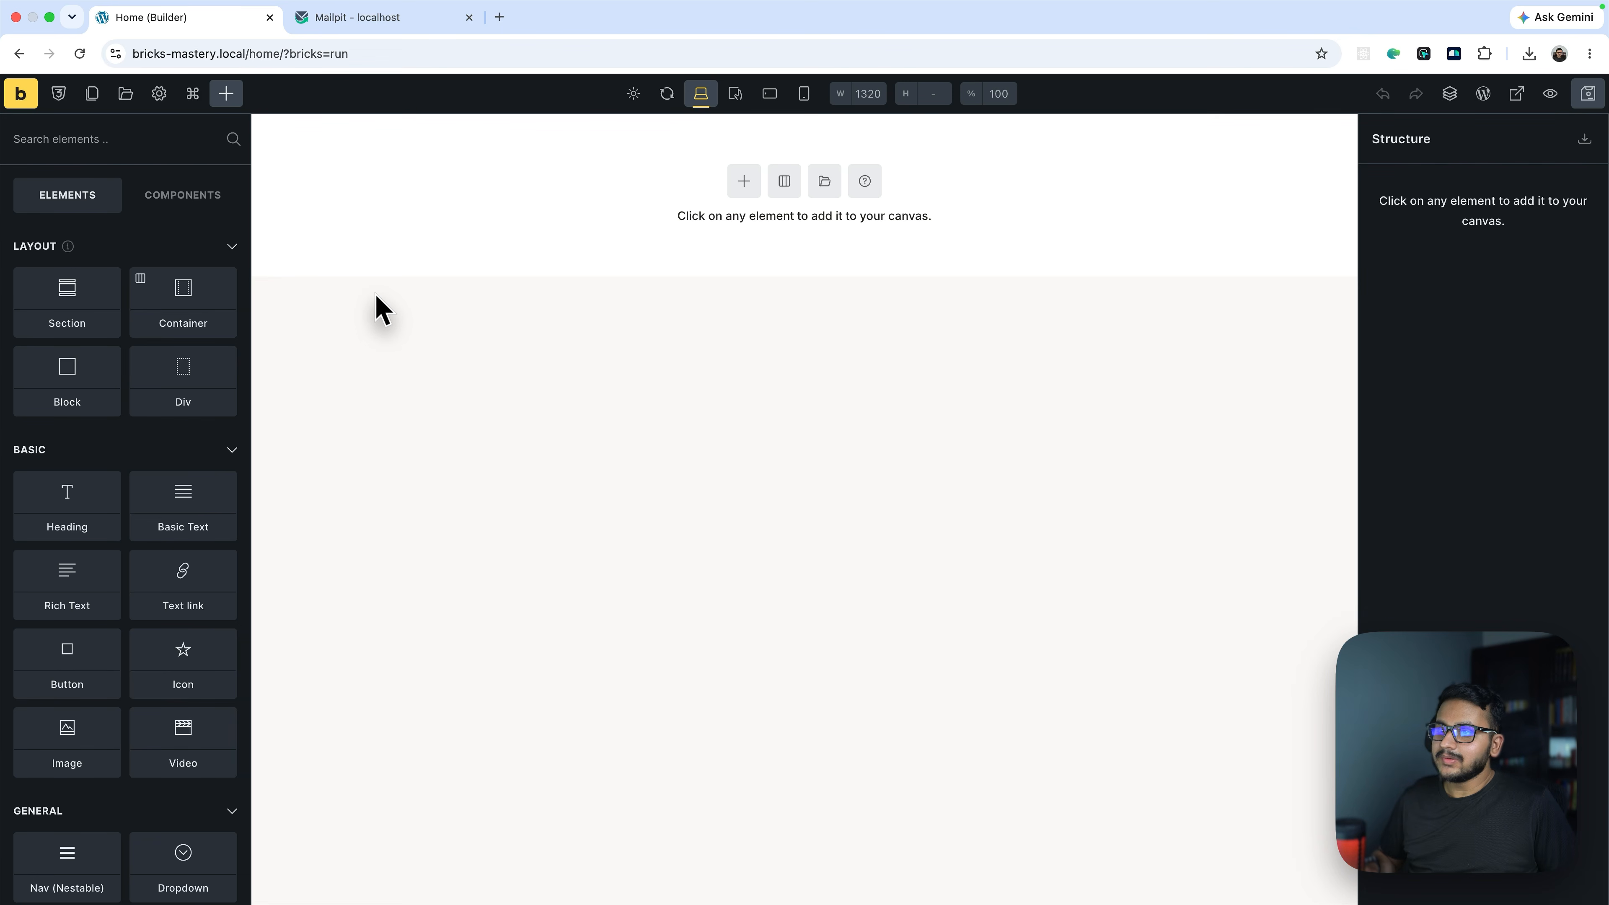
click(744, 181)
click(1451, 220)
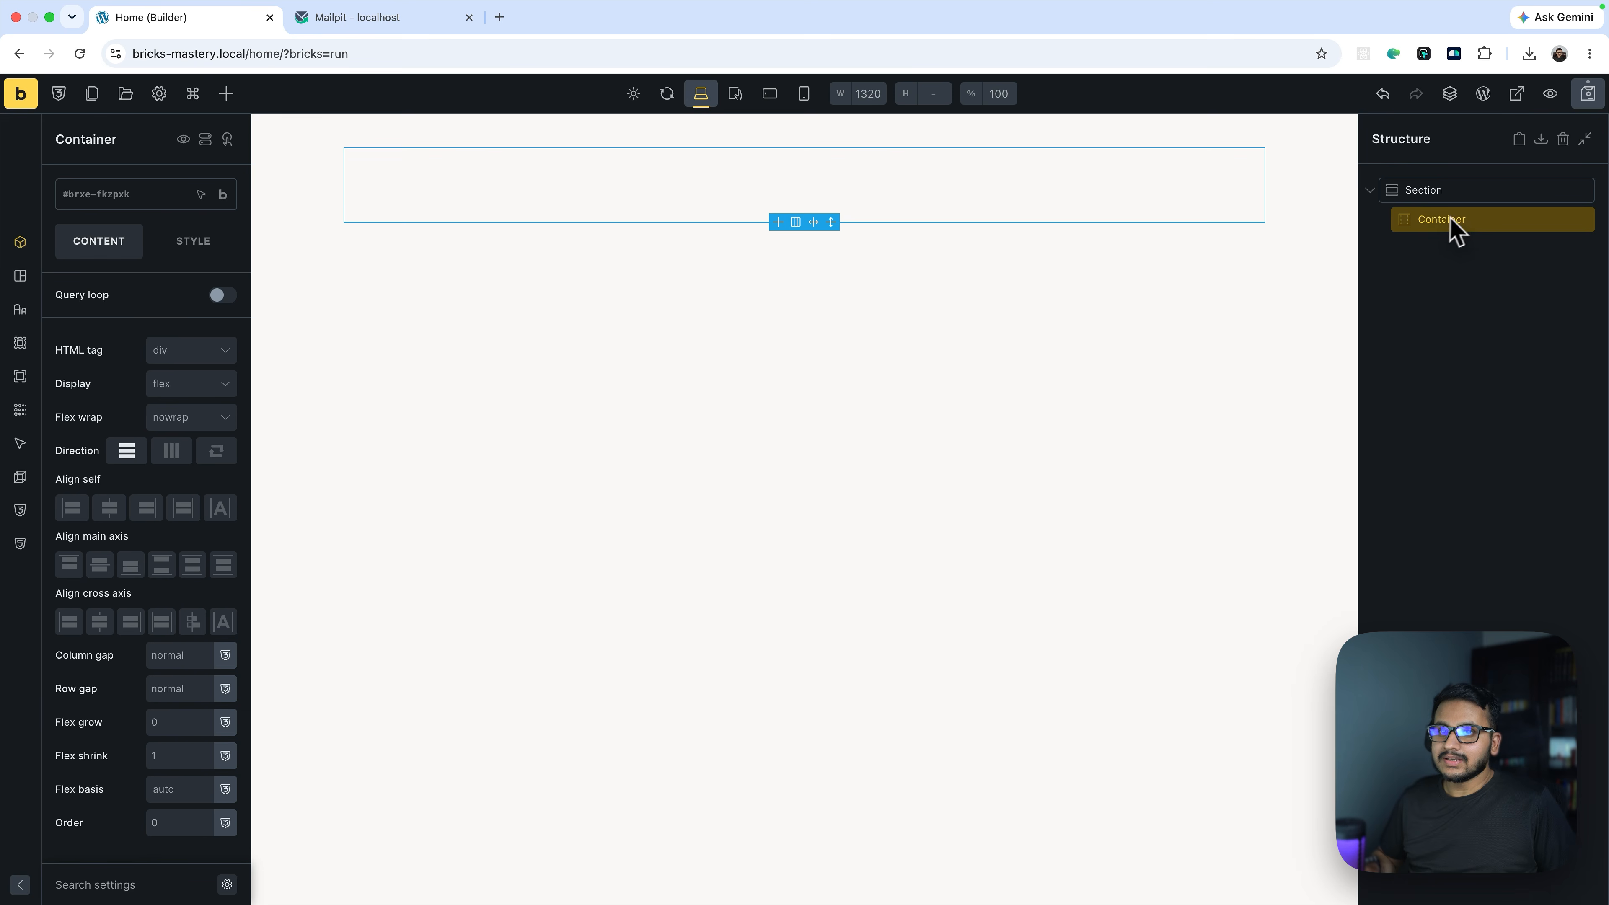
click(226, 93)
text(form)
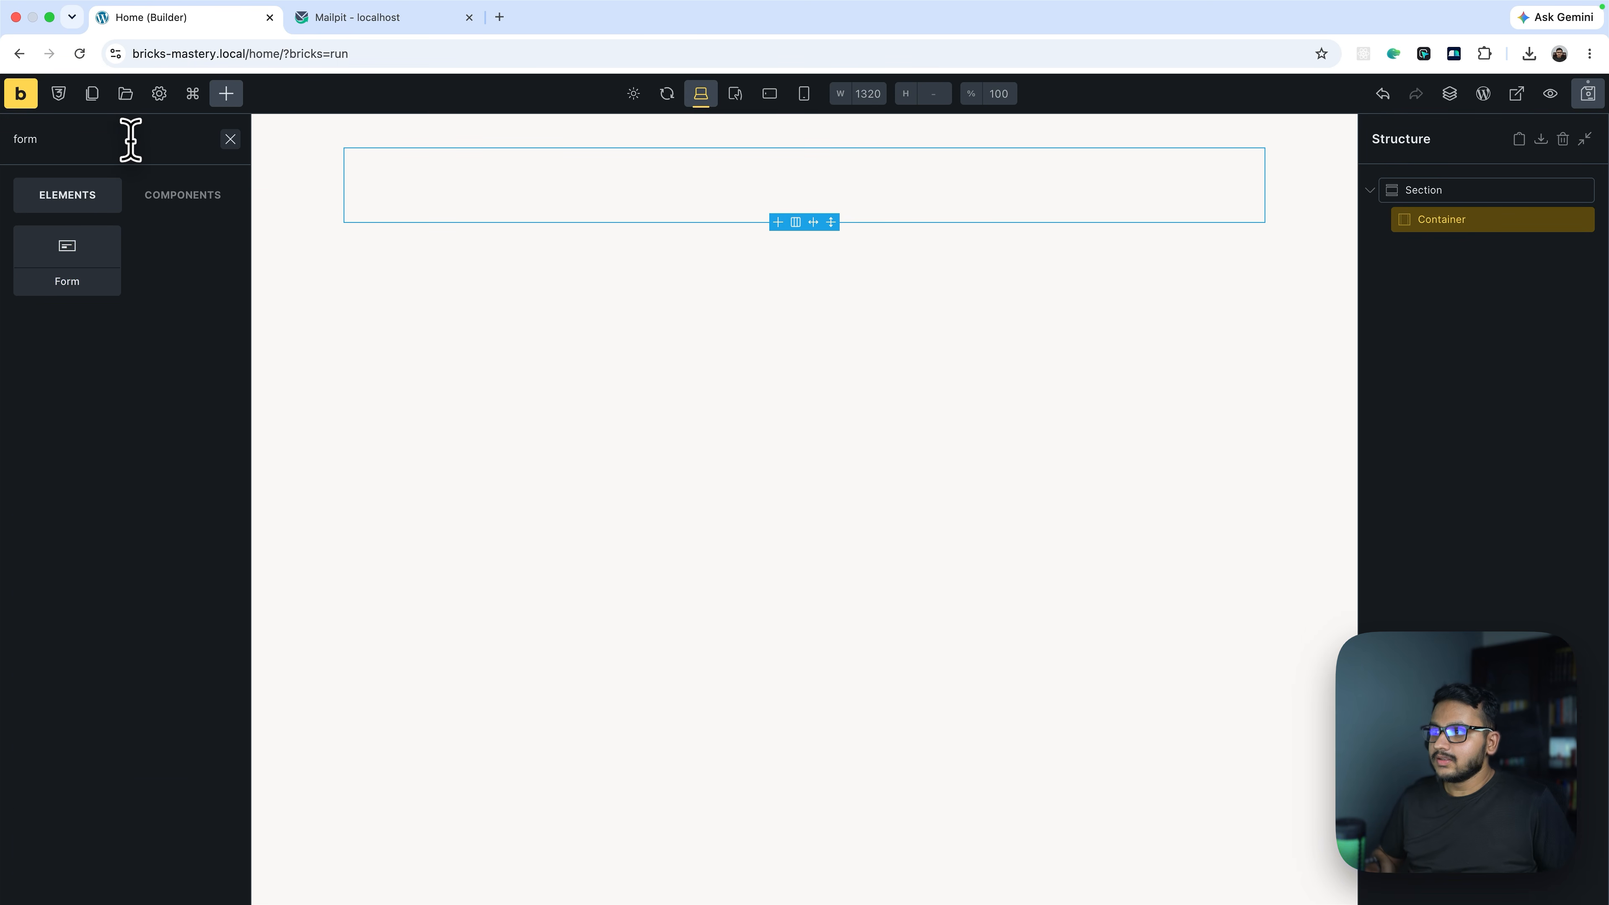
drag(72, 282, 823, 277)
click(1480, 253)
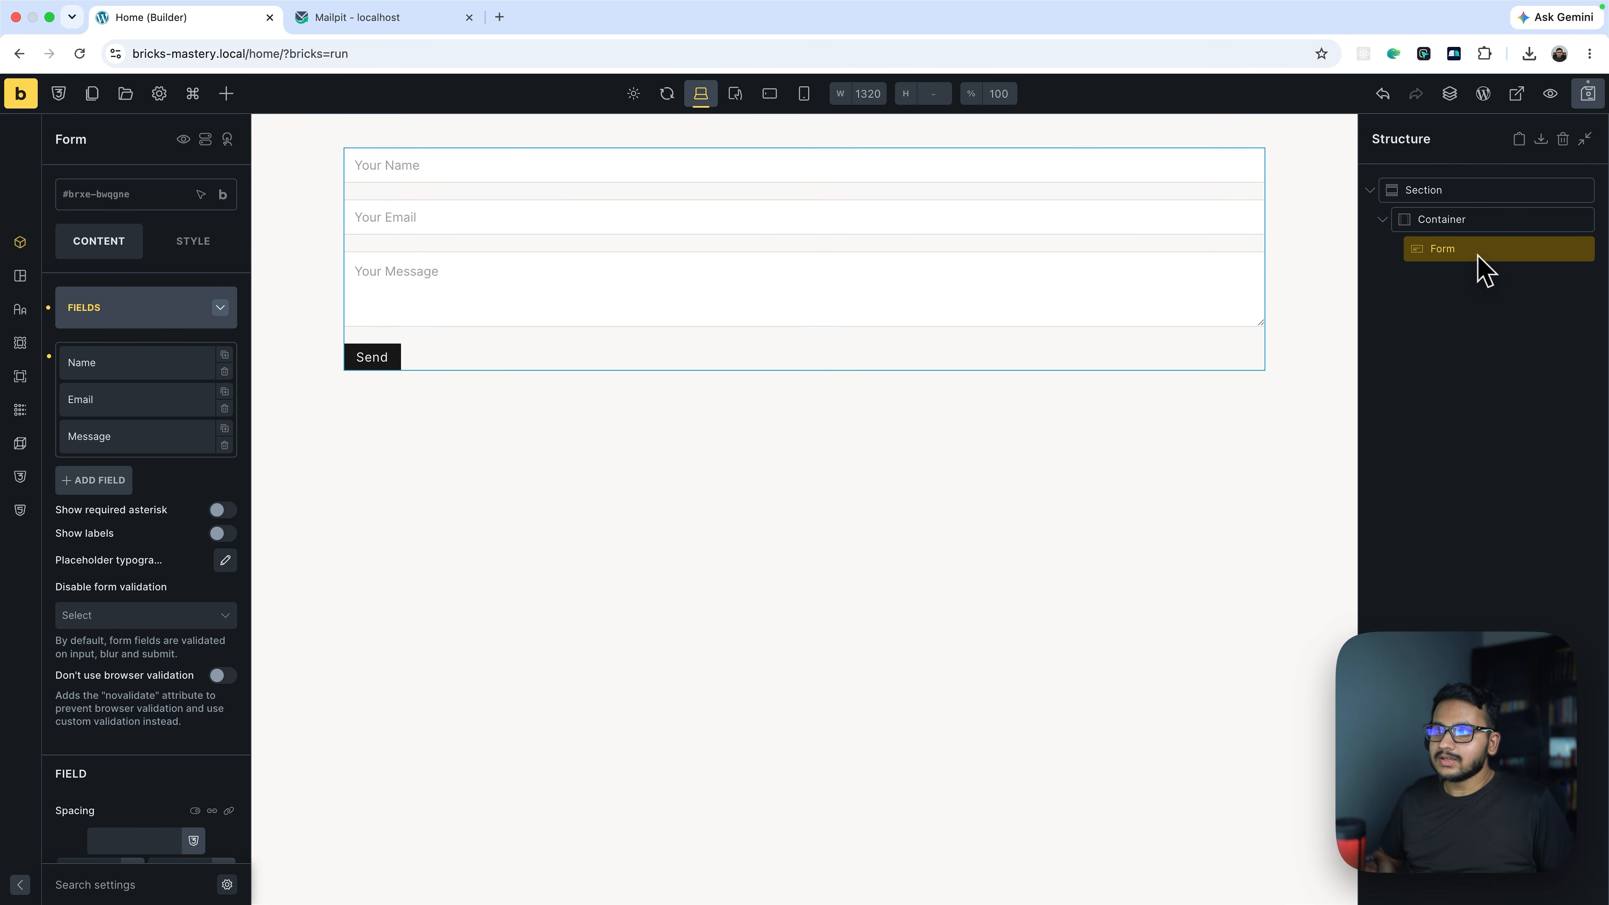
Give the form auto left/right margins and a 45rem maximum width
click(169, 253)
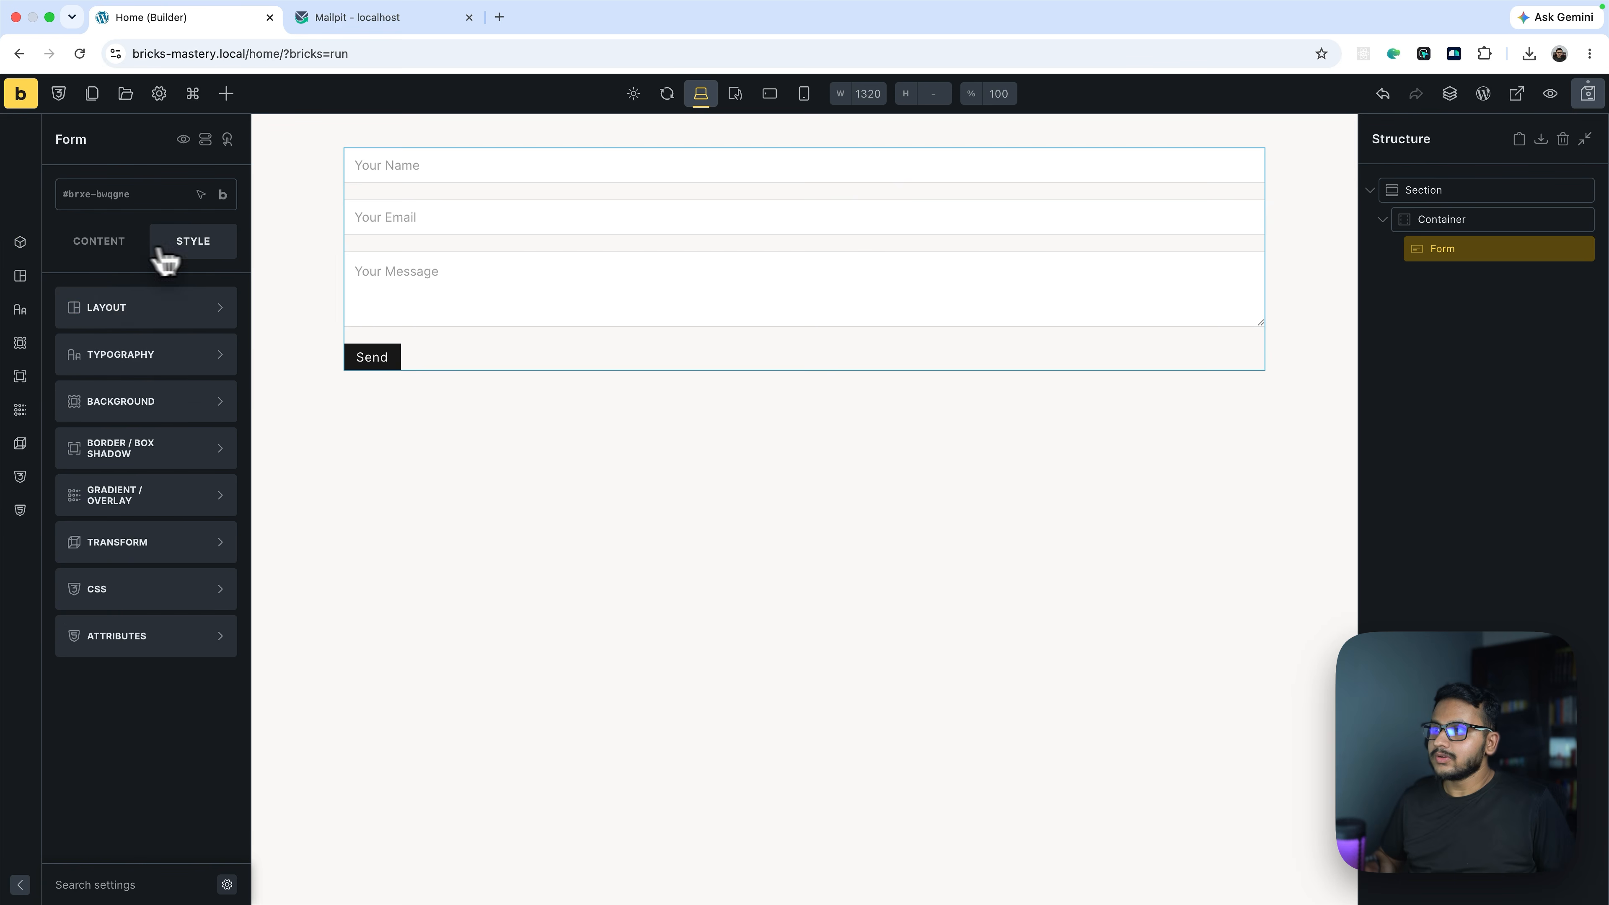
click(106, 310)
click(84, 449)
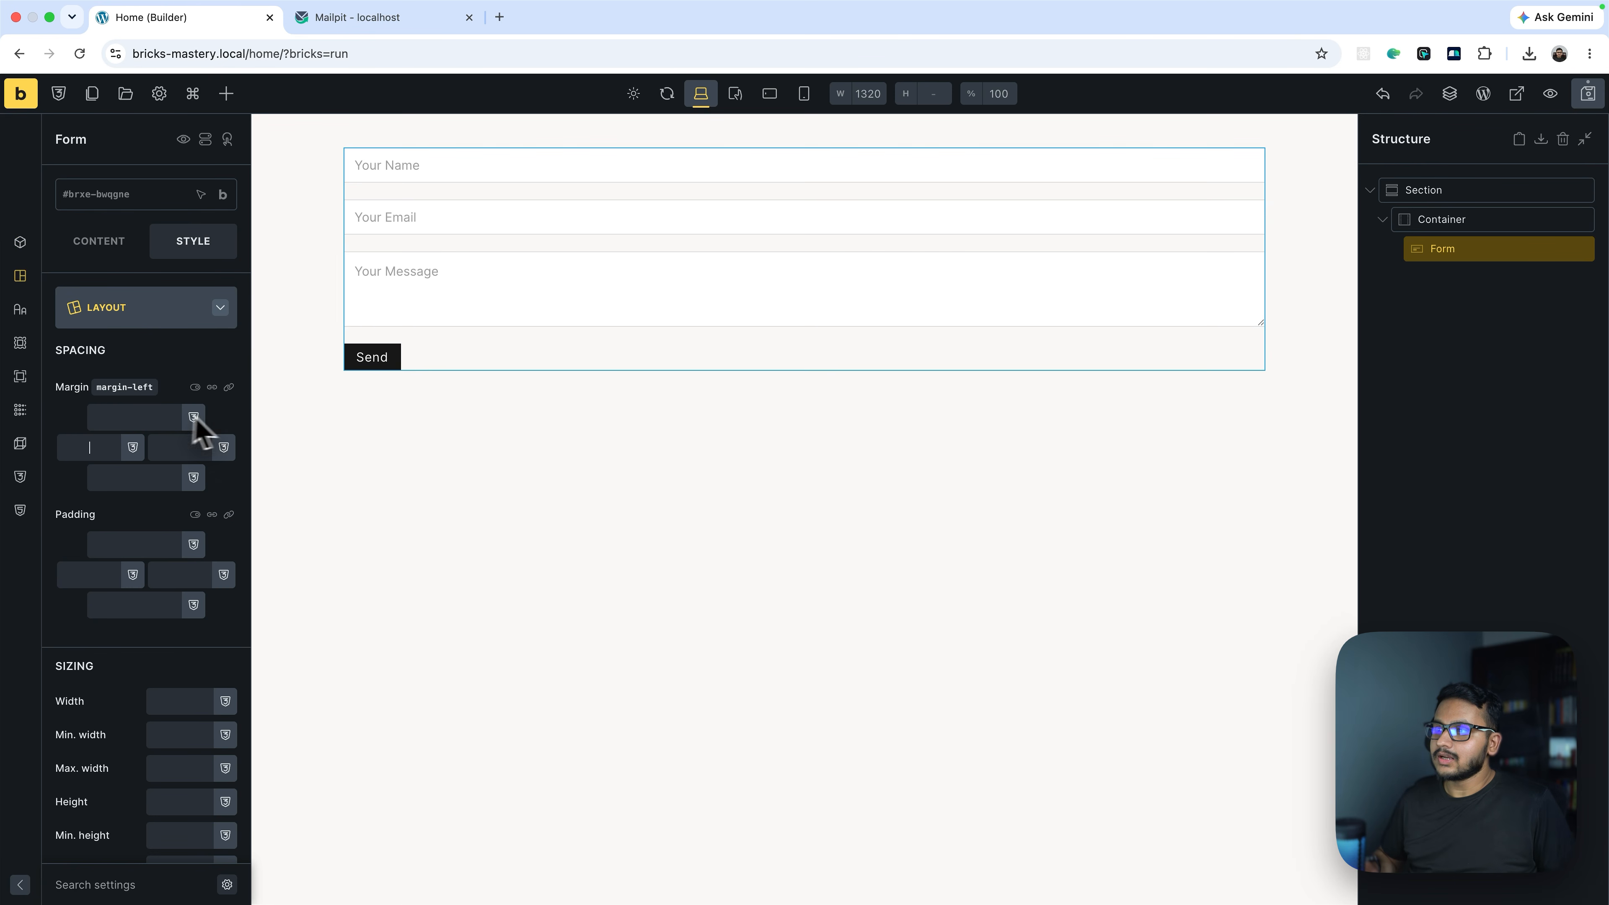
click(214, 388)
click(98, 447)
text(auto)
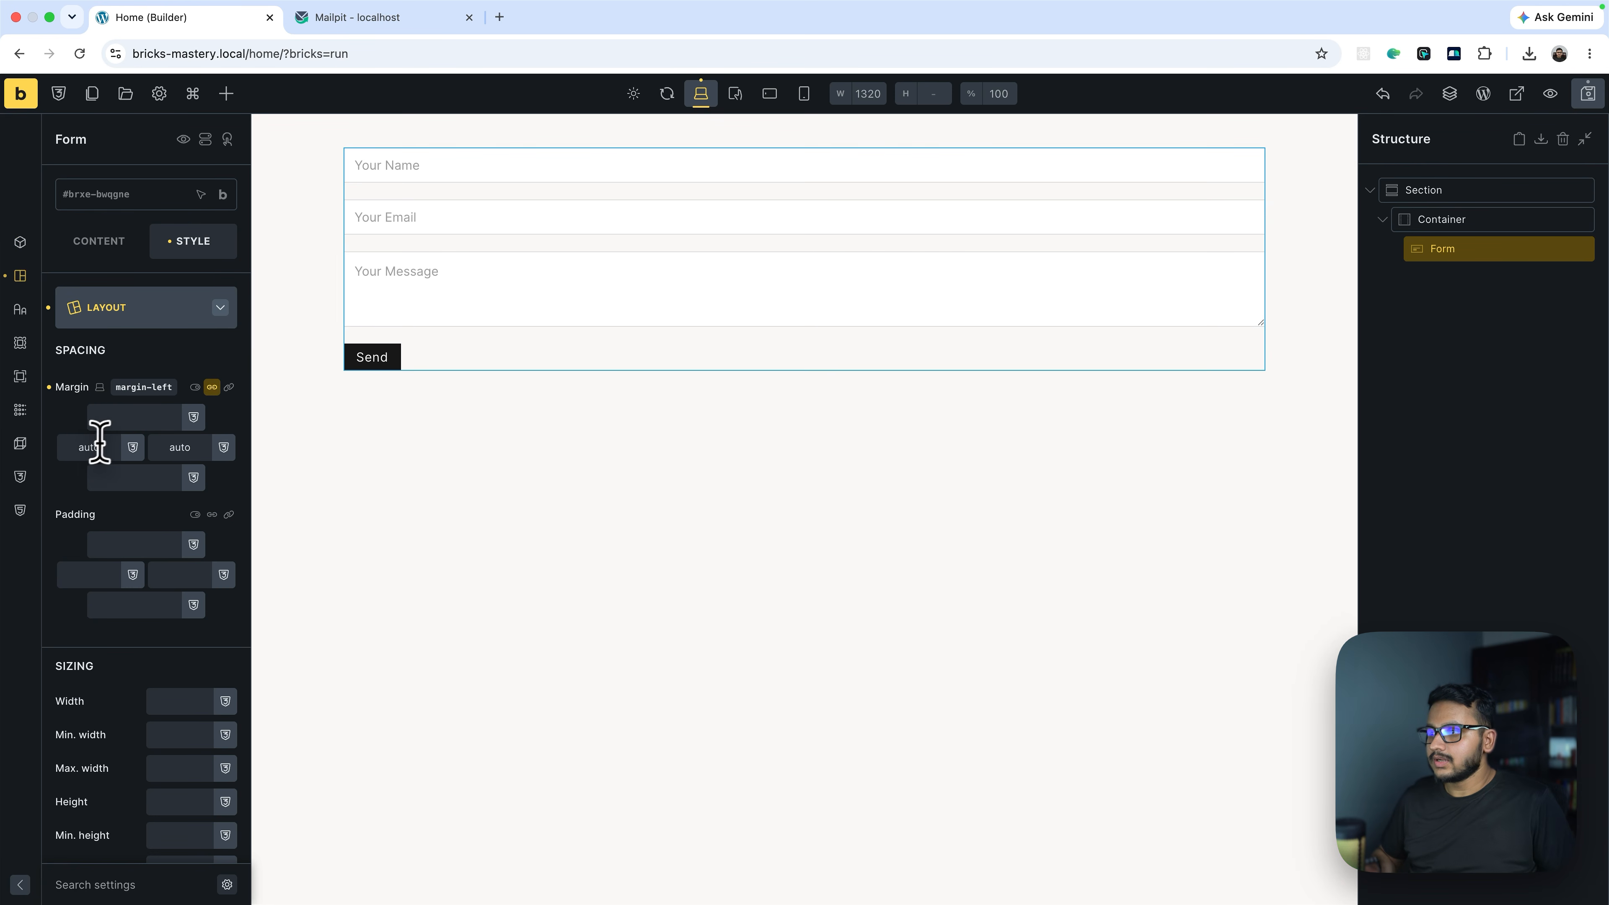
scroll(152, 797, down, 1)
click(165, 741)
text(45rem)
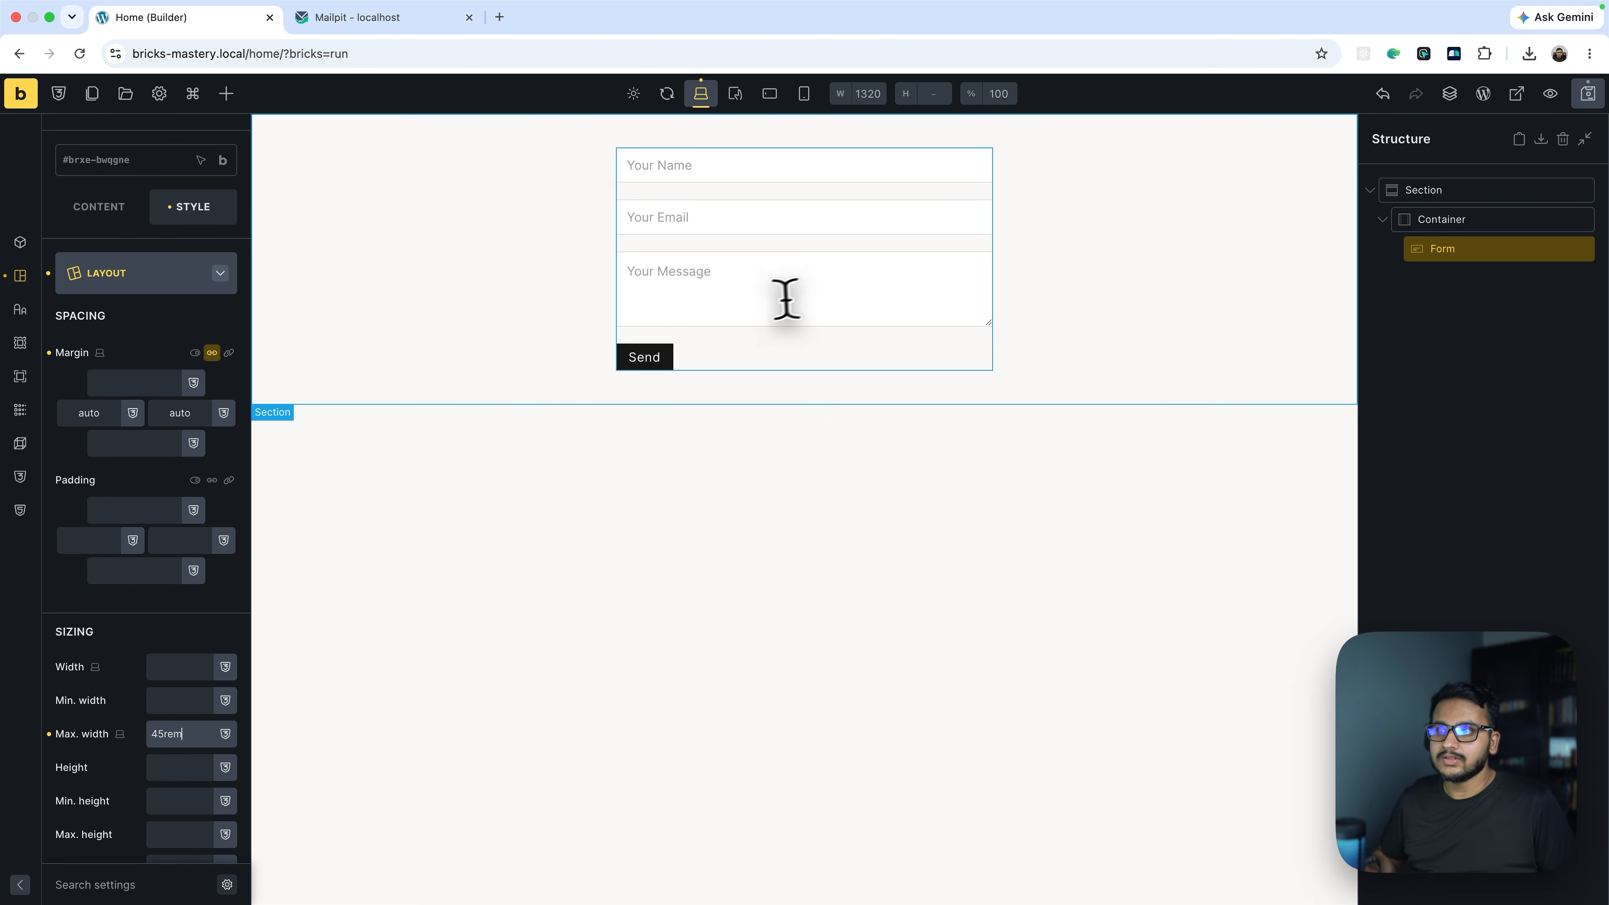
click(937, 301)
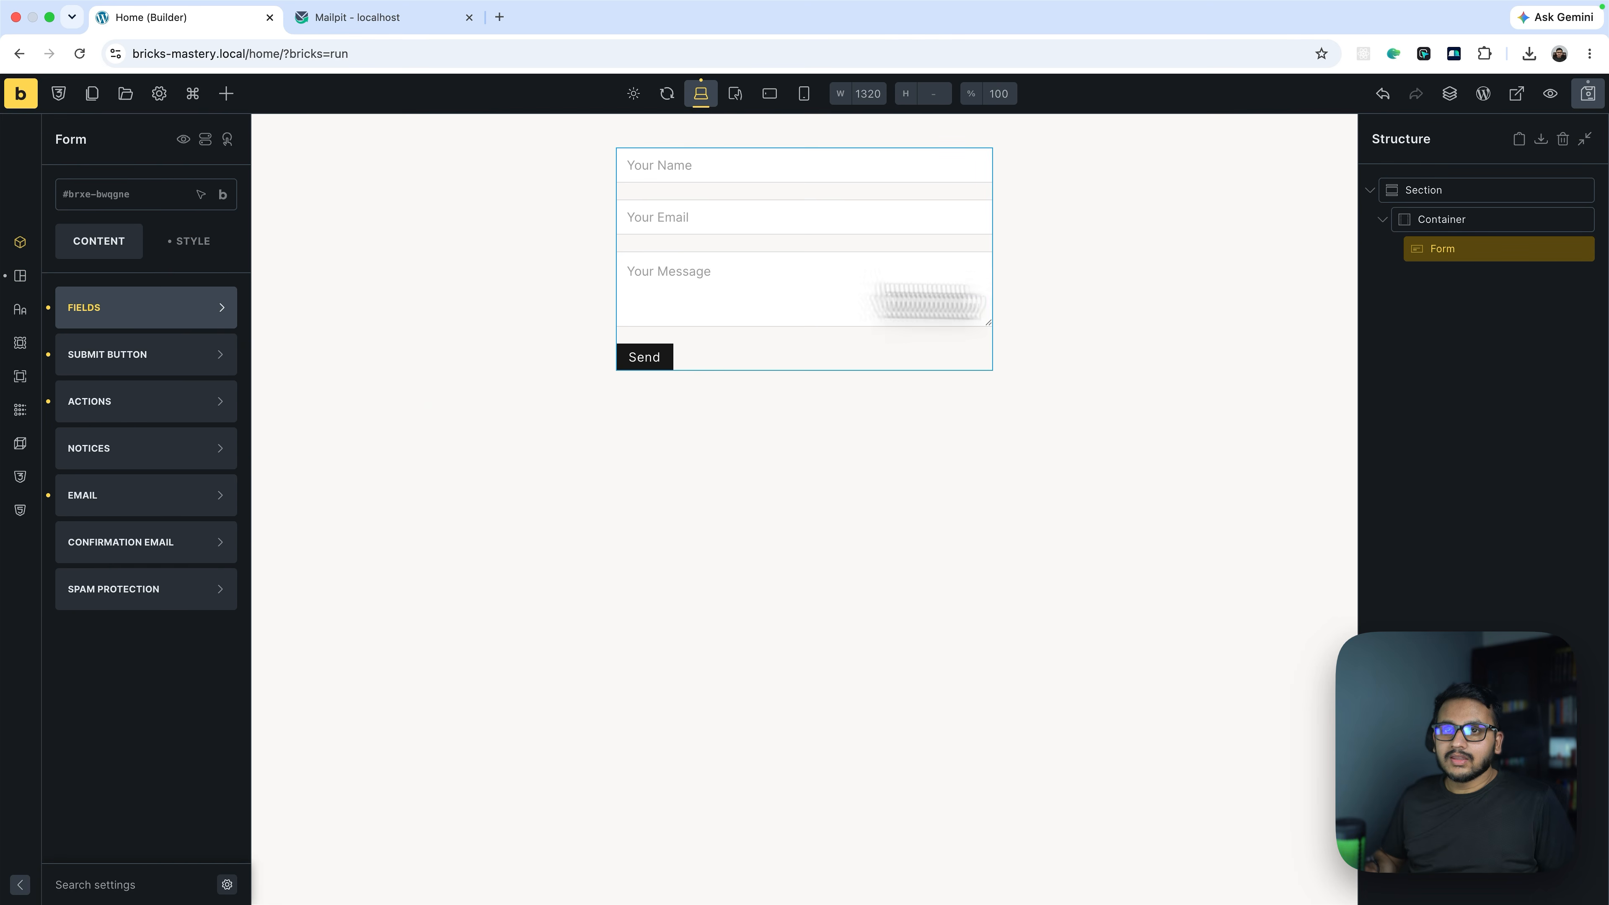
Delete the extra added field and the Message field, leaving Name and Email
click(120, 315)
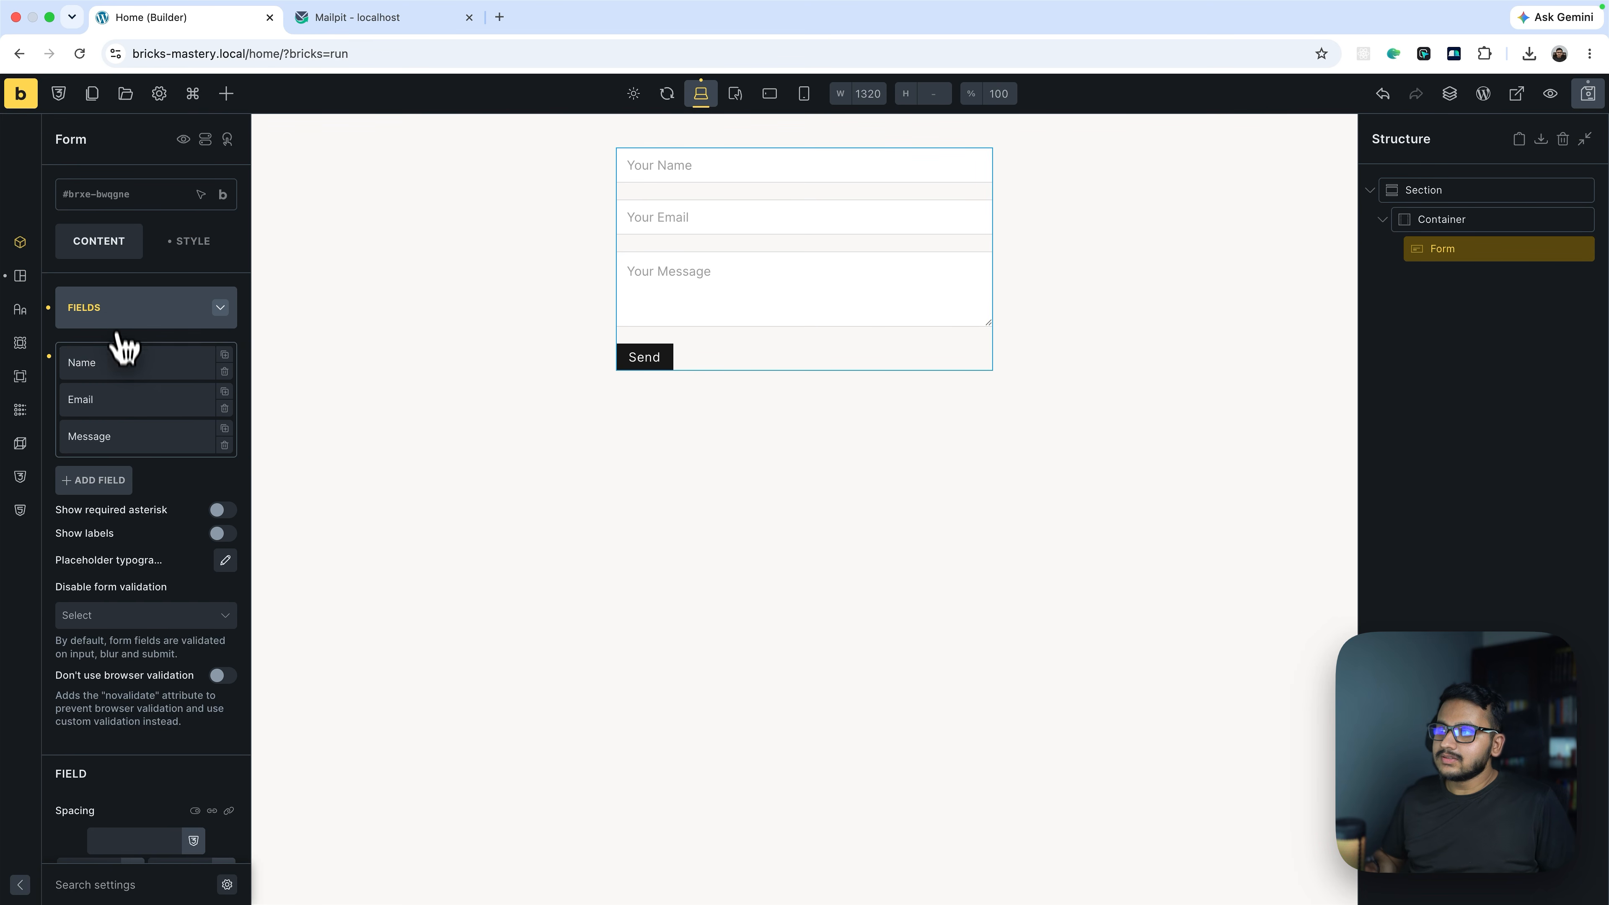
click(106, 482)
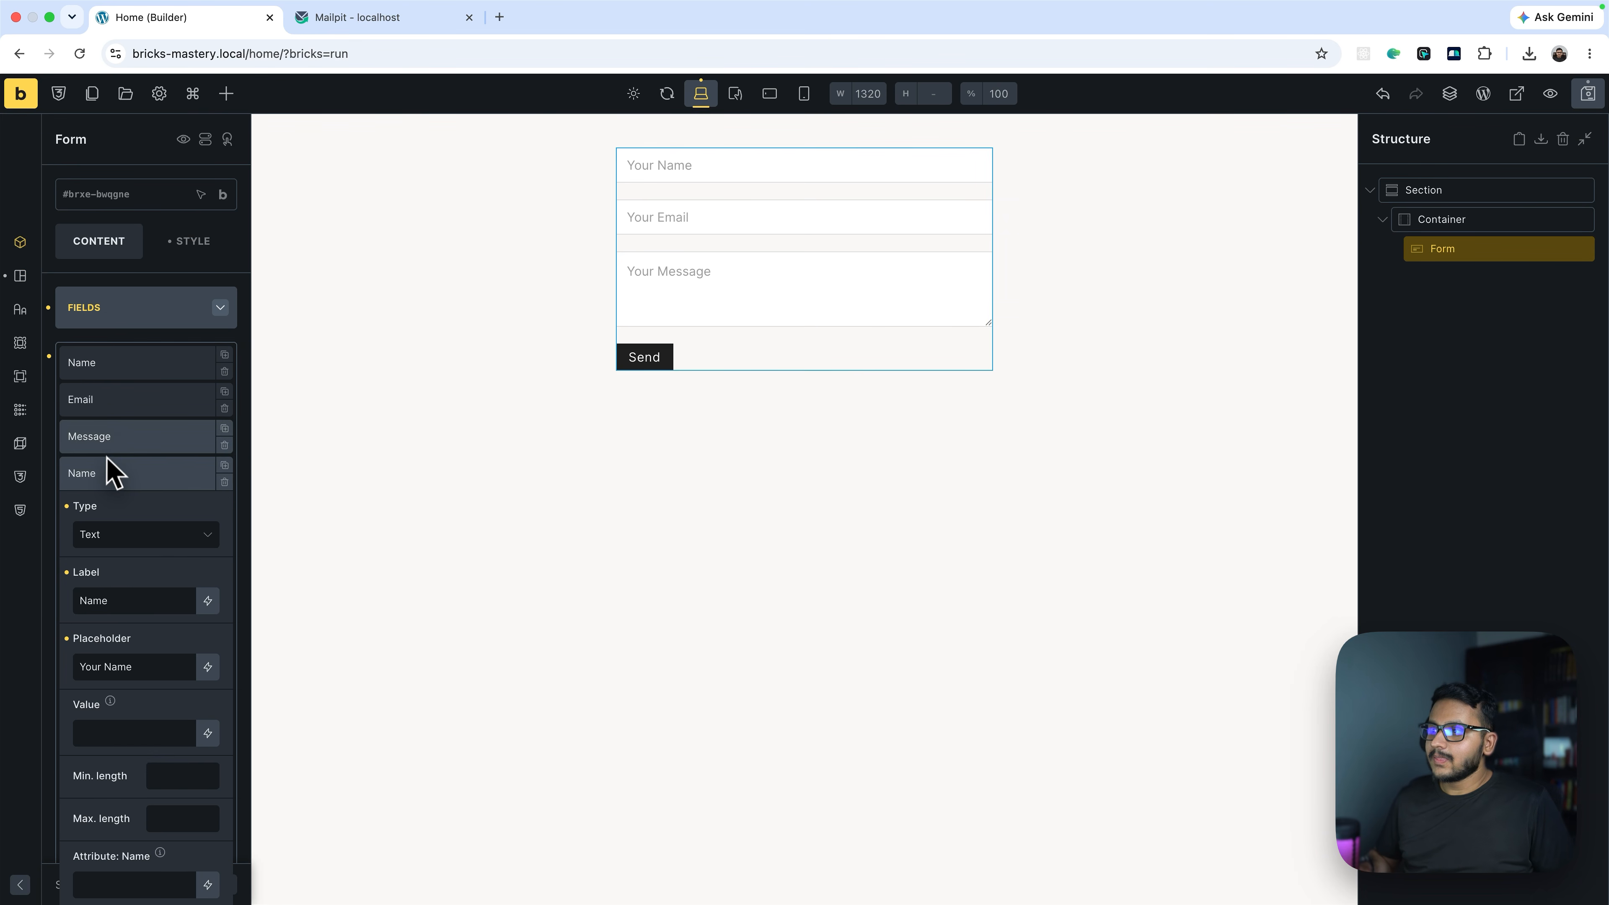
click(111, 538)
scroll(130, 694, down, 3)
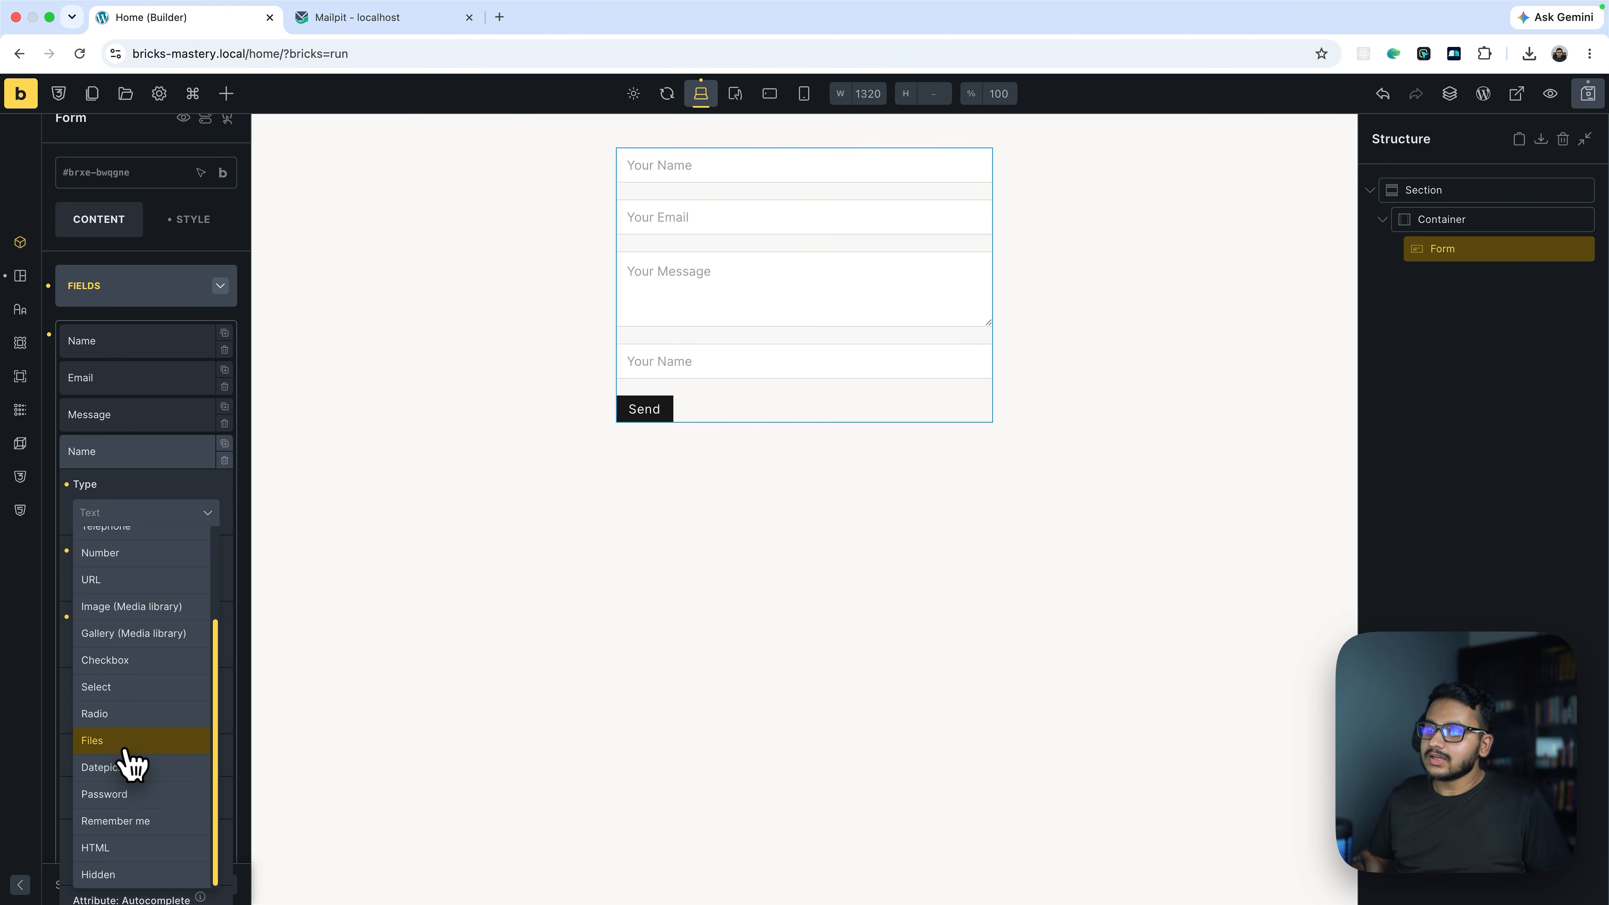
click(180, 430)
click(224, 436)
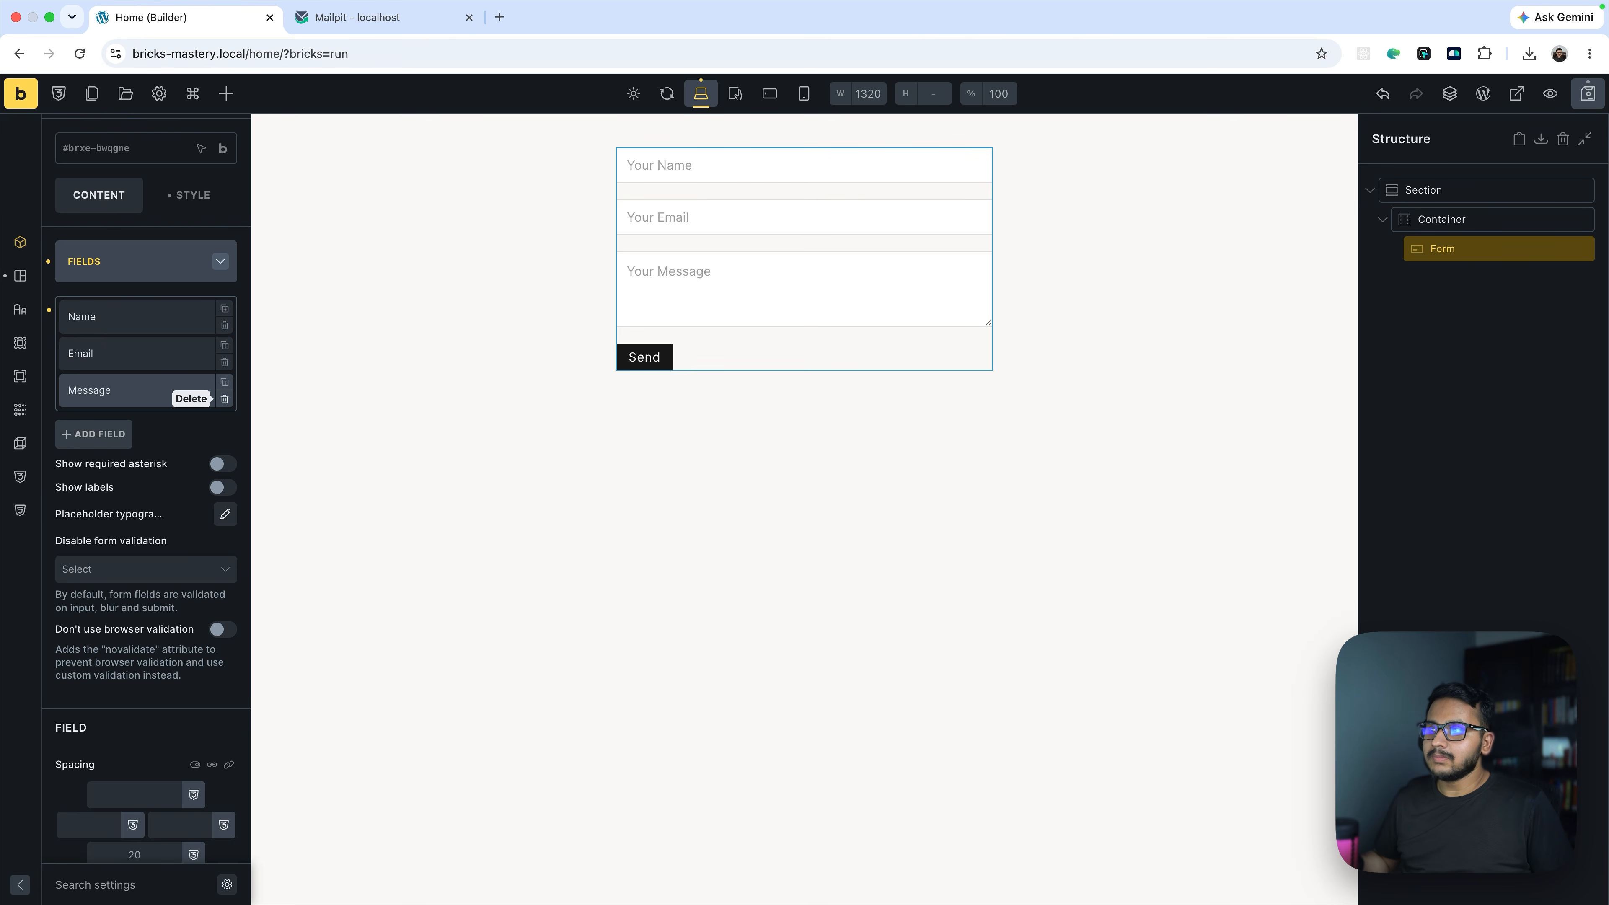
click(225, 400)
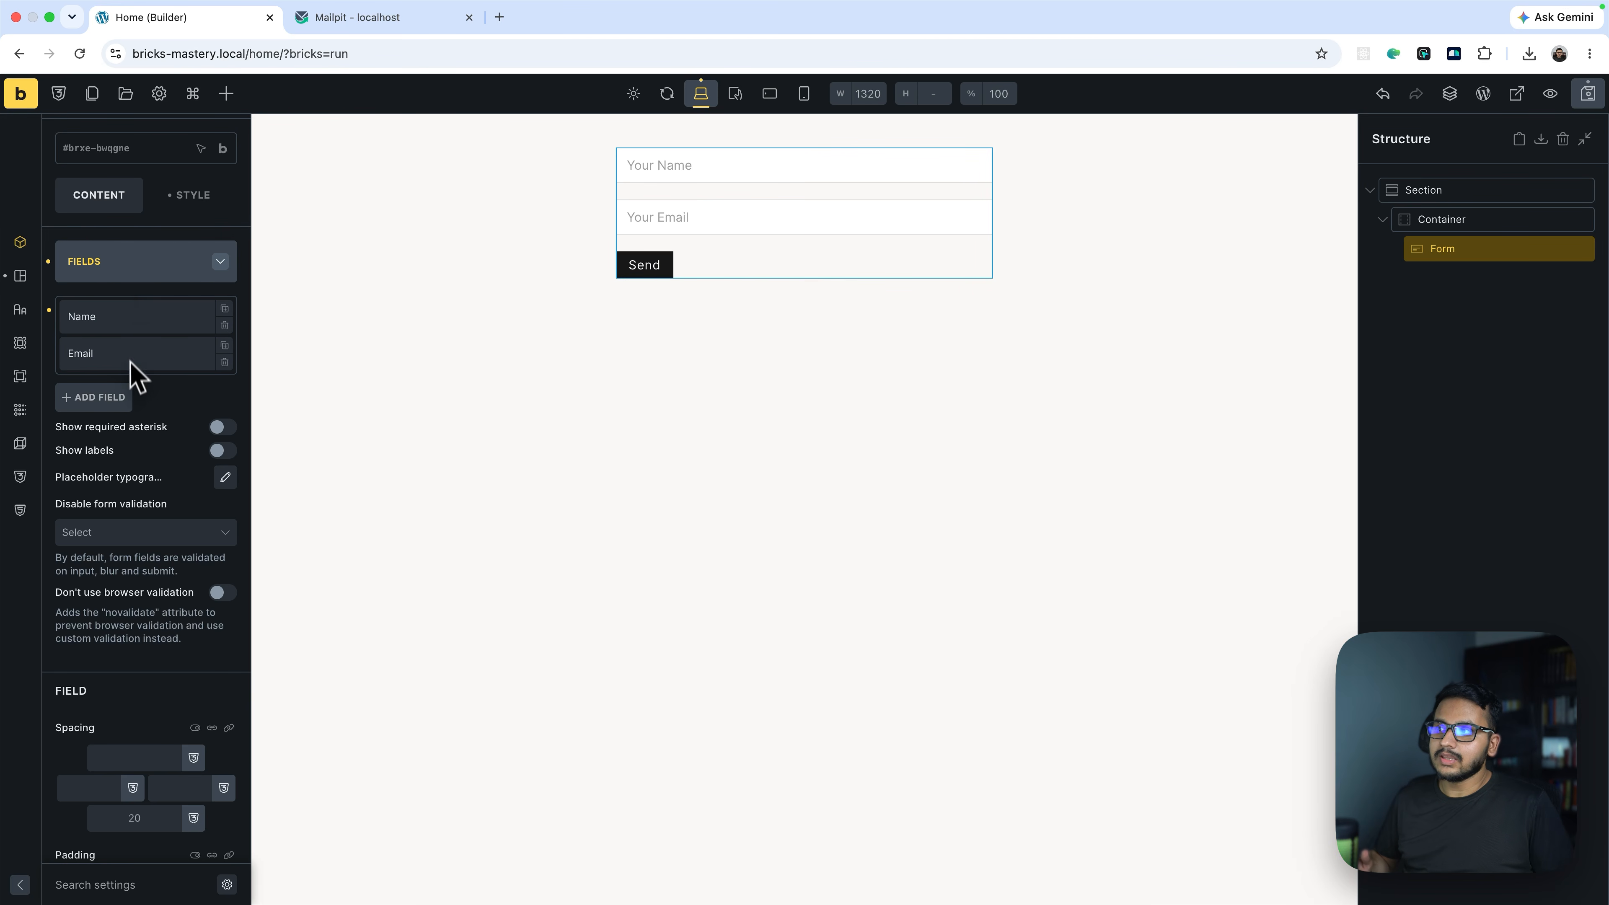
Set the submit button text to 'Subscribe'
click(134, 284)
click(109, 355)
click(170, 402)
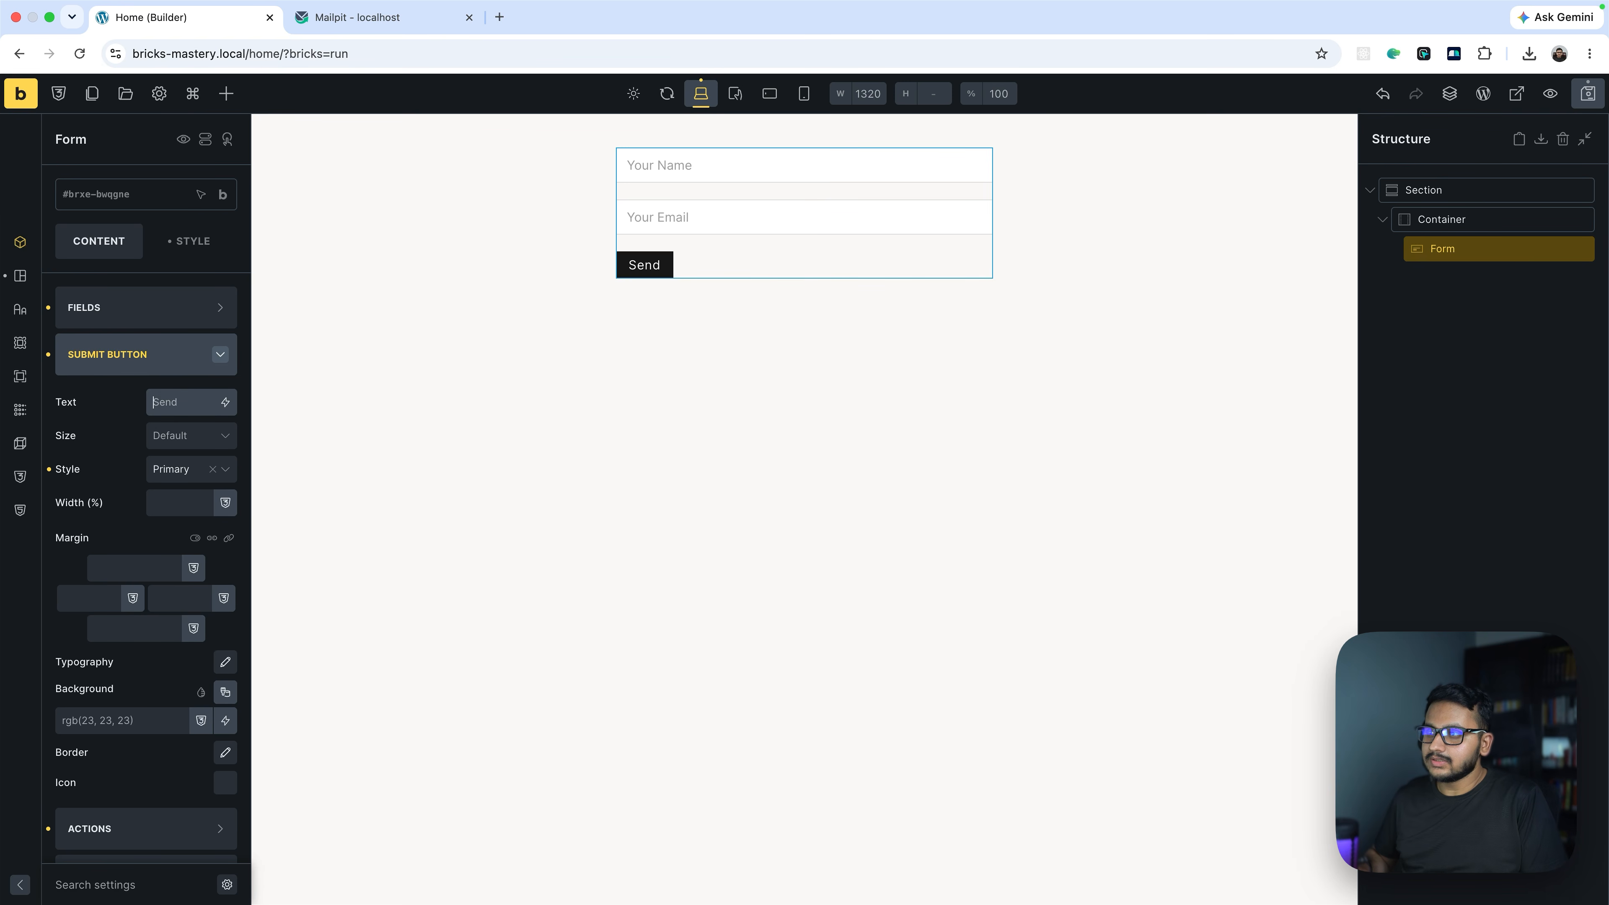
text(Subscribe)
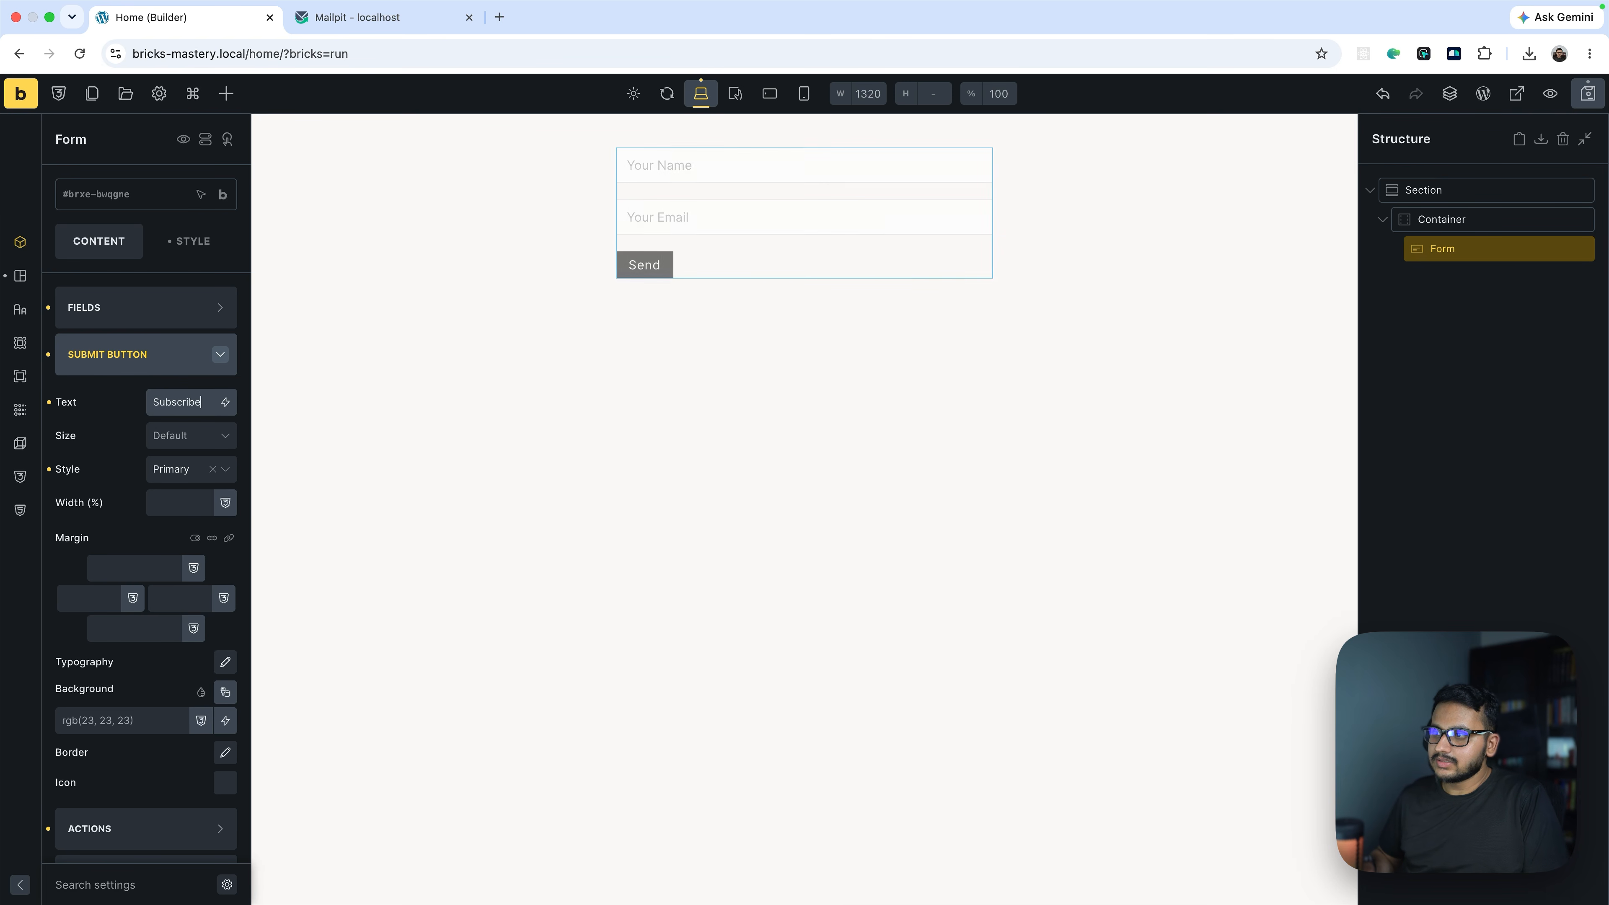
click(159, 369)
click(160, 369)
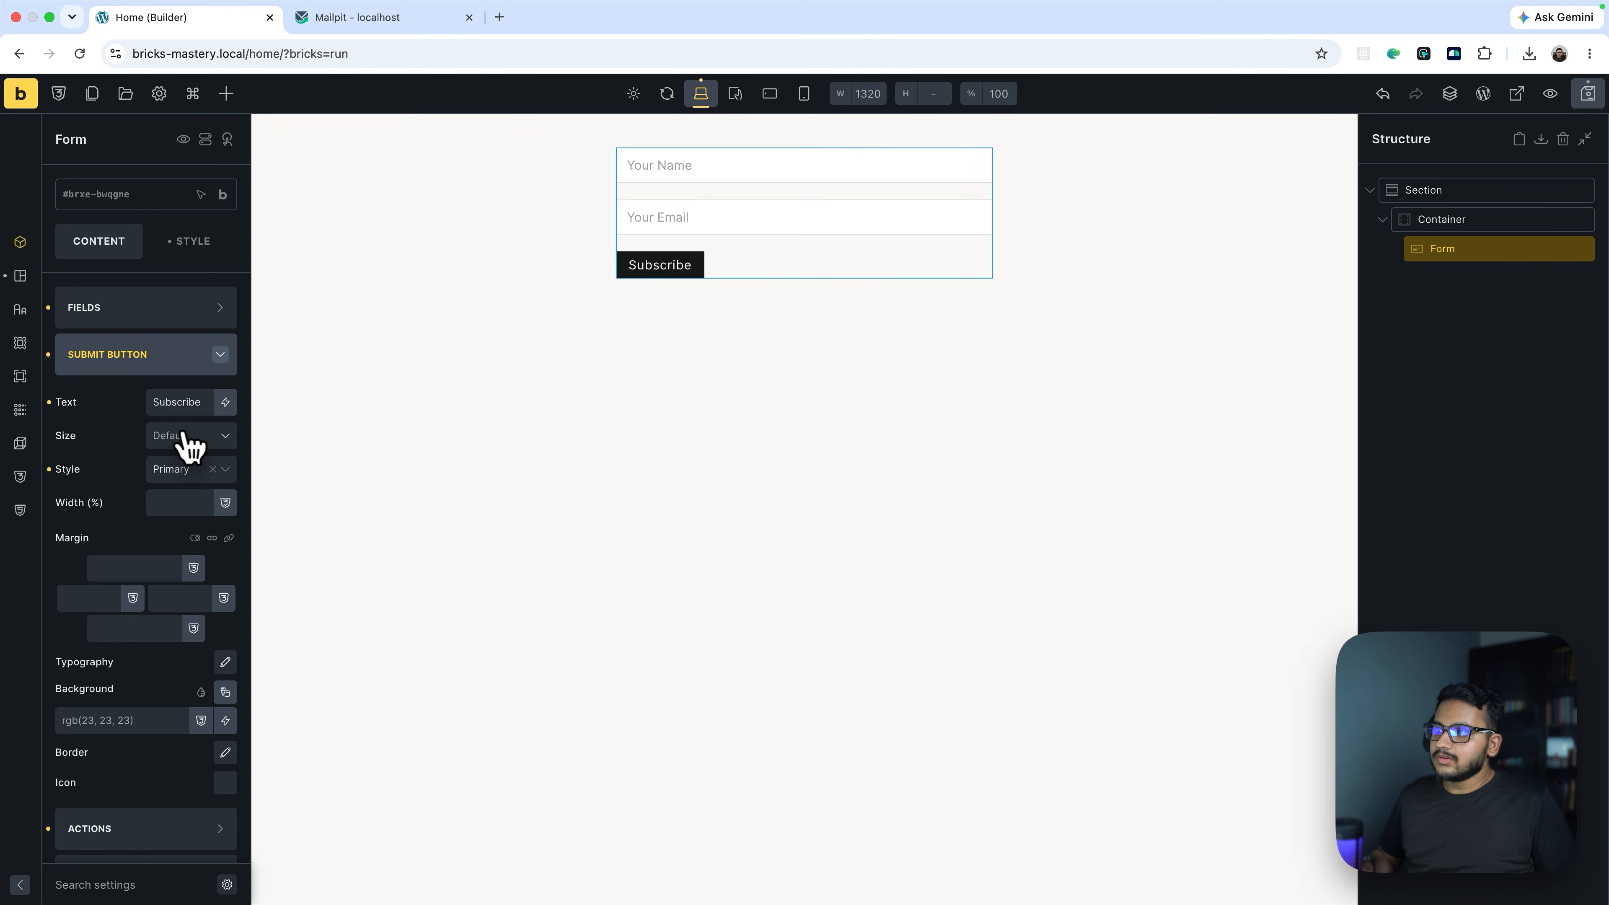
click(135, 363)
click(118, 411)
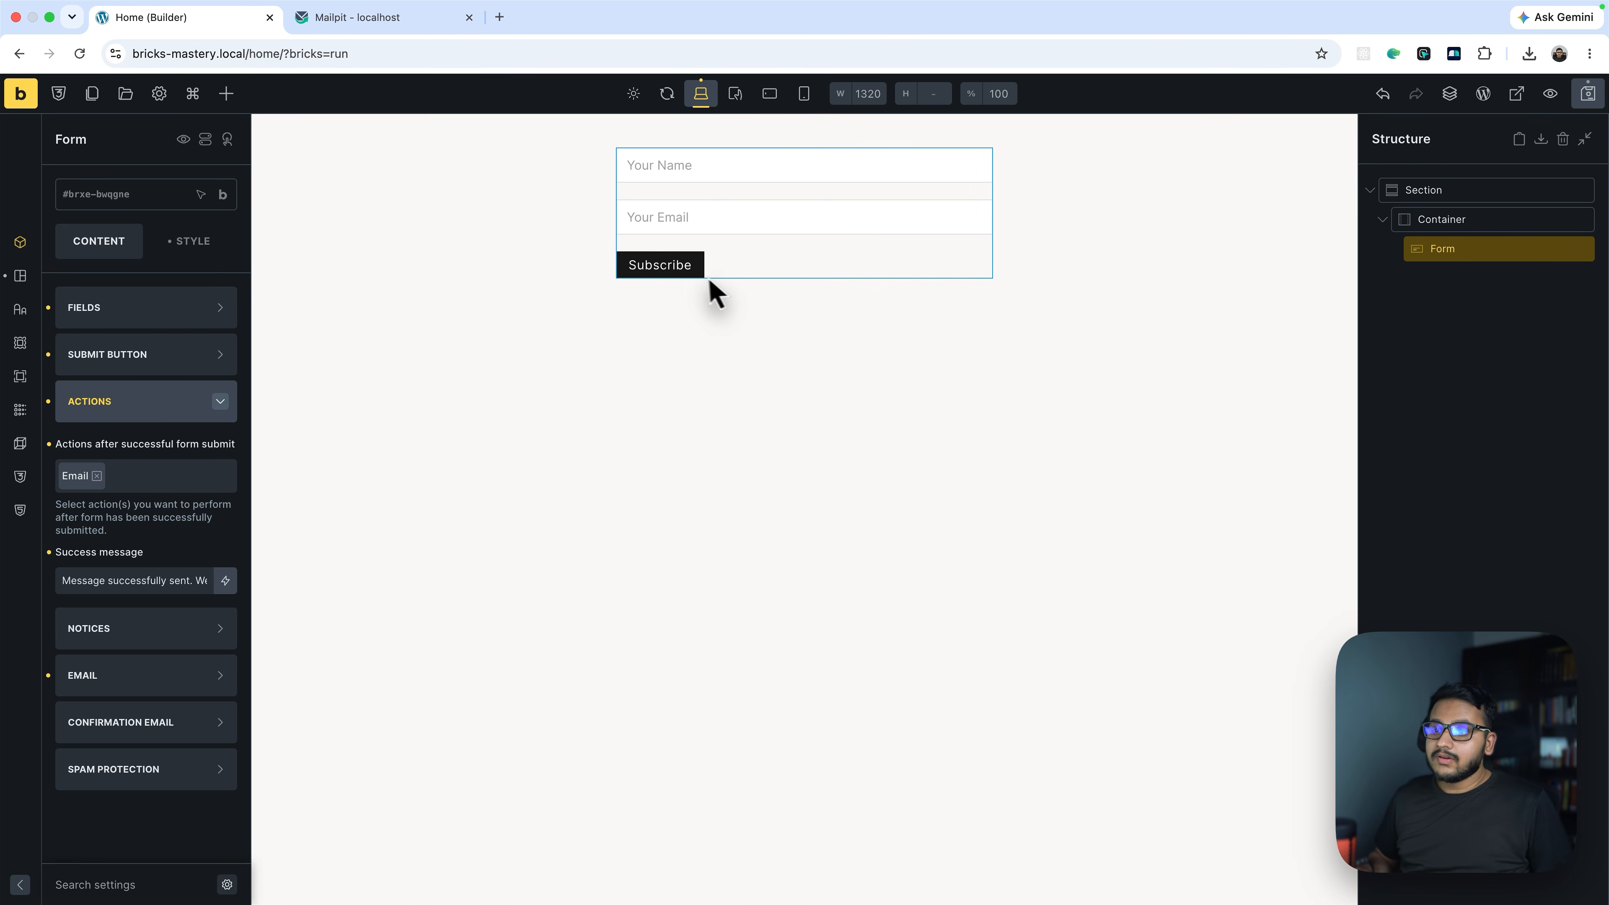
Save the page and remove the Email action from the form's after-submit actions
click(1588, 93)
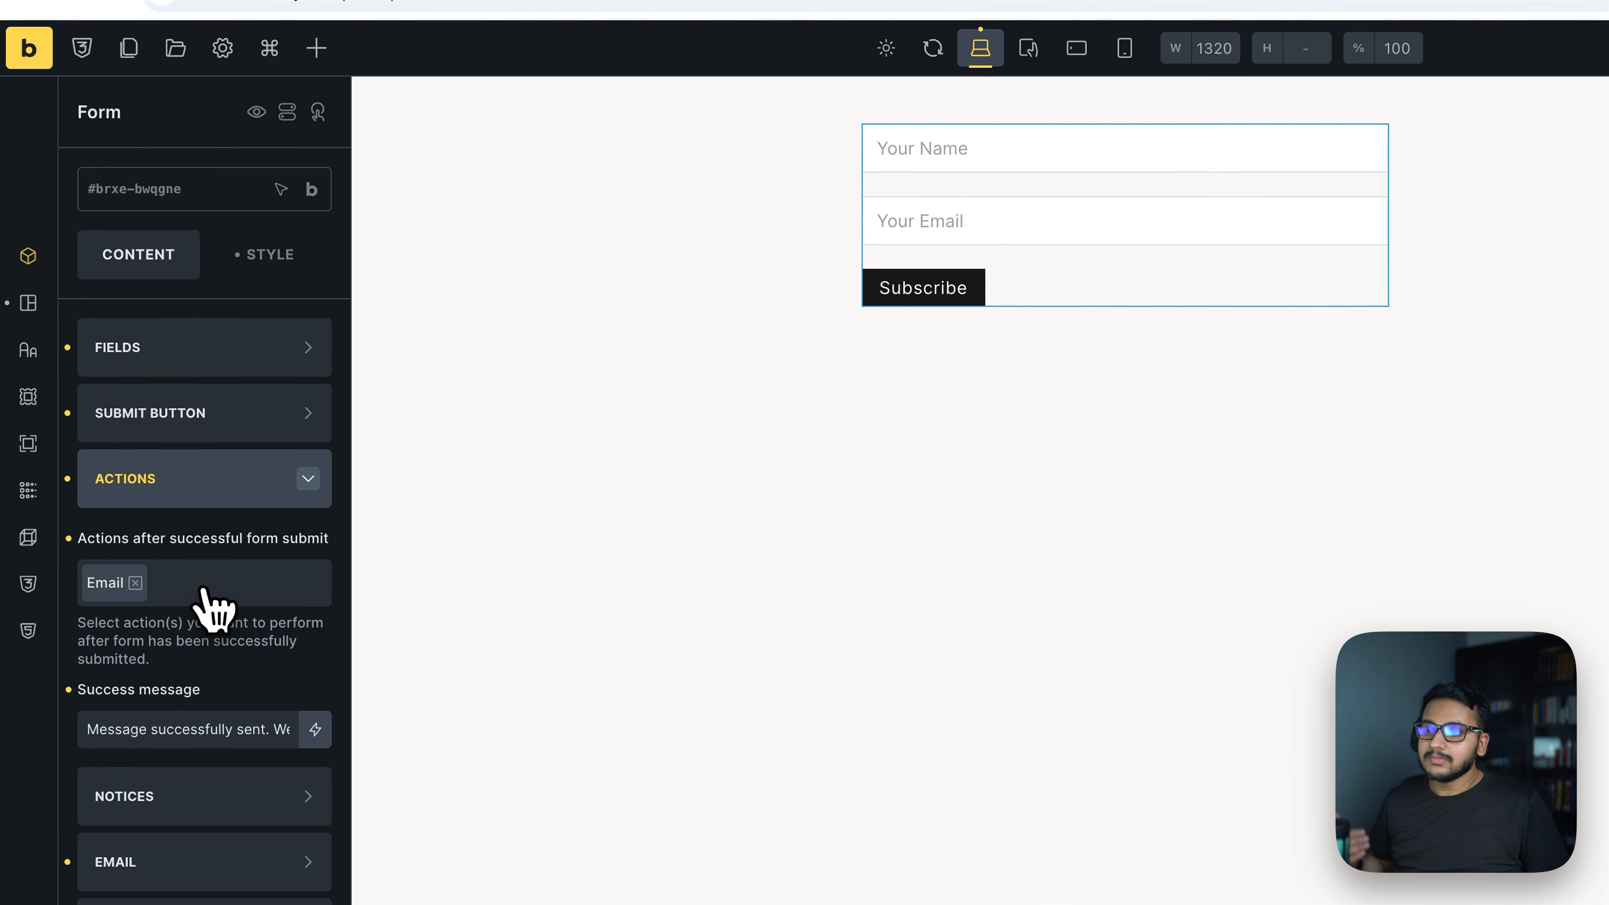
click(218, 873)
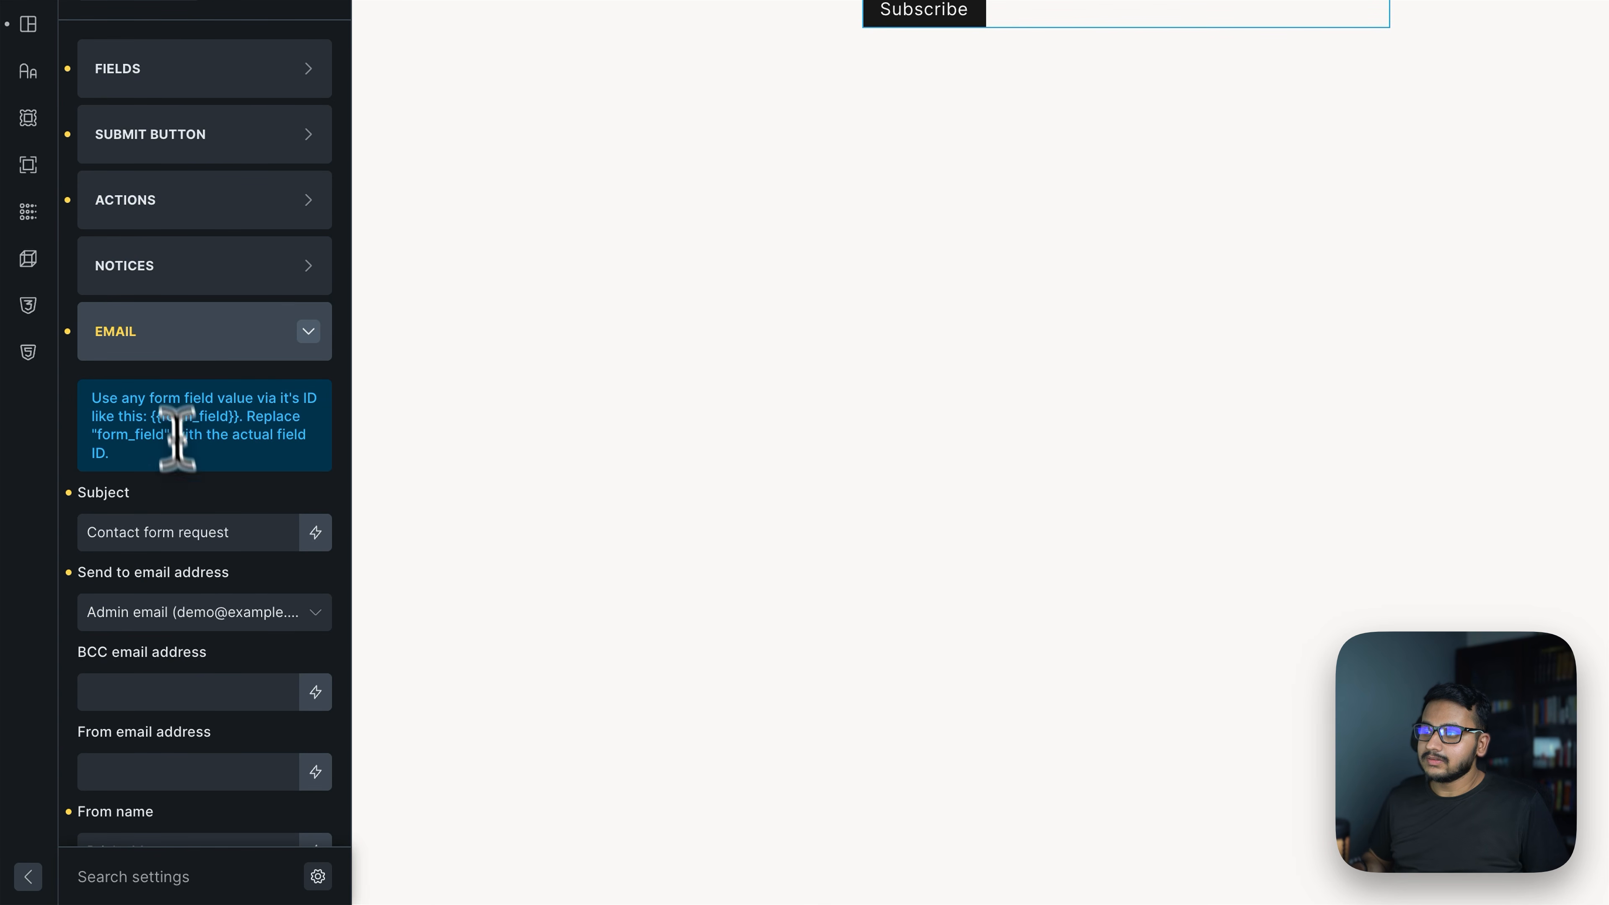
click(148, 209)
click(177, 545)
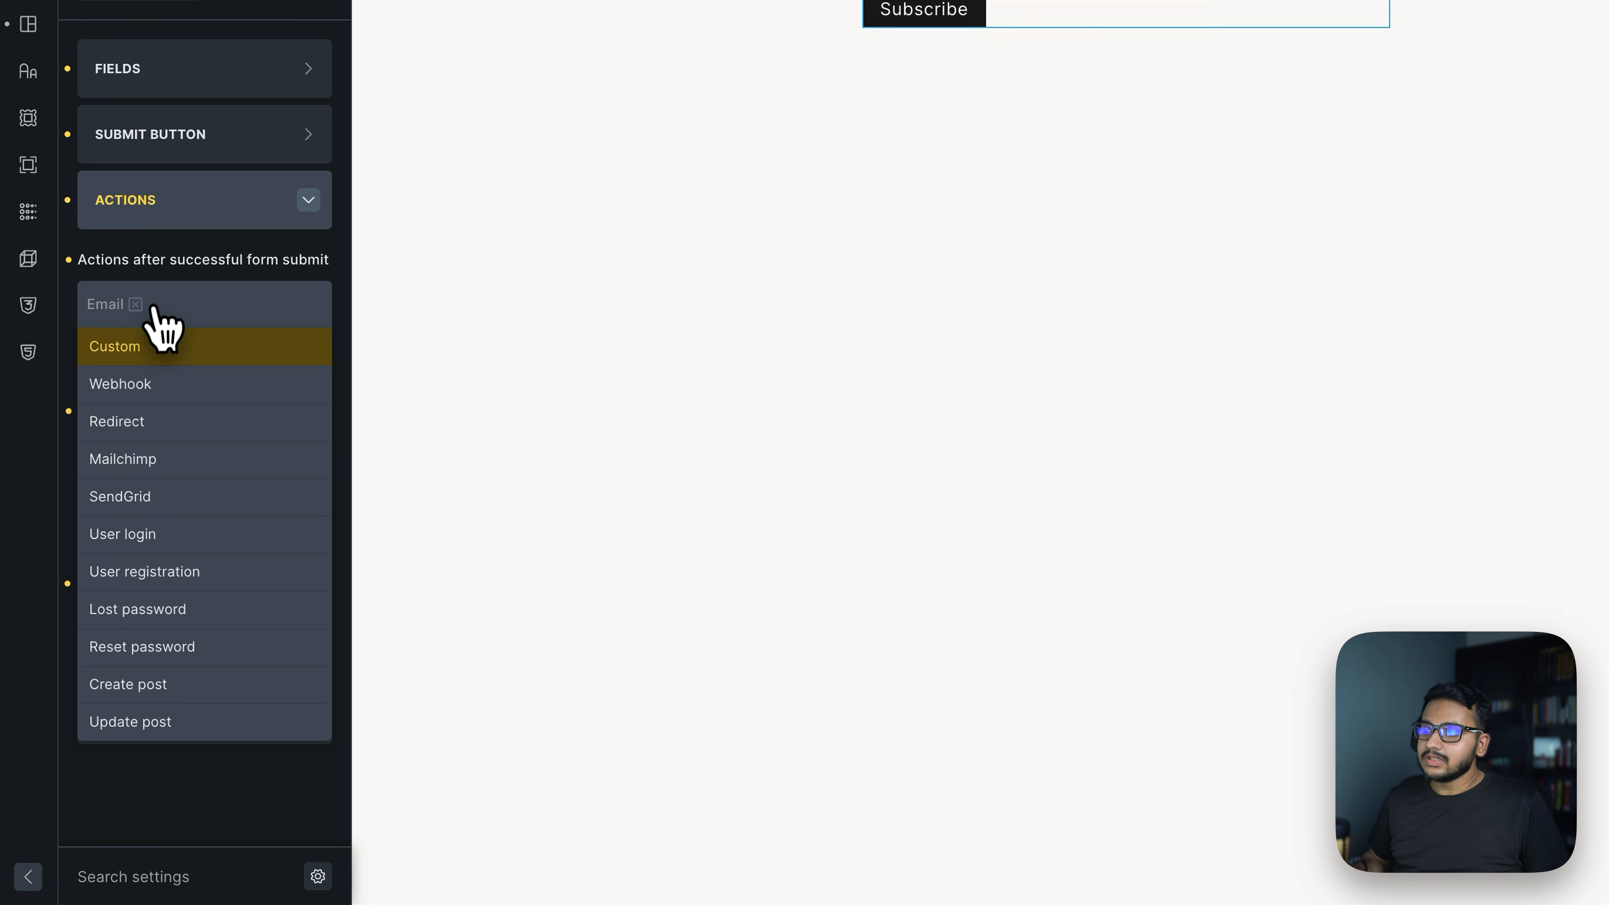
click(137, 304)
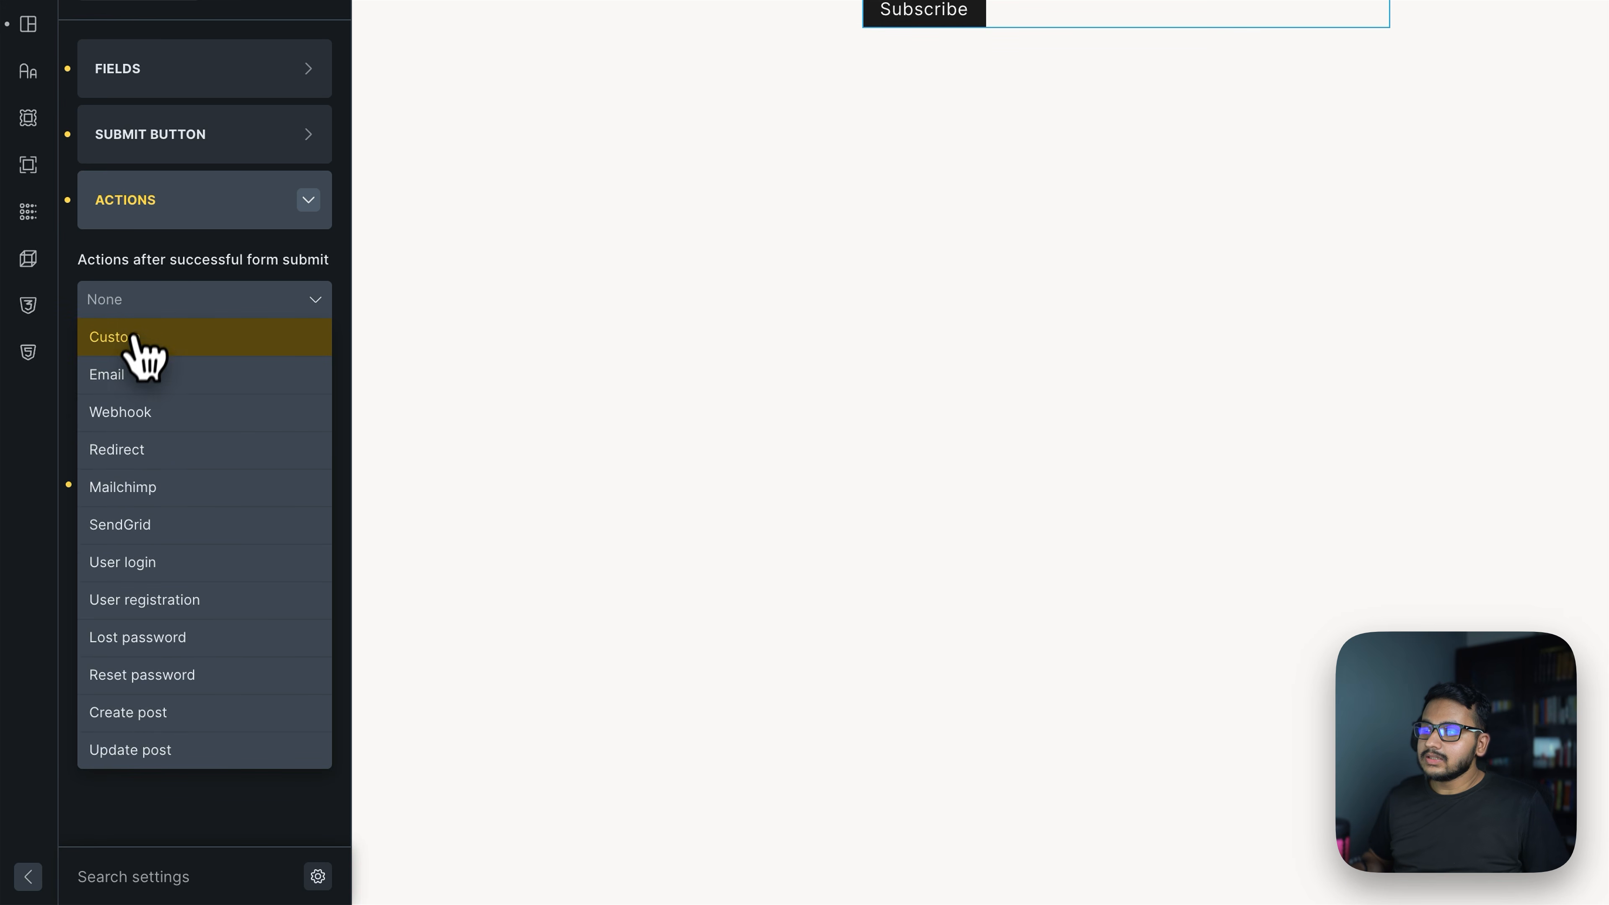
Make Webhook the form's after-submit action and expand its Webhook settings
click(135, 418)
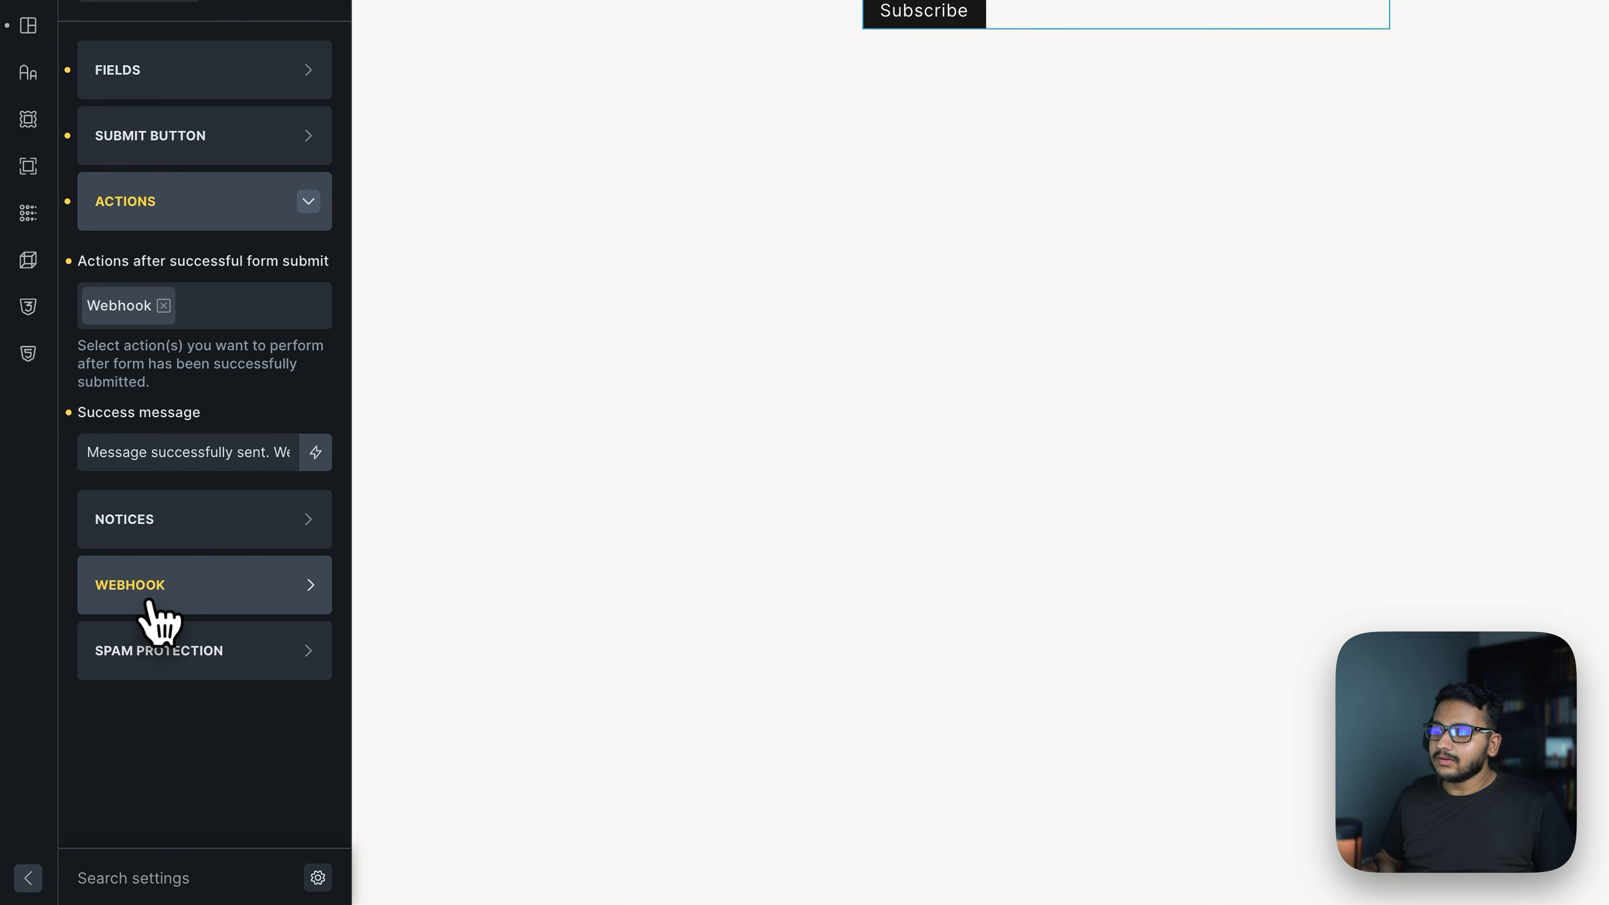
click(163, 305)
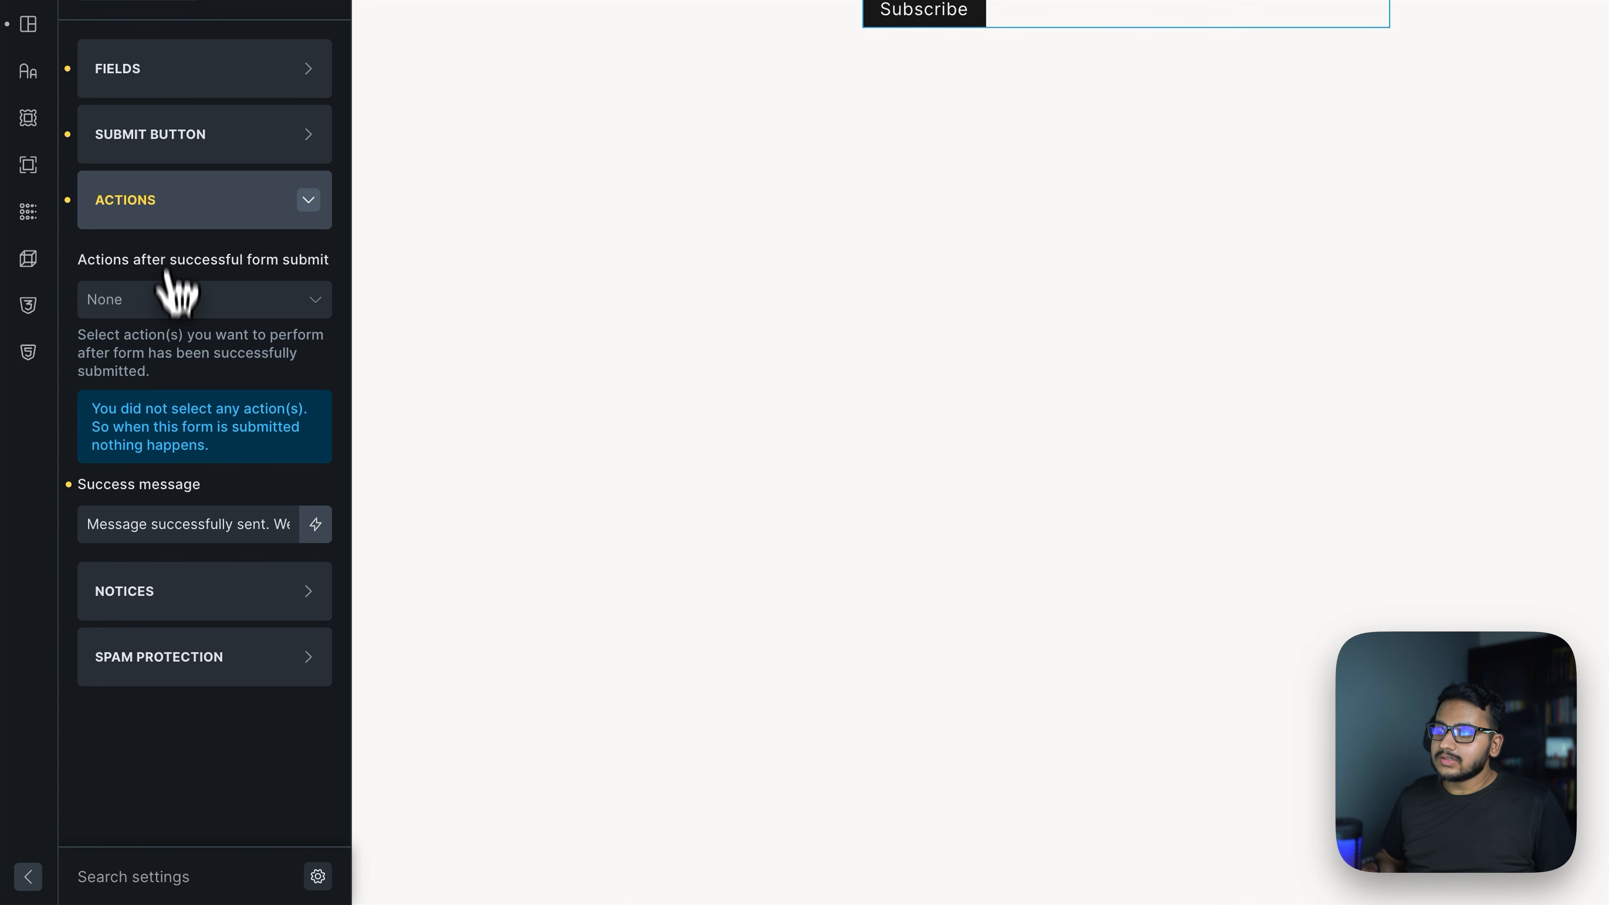
click(158, 303)
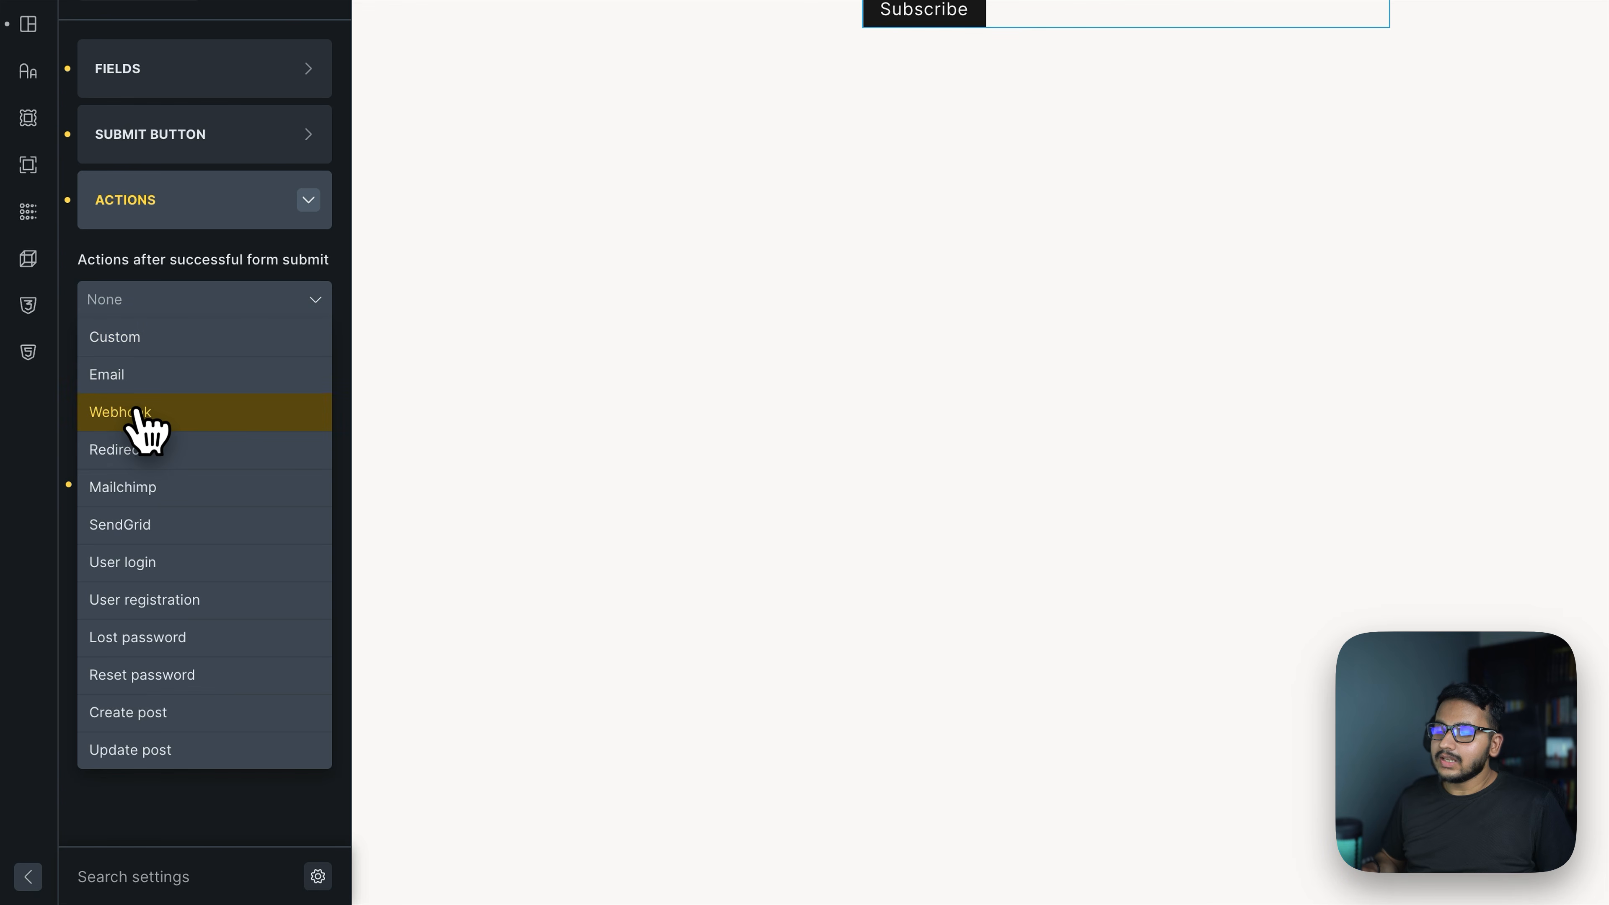
click(159, 413)
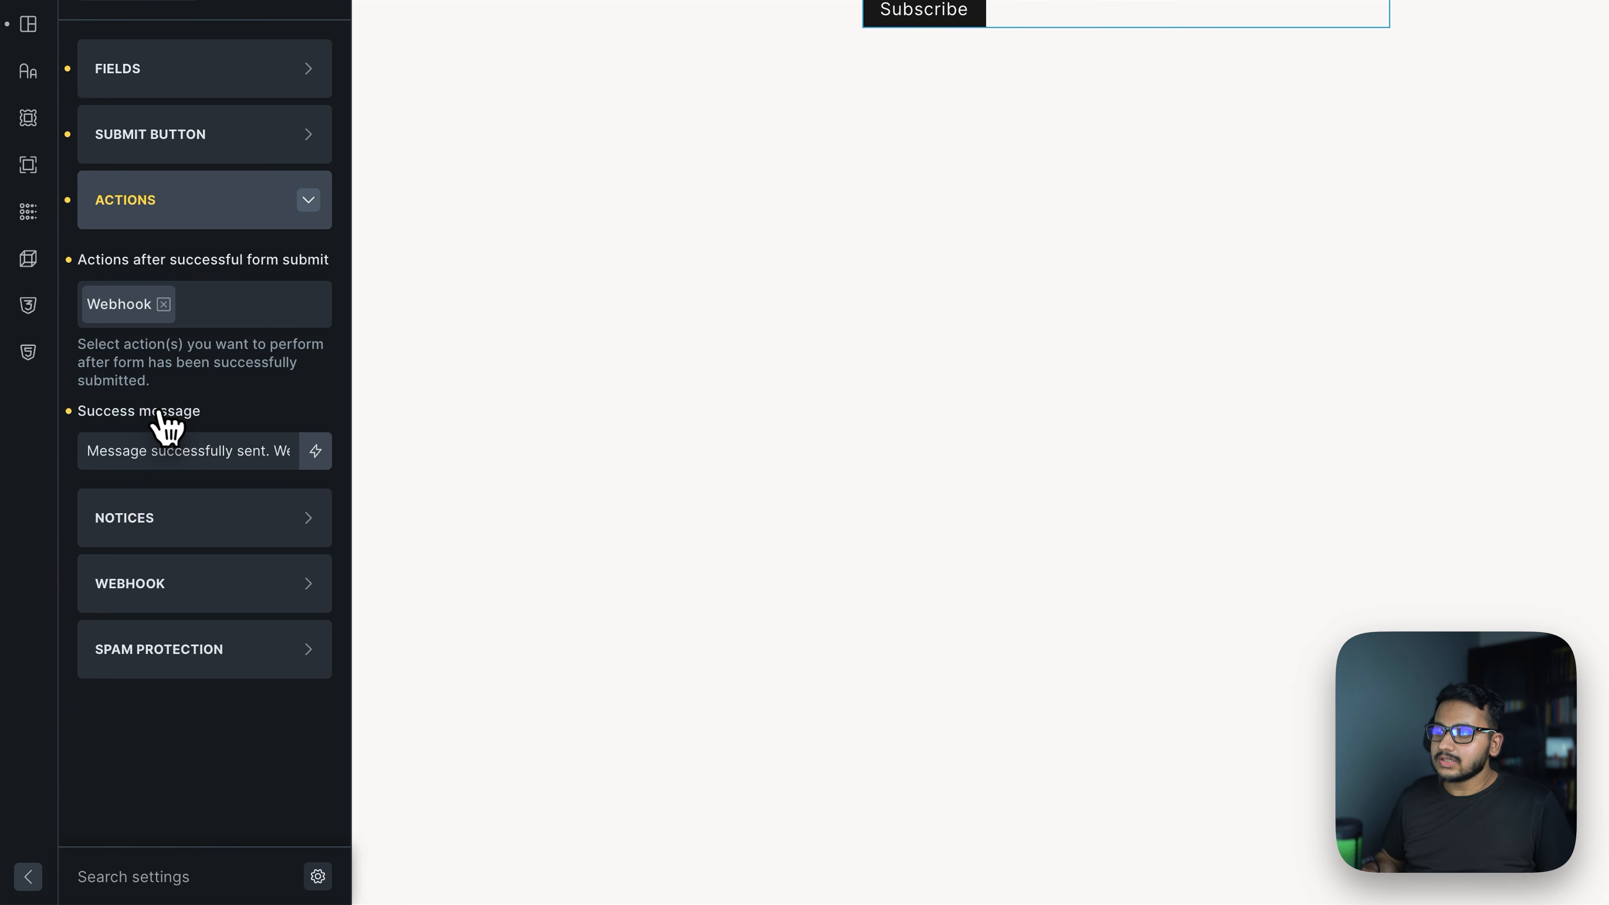
click(181, 592)
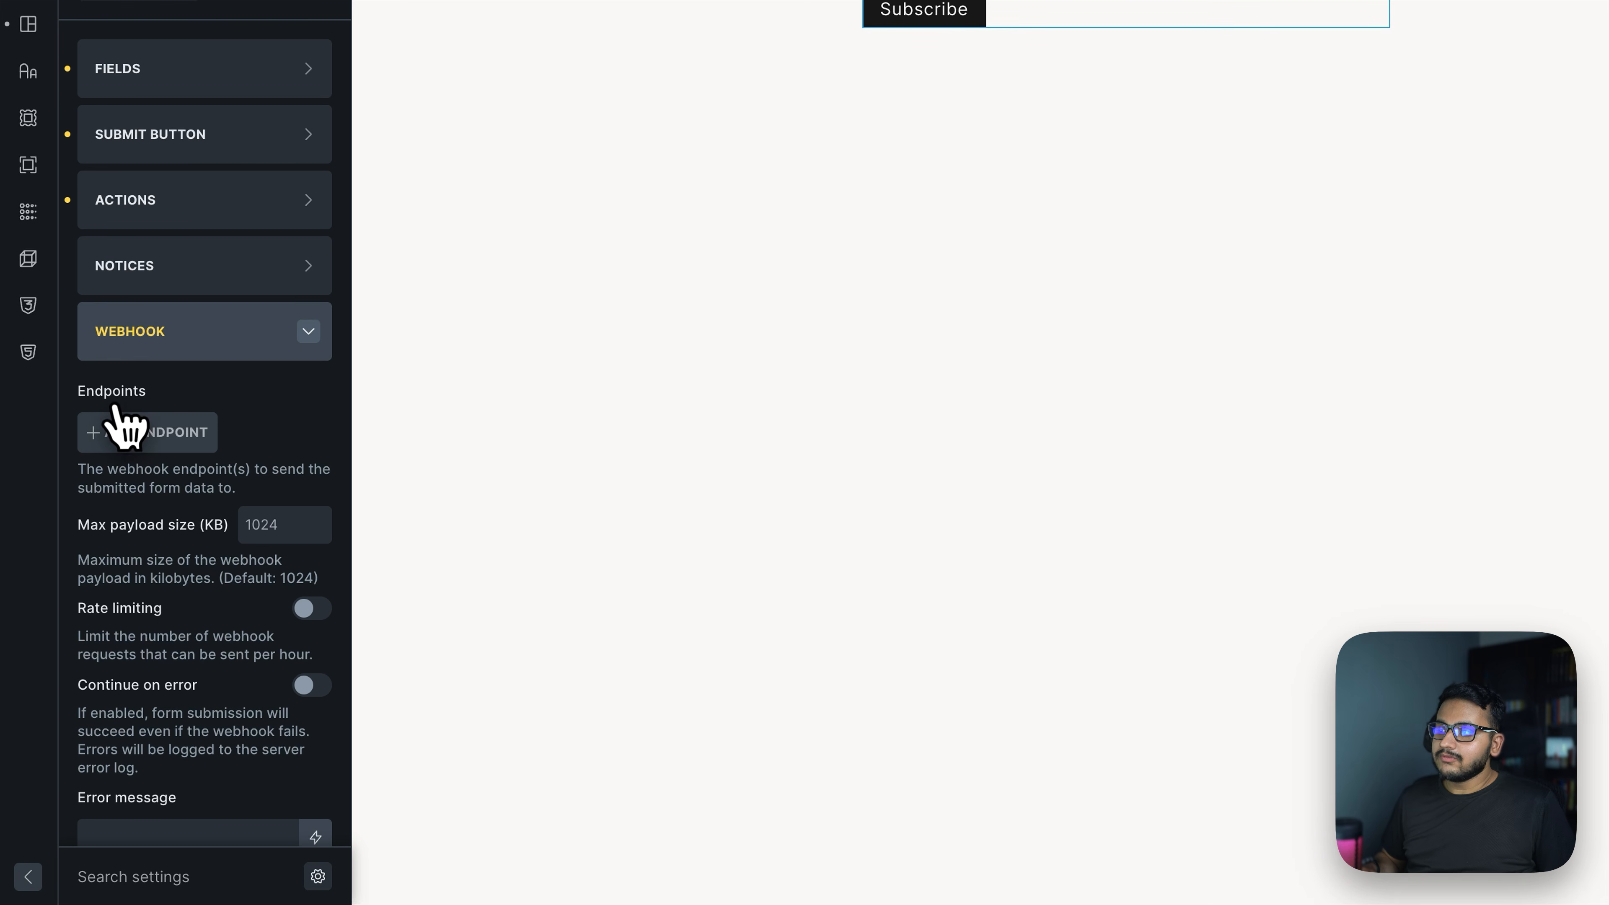
Add Endpoint (1) with JSON data format and focus its empty Endpoint URL field
click(146, 438)
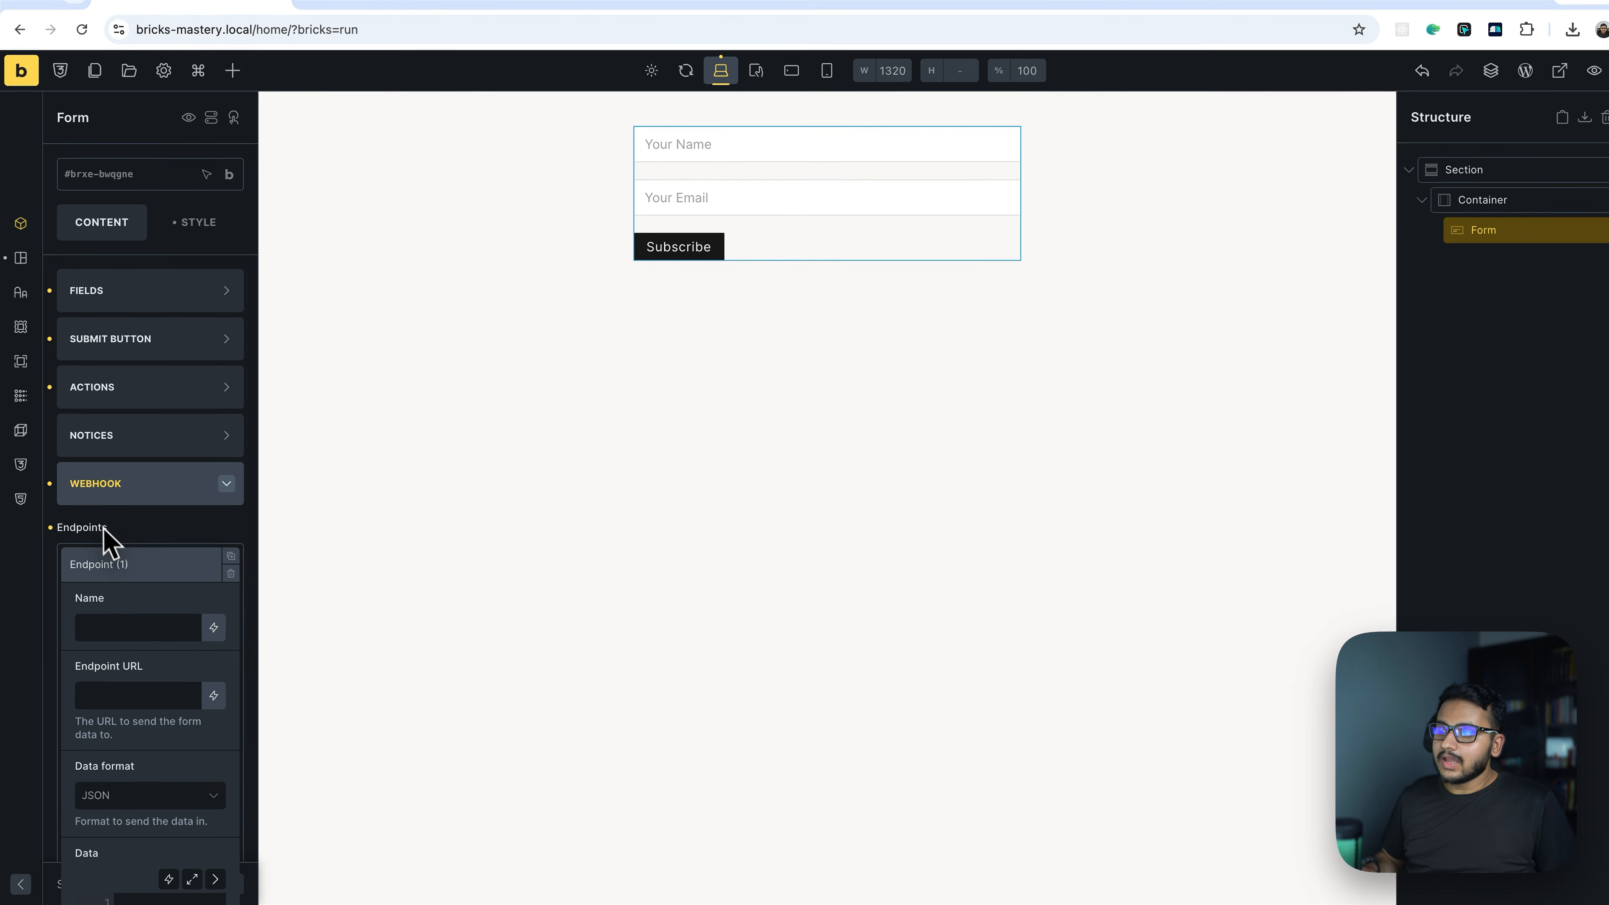
scroll(158, 614, down, 2)
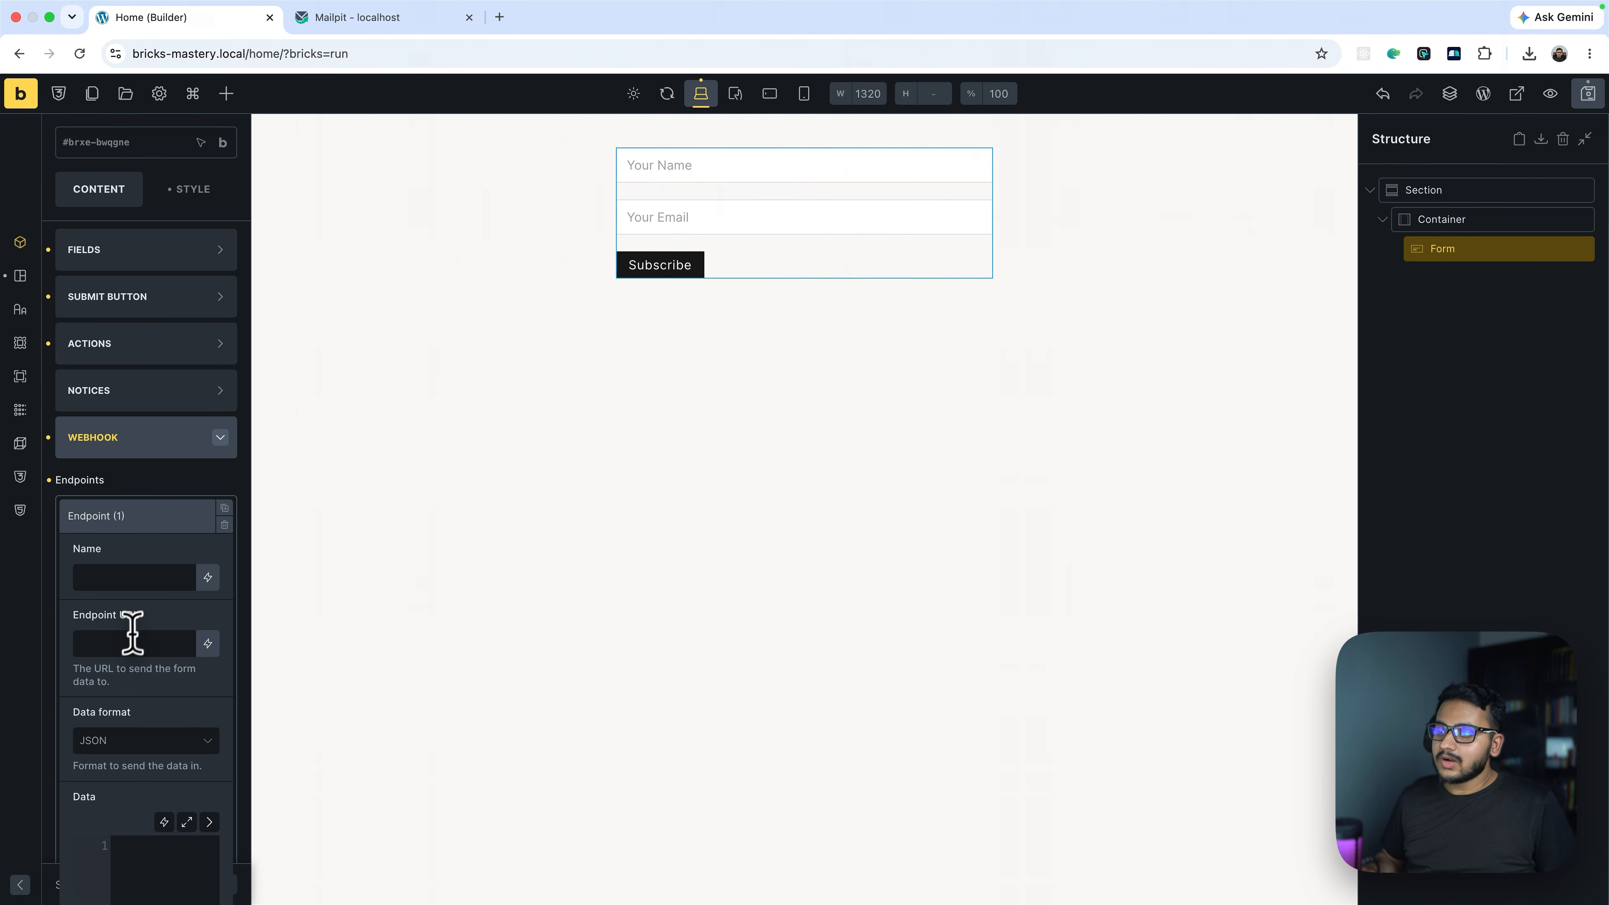
click(120, 642)
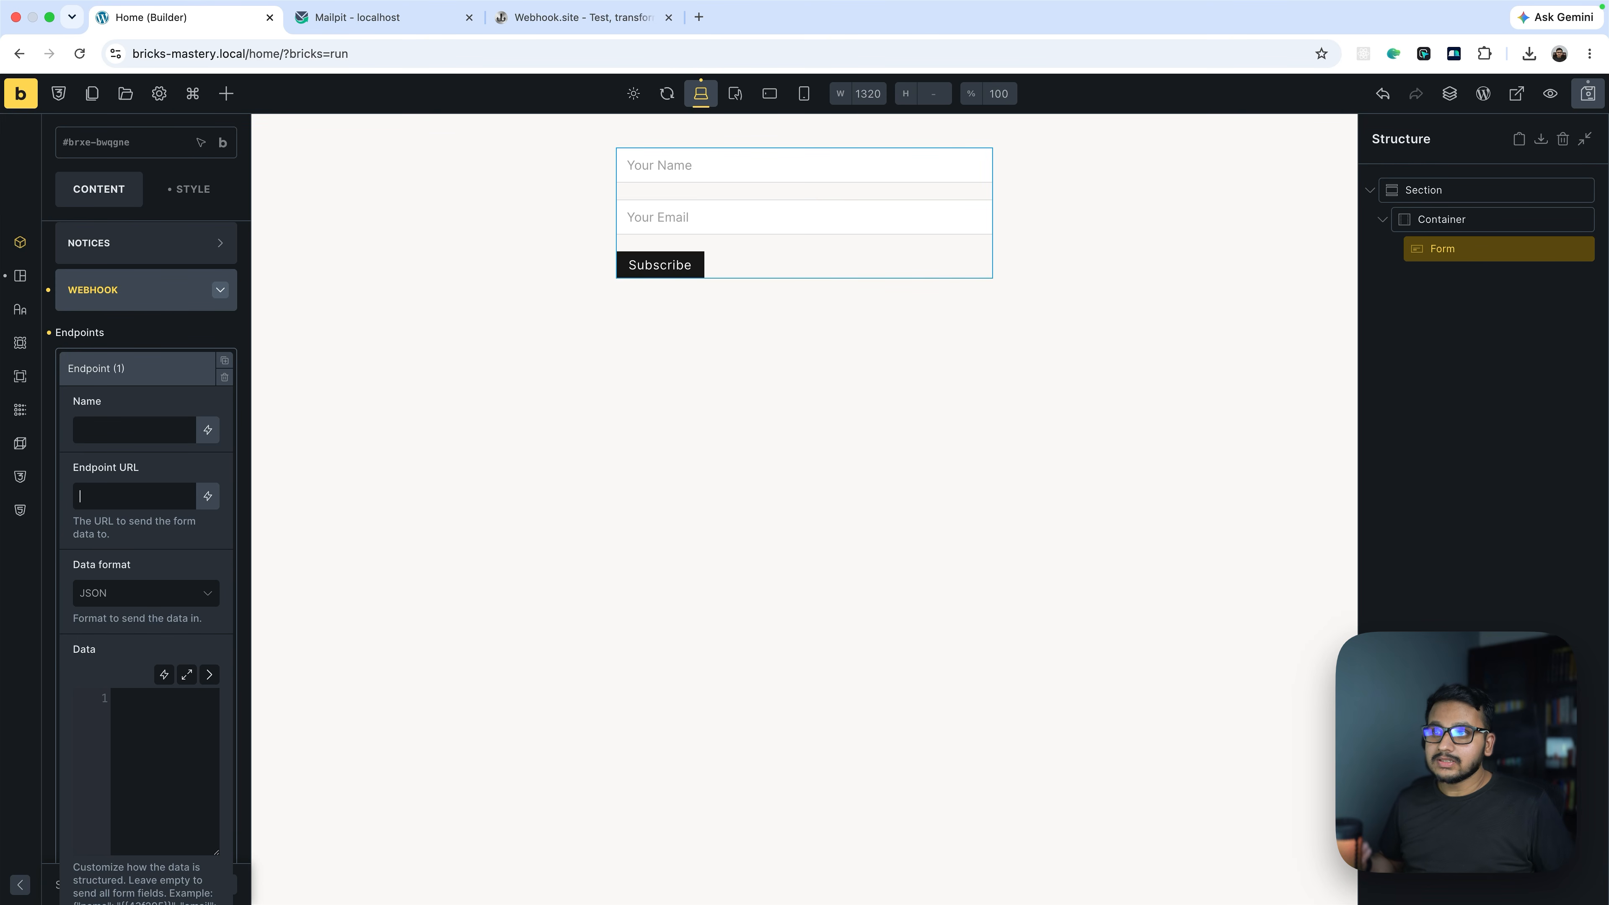
click(124, 495)
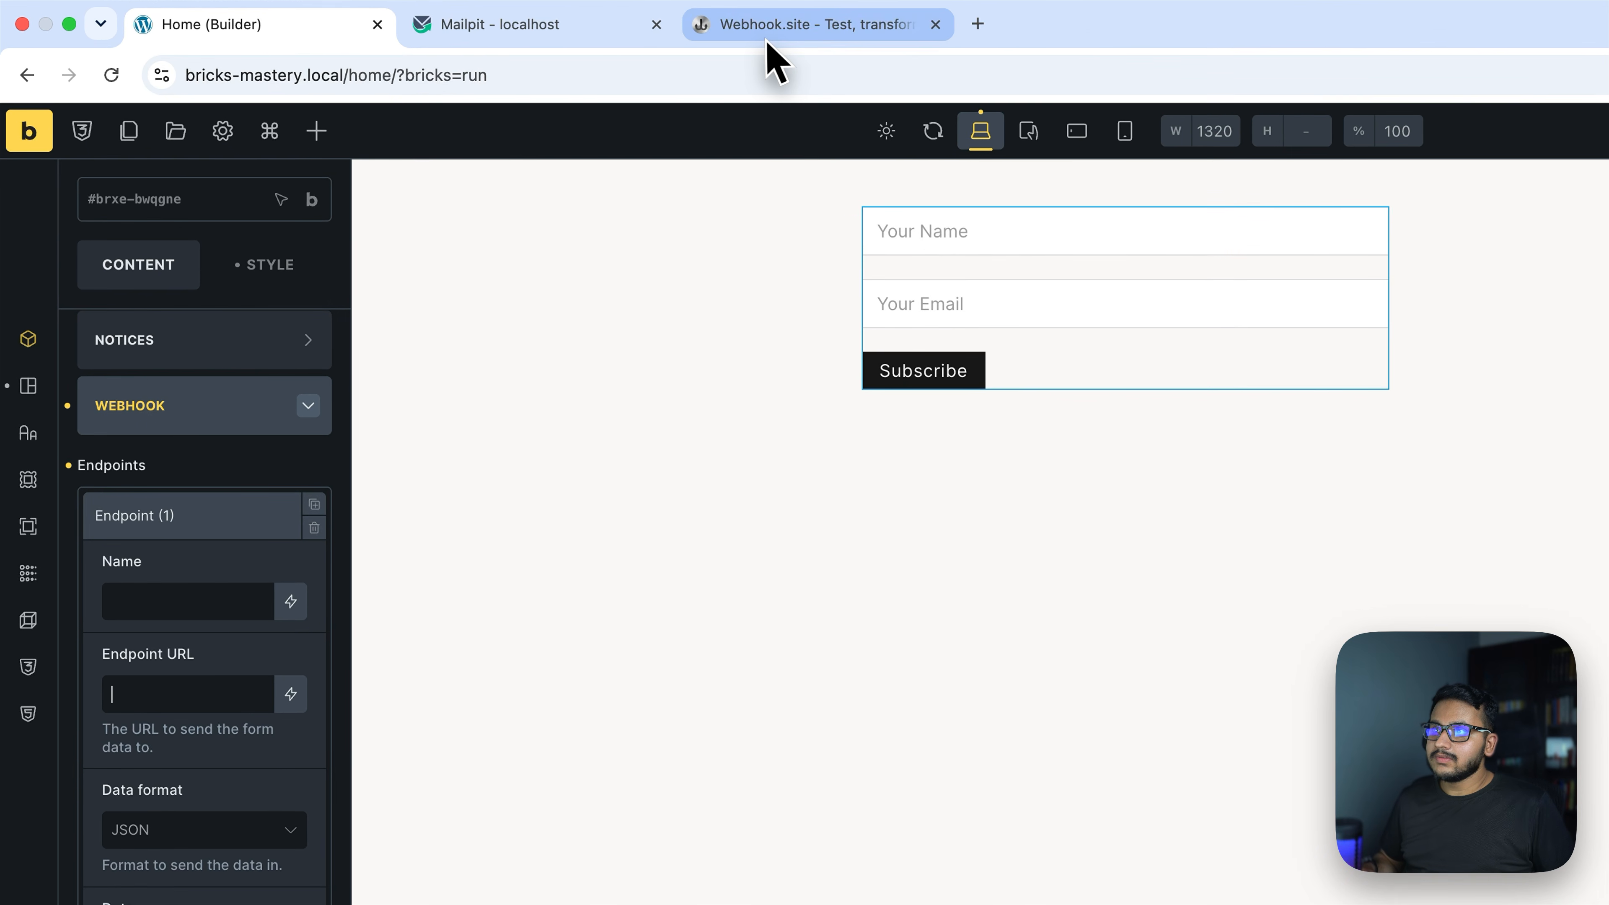
Copy the Webhook.site unique URL and paste it into the endpoint's Endpoint URL
click(768, 33)
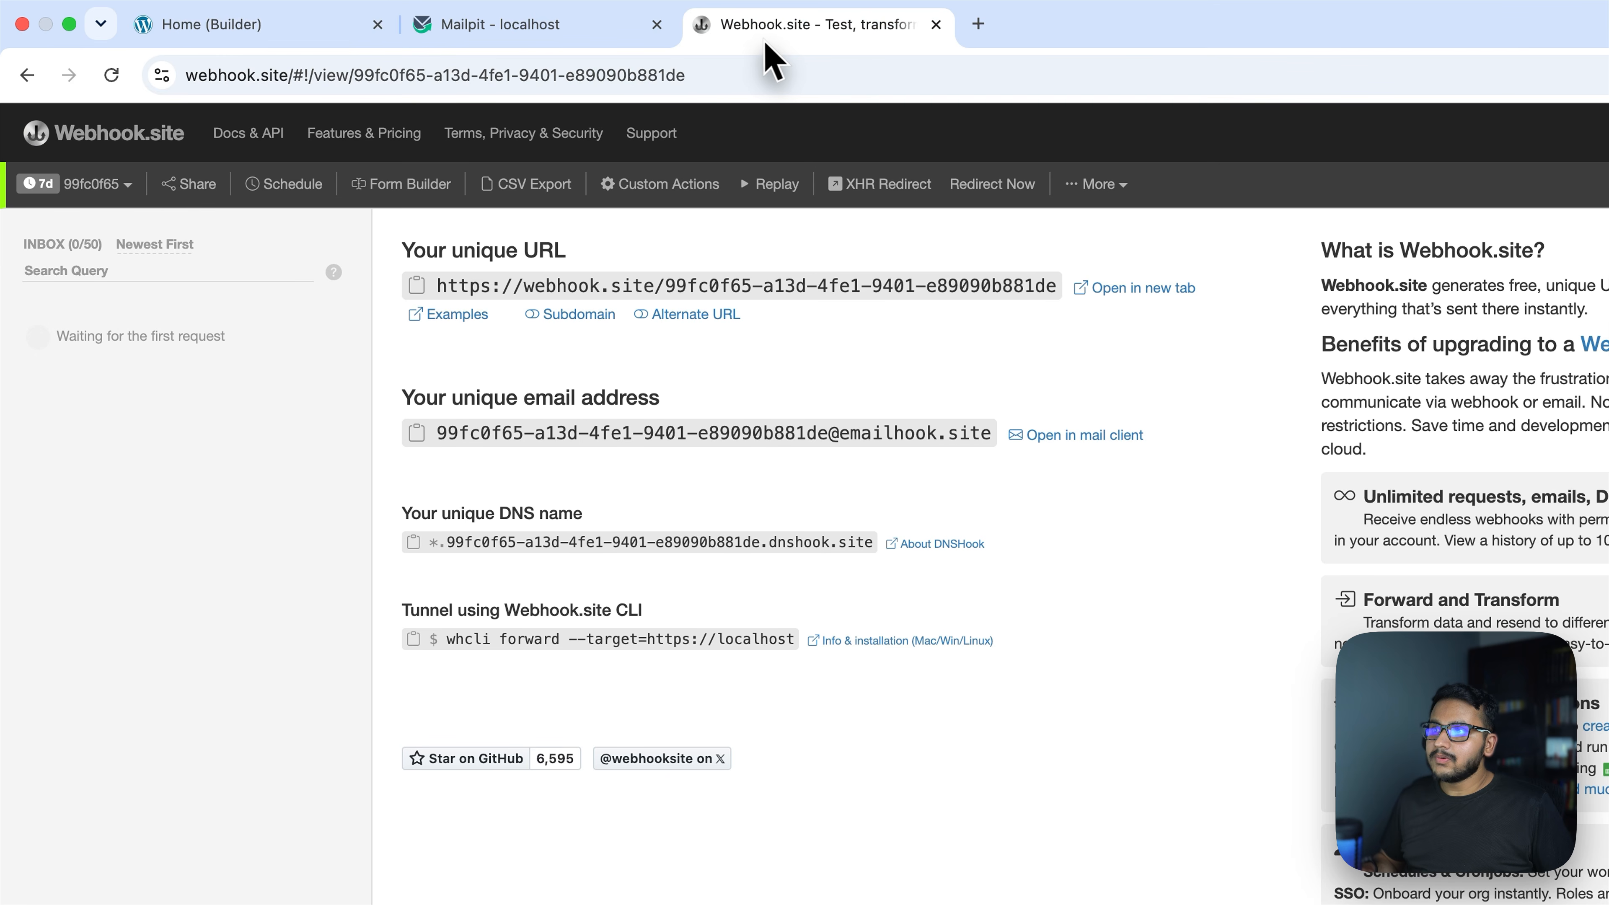
drag(288, 74, 183, 80)
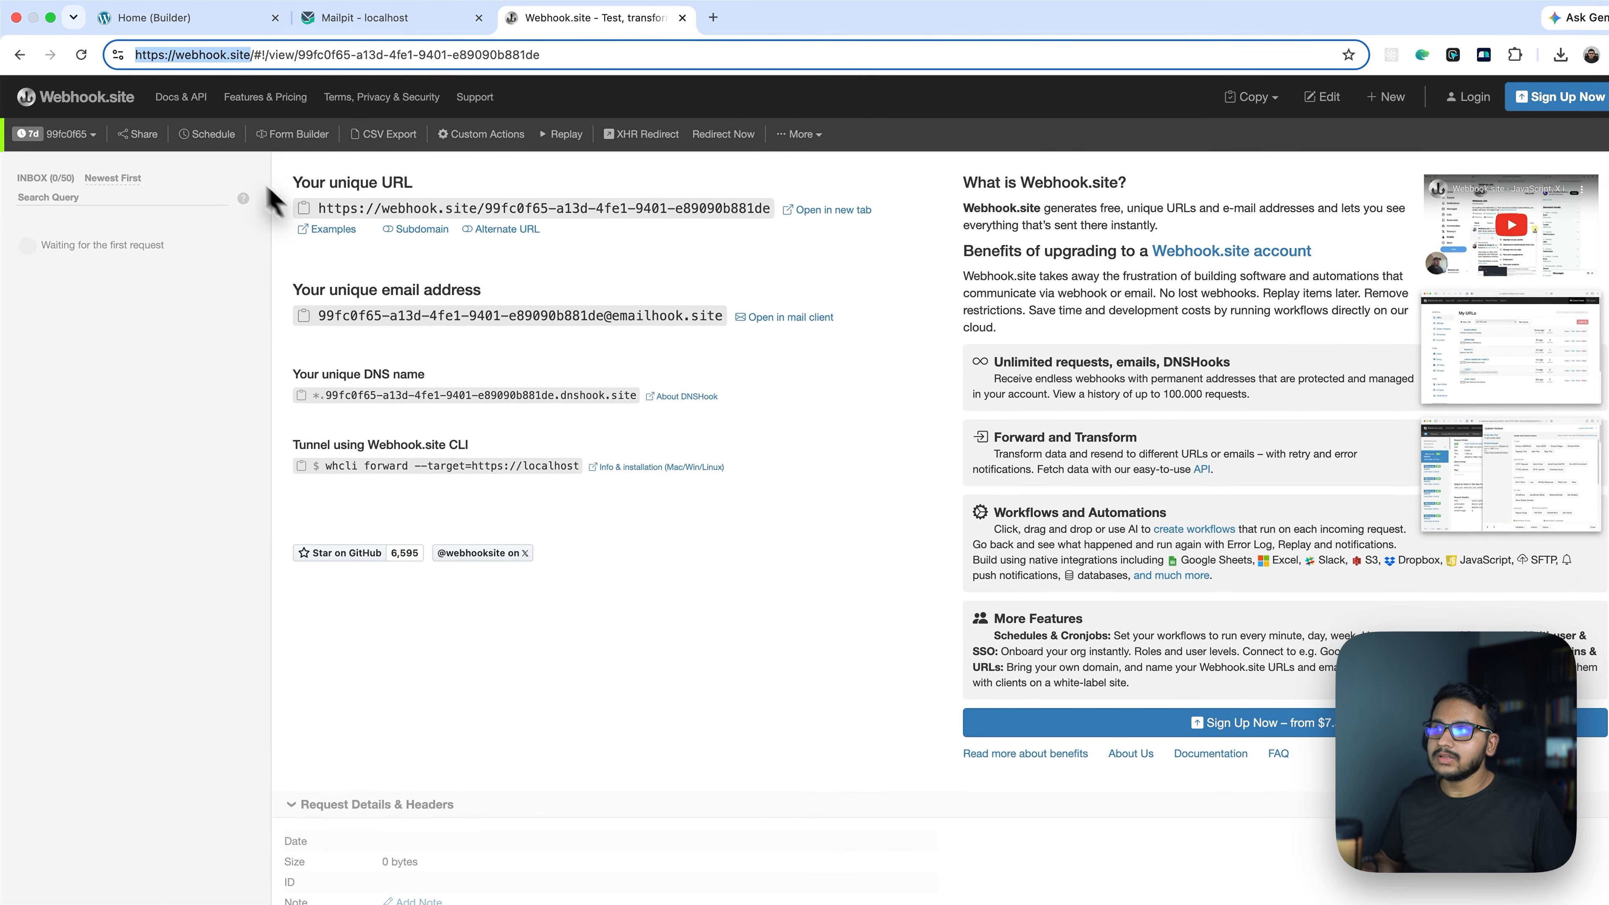
drag(402, 250, 446, 240)
drag(321, 172, 405, 204)
click(406, 204)
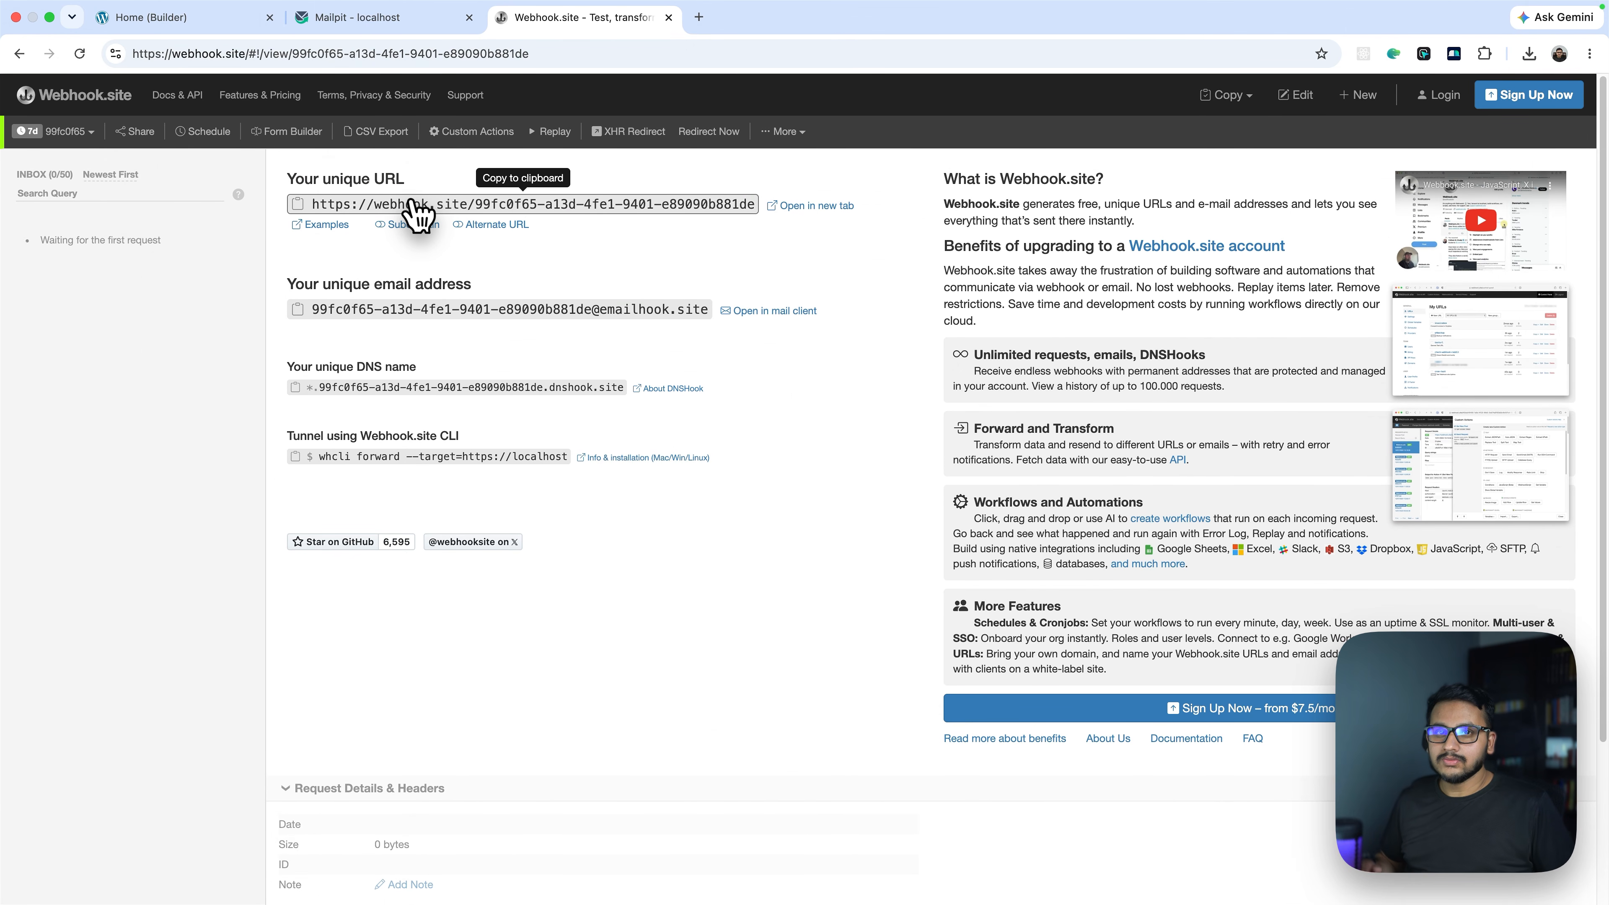
click(178, 21)
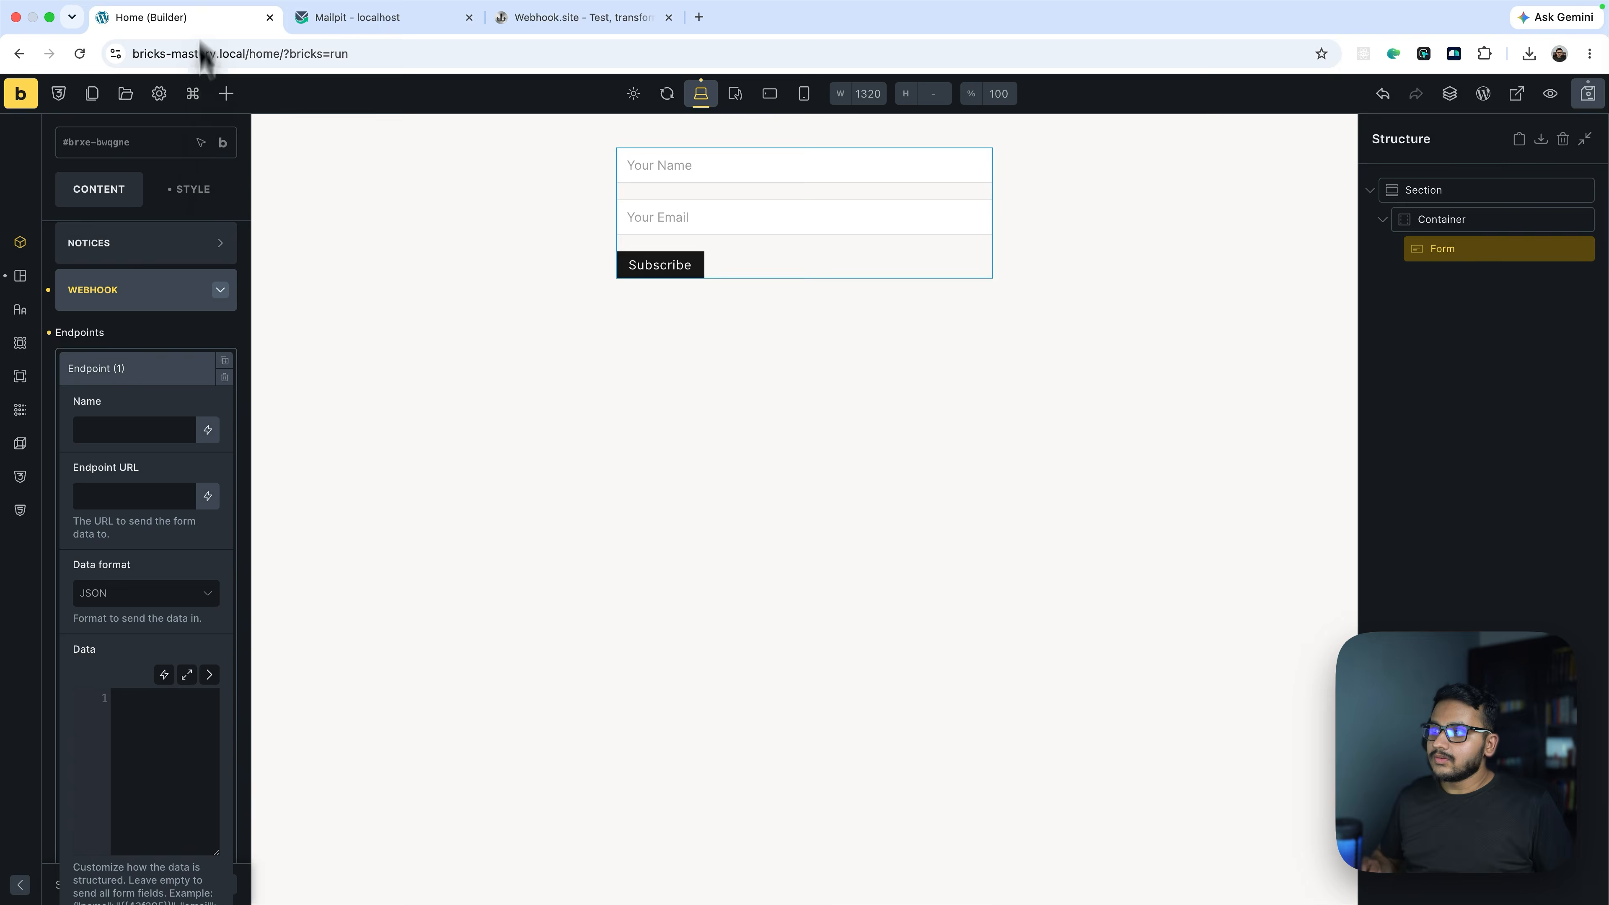
click(136, 491)
key(ctrl+v)
Name the webhook endpoint 'WB Site'
click(127, 440)
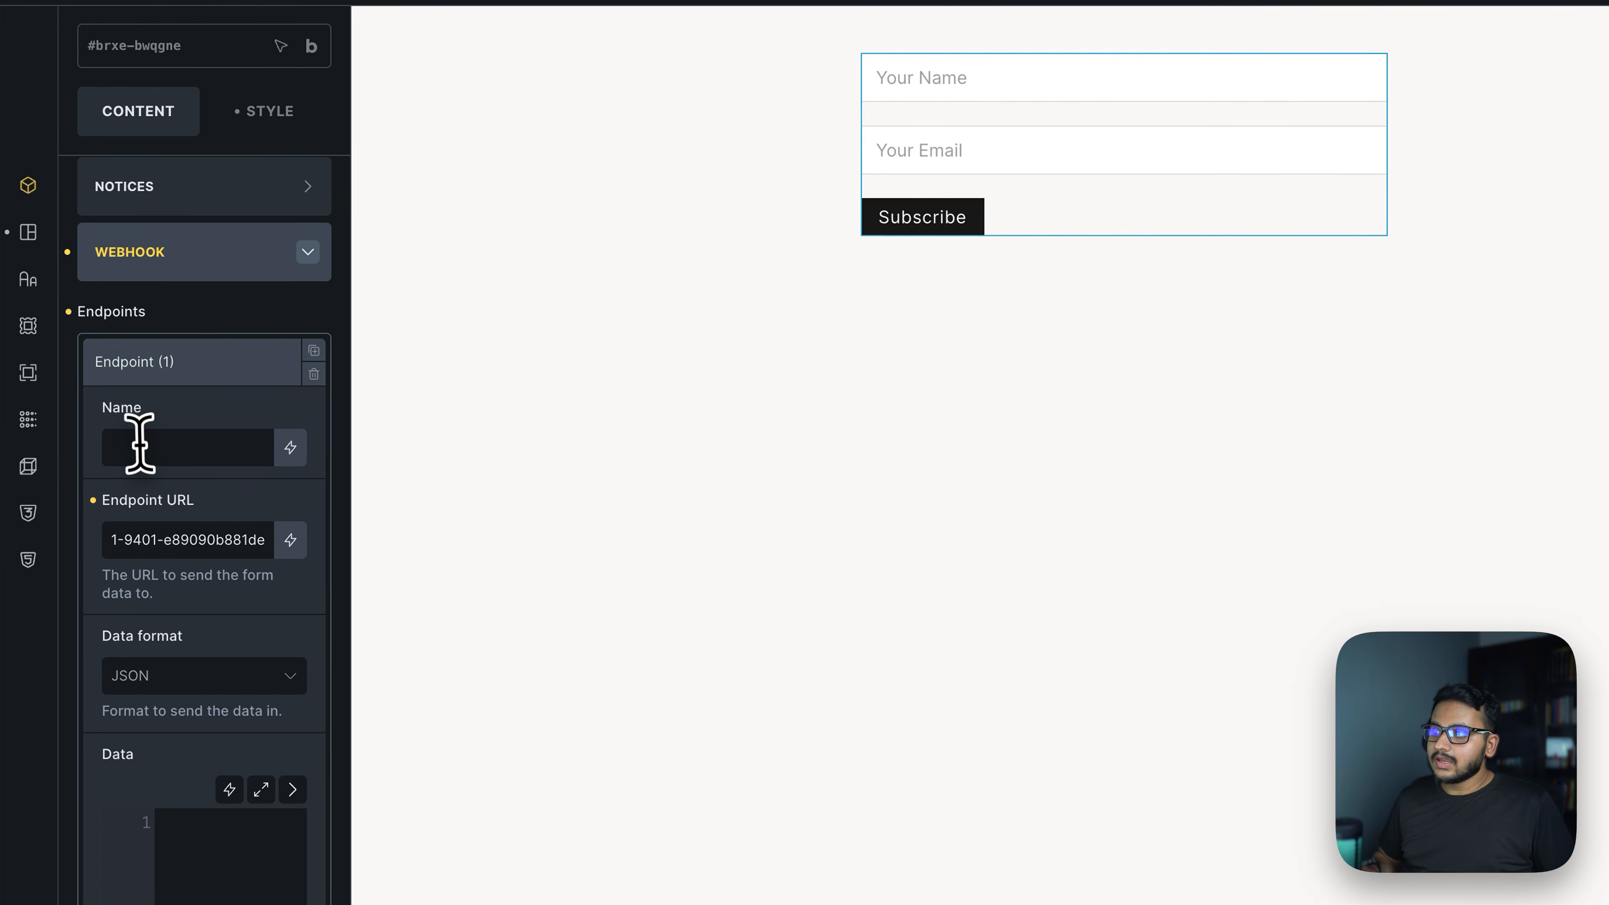
text(WB Site)
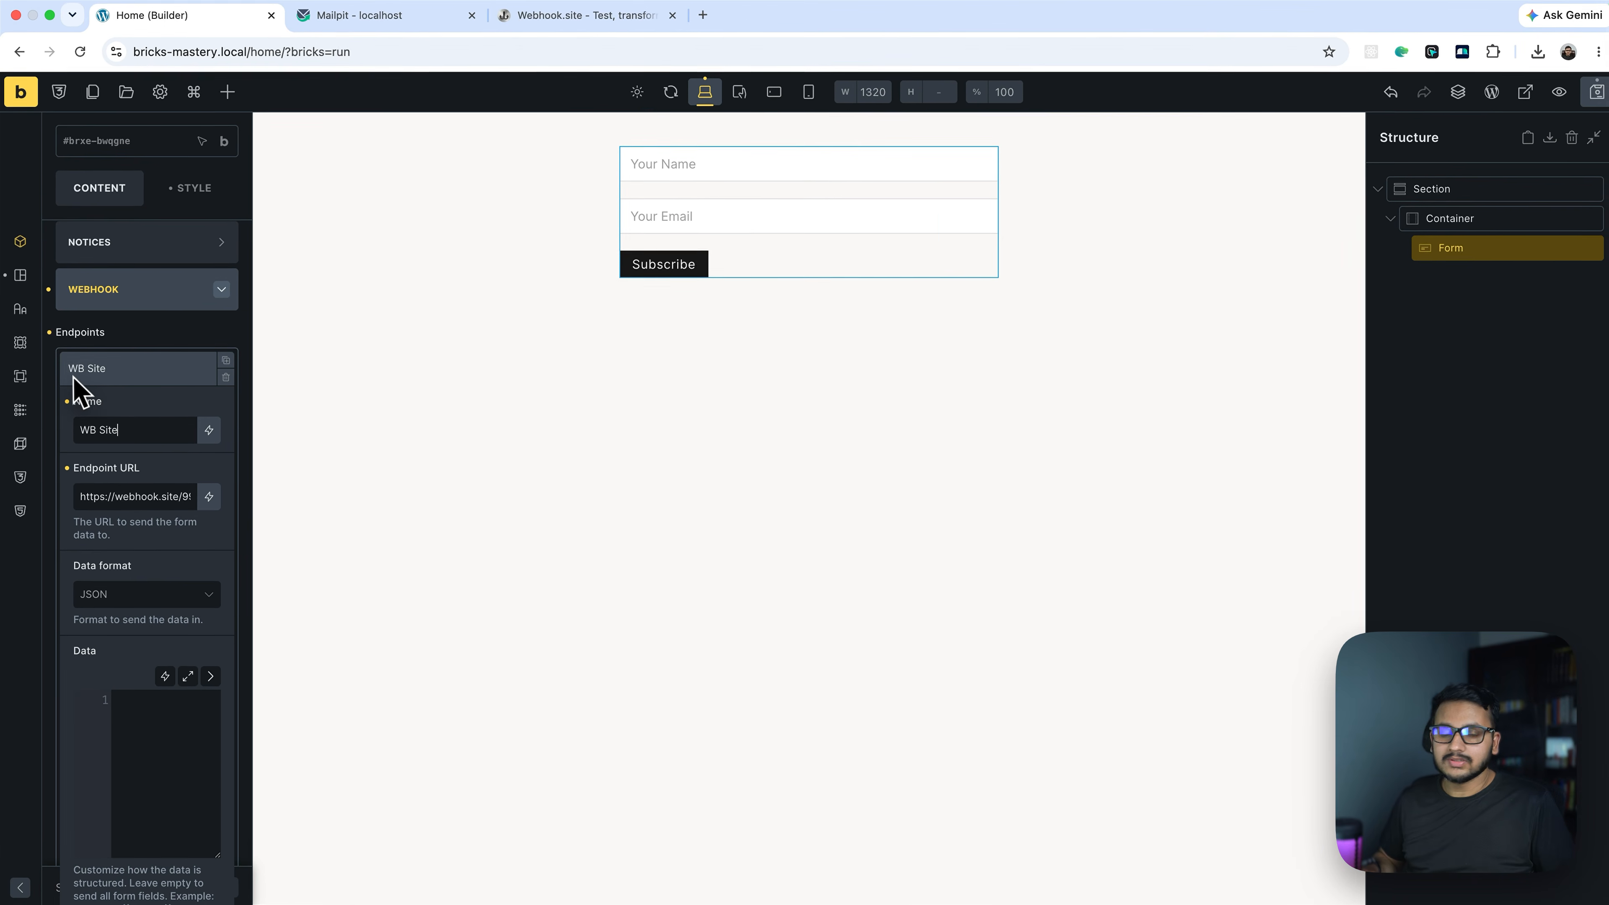
drag(74, 430, 129, 429)
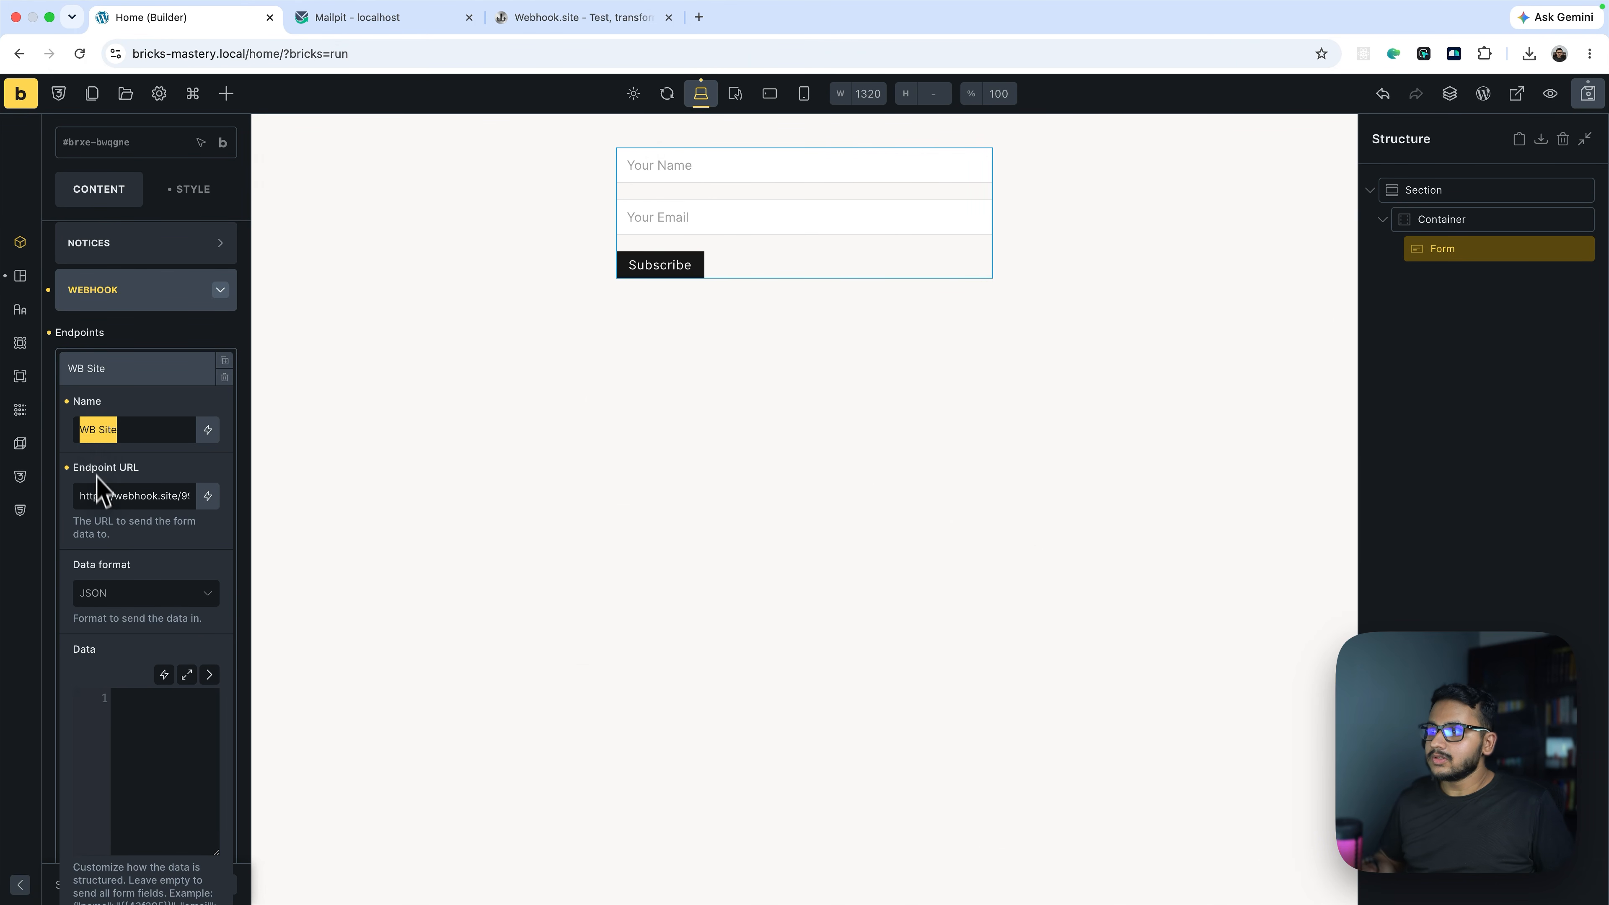
Start the endpoint's JSON Data with '{' and a second line '"name": {{'
scroll(105, 483, down, 2)
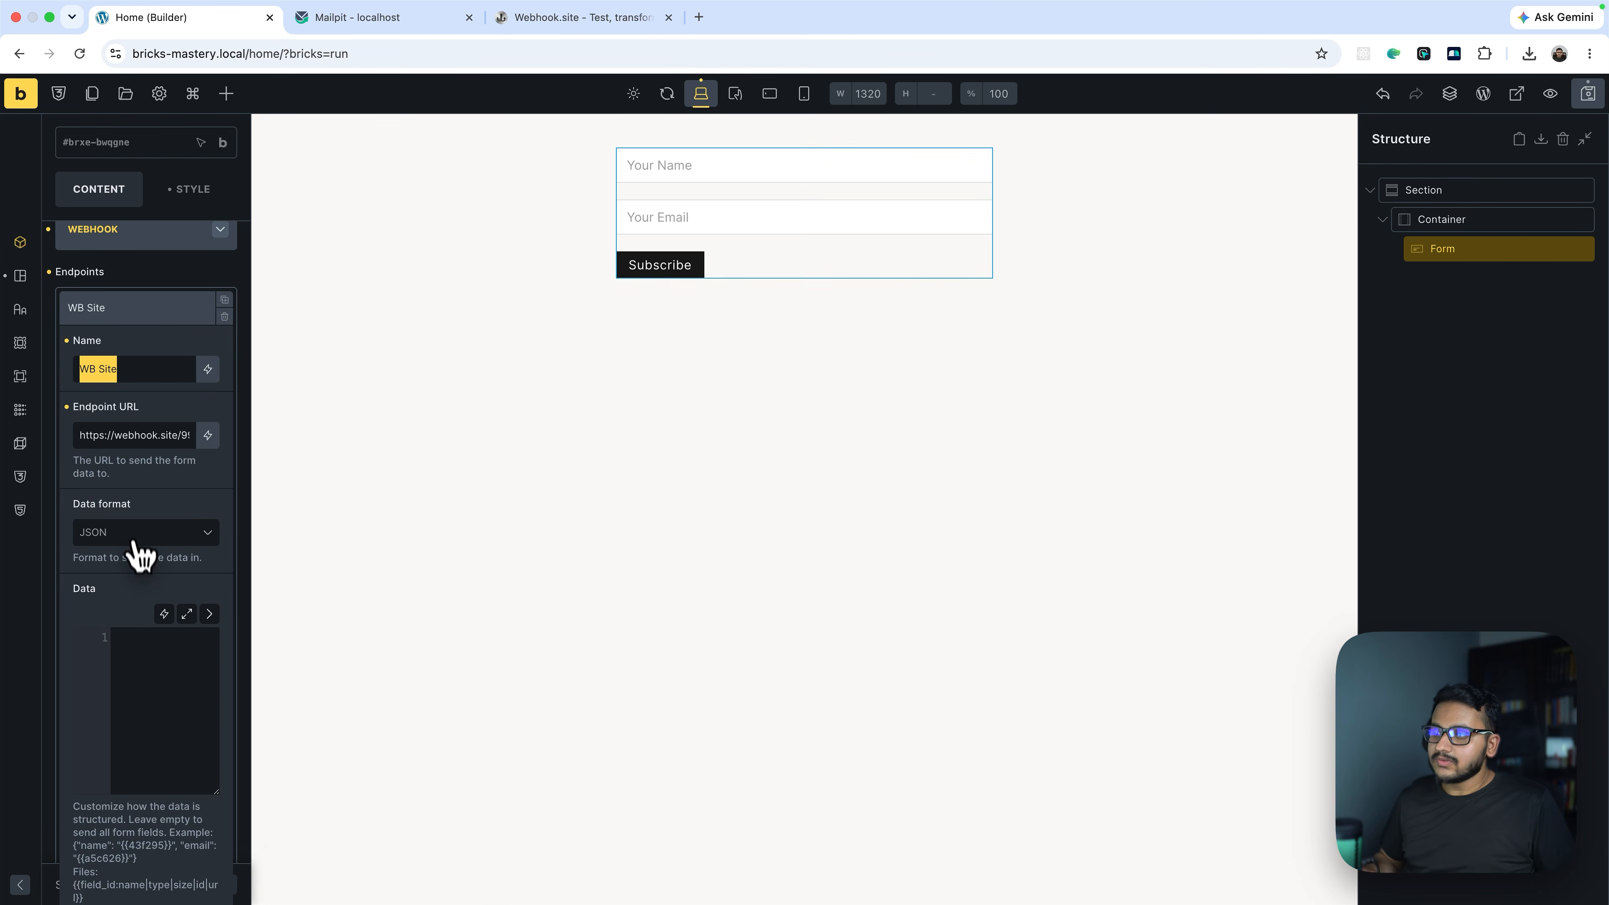
click(209, 614)
drag(120, 821, 266, 788)
click(171, 487)
text({)
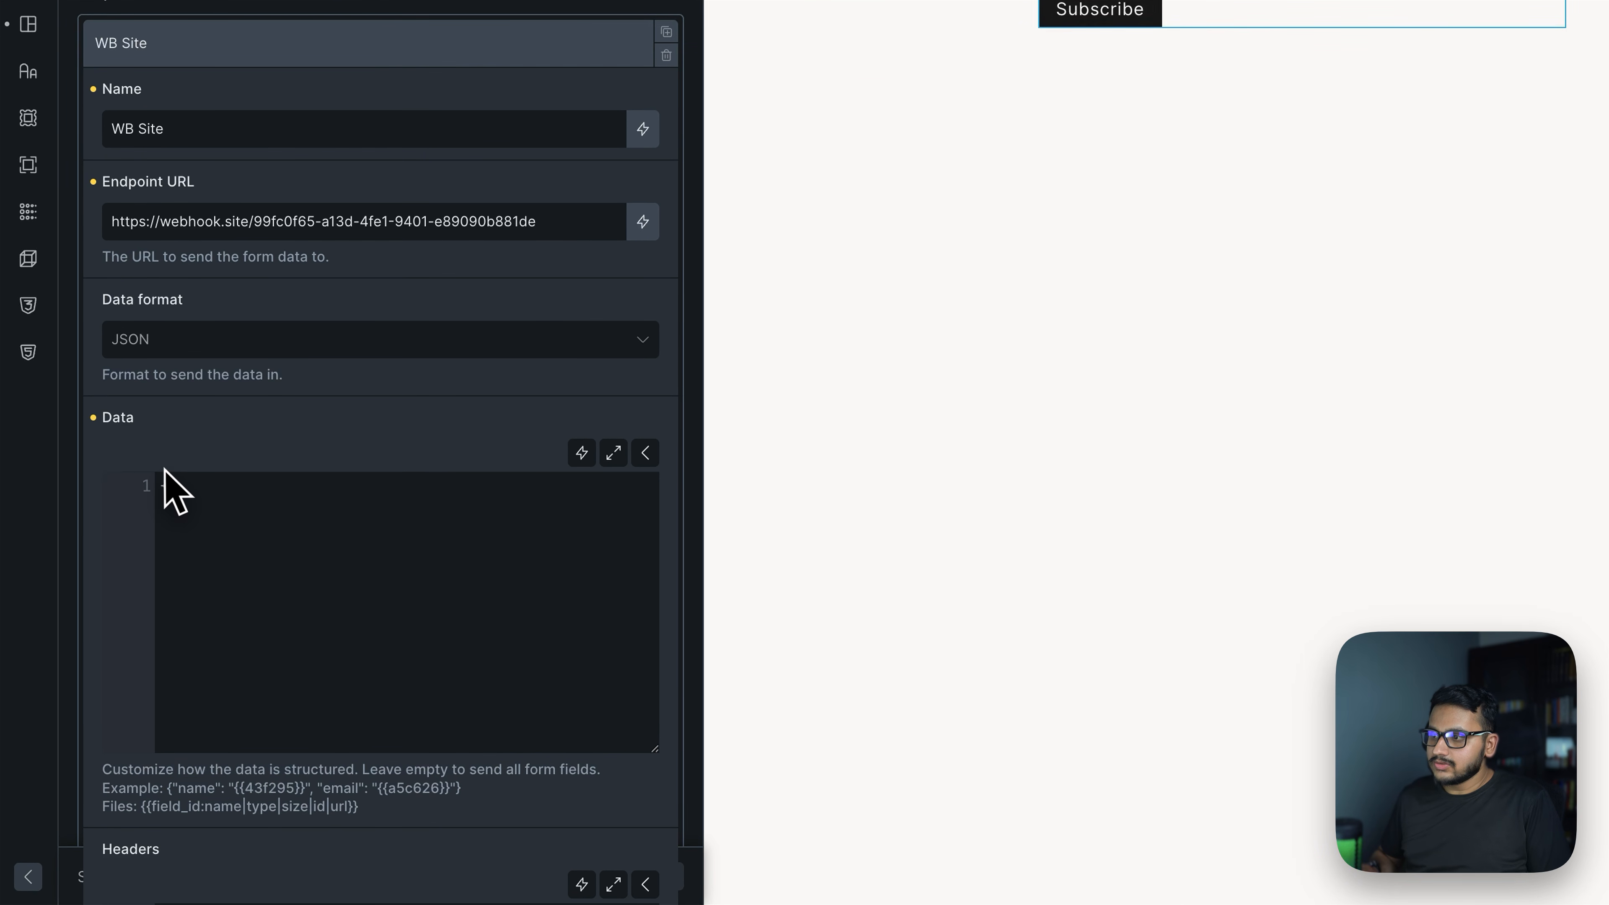
key(Return)
text("name": )
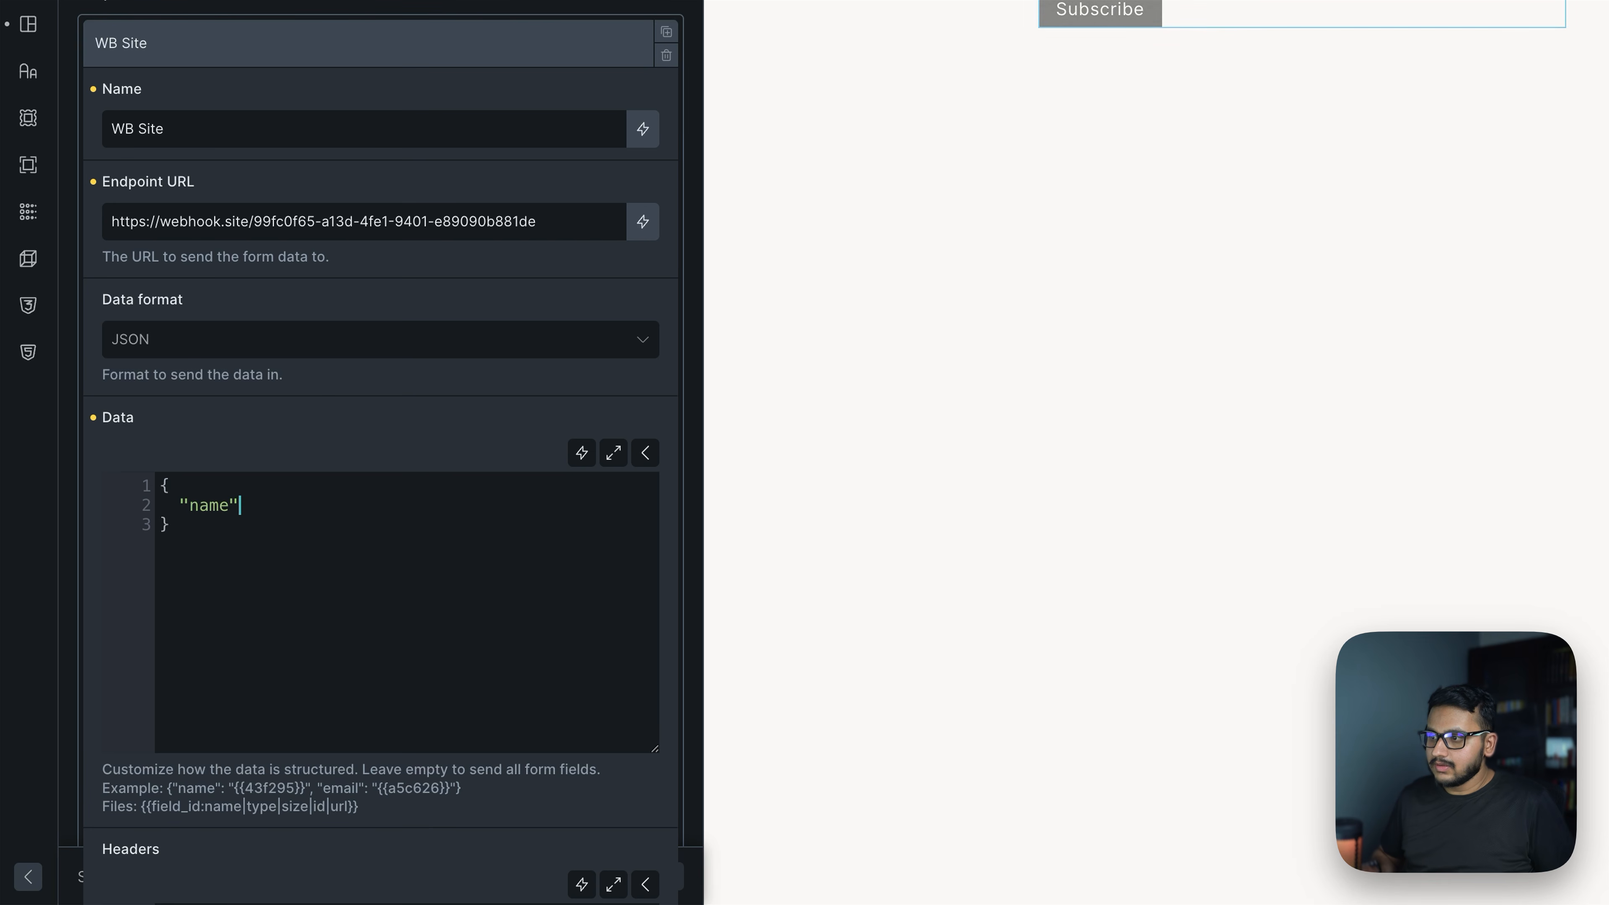
text({{)
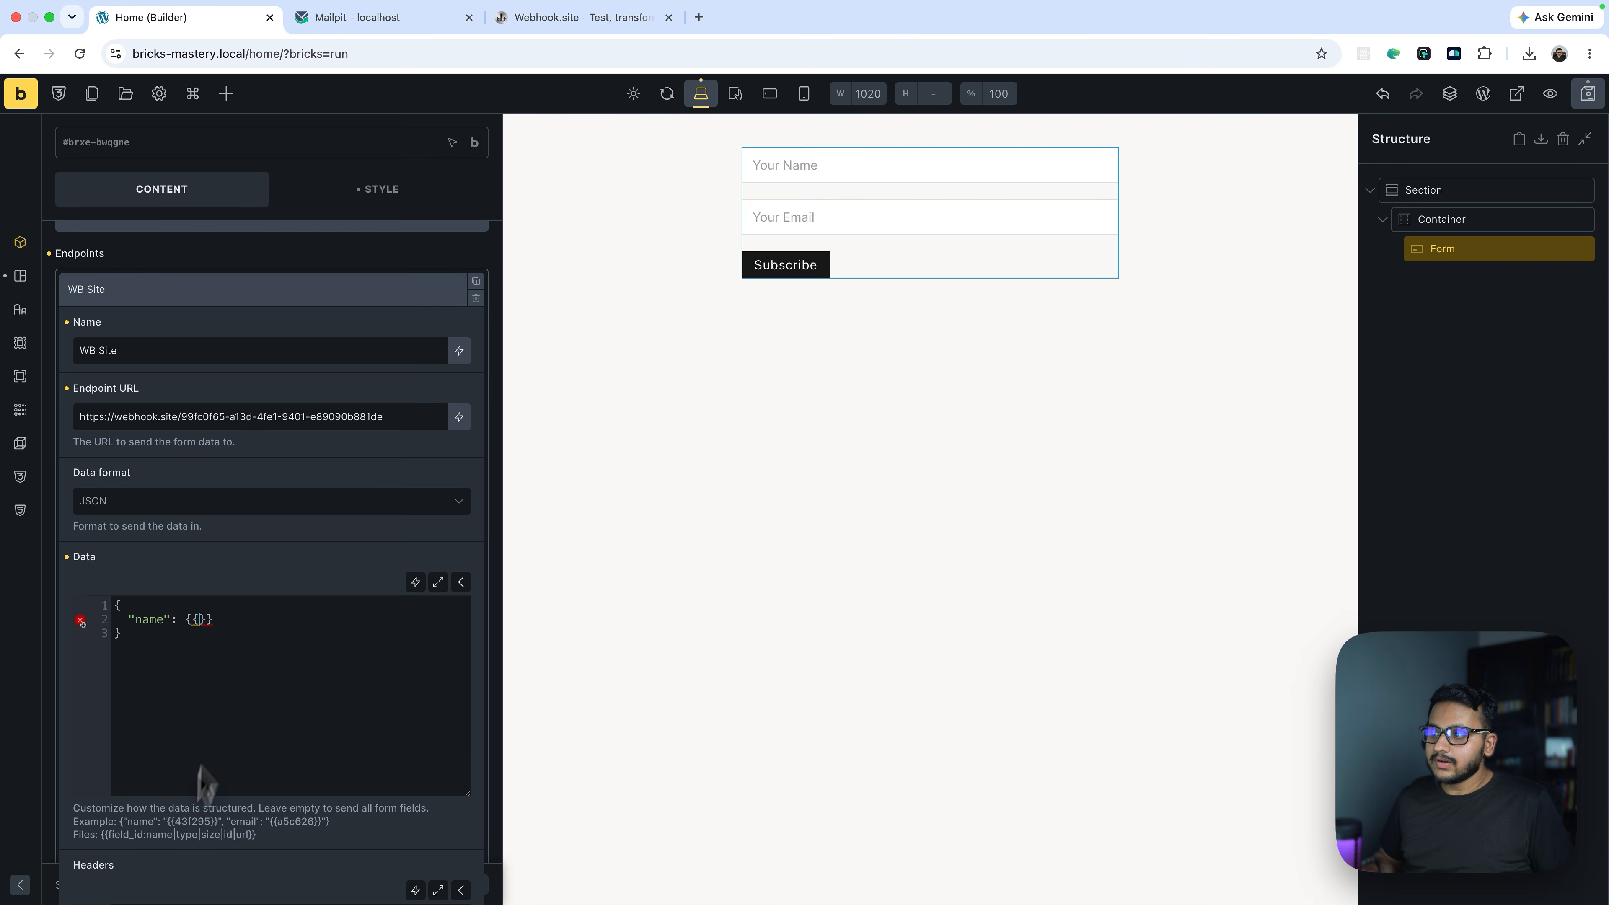
scroll(244, 521, up, 5)
Open the form's Name field and copy its field ID 36a3b6
click(155, 392)
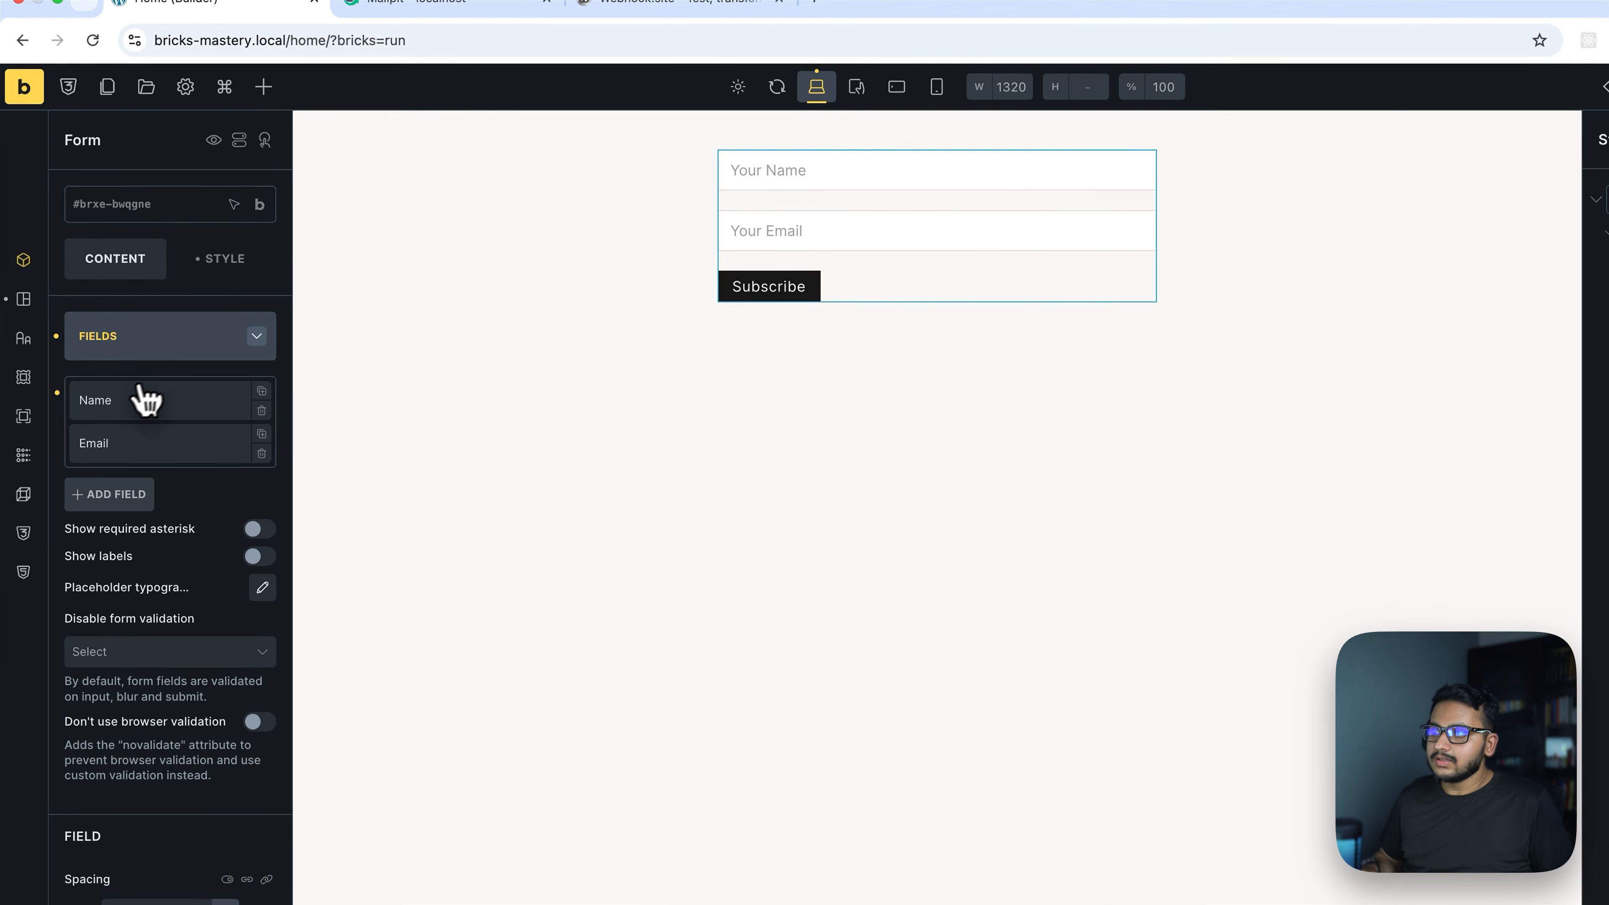
click(125, 405)
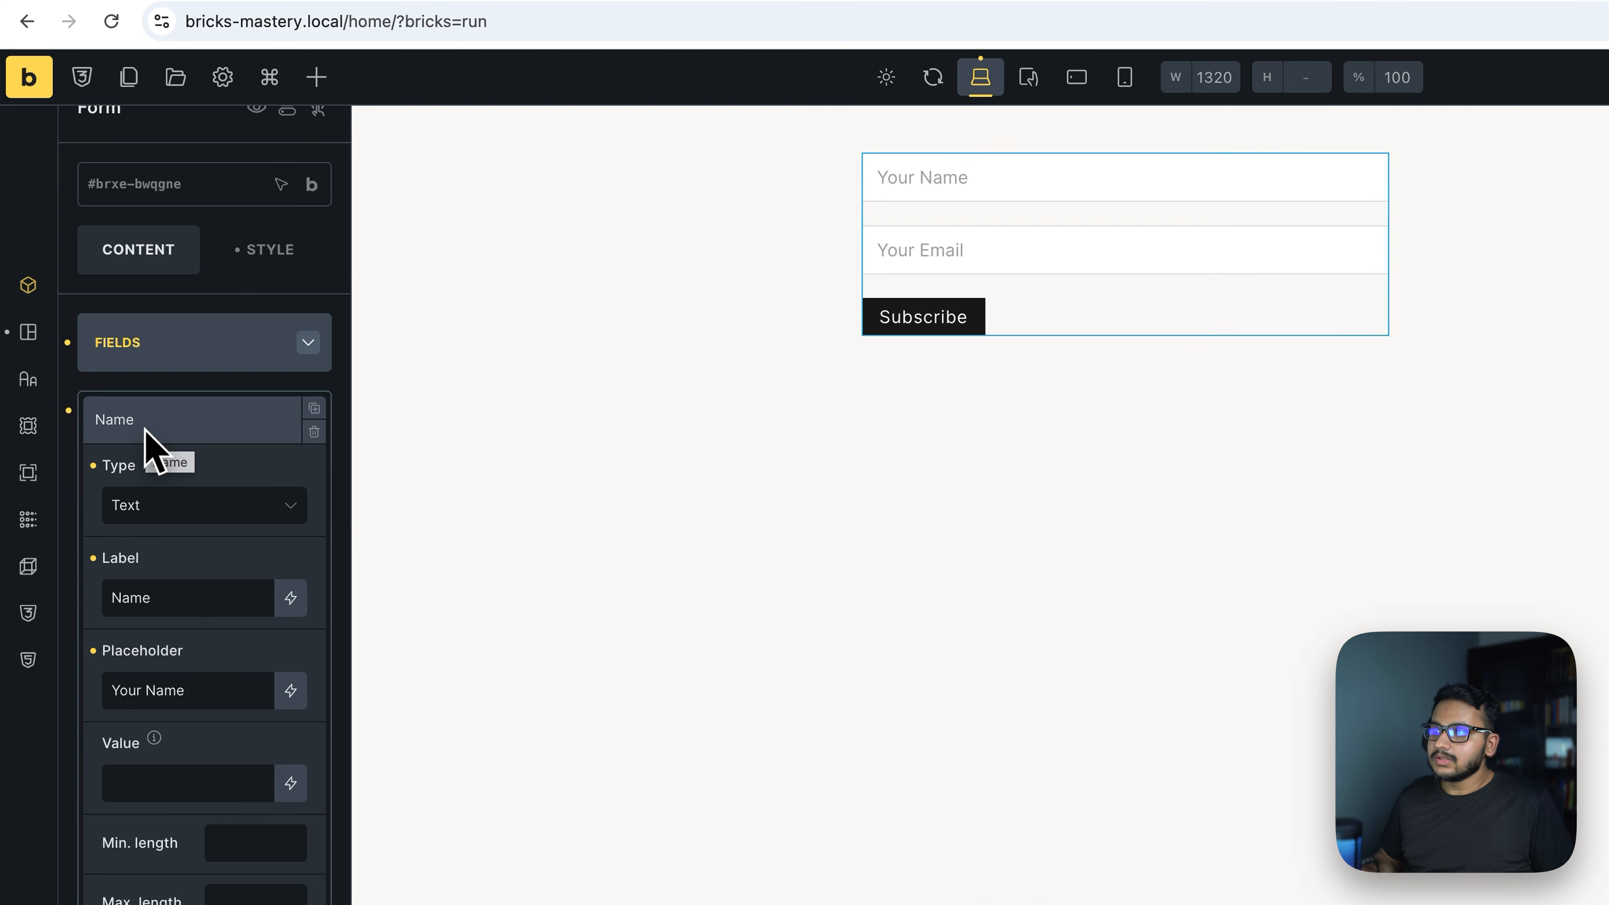
scroll(158, 575, down, 10)
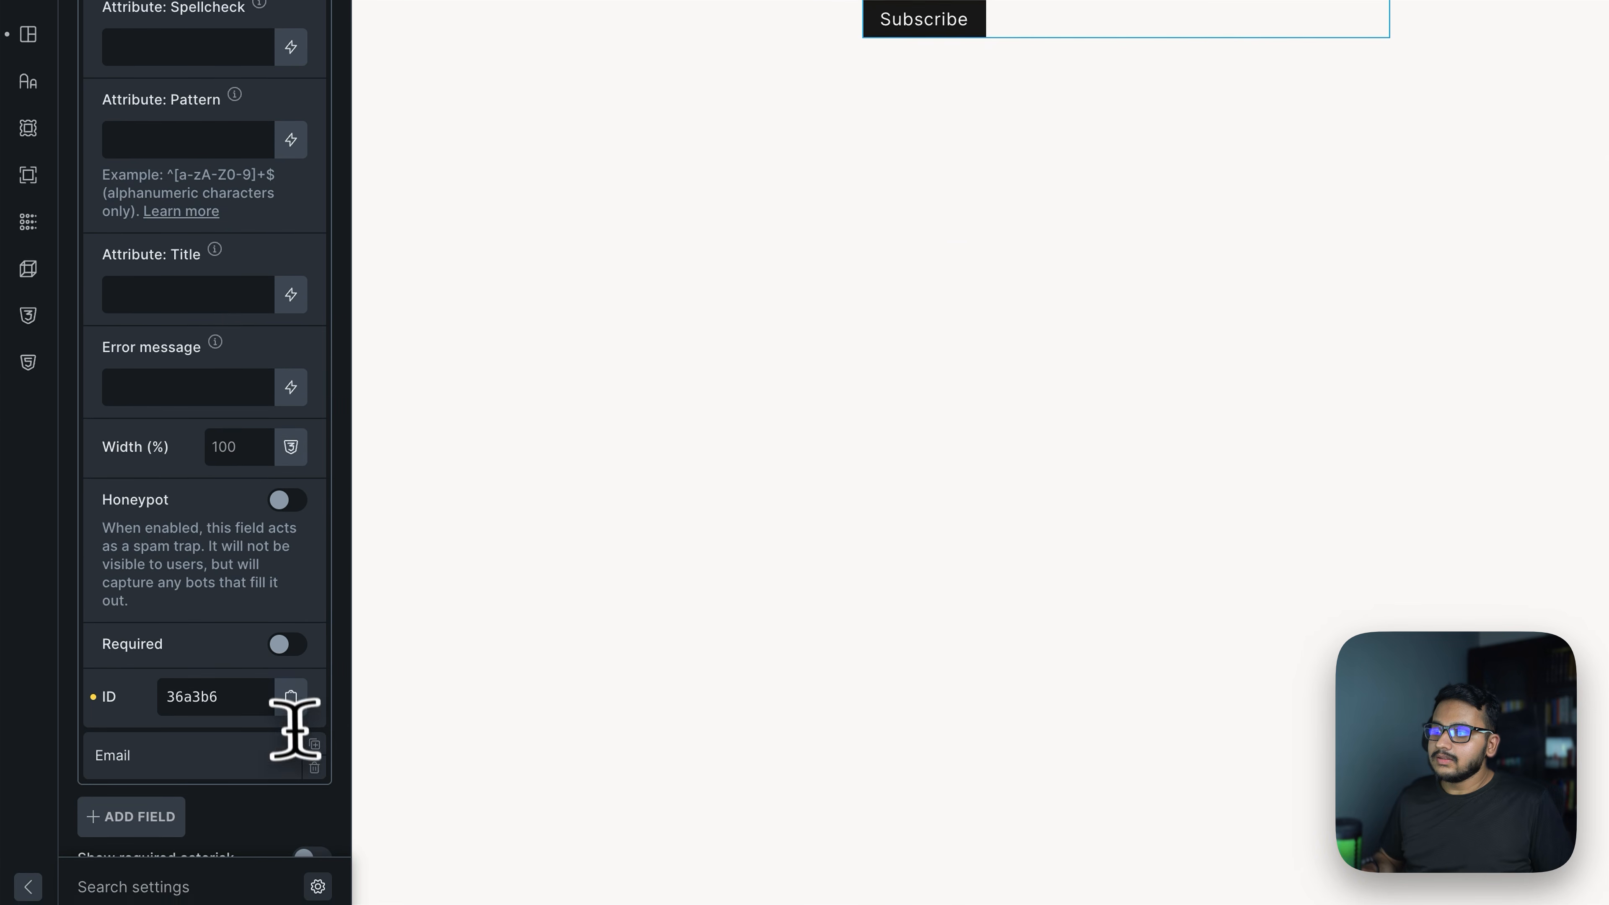
click(293, 699)
scroll(254, 634, down, 10)
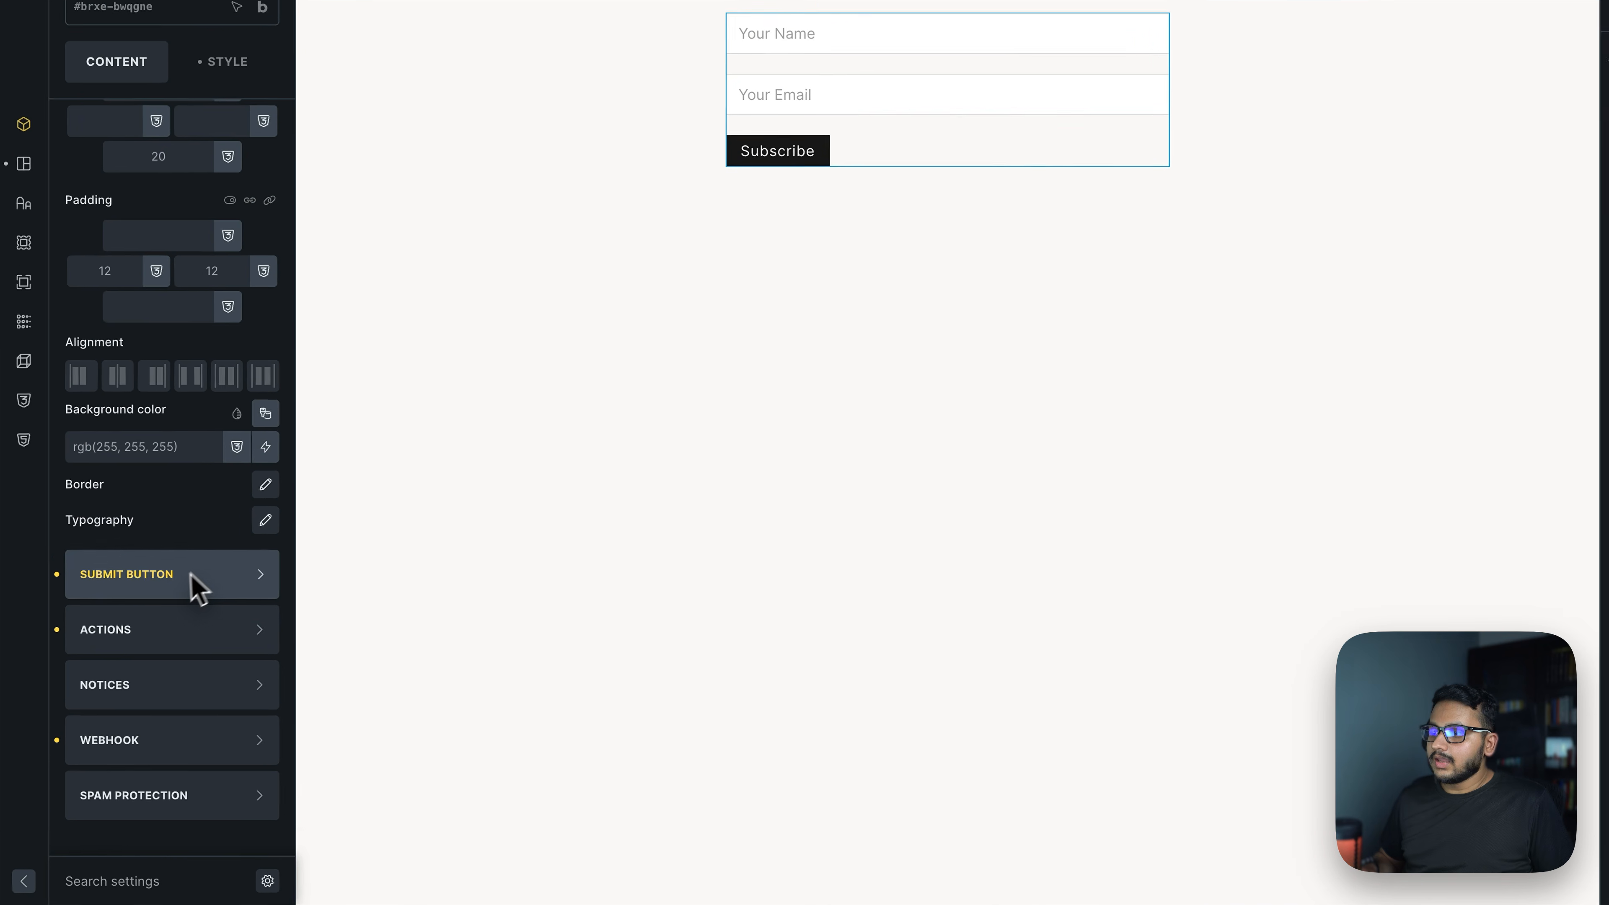
Paste the Name field ID 36a3b6 between the braces after "name" in WB Site's Data
click(127, 764)
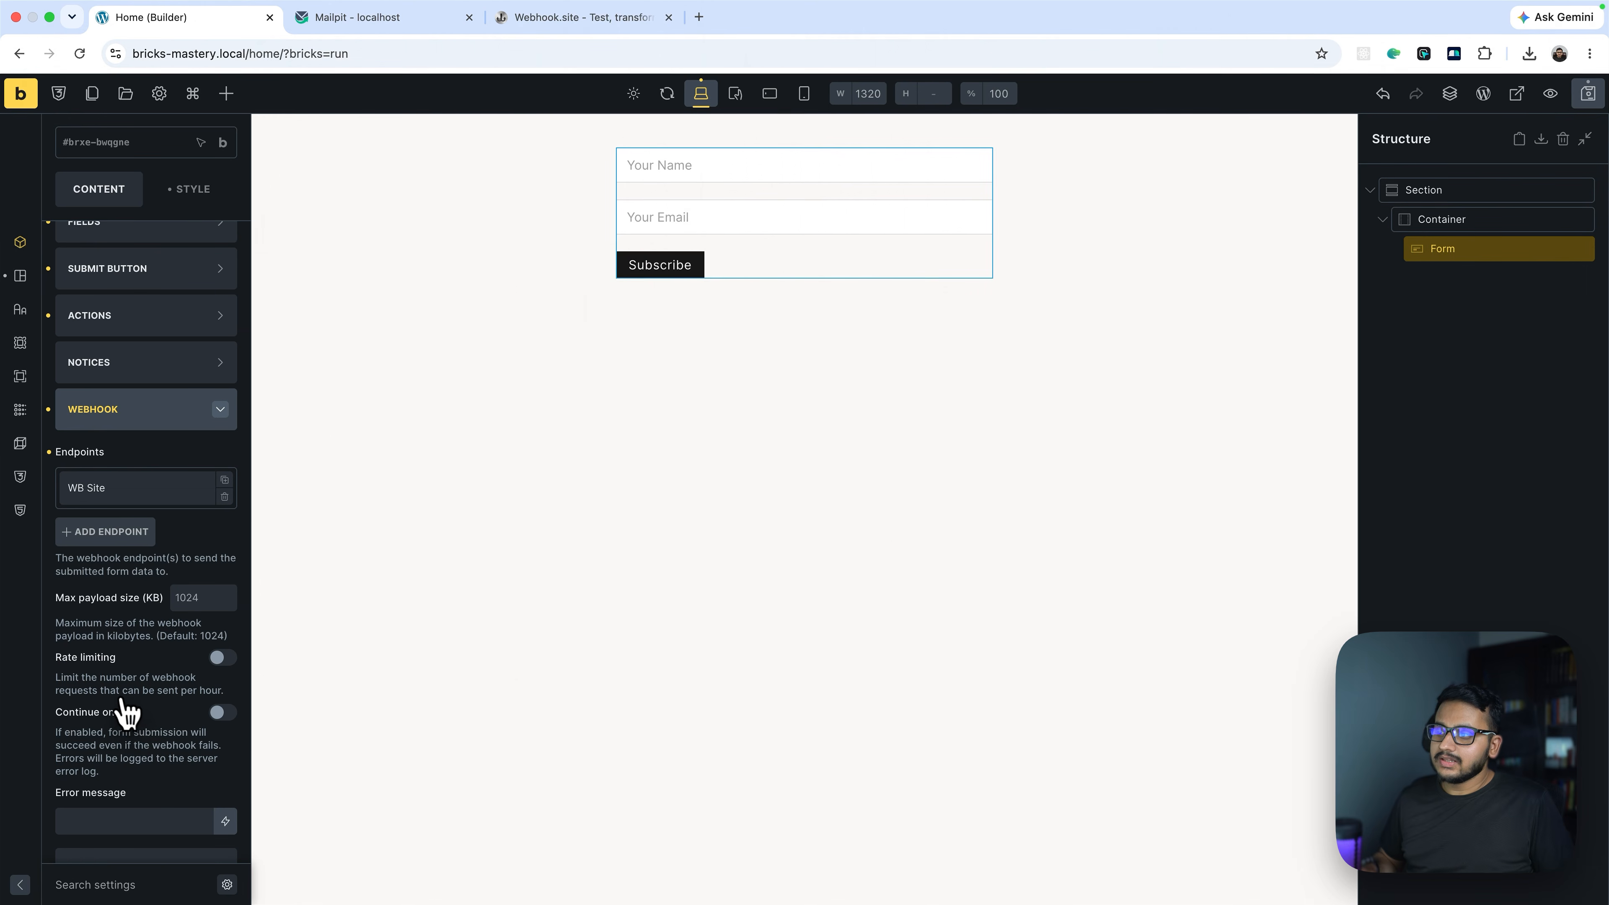
click(113, 435)
scroll(158, 602, down, 4)
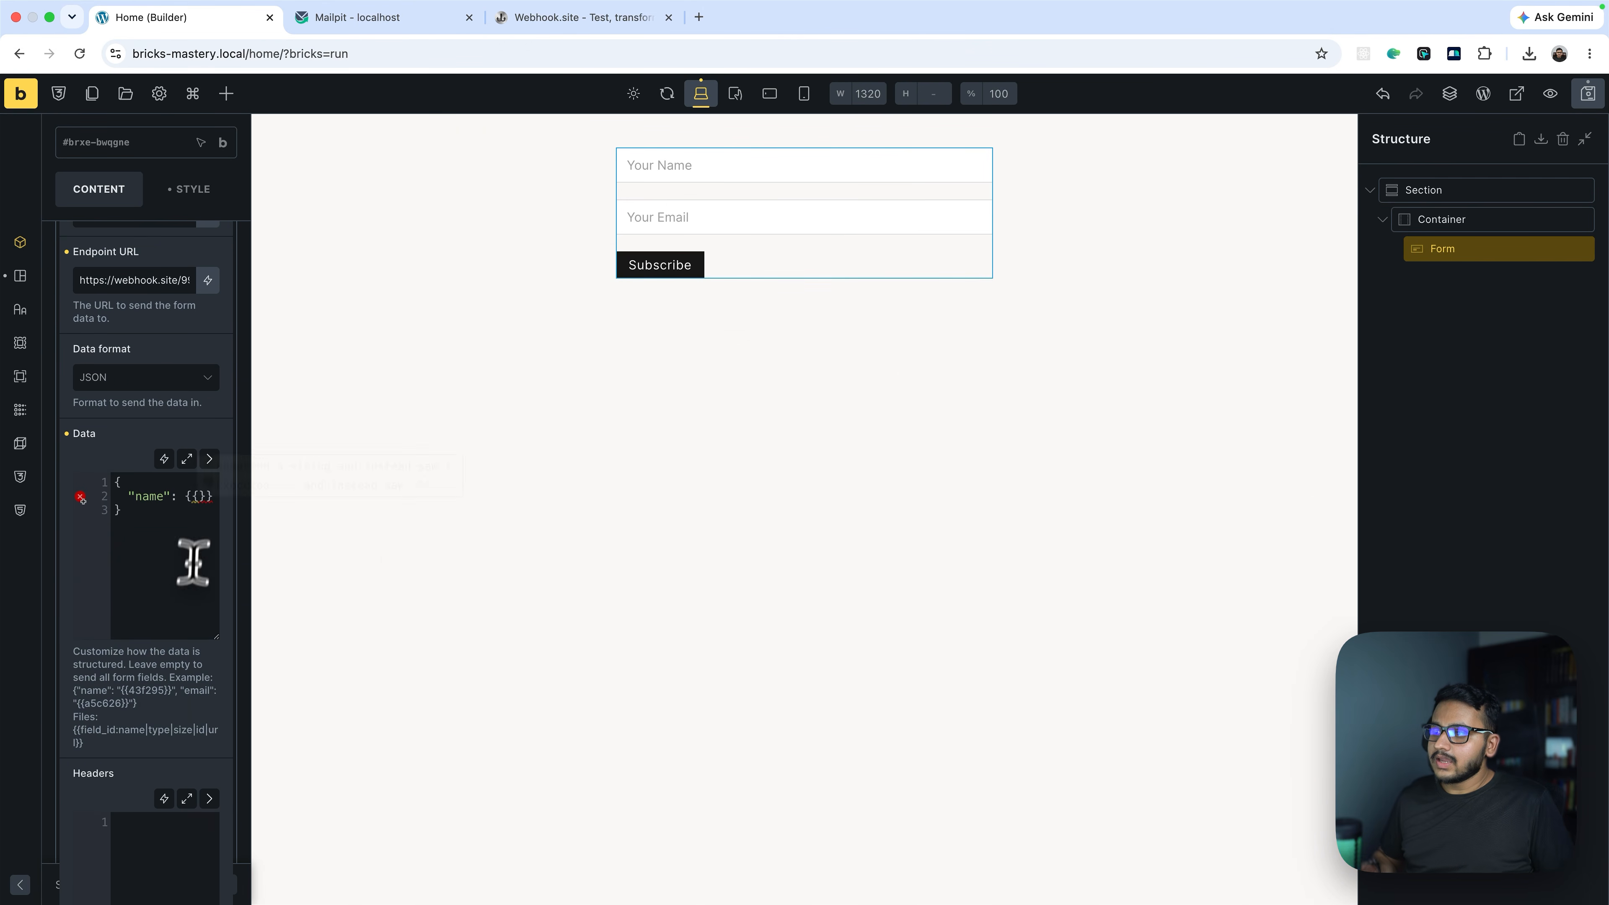
click(209, 459)
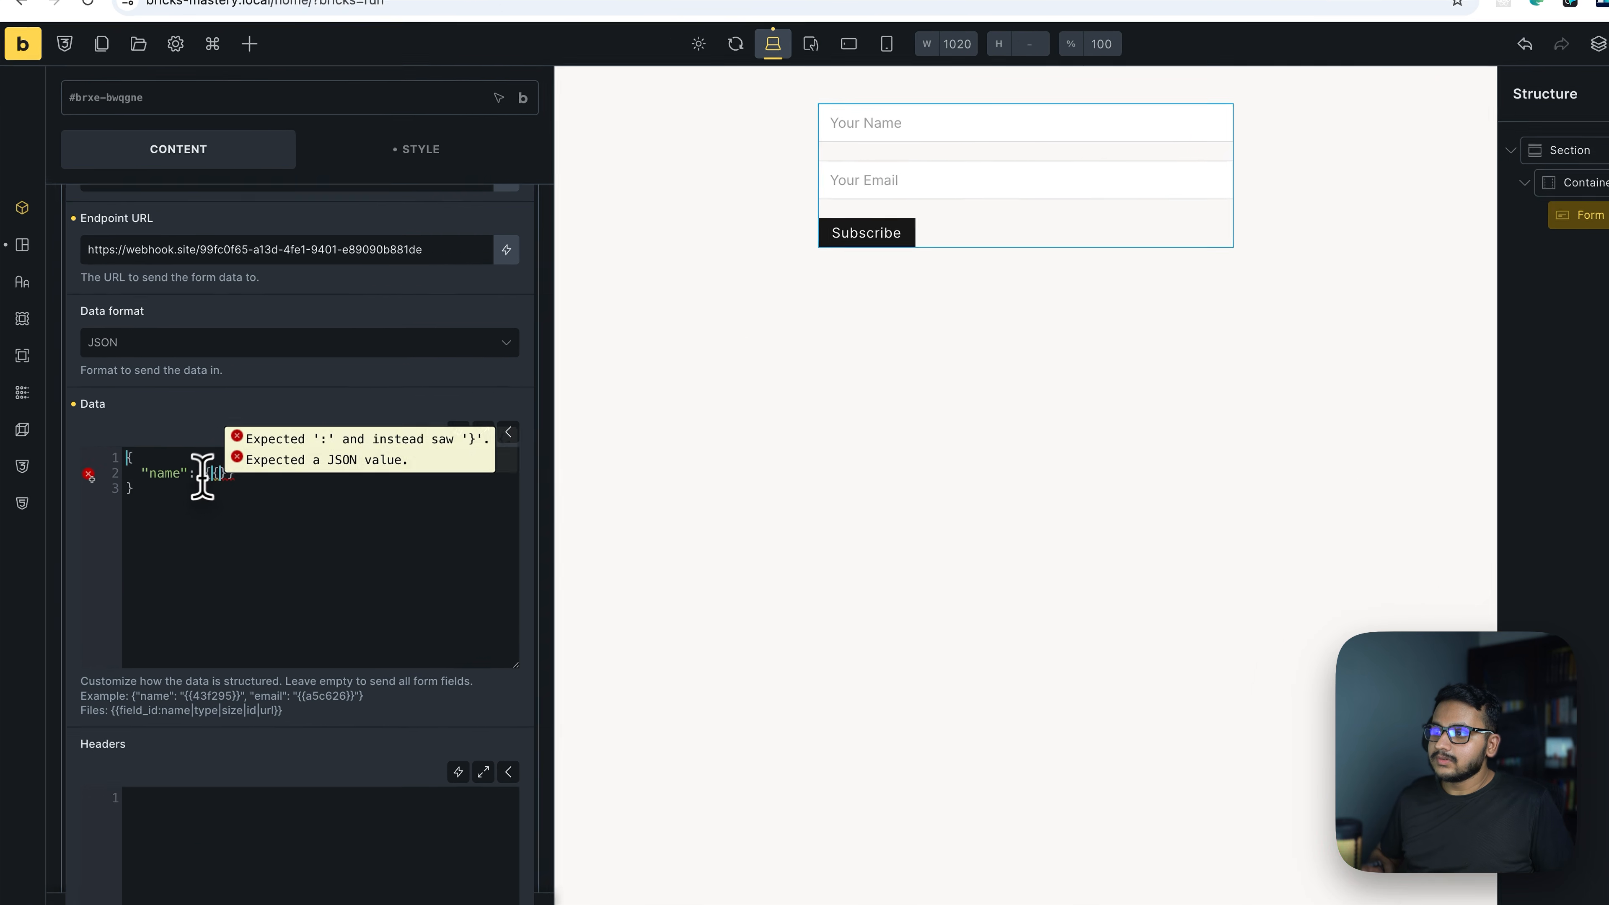
drag(186, 484, 210, 483)
click(280, 448)
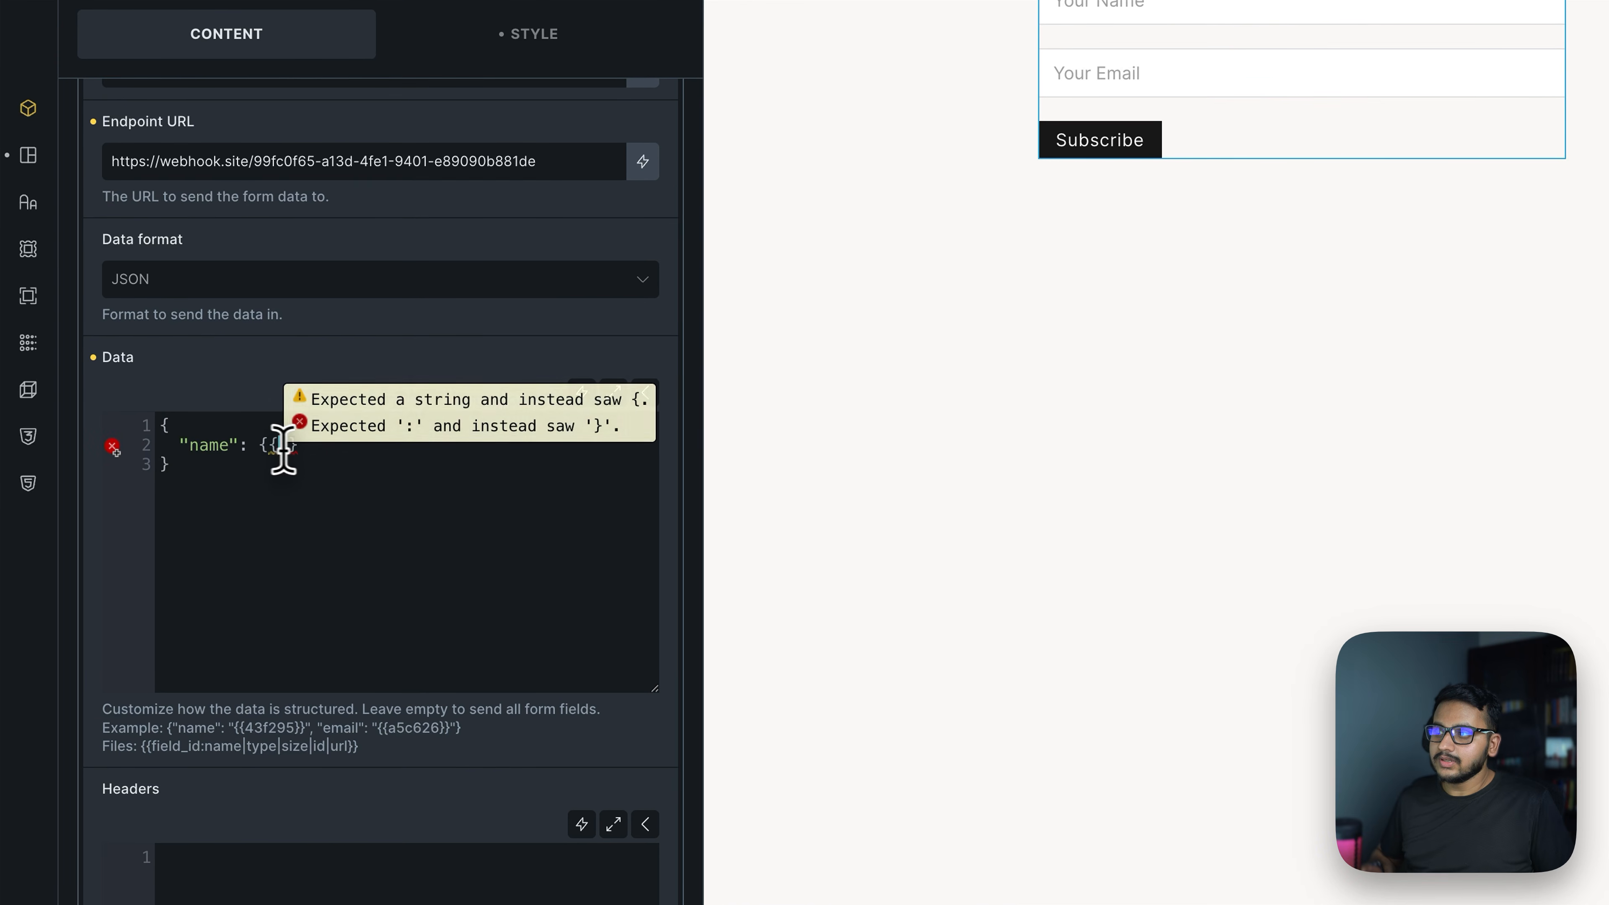
key(ctrl+v)
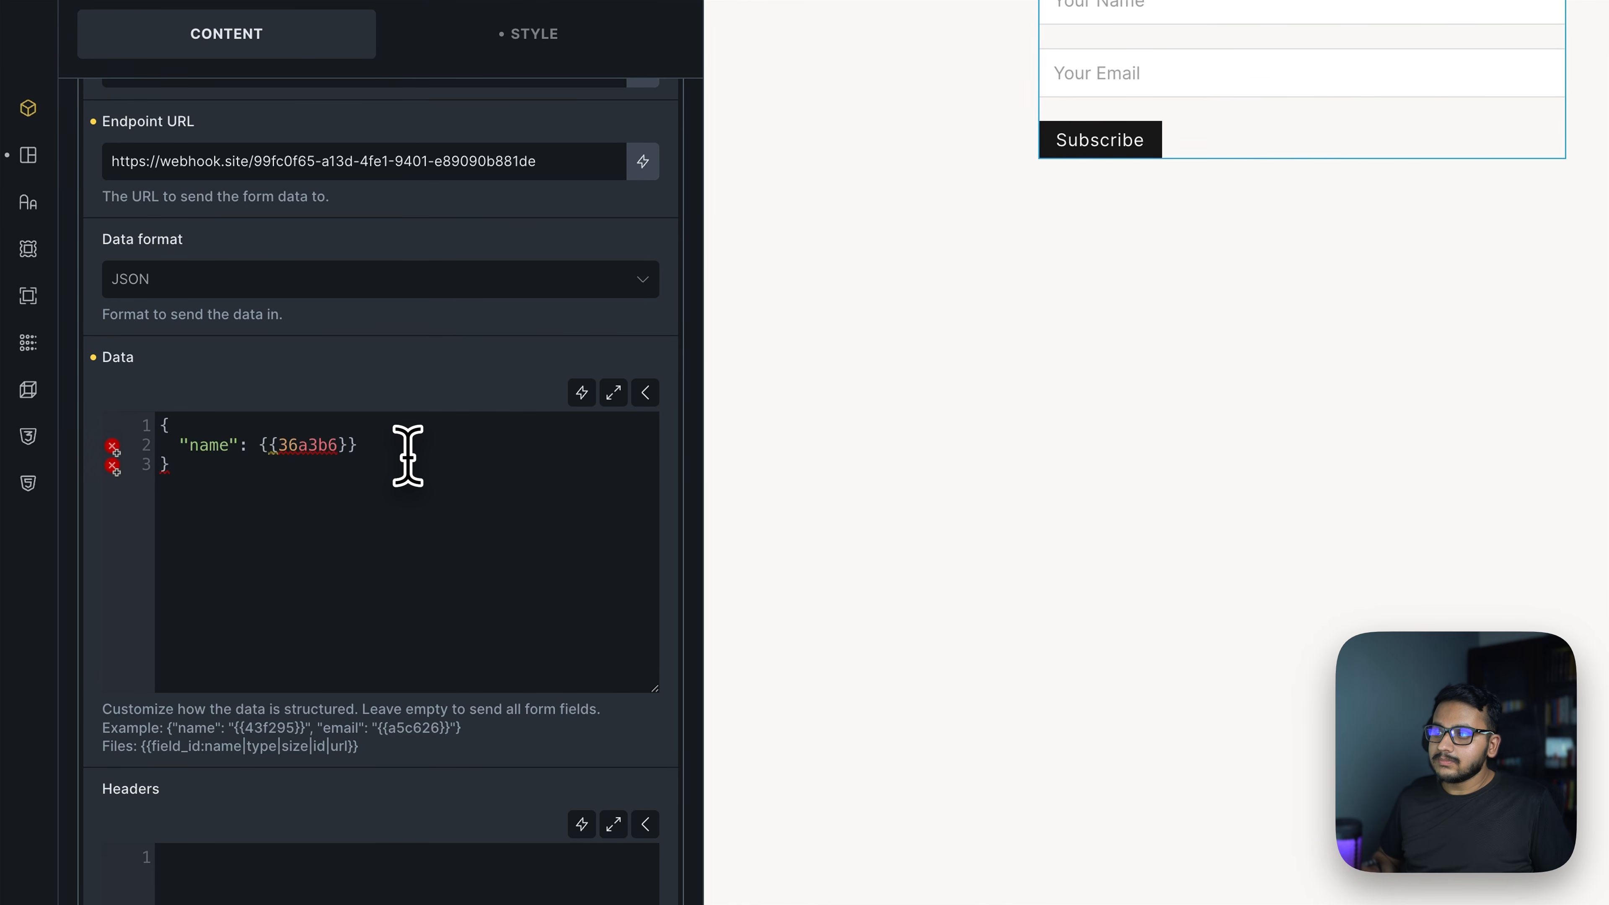
Wrap the {{36a3b6}} value in double quotes on the "name" line
drag(261, 440, 356, 440)
click(357, 442)
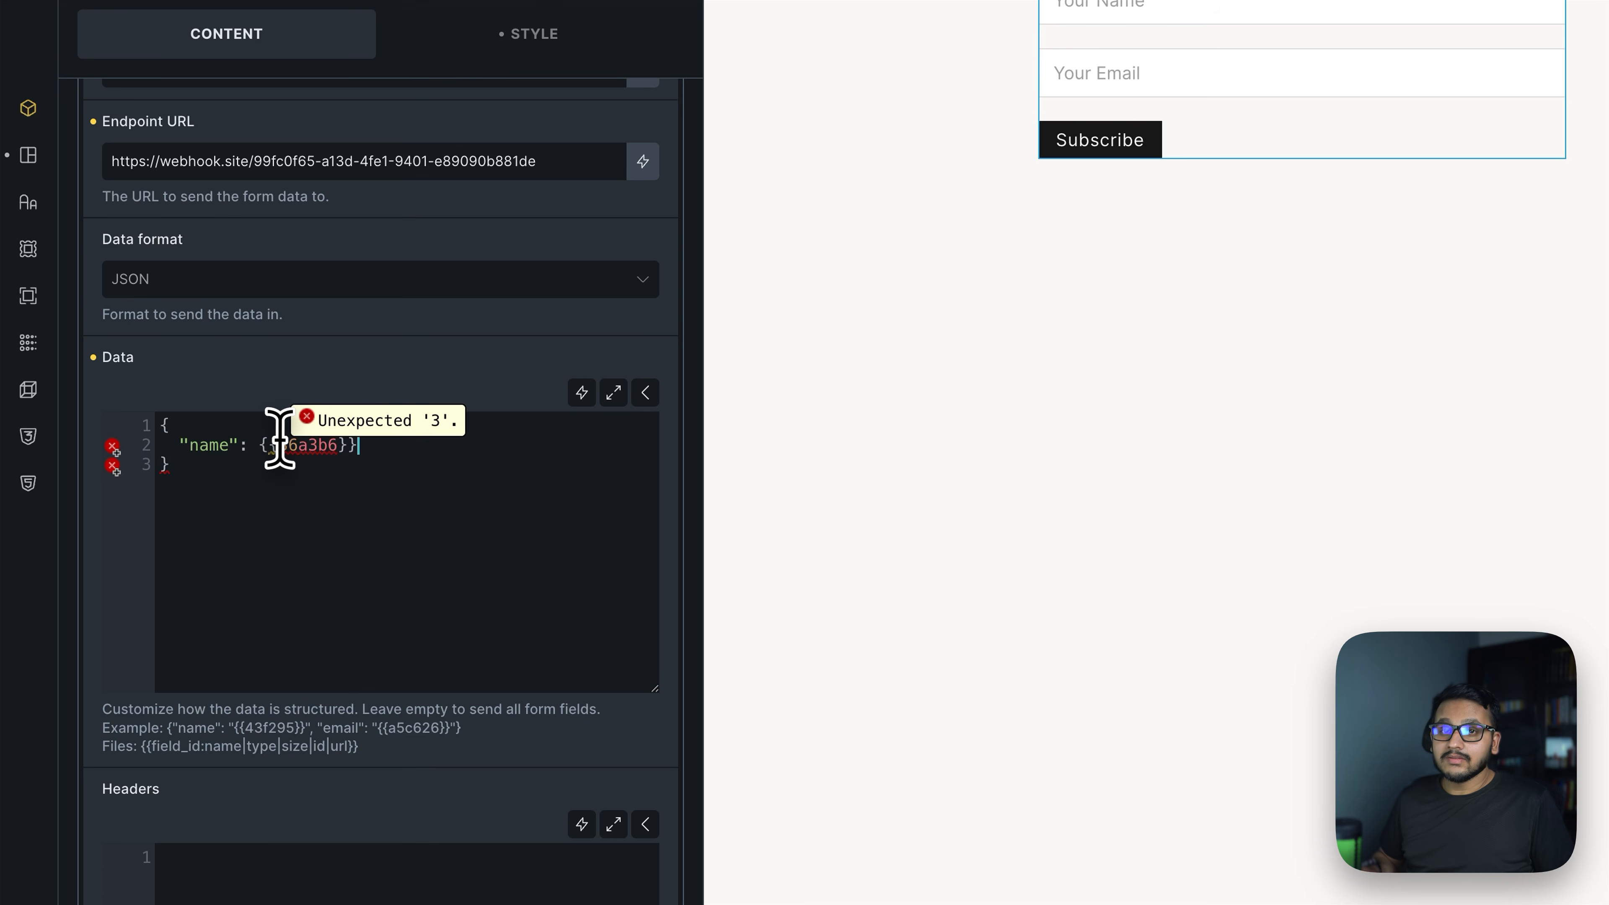
drag(259, 442, 358, 444)
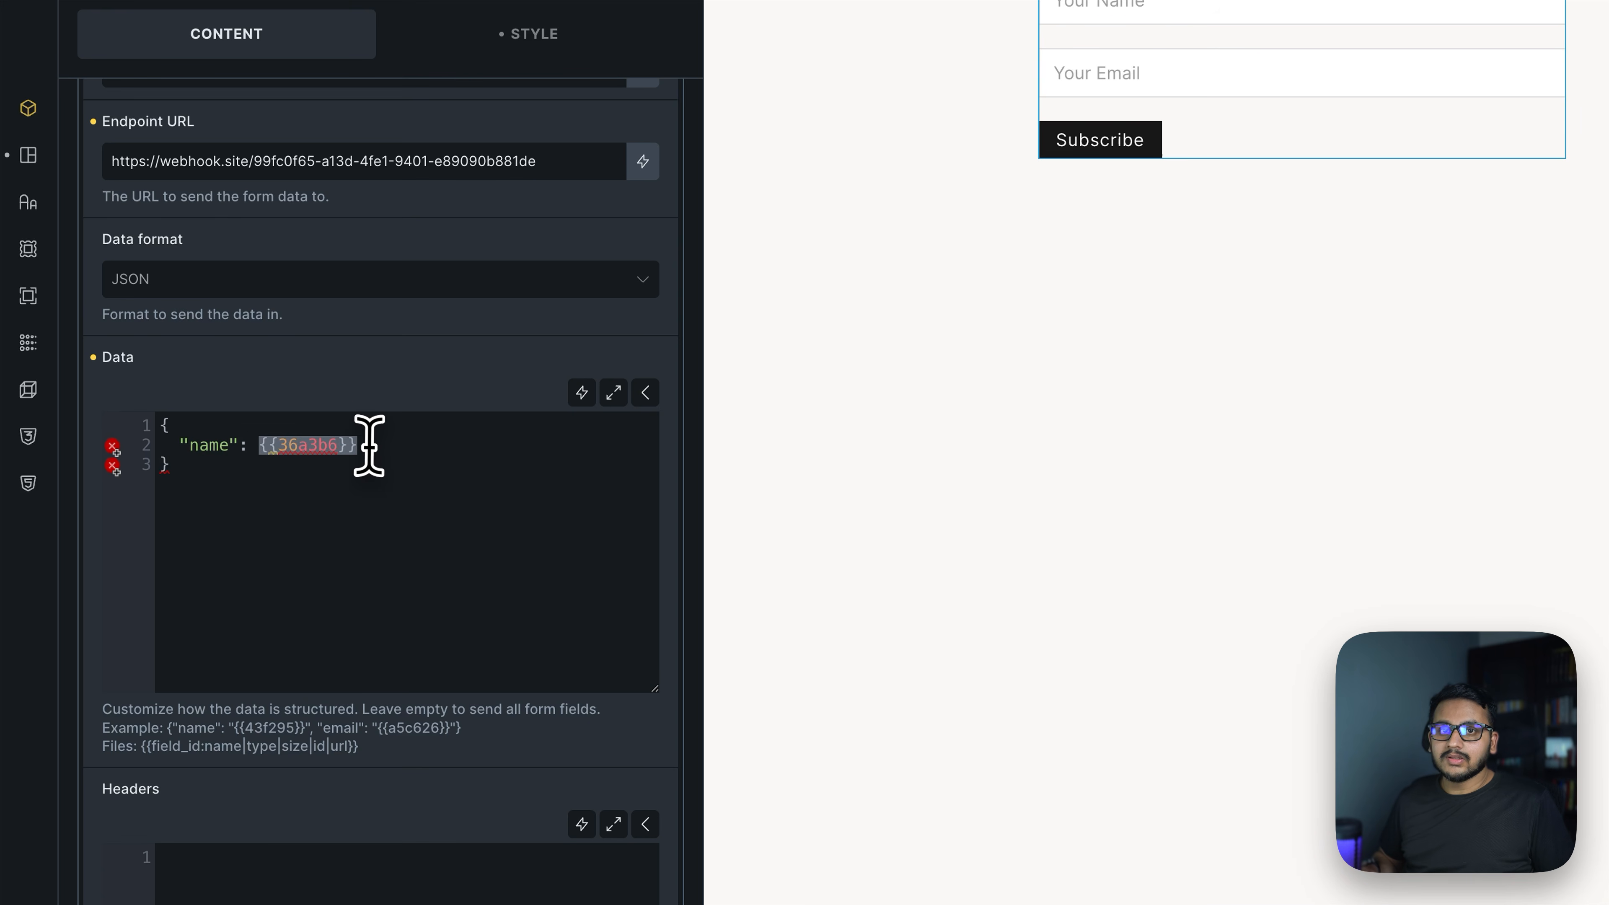
click(263, 459)
drag(260, 446, 419, 442)
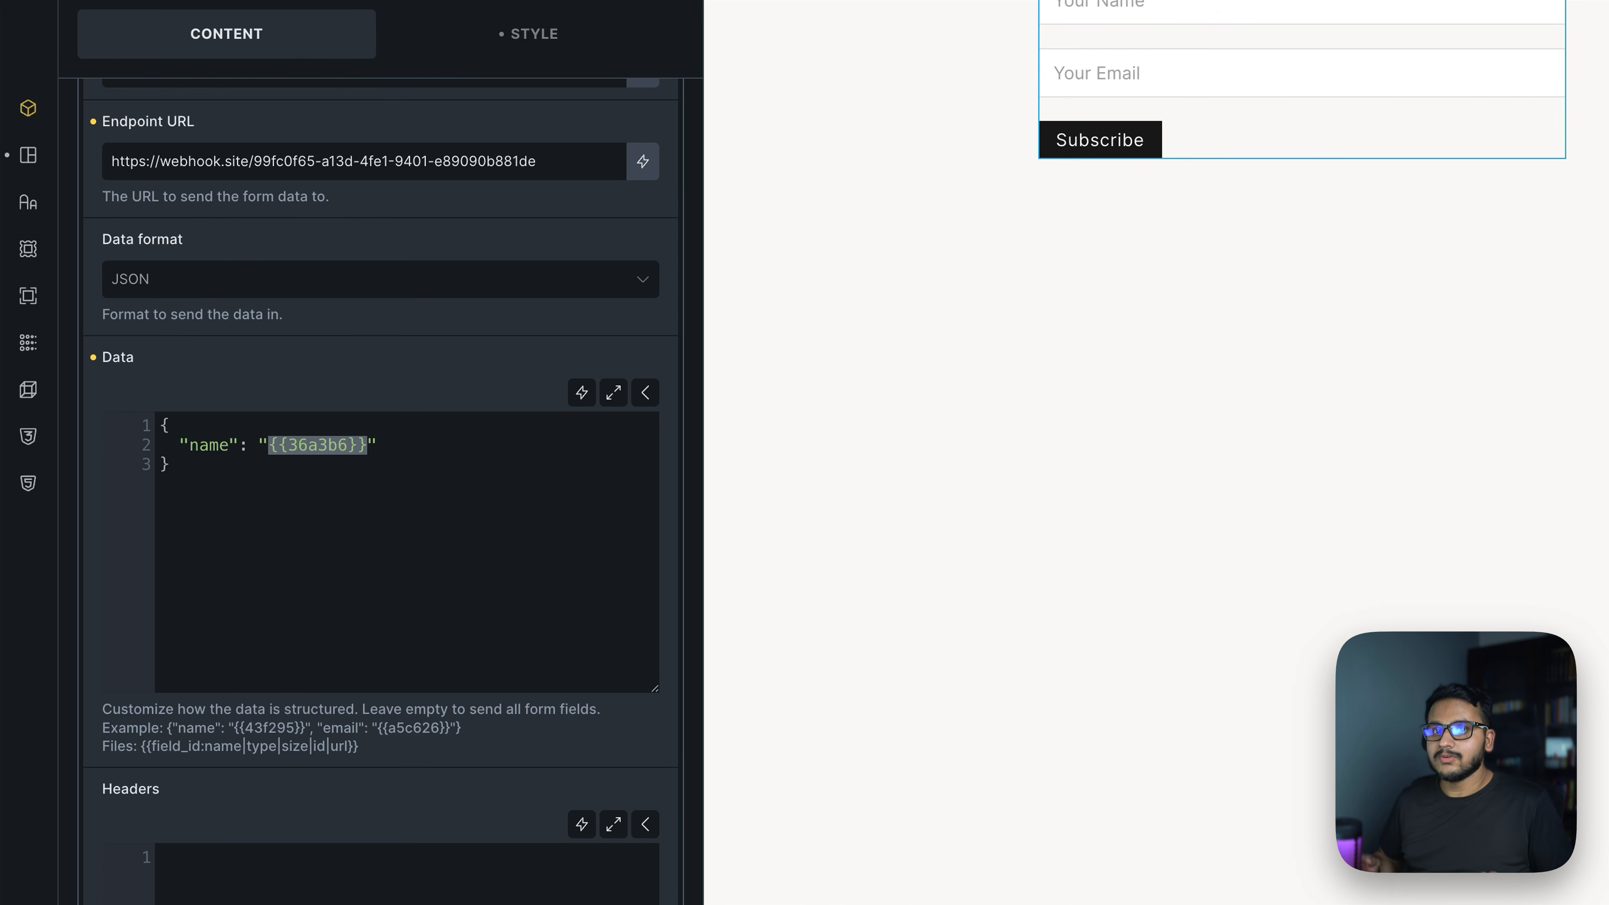
drag(179, 445, 378, 441)
click(378, 441)
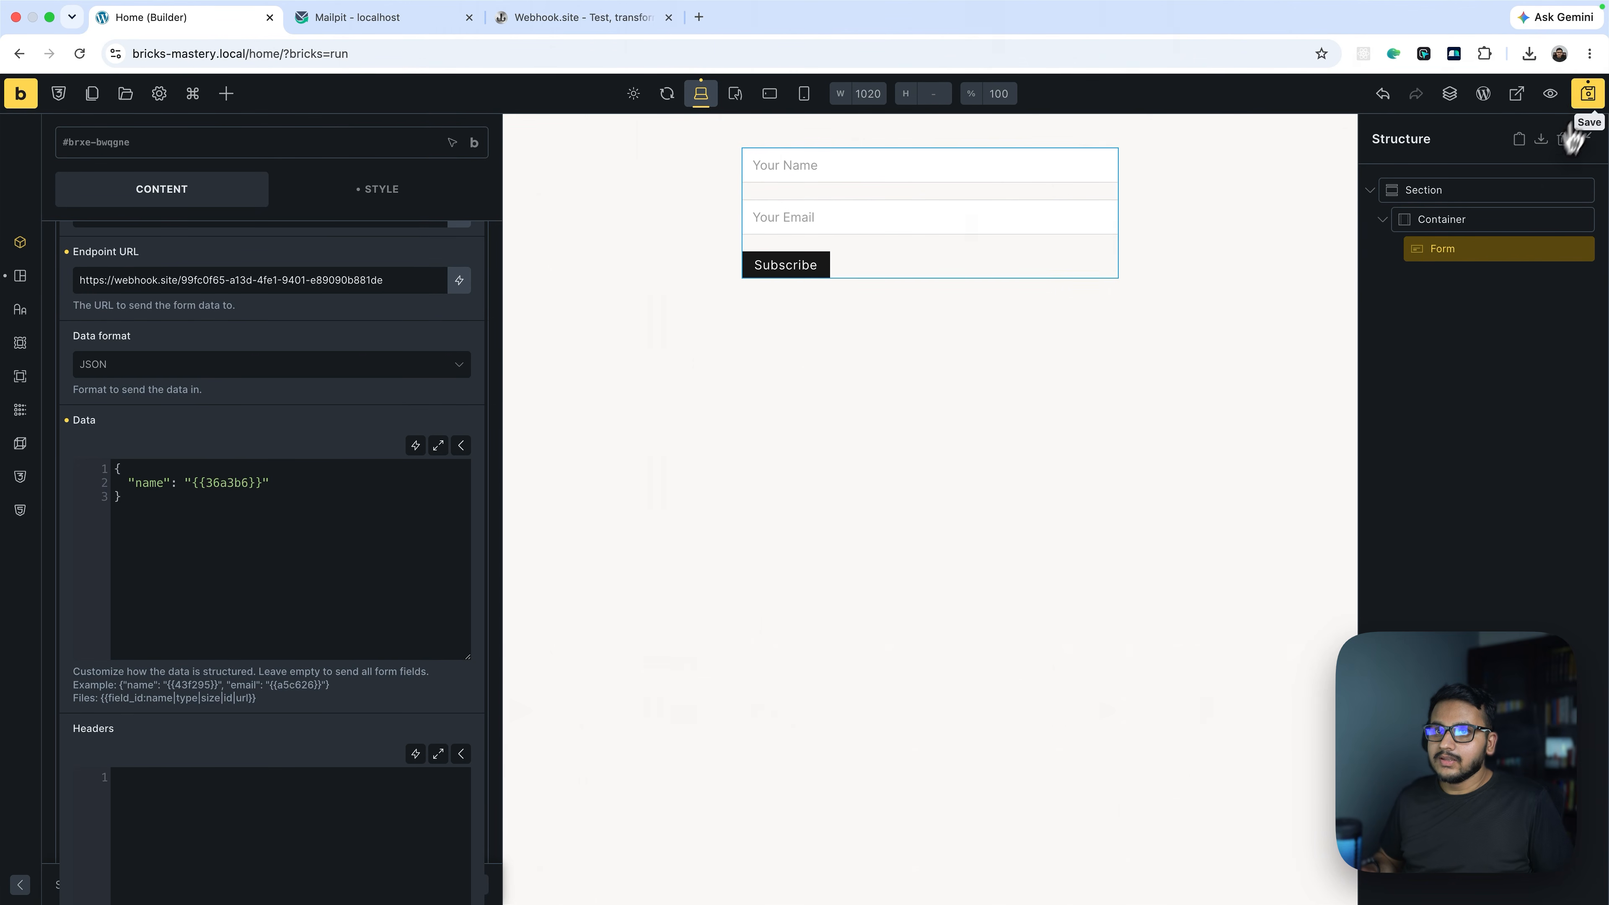
In the front-end preview, submit the subscribe form with a test name and email
click(1513, 102)
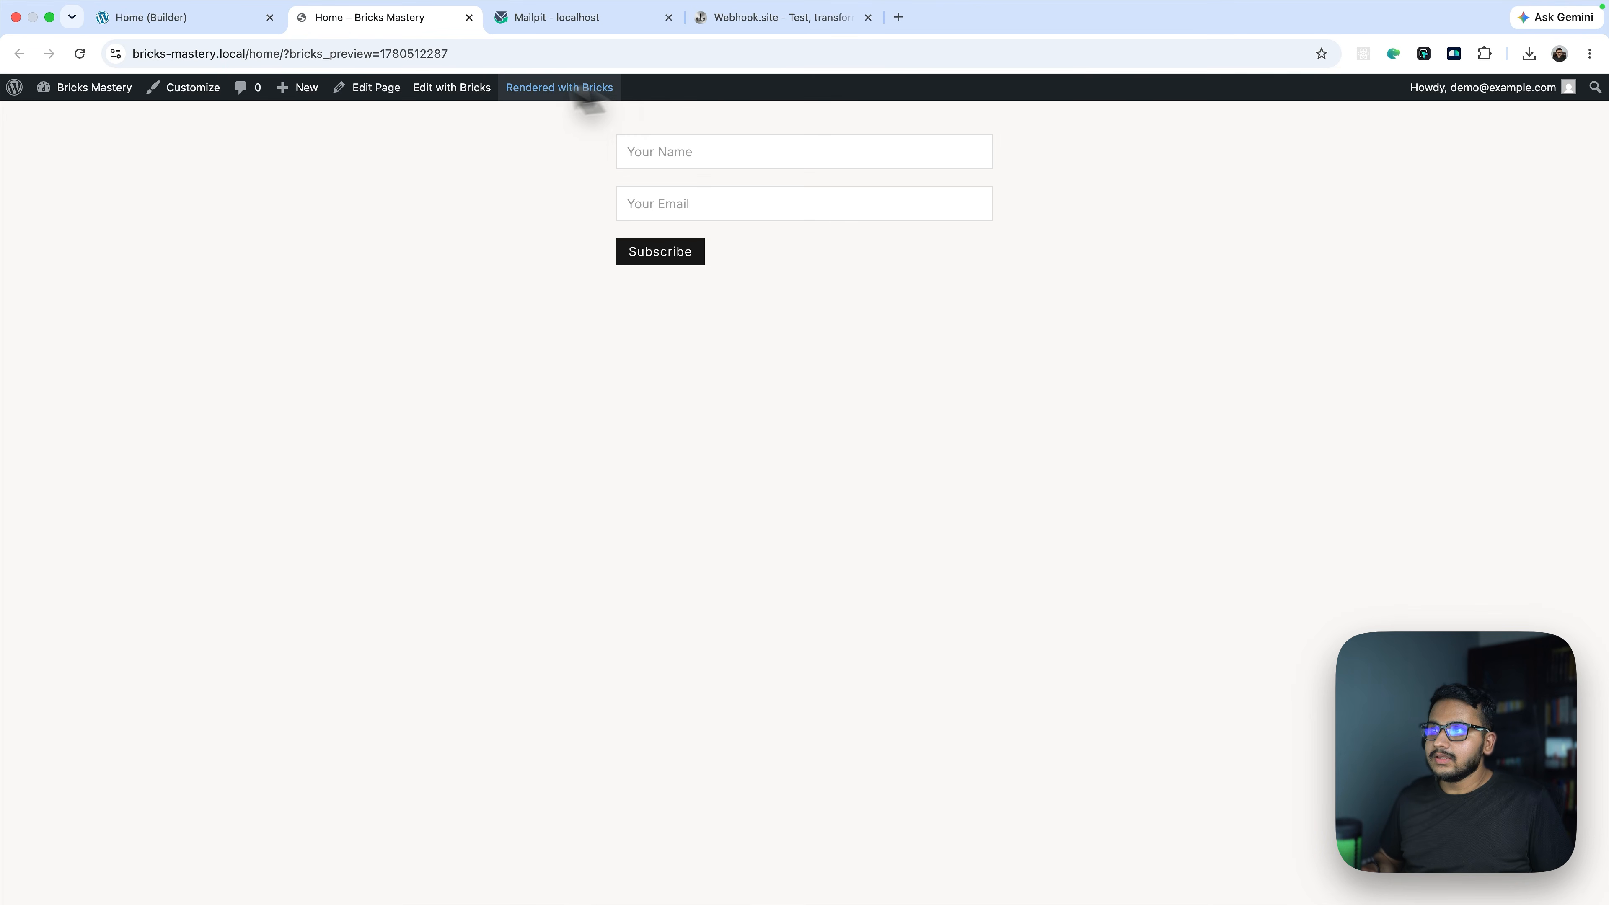
click(668, 155)
text(jOH)
key(BackSpace)
key(BackSpace)
key(BackSpace)
key(Caps_Lock)
text(John)
key(Tab)
text(j)
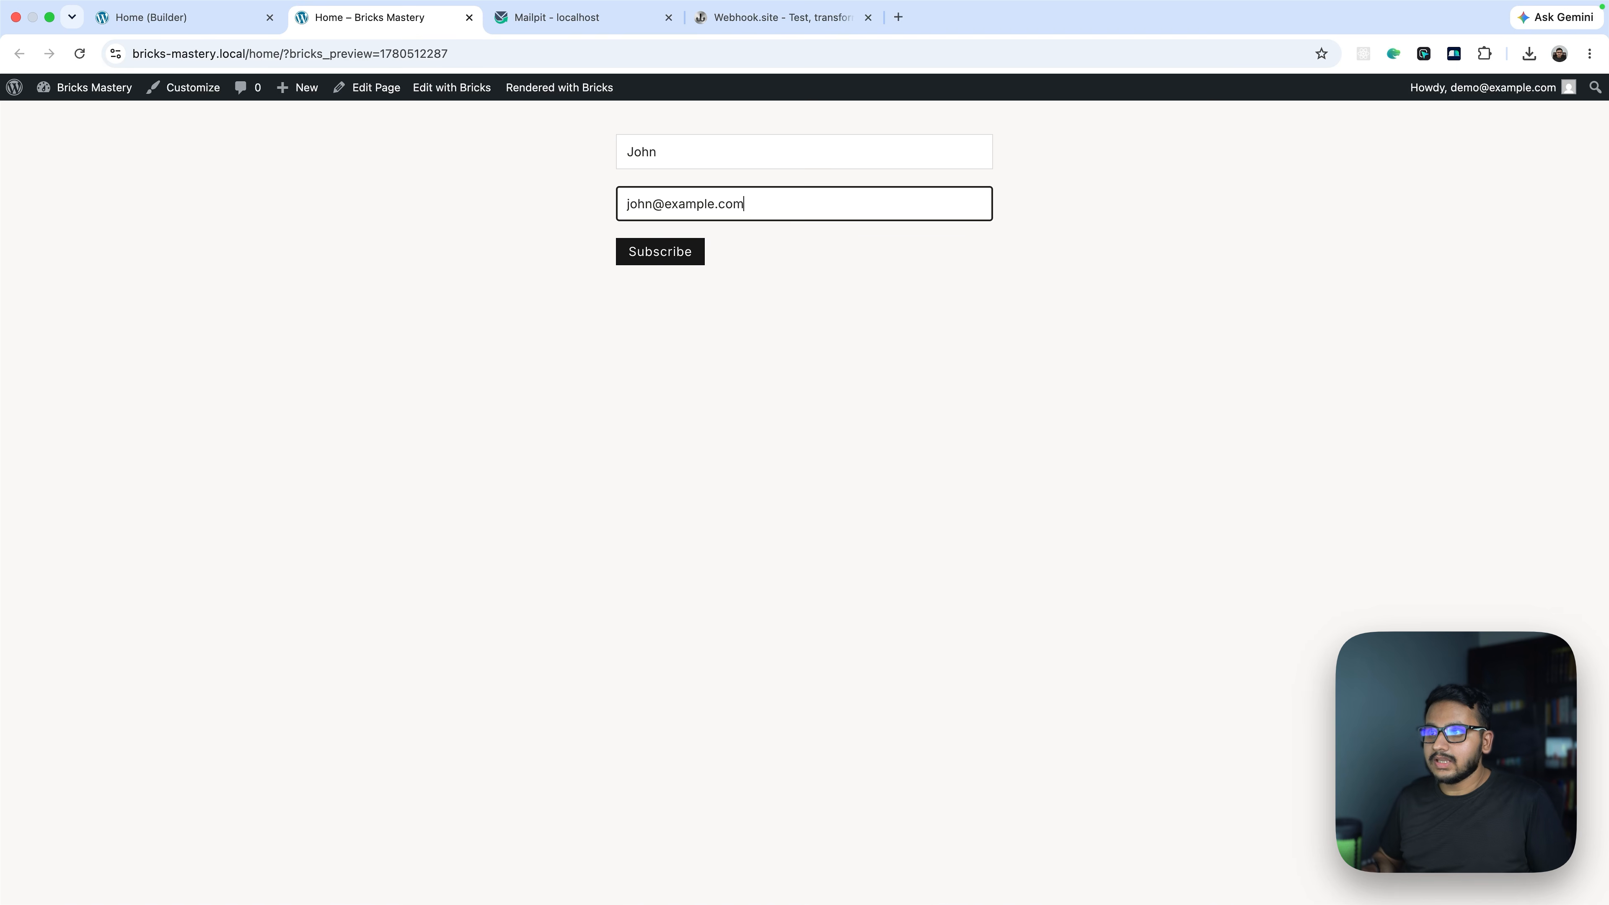
click(678, 257)
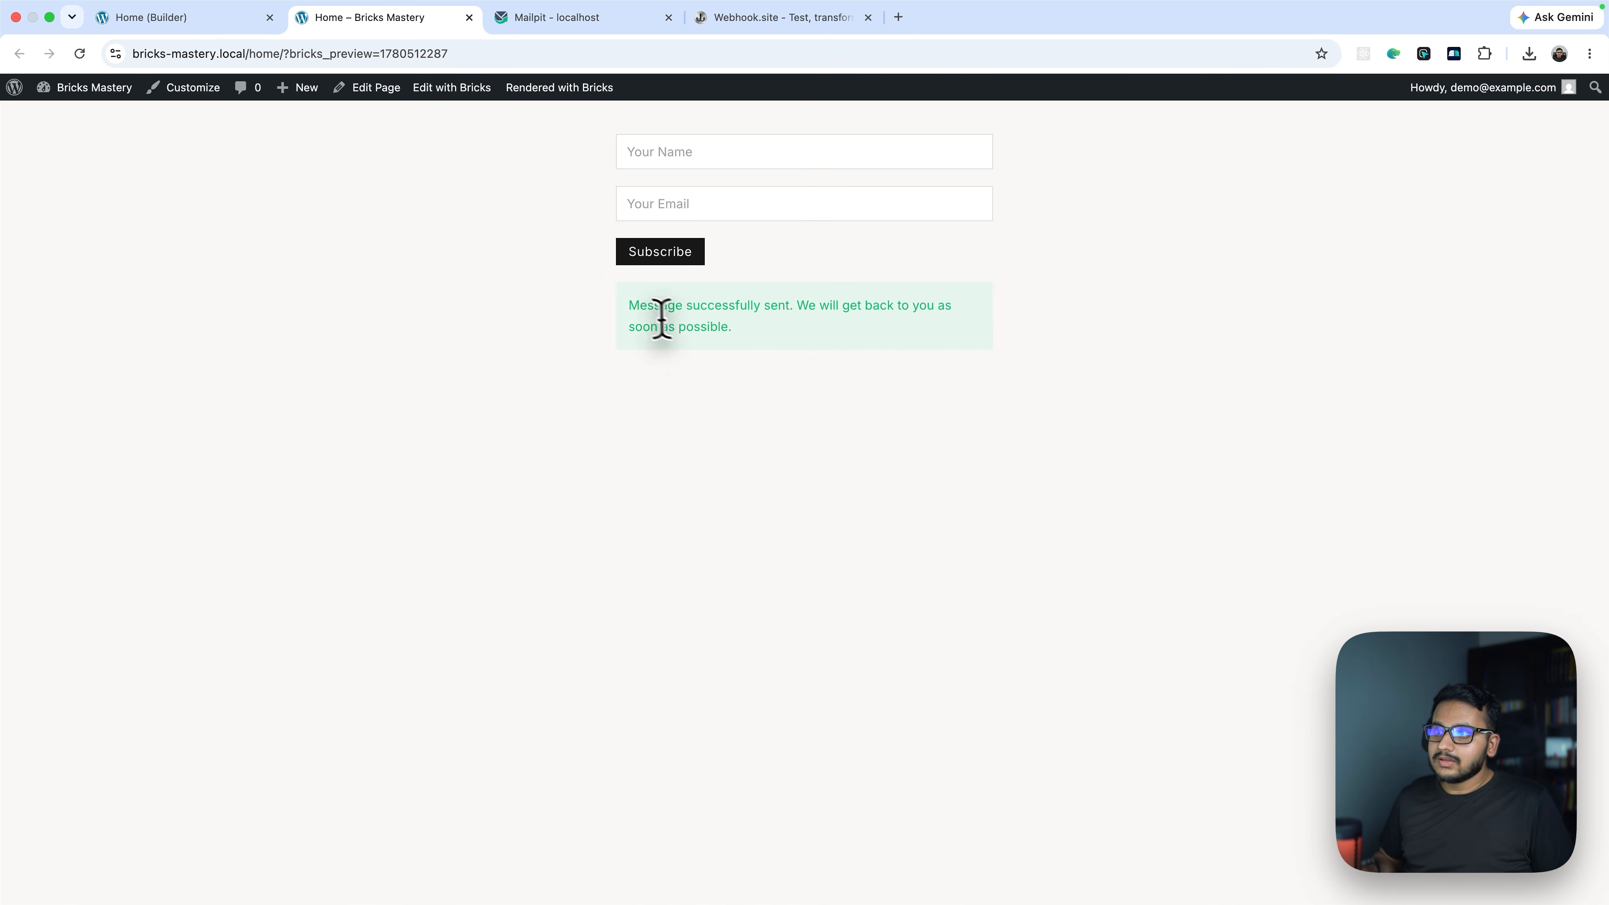
Check the success message, then return to the Bricks Builder tab
drag(629, 311, 797, 320)
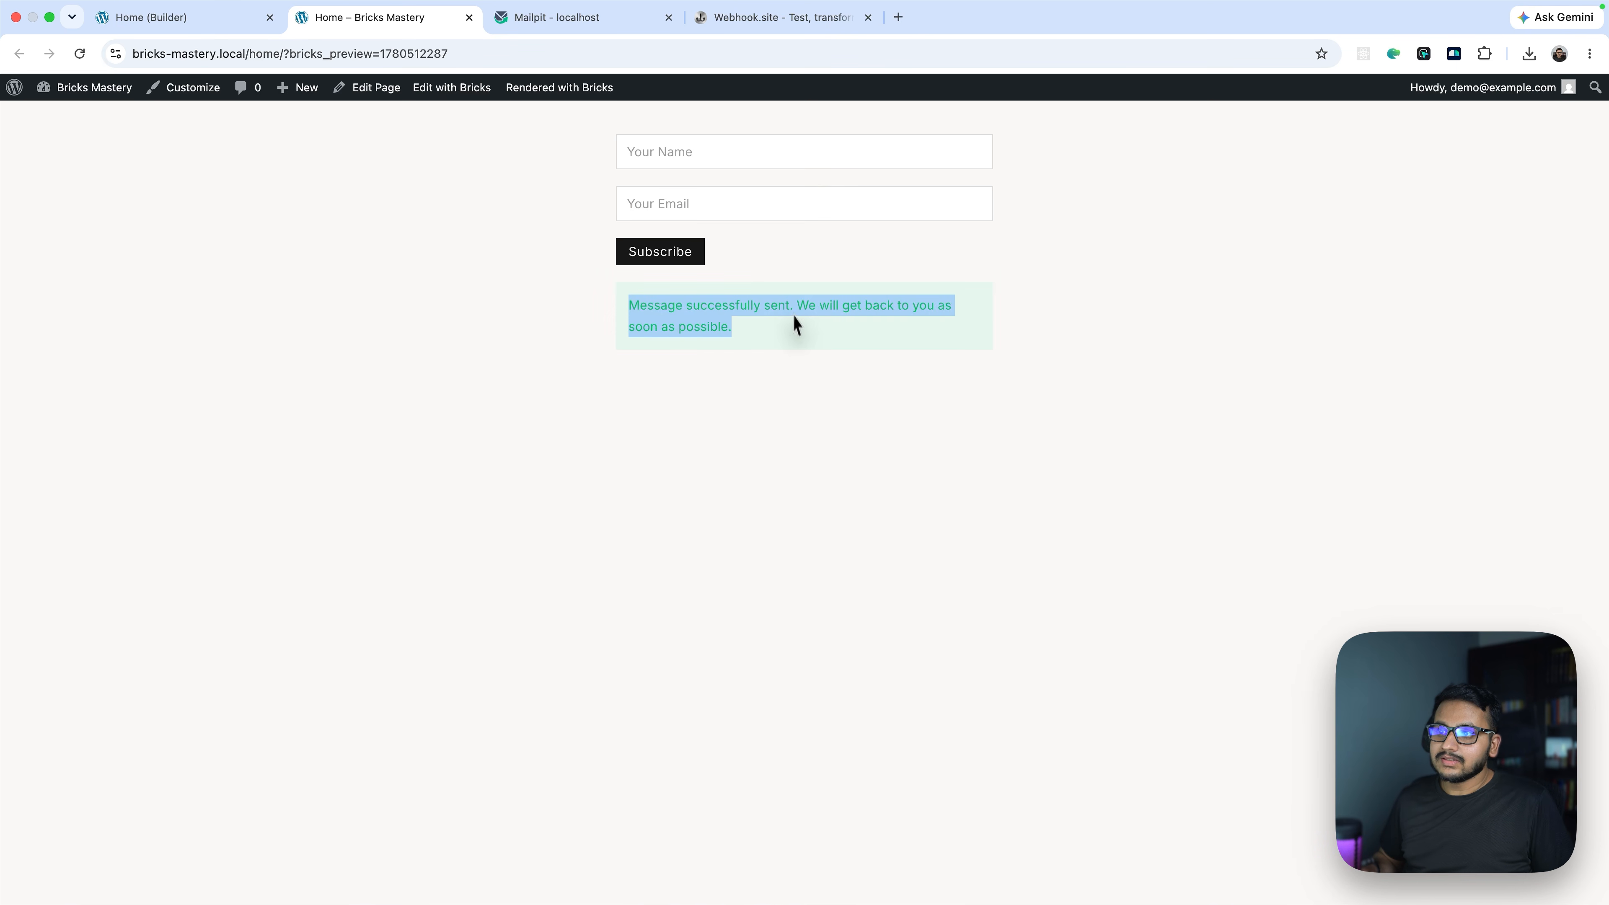
click(798, 332)
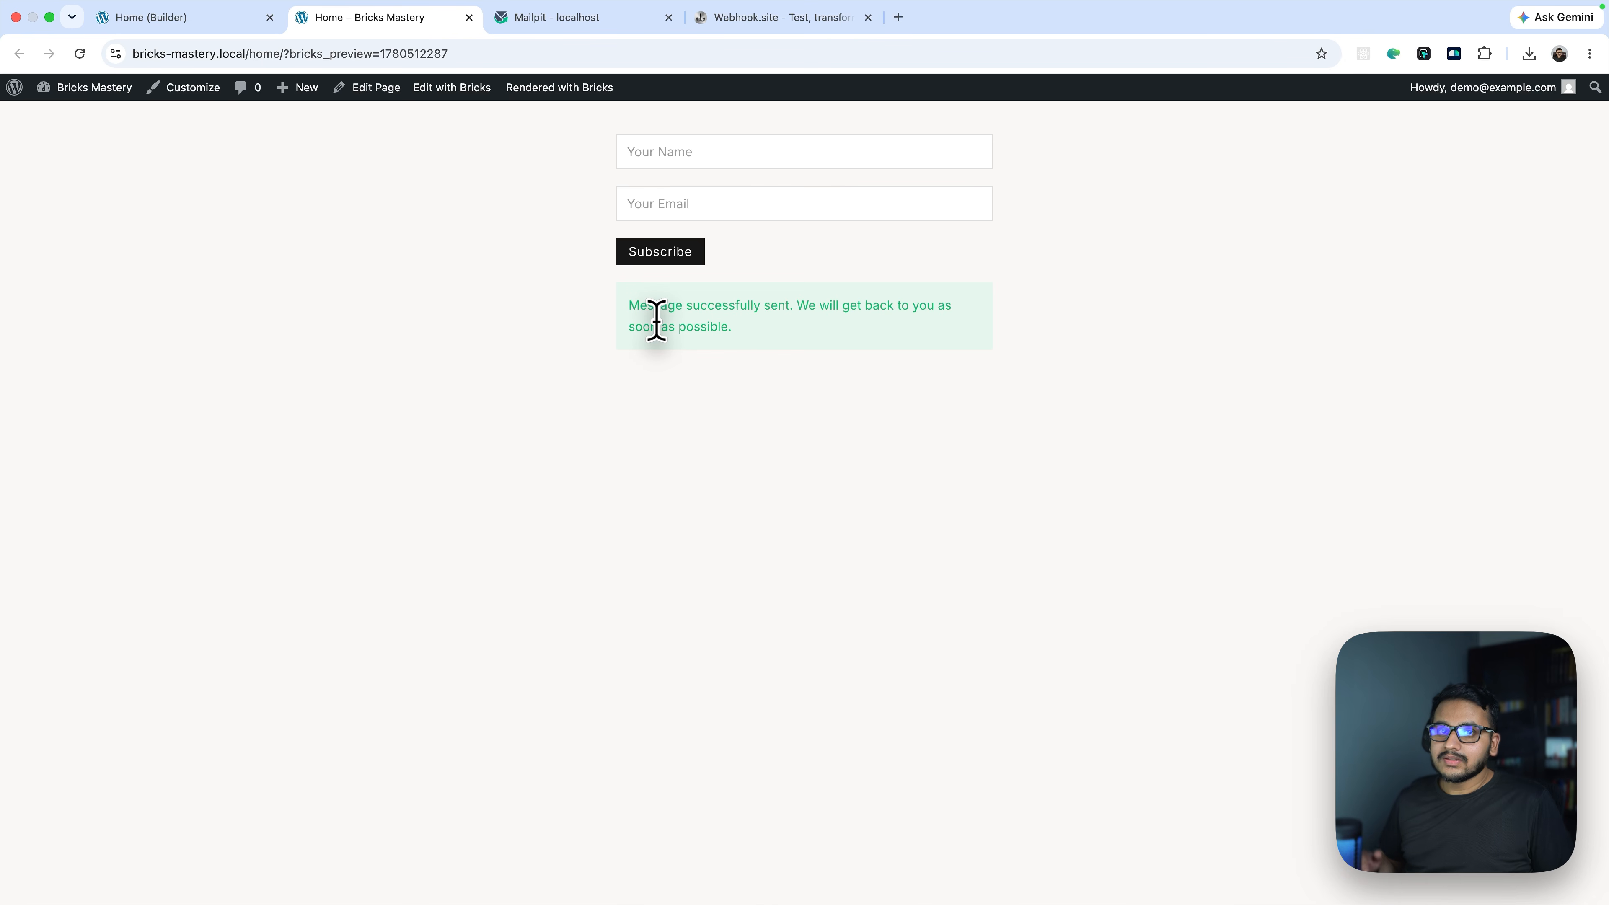
click(183, 19)
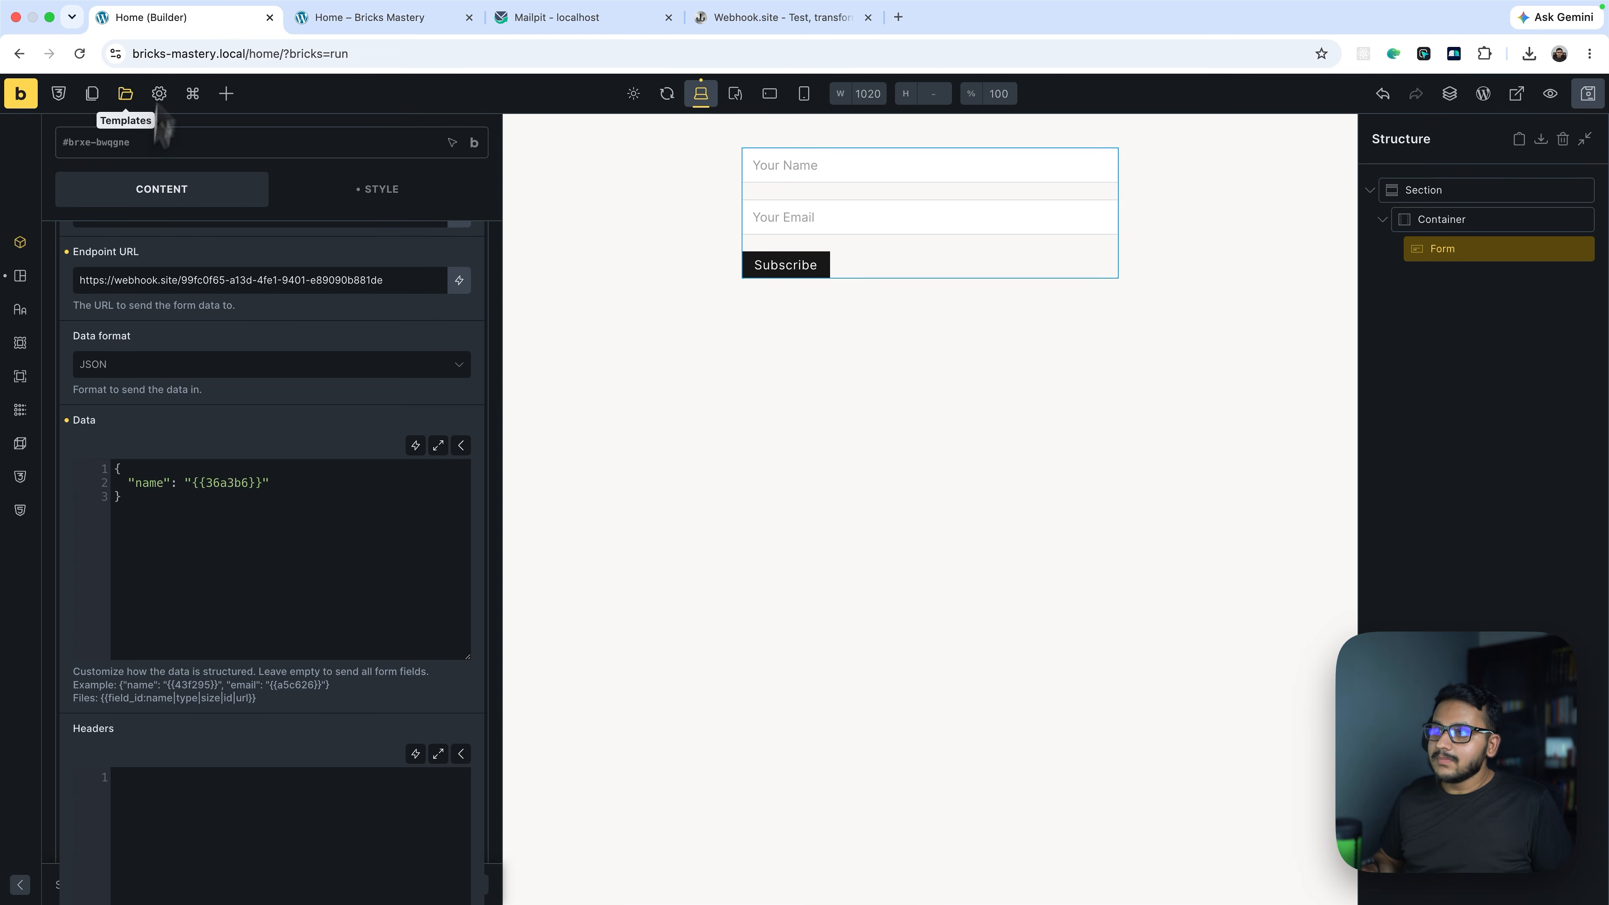
Collapse the webhook settings, expand Actions and overwrite the default success message with 'Noted'
scroll(159, 434, up, 5)
click(148, 453)
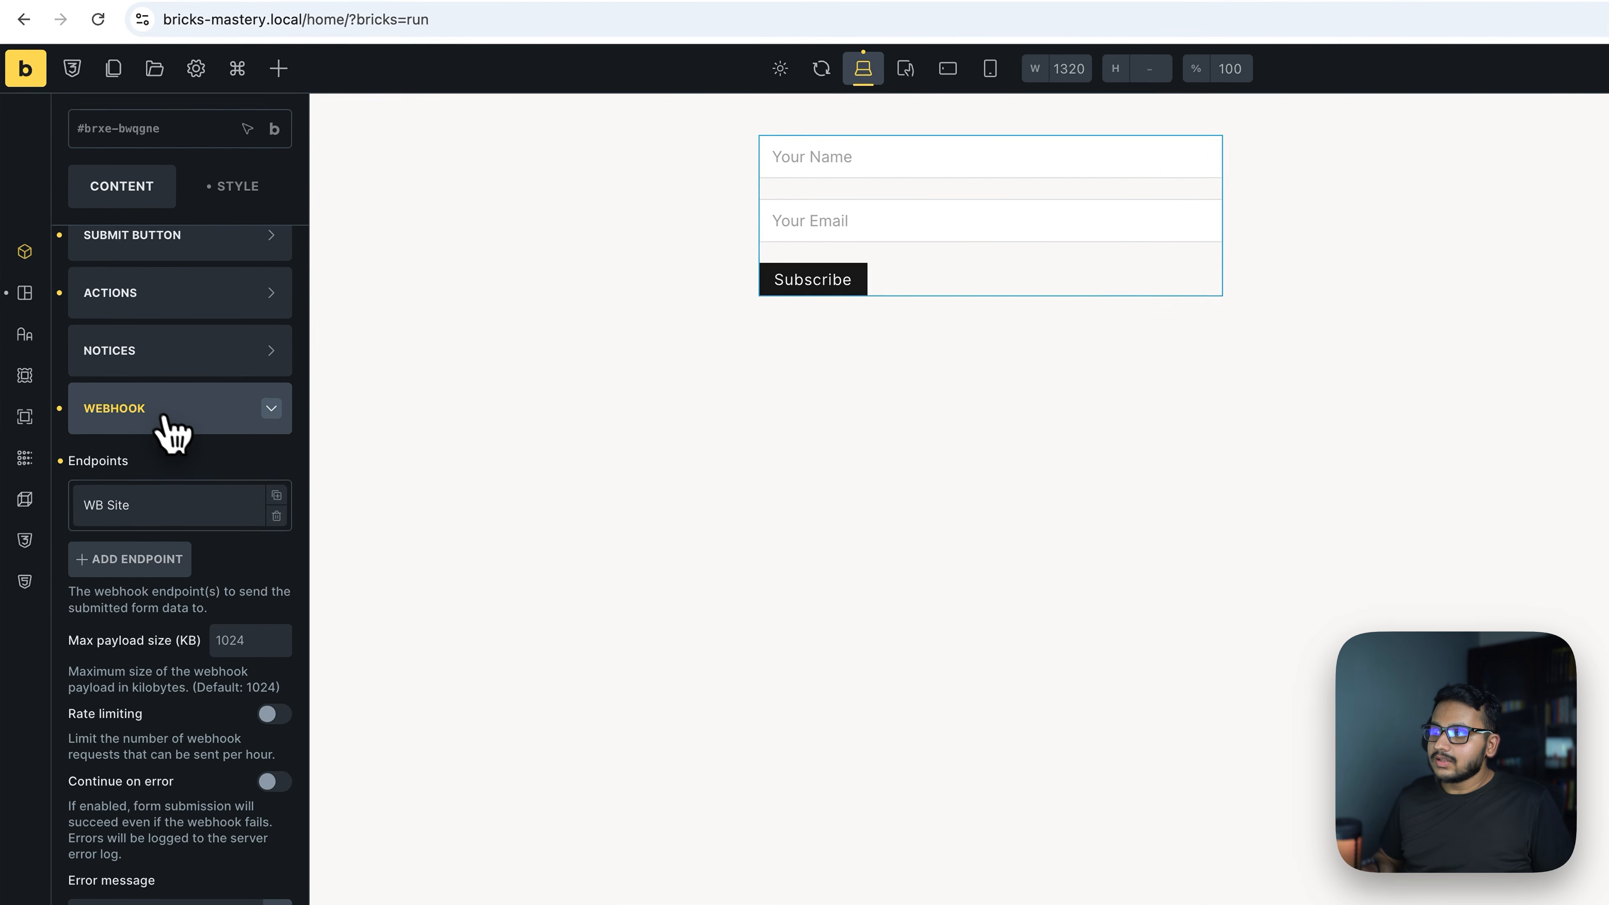
click(130, 374)
click(180, 447)
drag(88, 670, 112, 664)
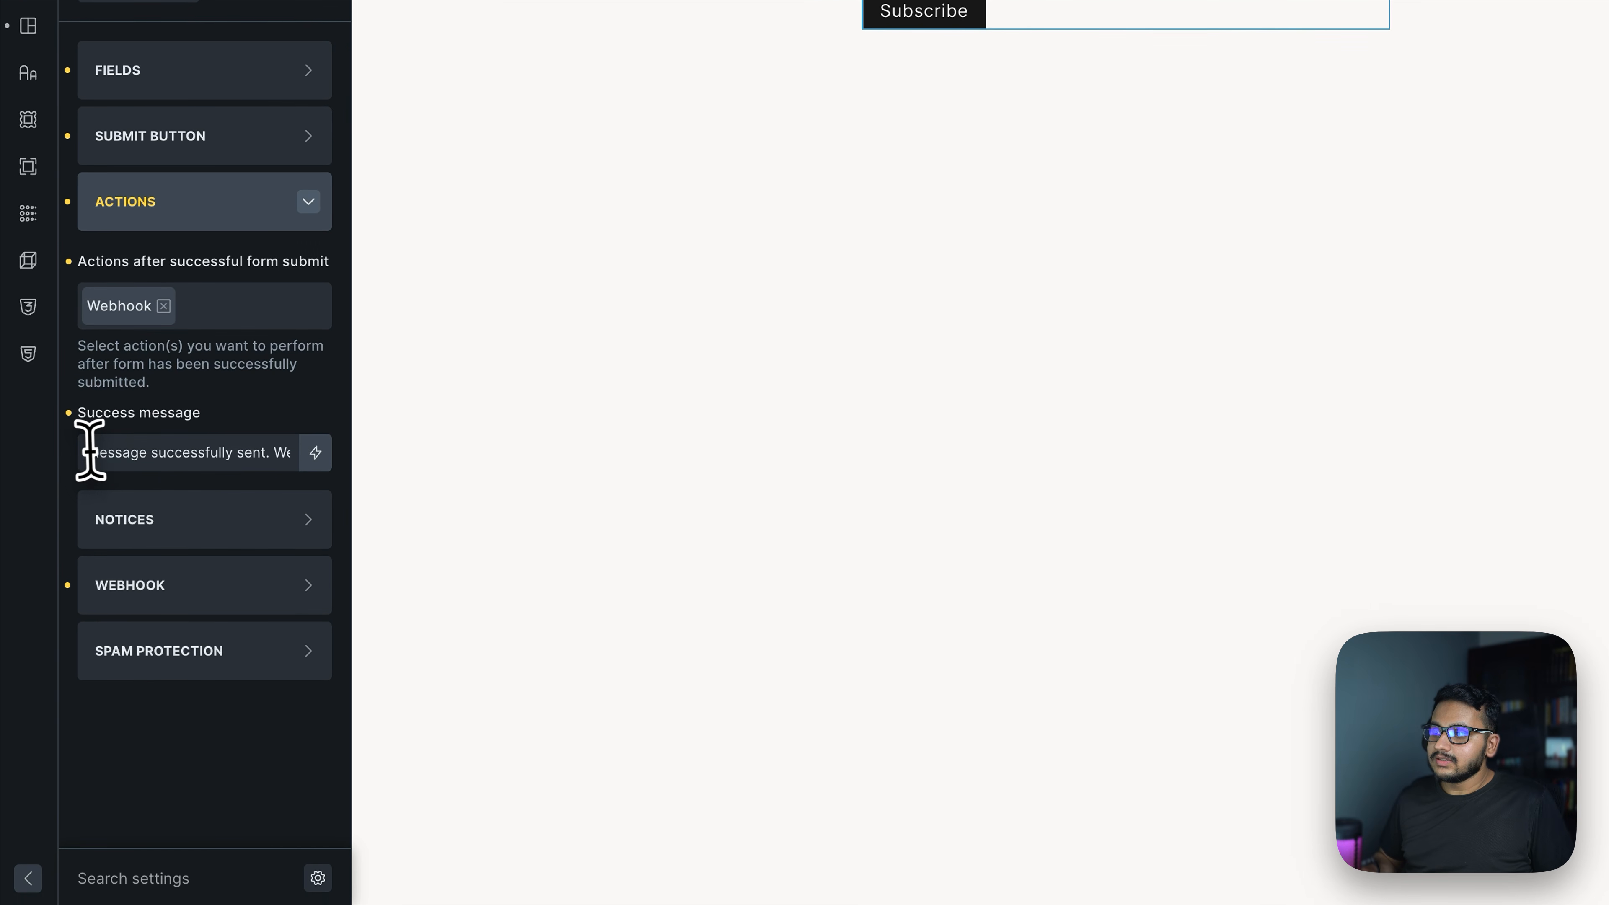
drag(112, 451, 256, 446)
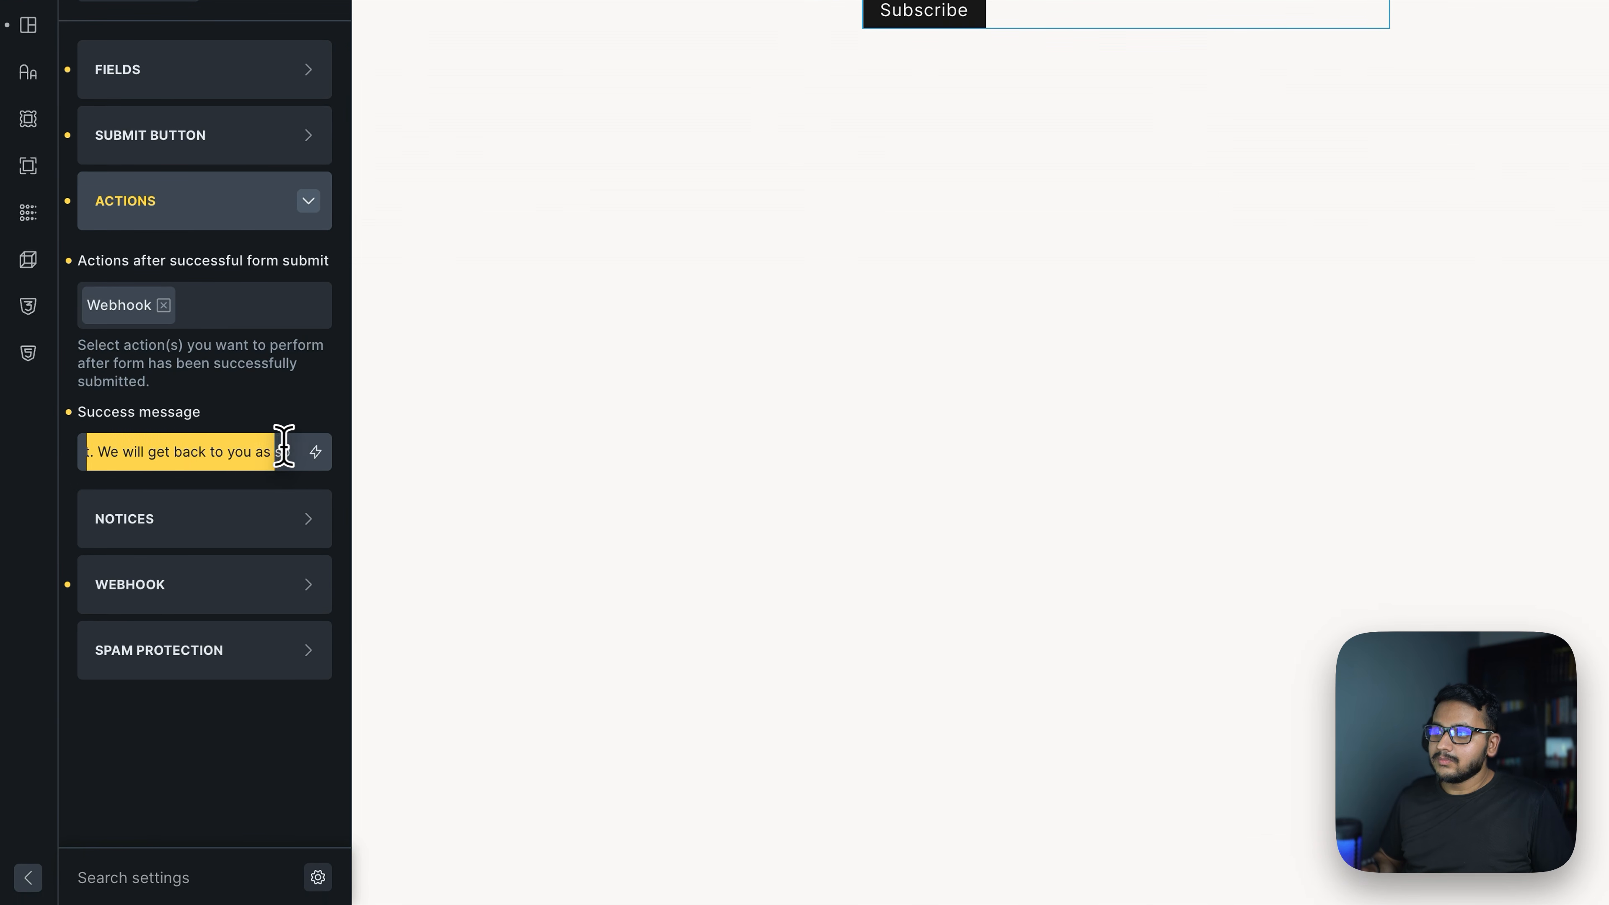
text(N)
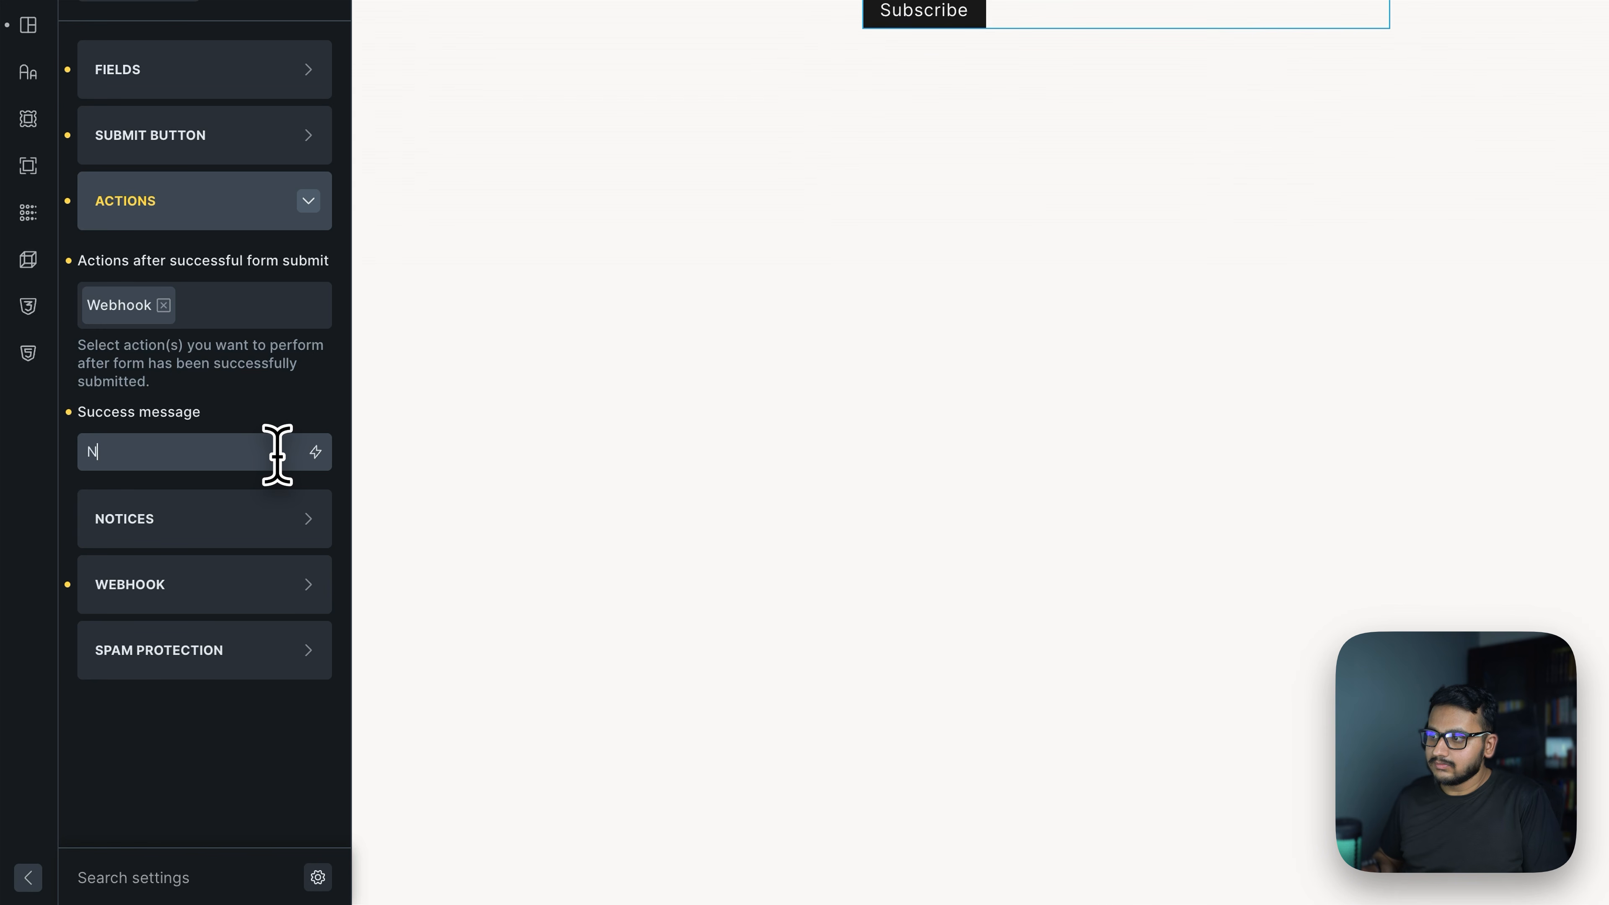
text(N)
key(BackSpace)
text(Noted)
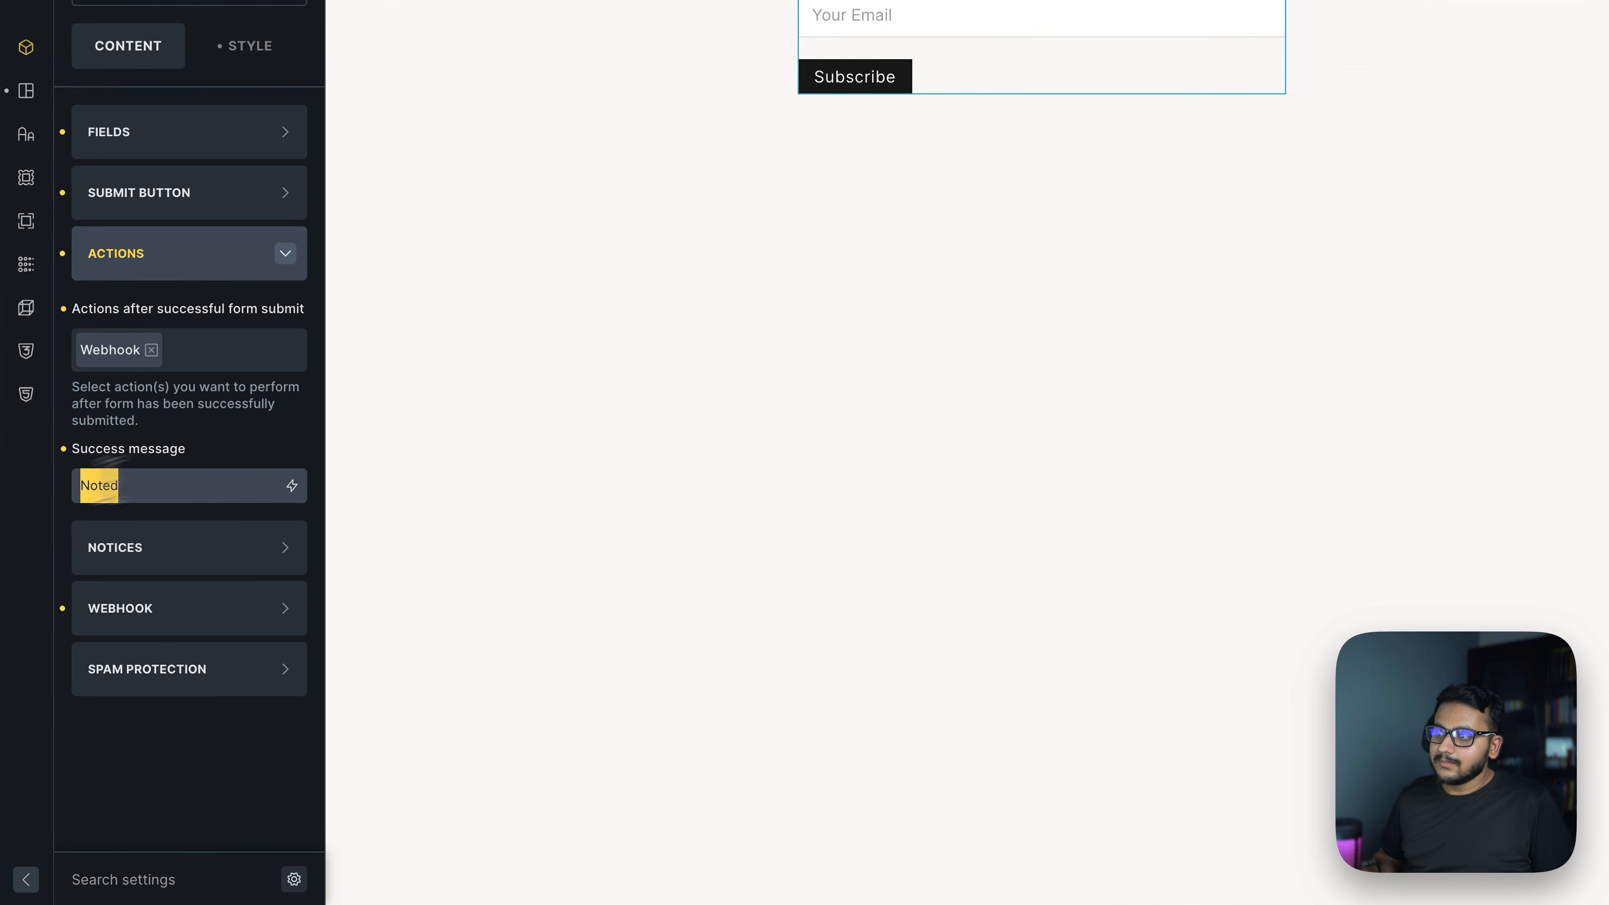
Check Mailpit and the front-end page, then inspect the POST request's JSON body on Webhook.site
click(538, 15)
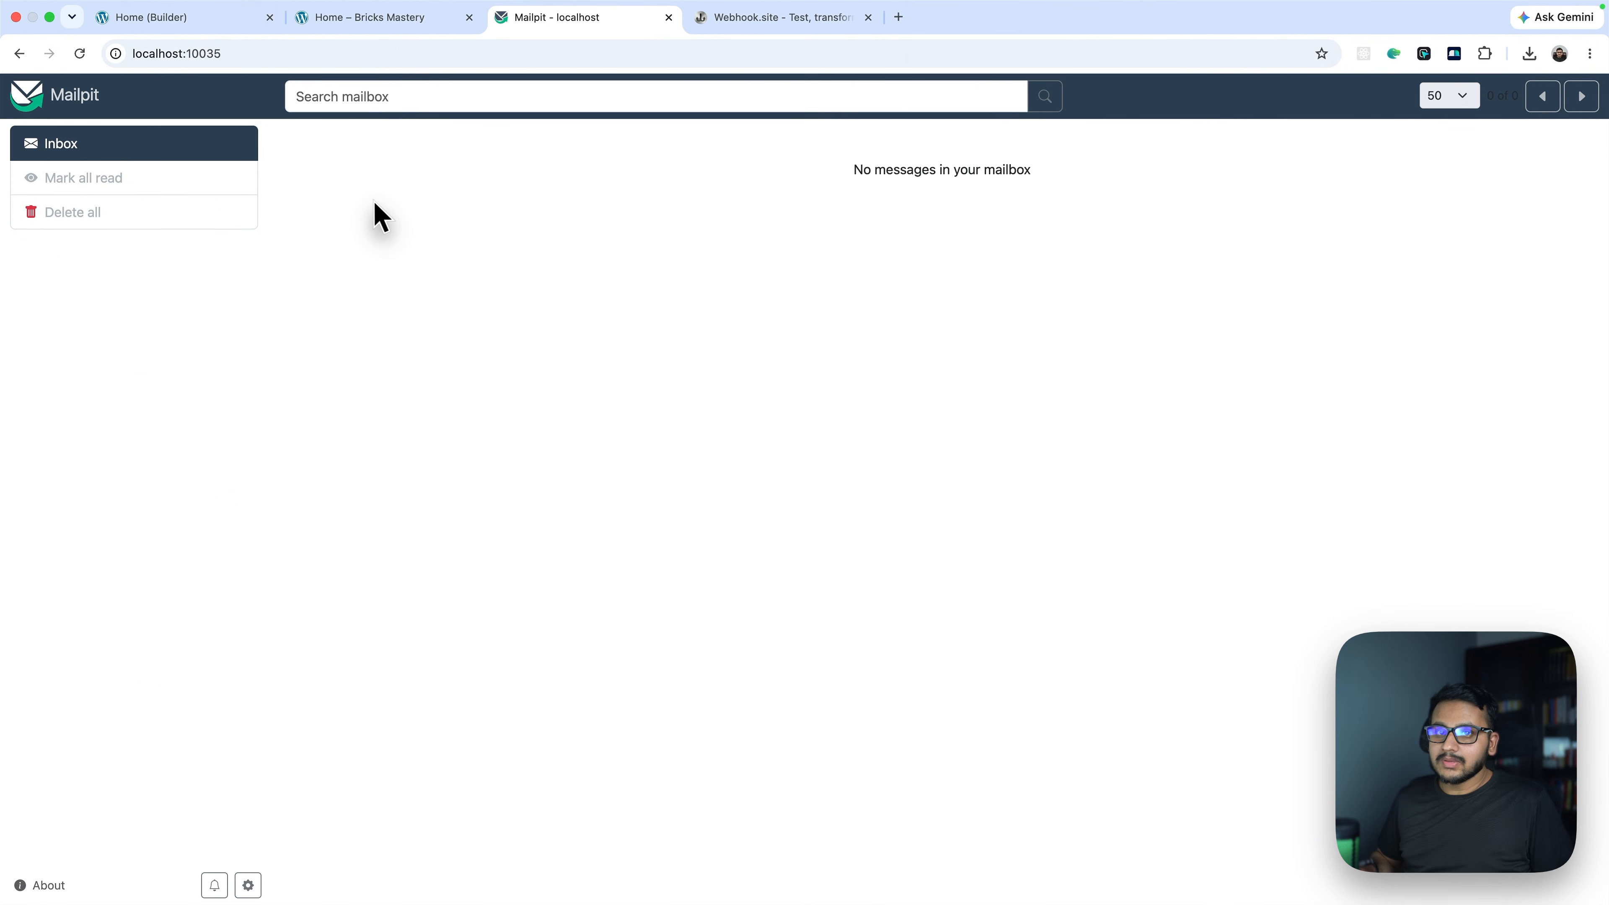
click(345, 20)
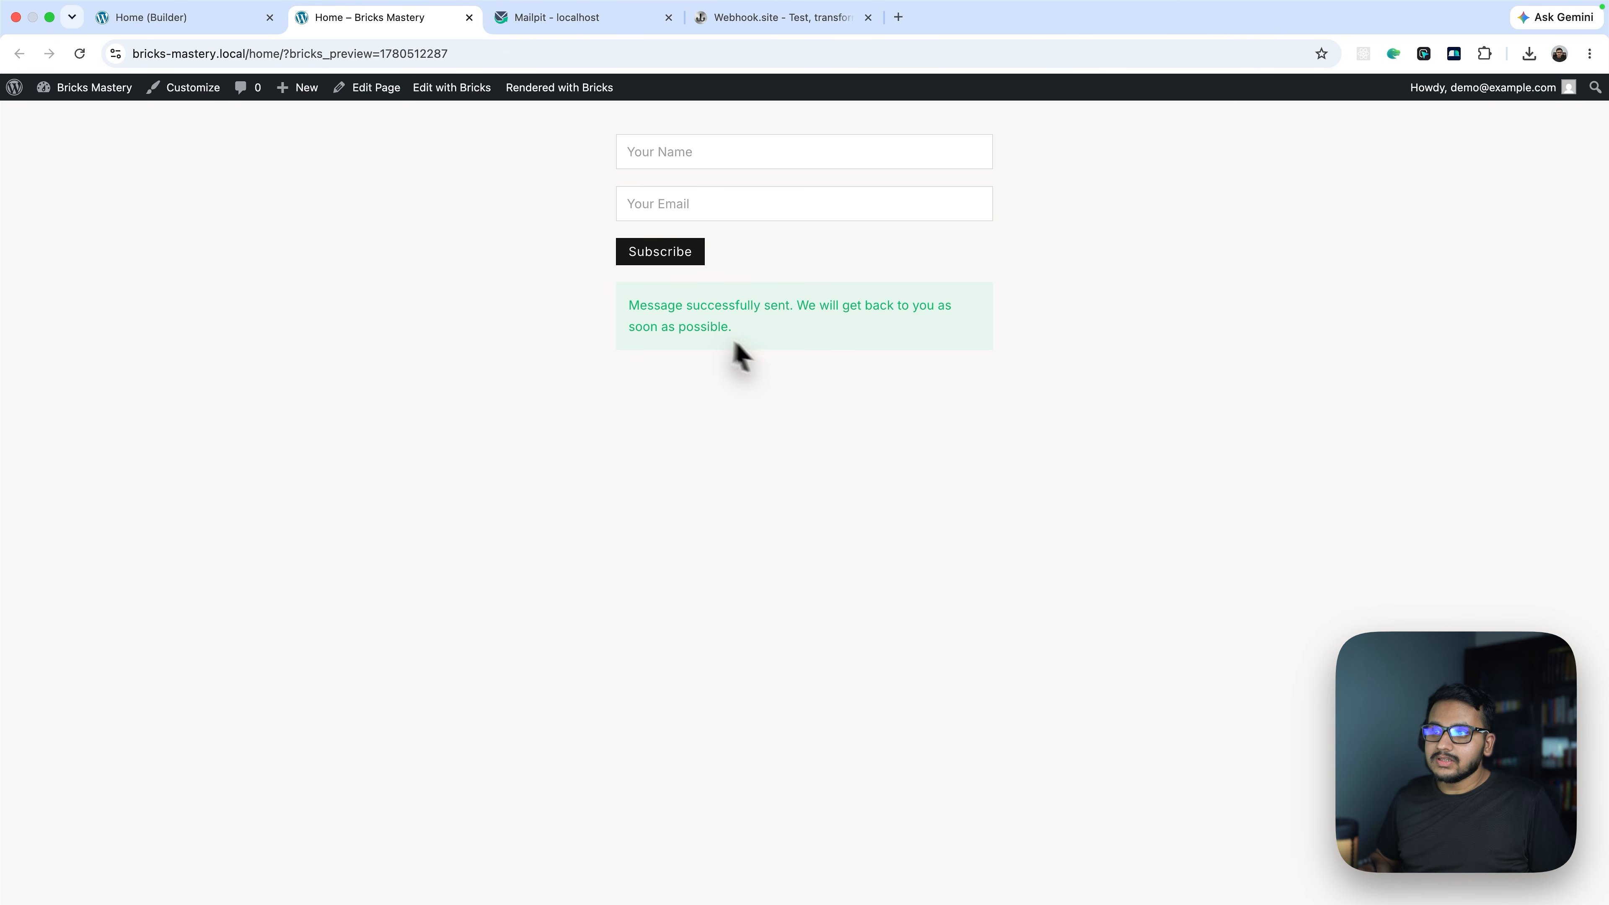
click(781, 47)
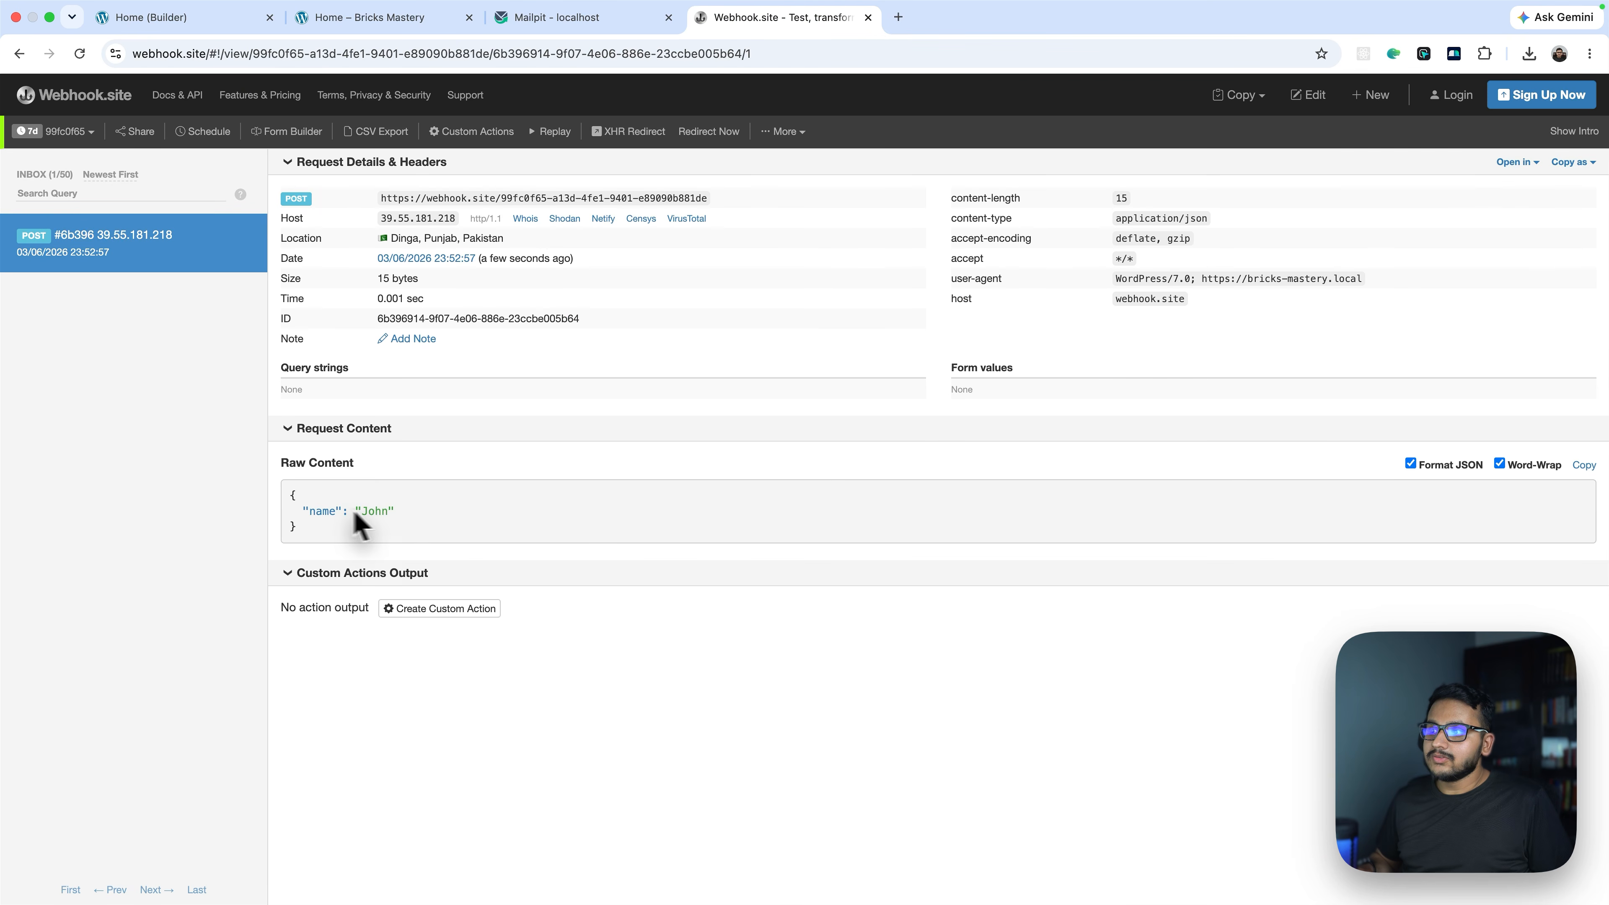
drag(285, 491, 316, 544)
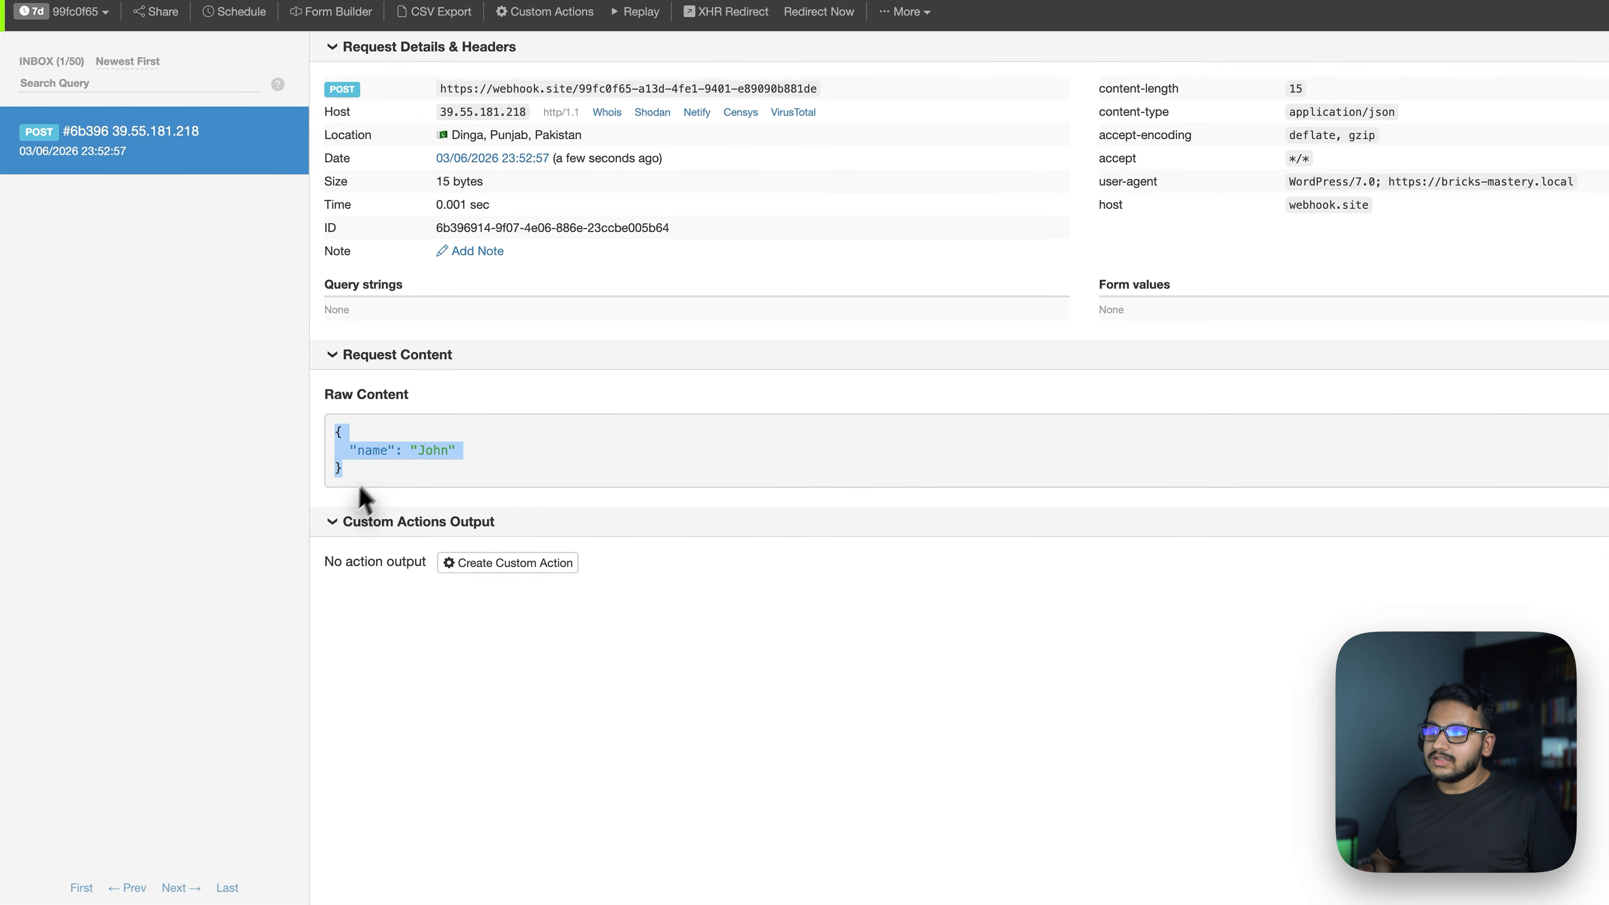
click(317, 544)
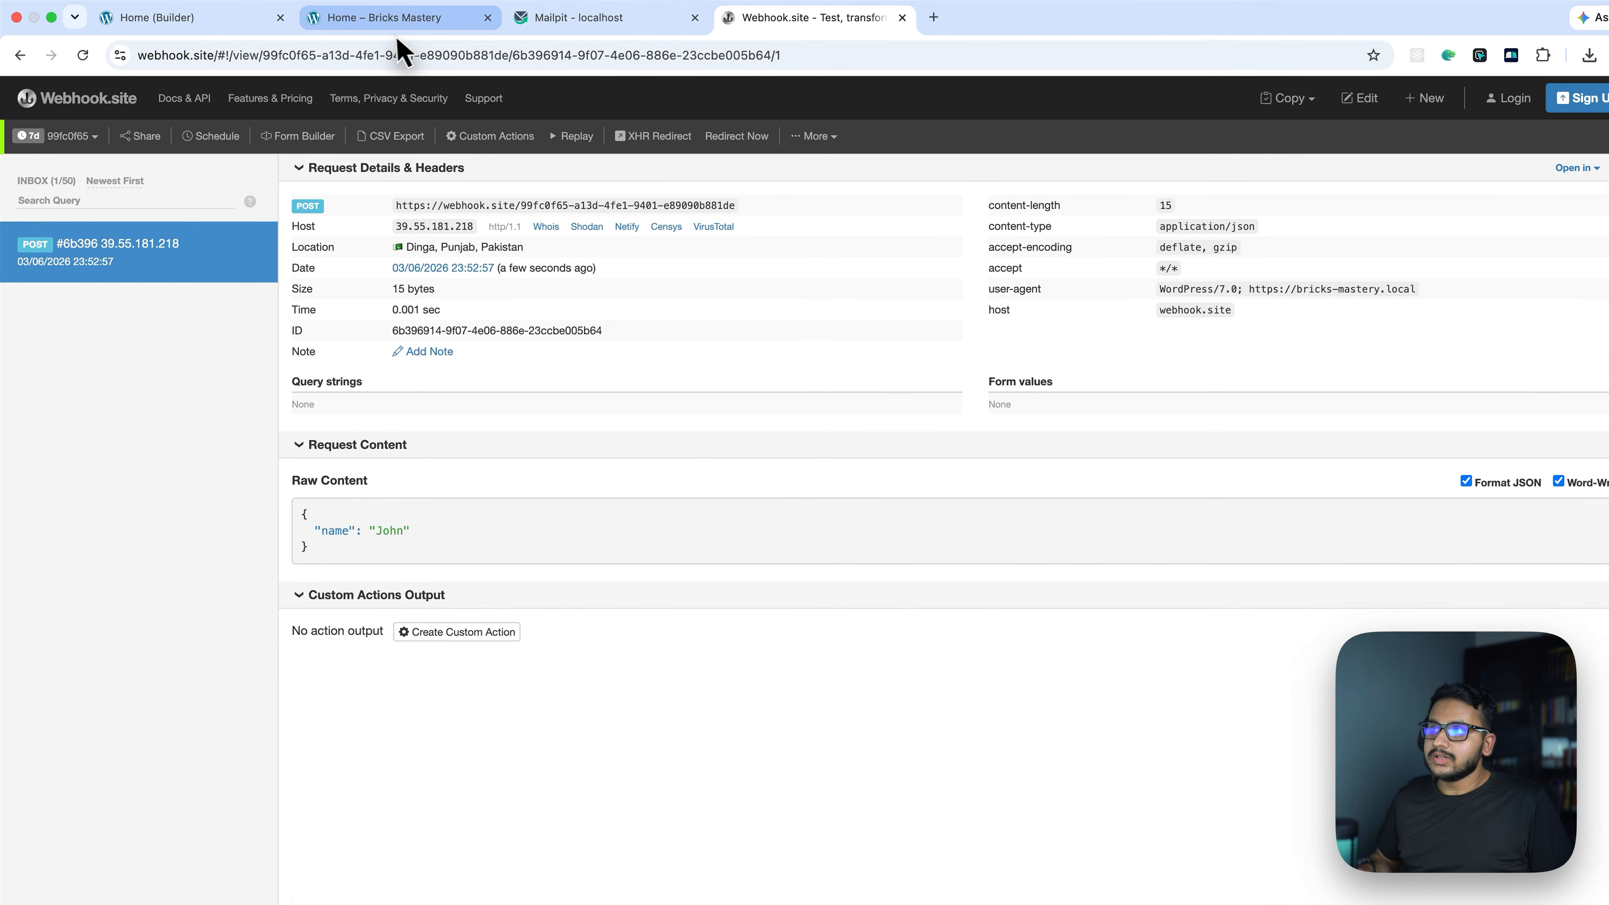
Resubmit the front-end form with a test name and email, getting the Noted message
click(494, 19)
click(692, 150)
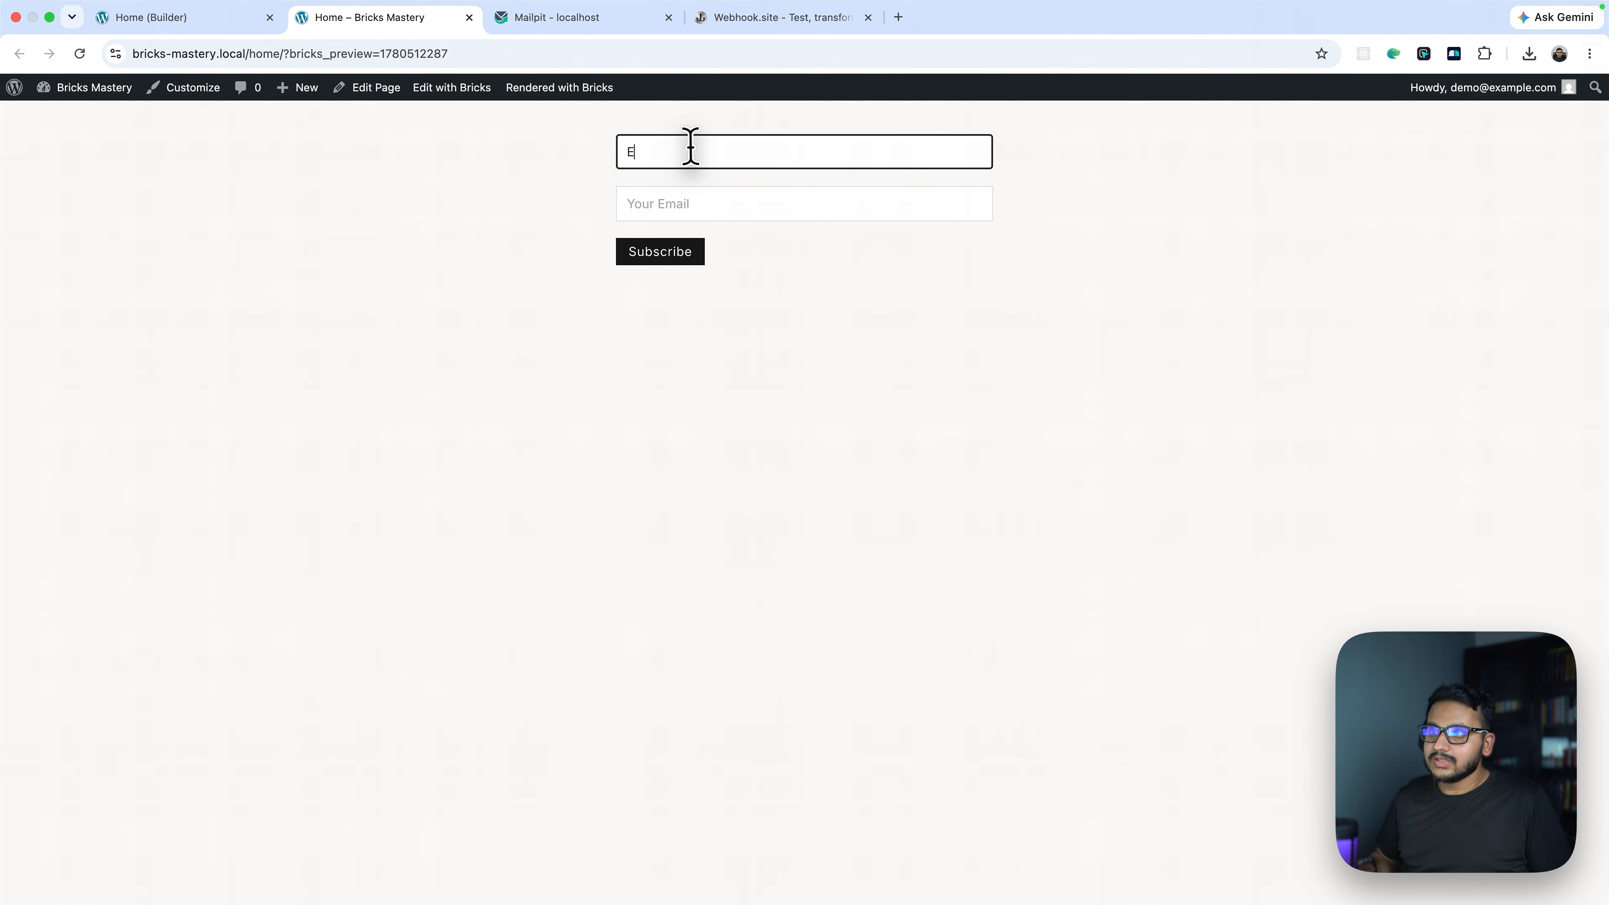
key(Tab)
text(e)
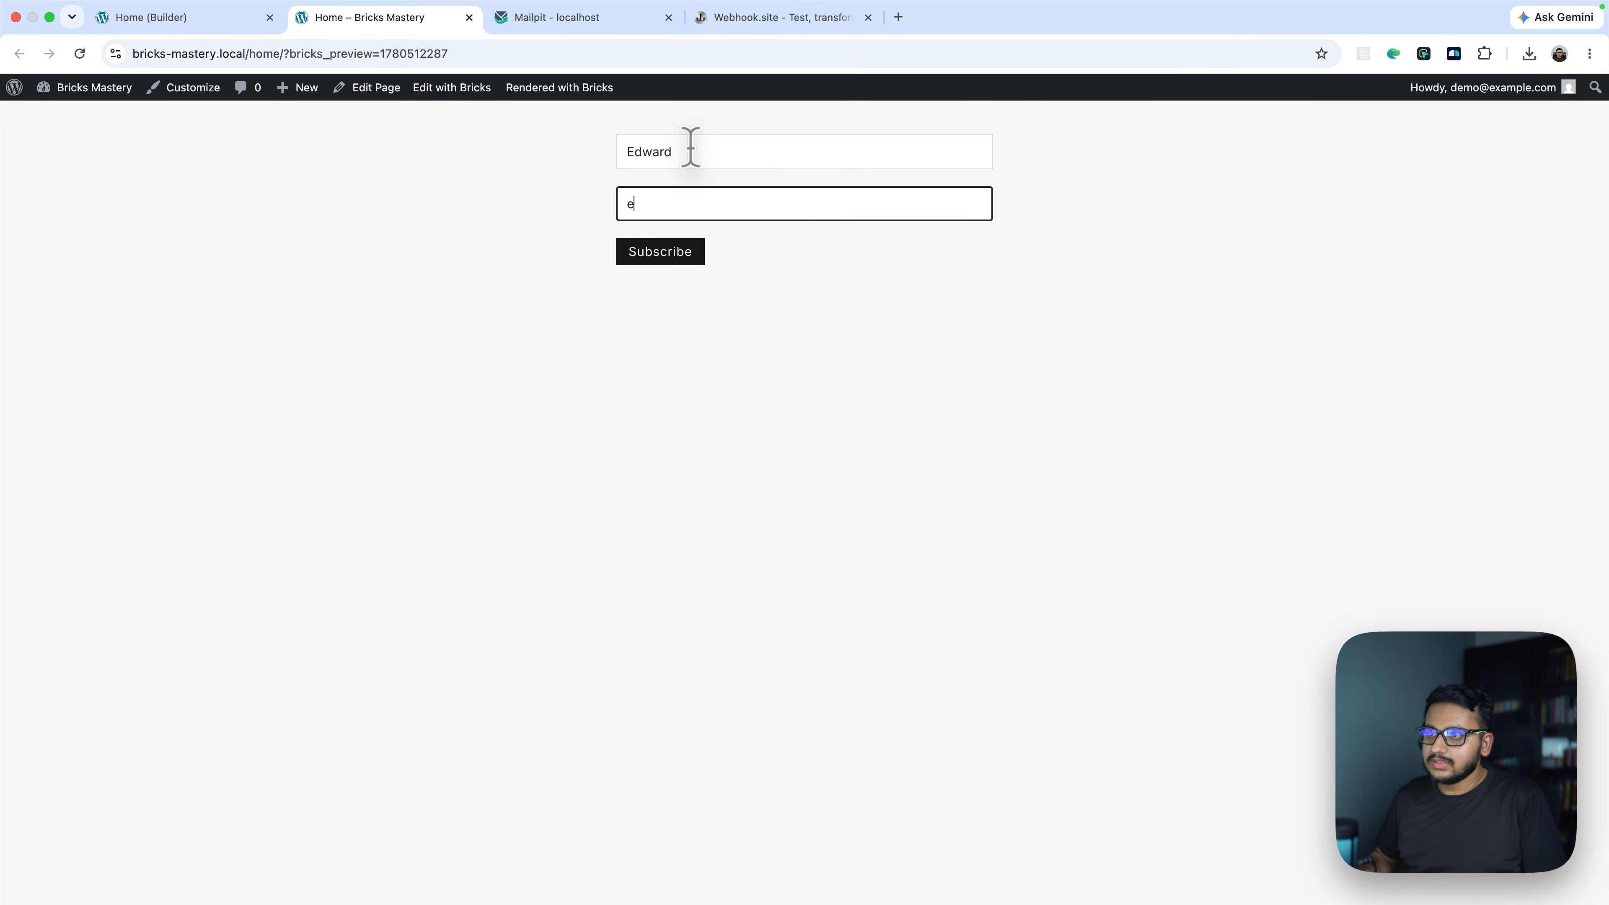
click(665, 253)
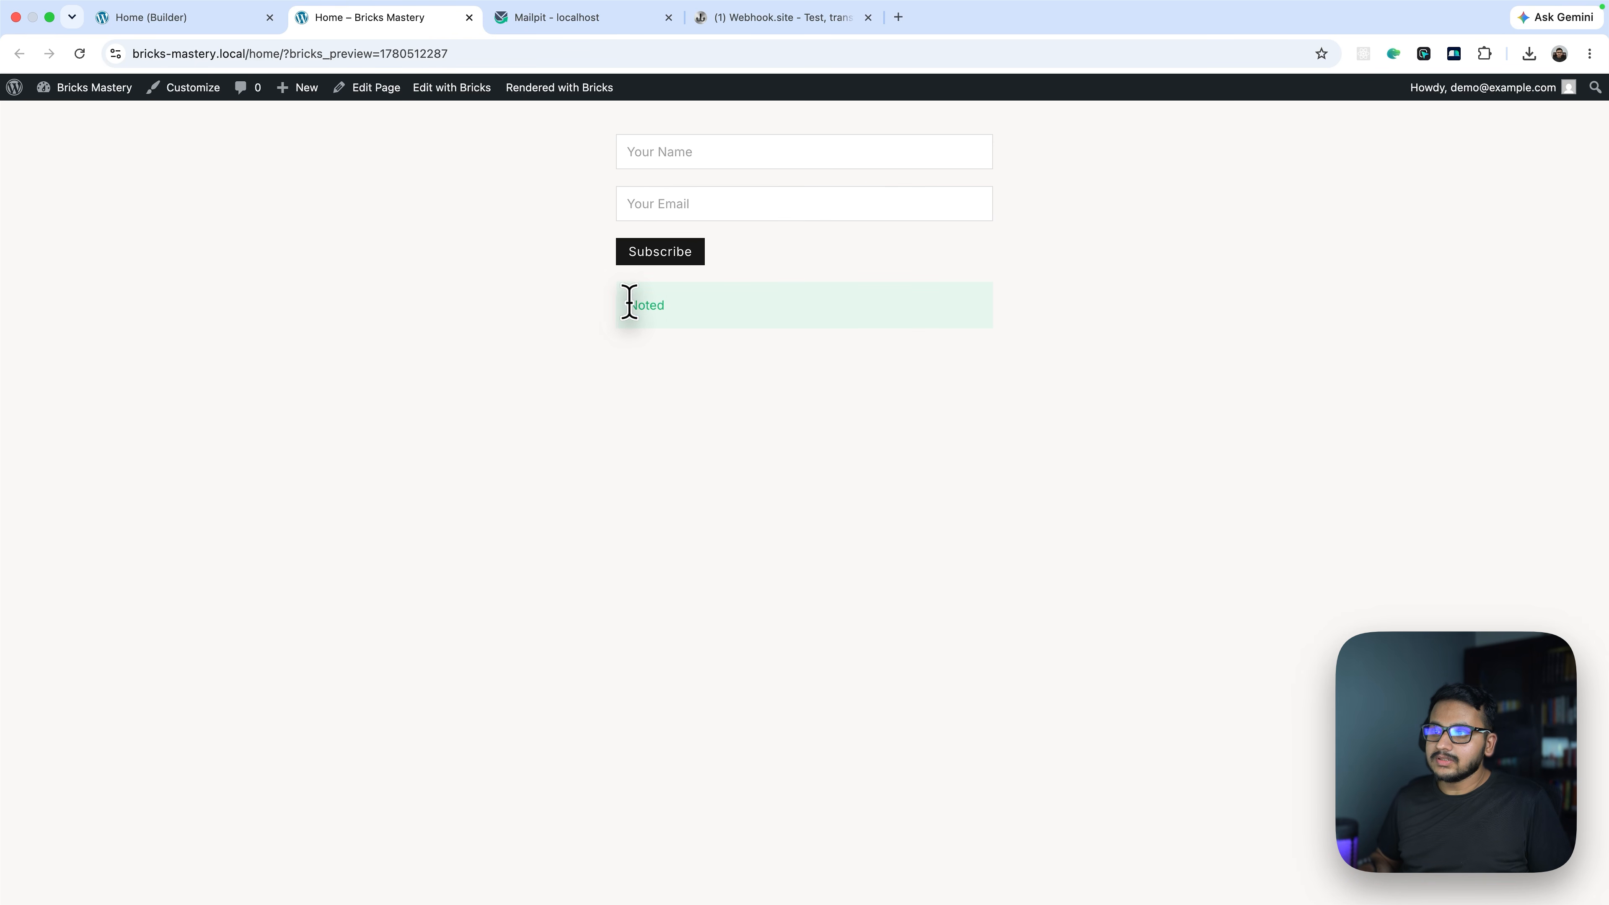
Confirm the newest Webhook.site request carries the name line, then return to the builder
click(729, 35)
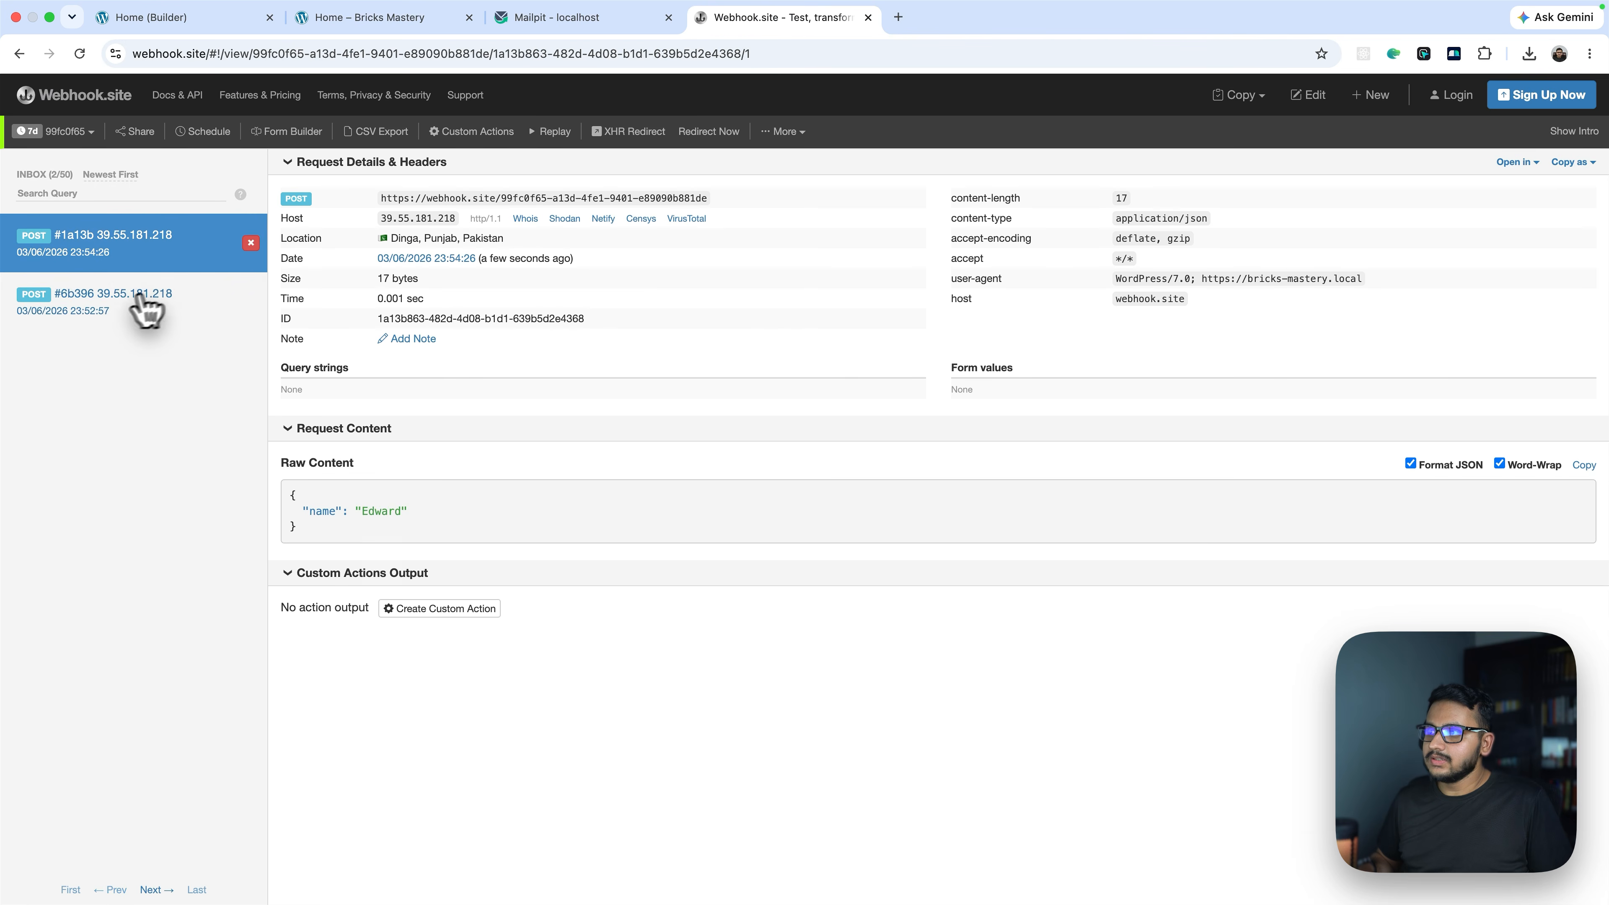
drag(299, 506, 427, 510)
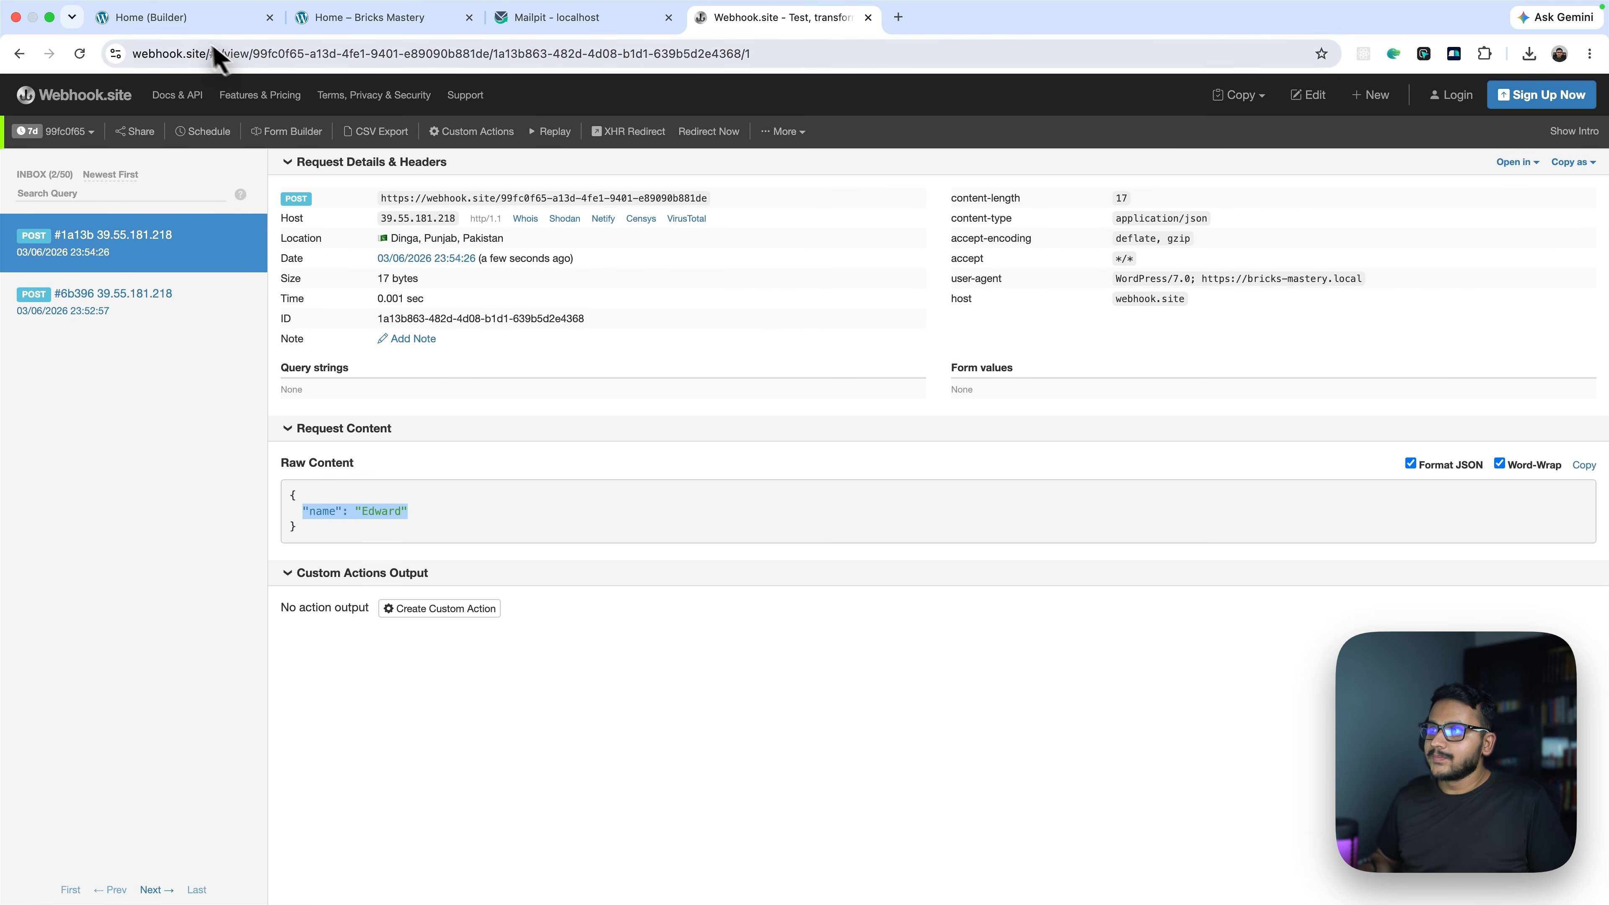
click(191, 25)
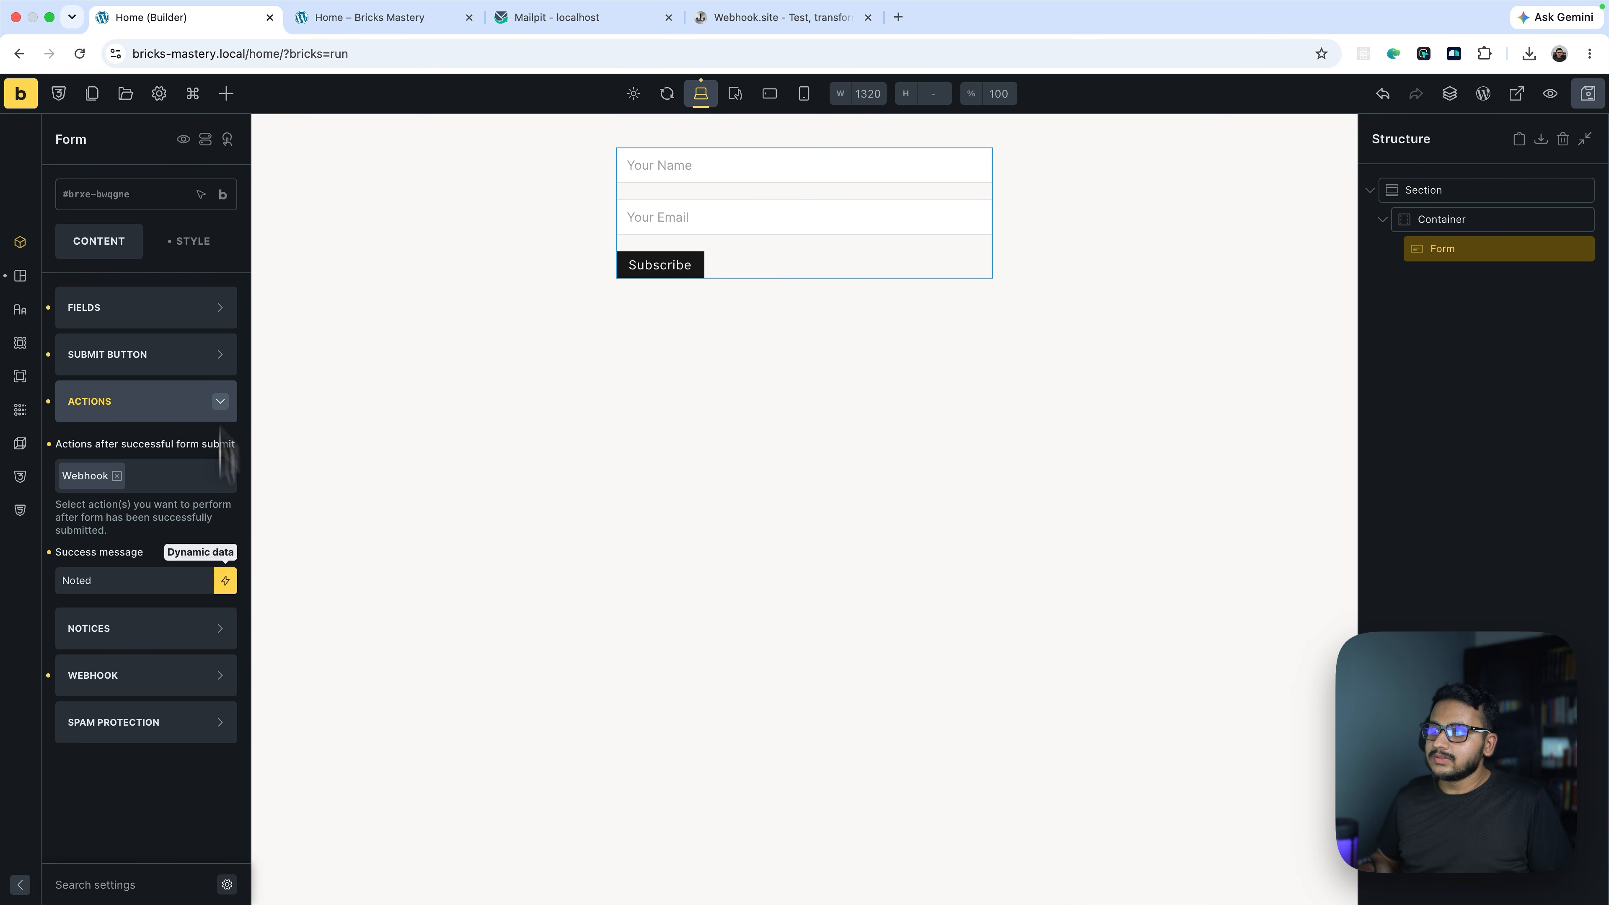
Copy the Email field's ID 85cd0b from the form's fields list
click(120, 327)
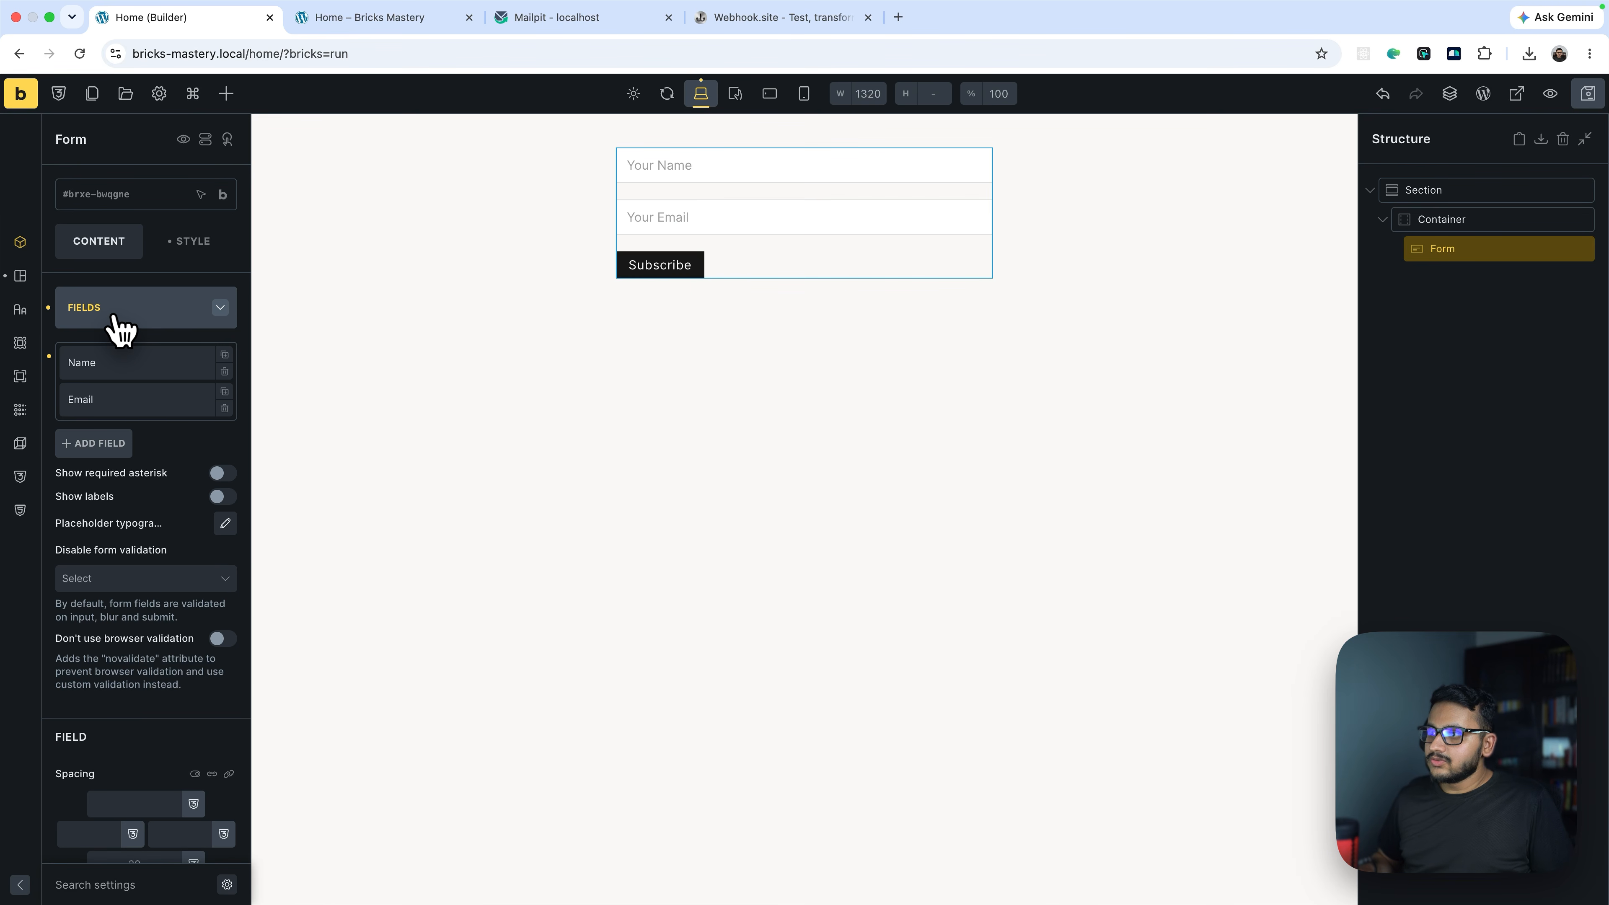
click(113, 401)
scroll(116, 406, down, 5)
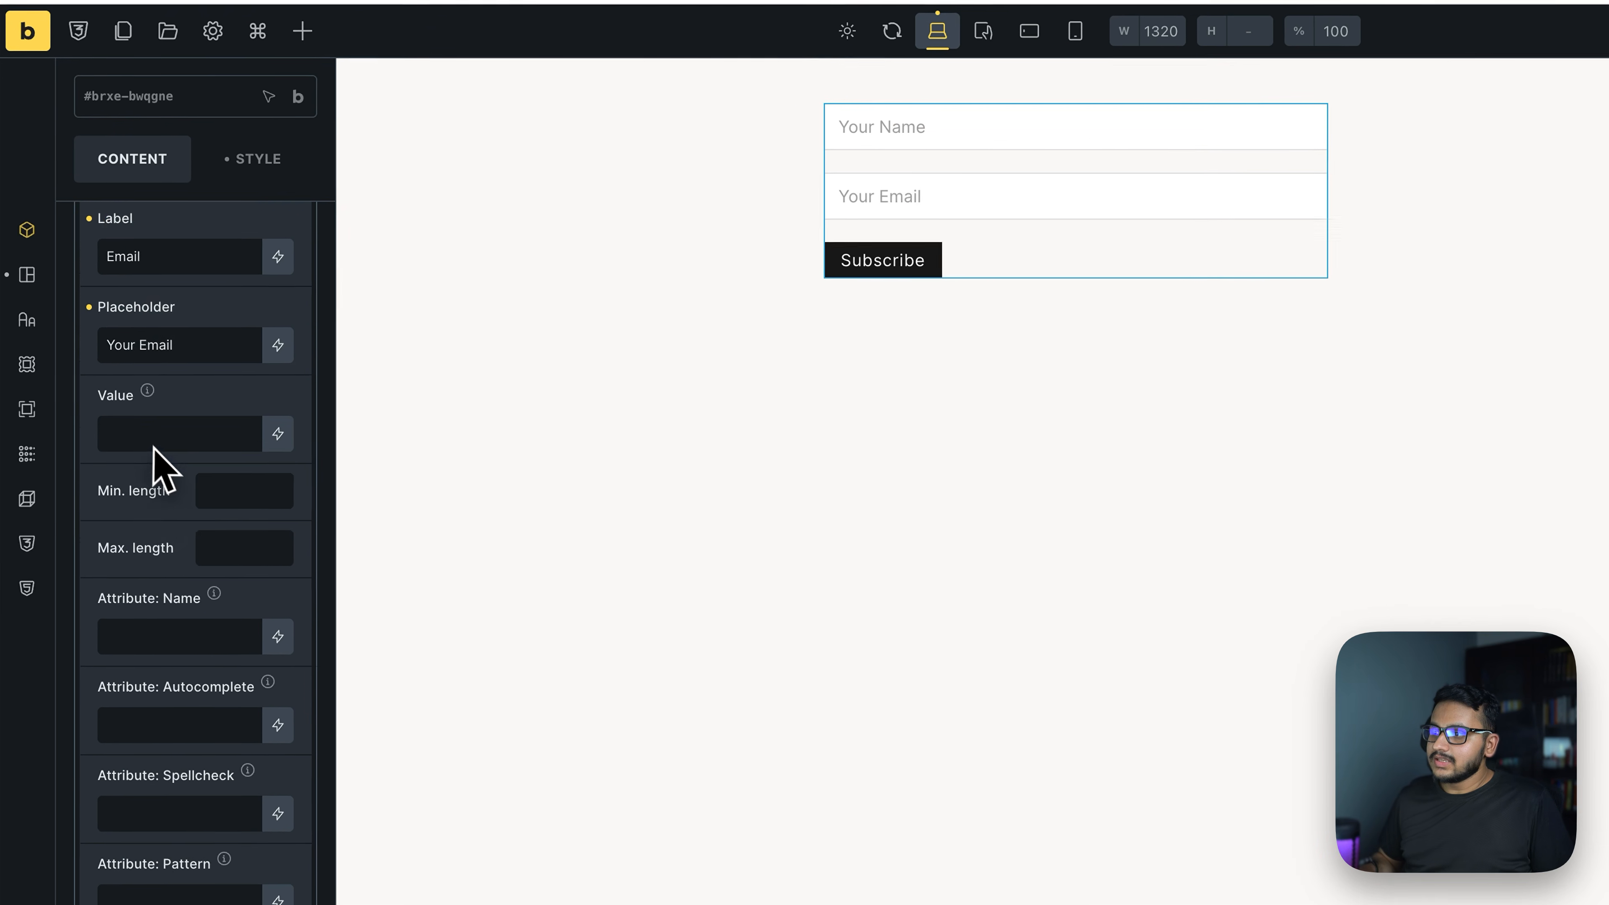
scroll(153, 447, down, 8)
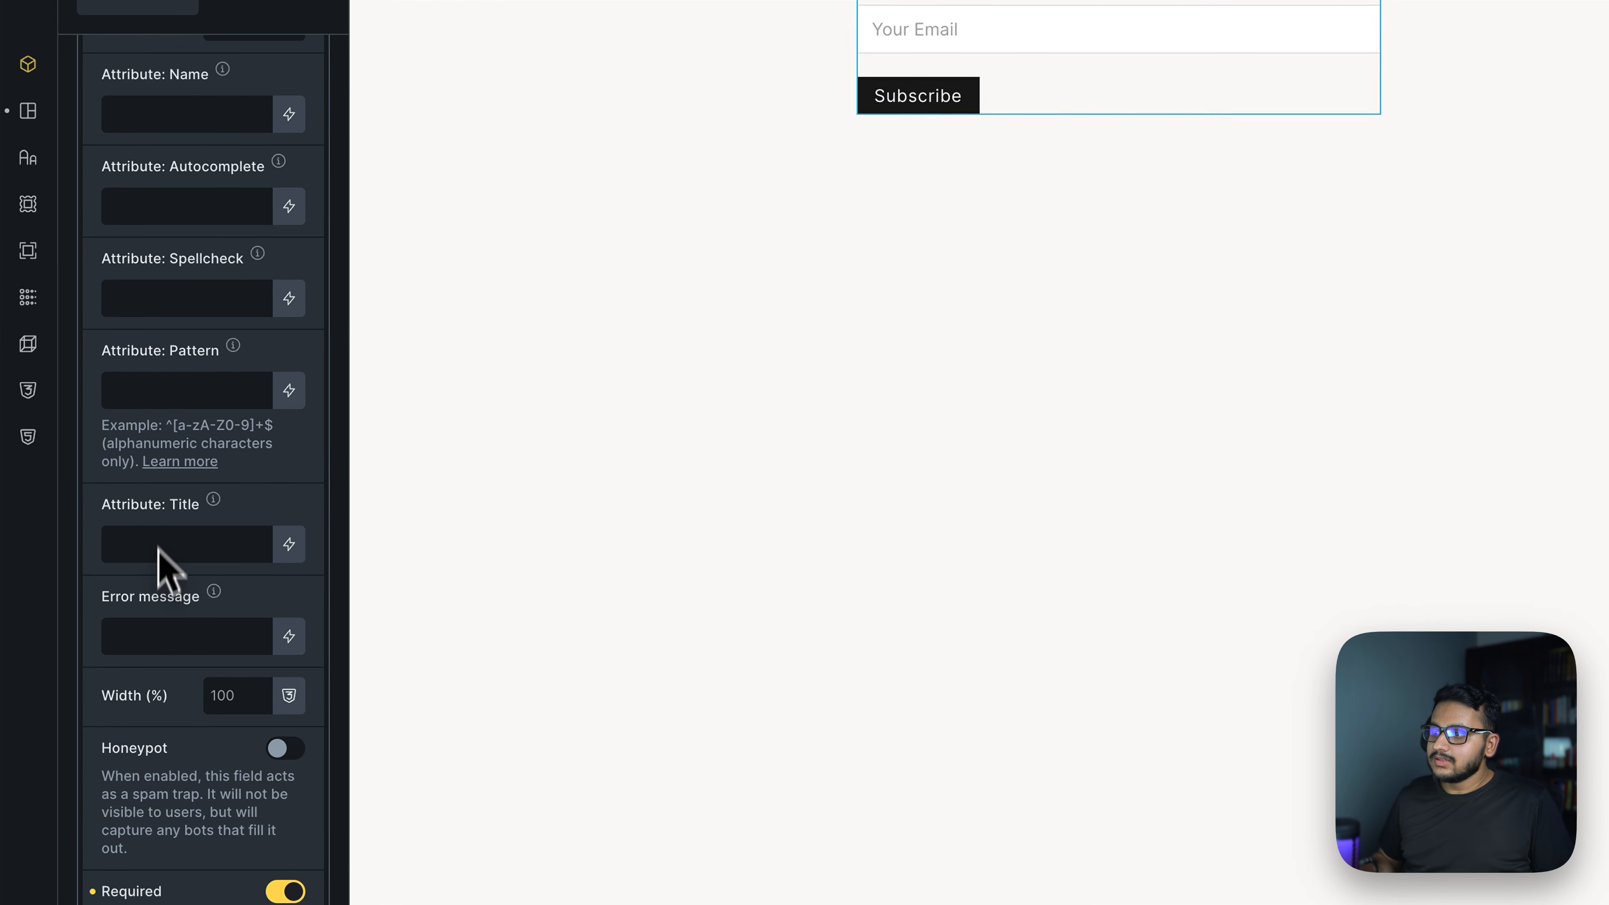
click(289, 682)
scroll(251, 580, down, 7)
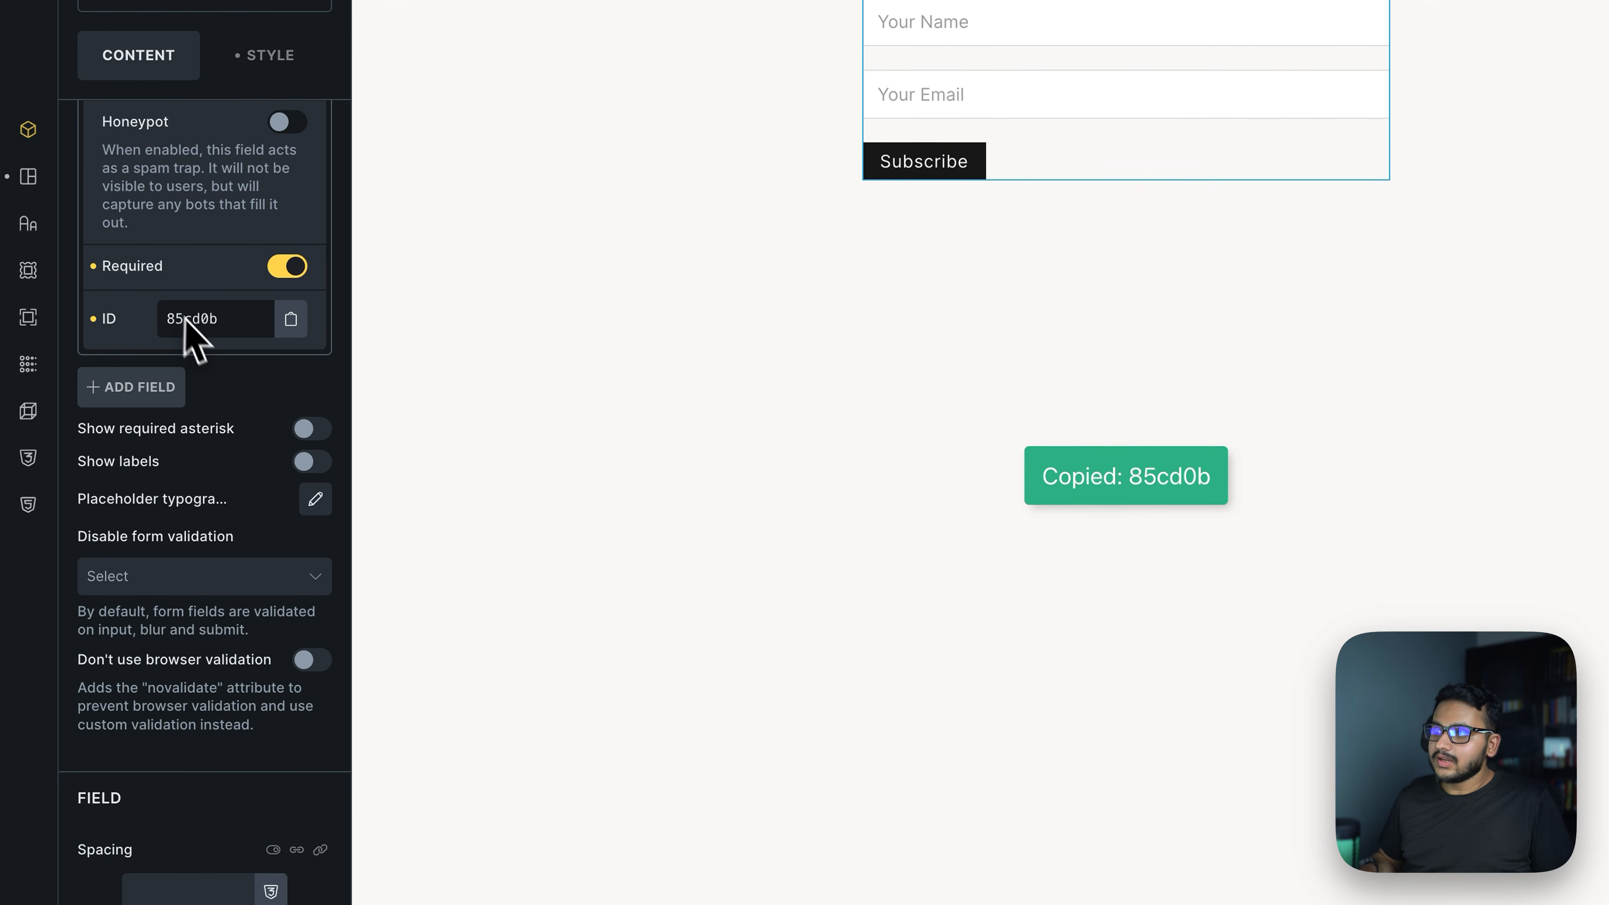
scroll(191, 507, down, 10)
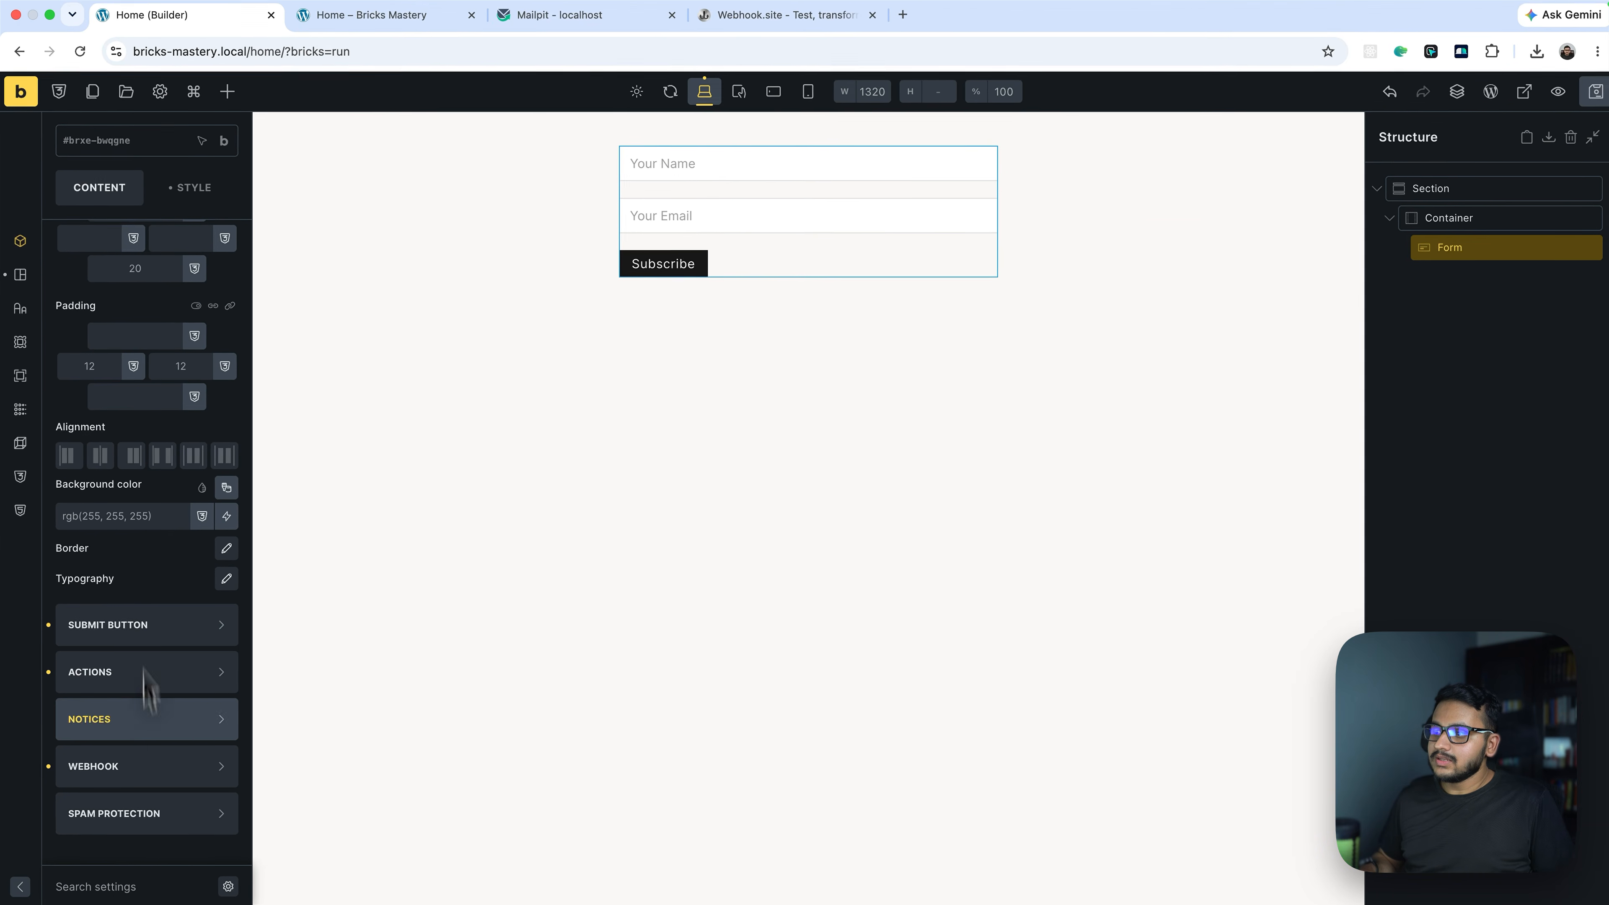
Add an "email" entry to the WB Site endpoint's JSON Data and paste the field ID into its placeholder
click(125, 770)
scroll(132, 641, down, 1)
click(113, 433)
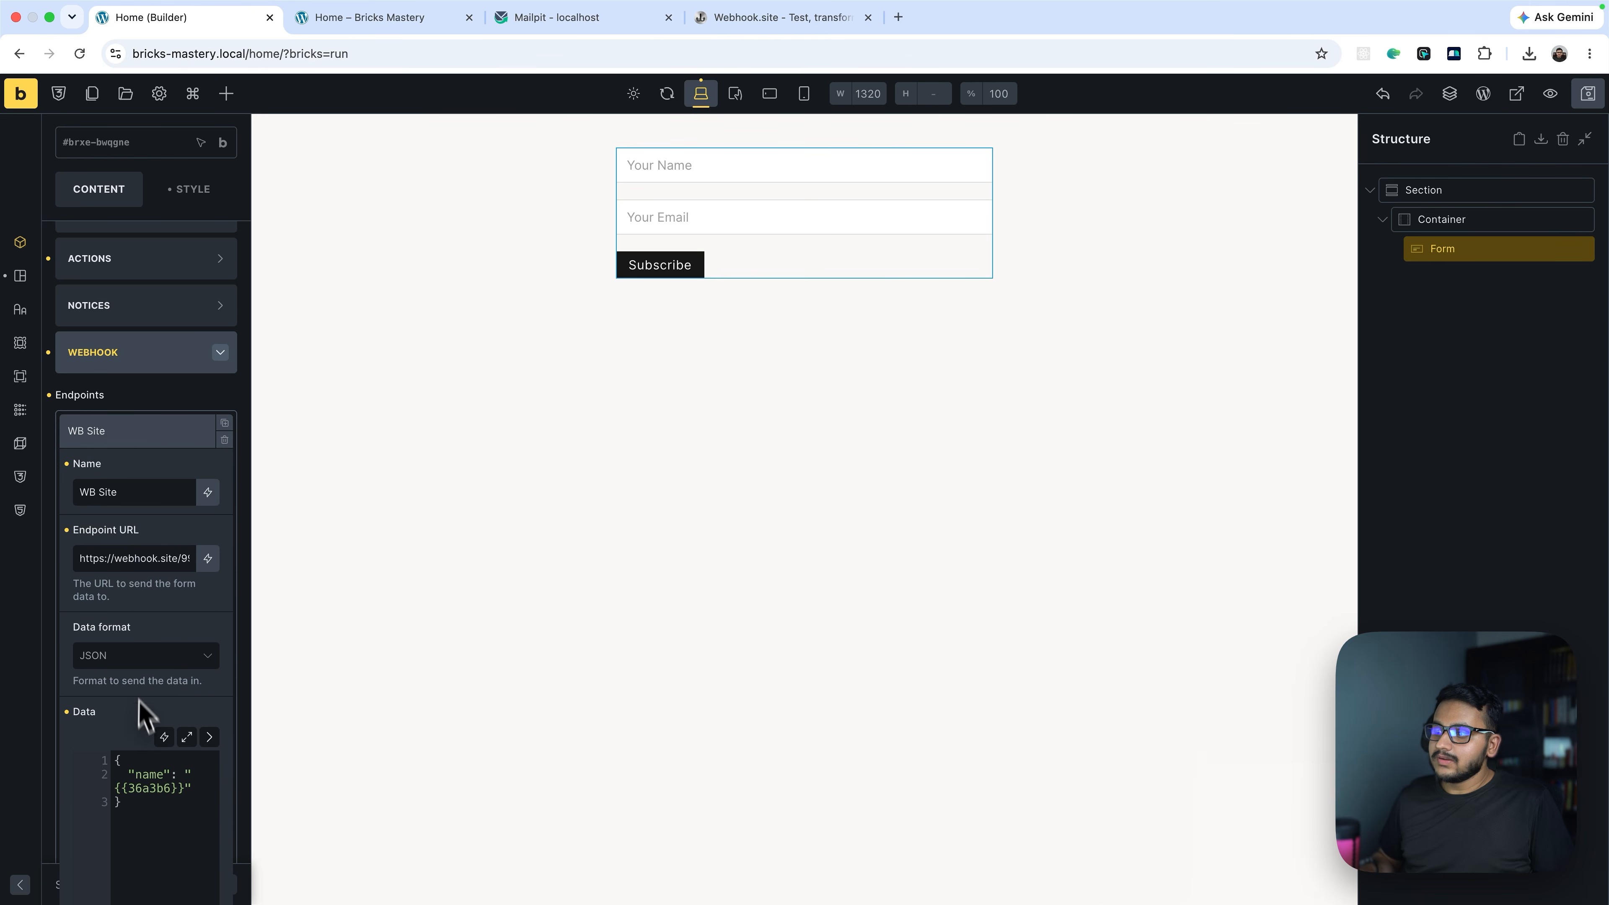
scroll(138, 692, down, 3)
click(209, 582)
scroll(209, 635, down, 1)
click(274, 574)
text(,)
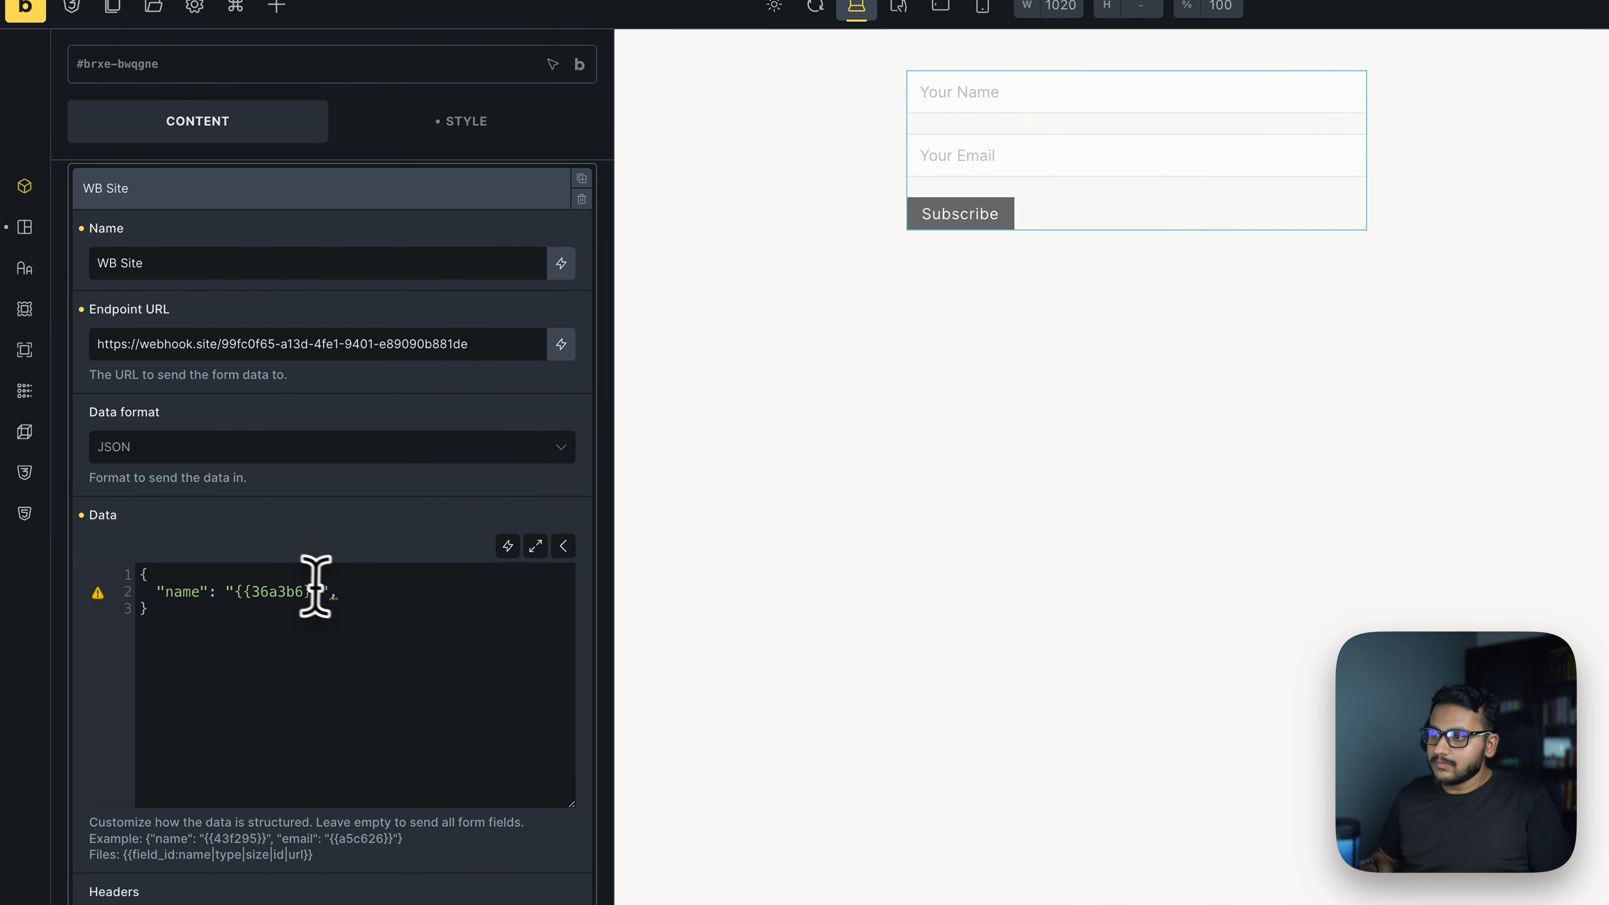
key(Return)
text(")
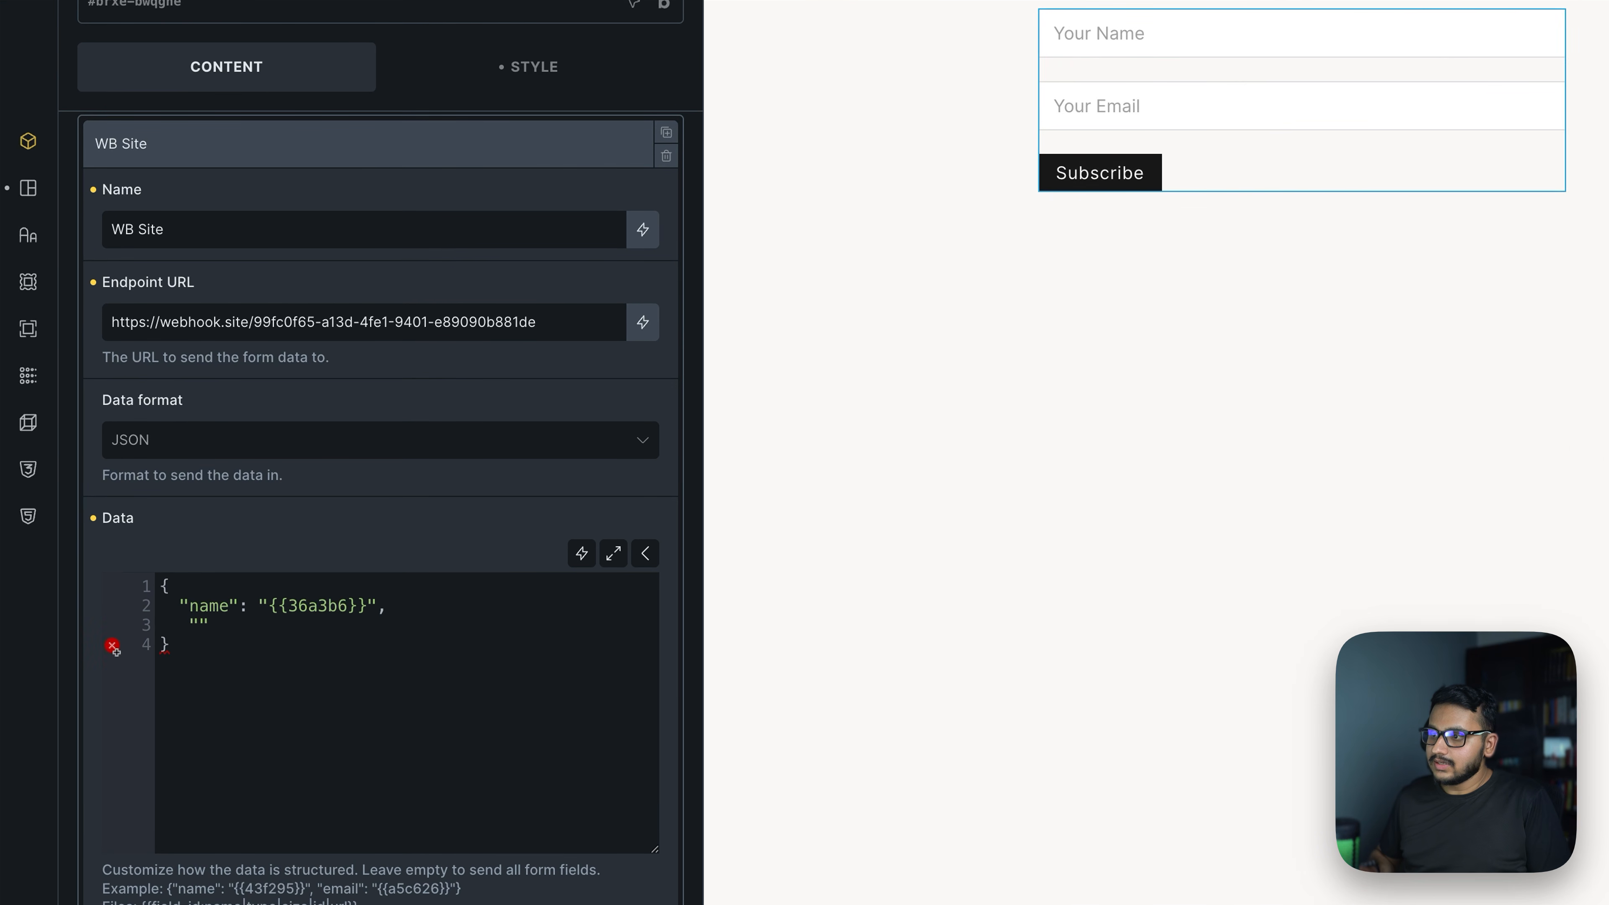
text(email": )
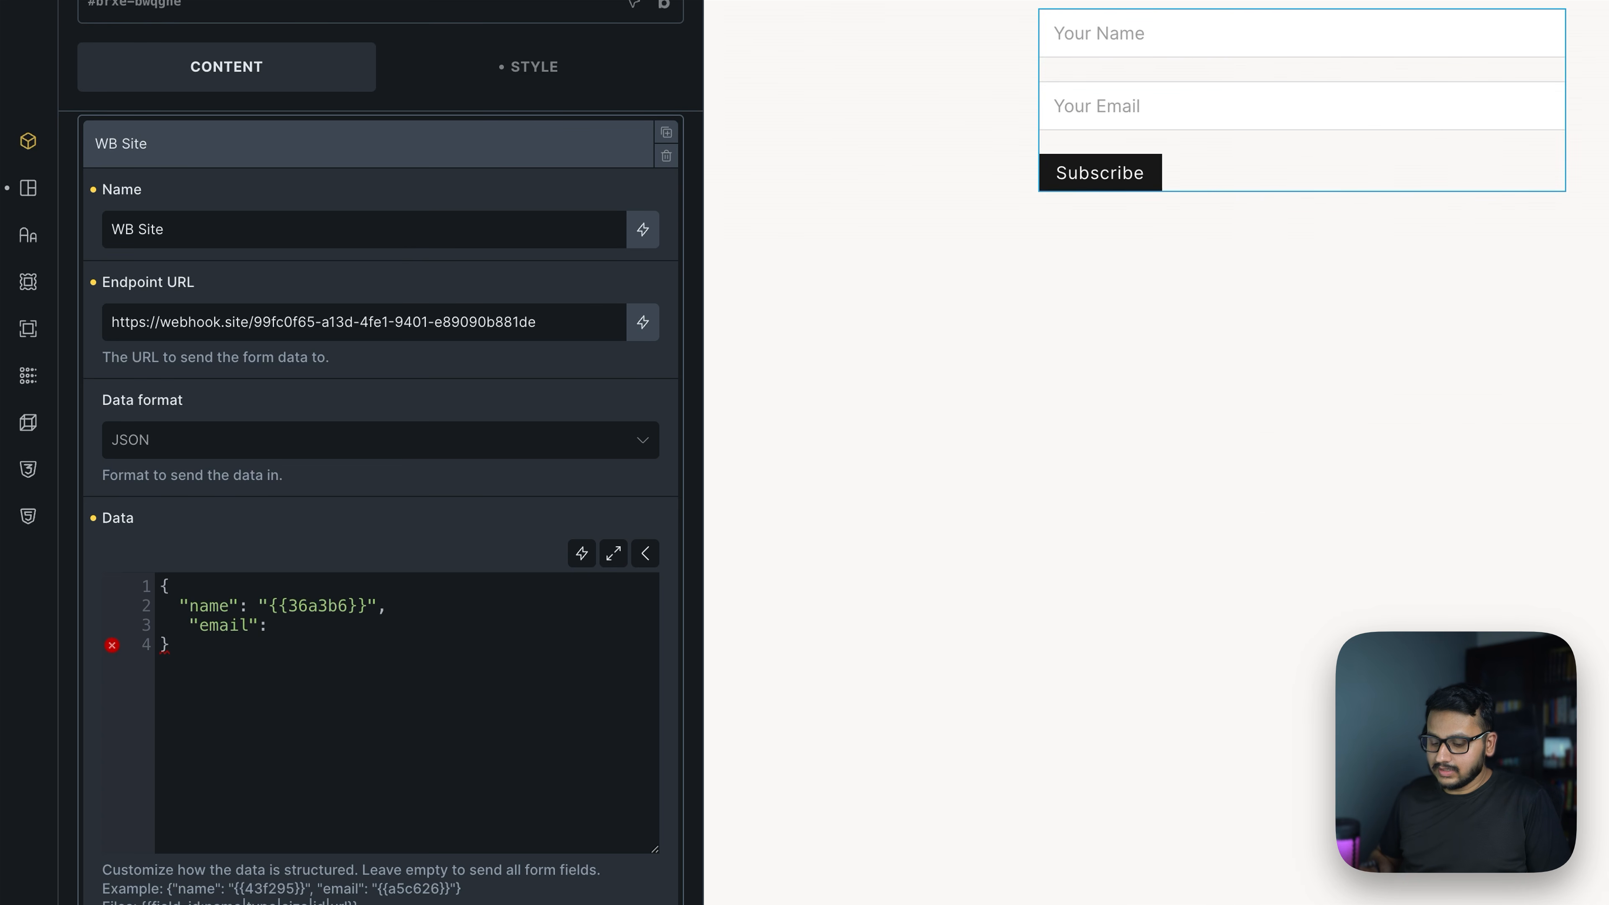
text({})
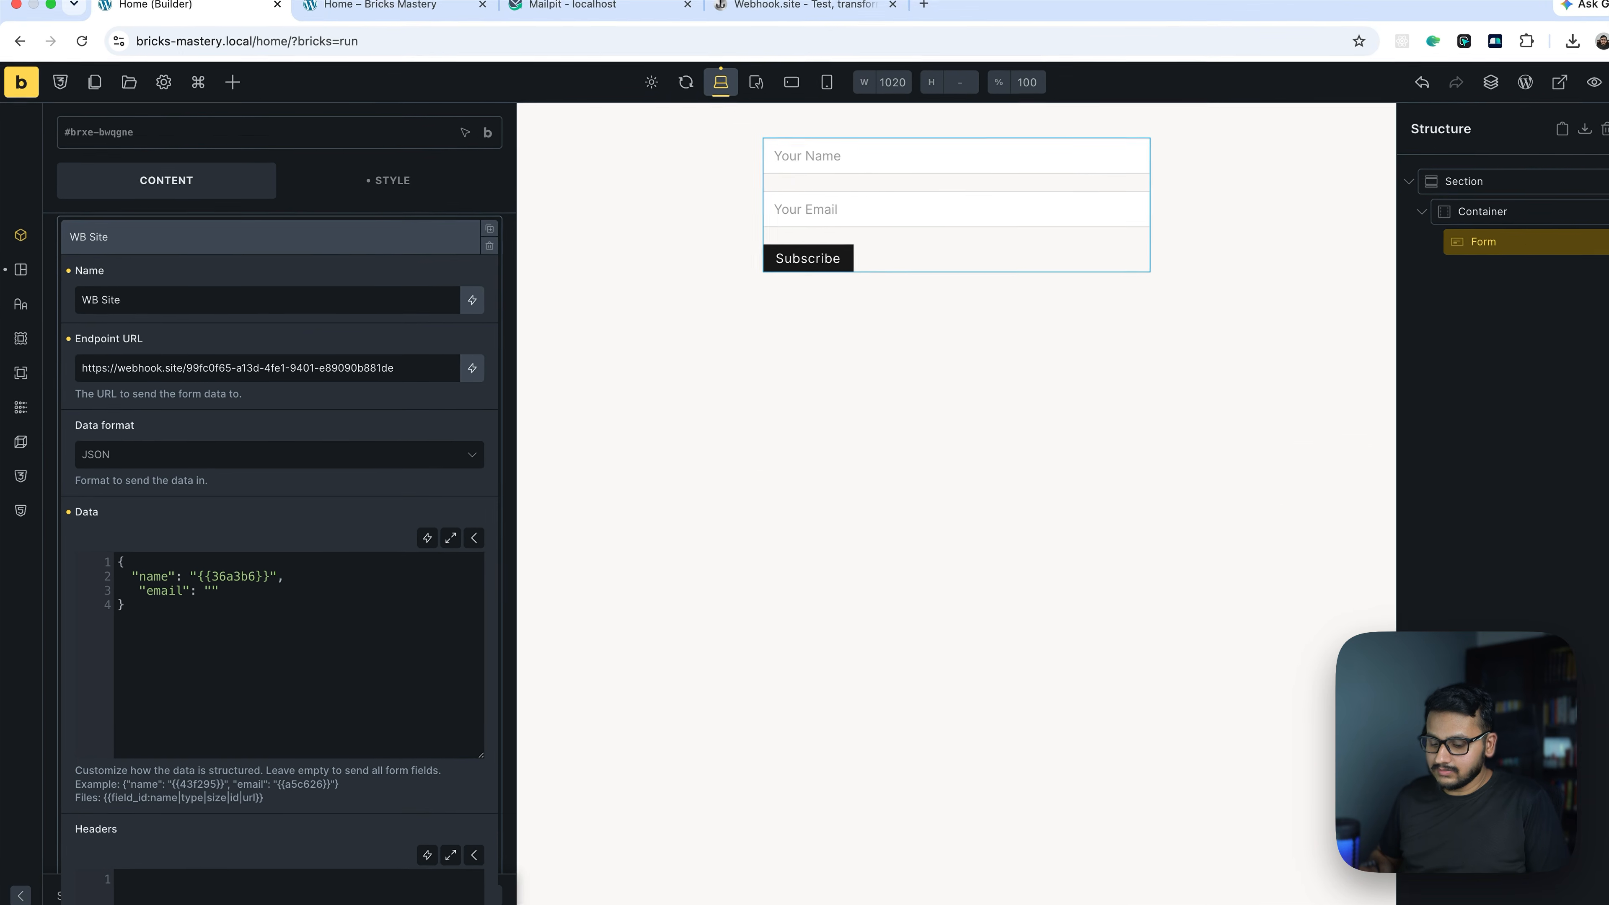
text({)
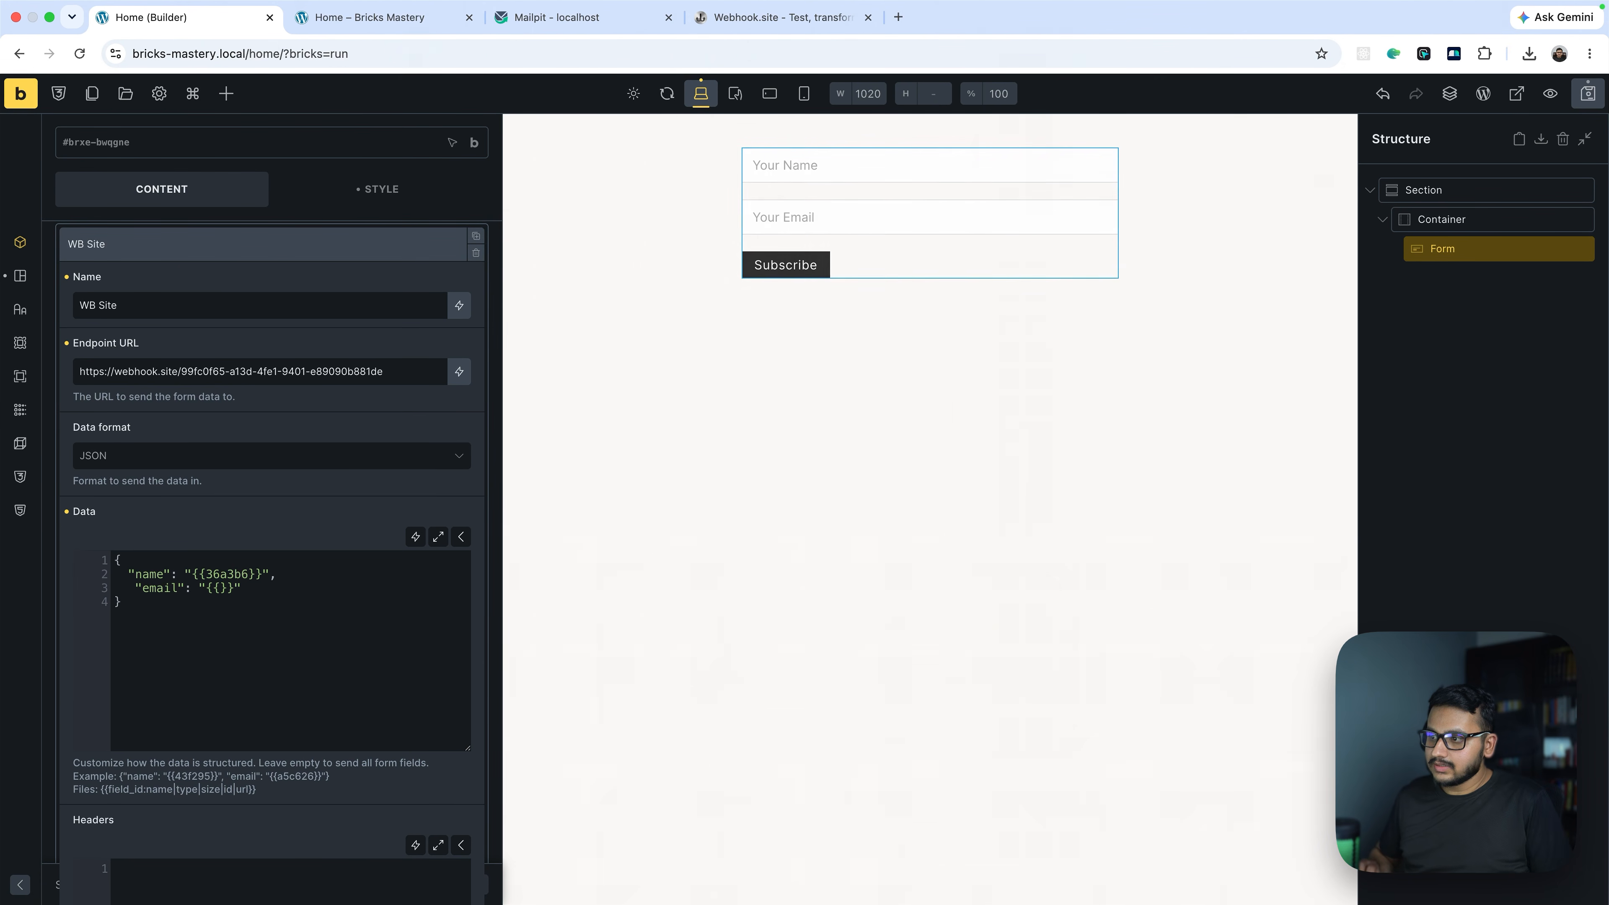
key(super+v)
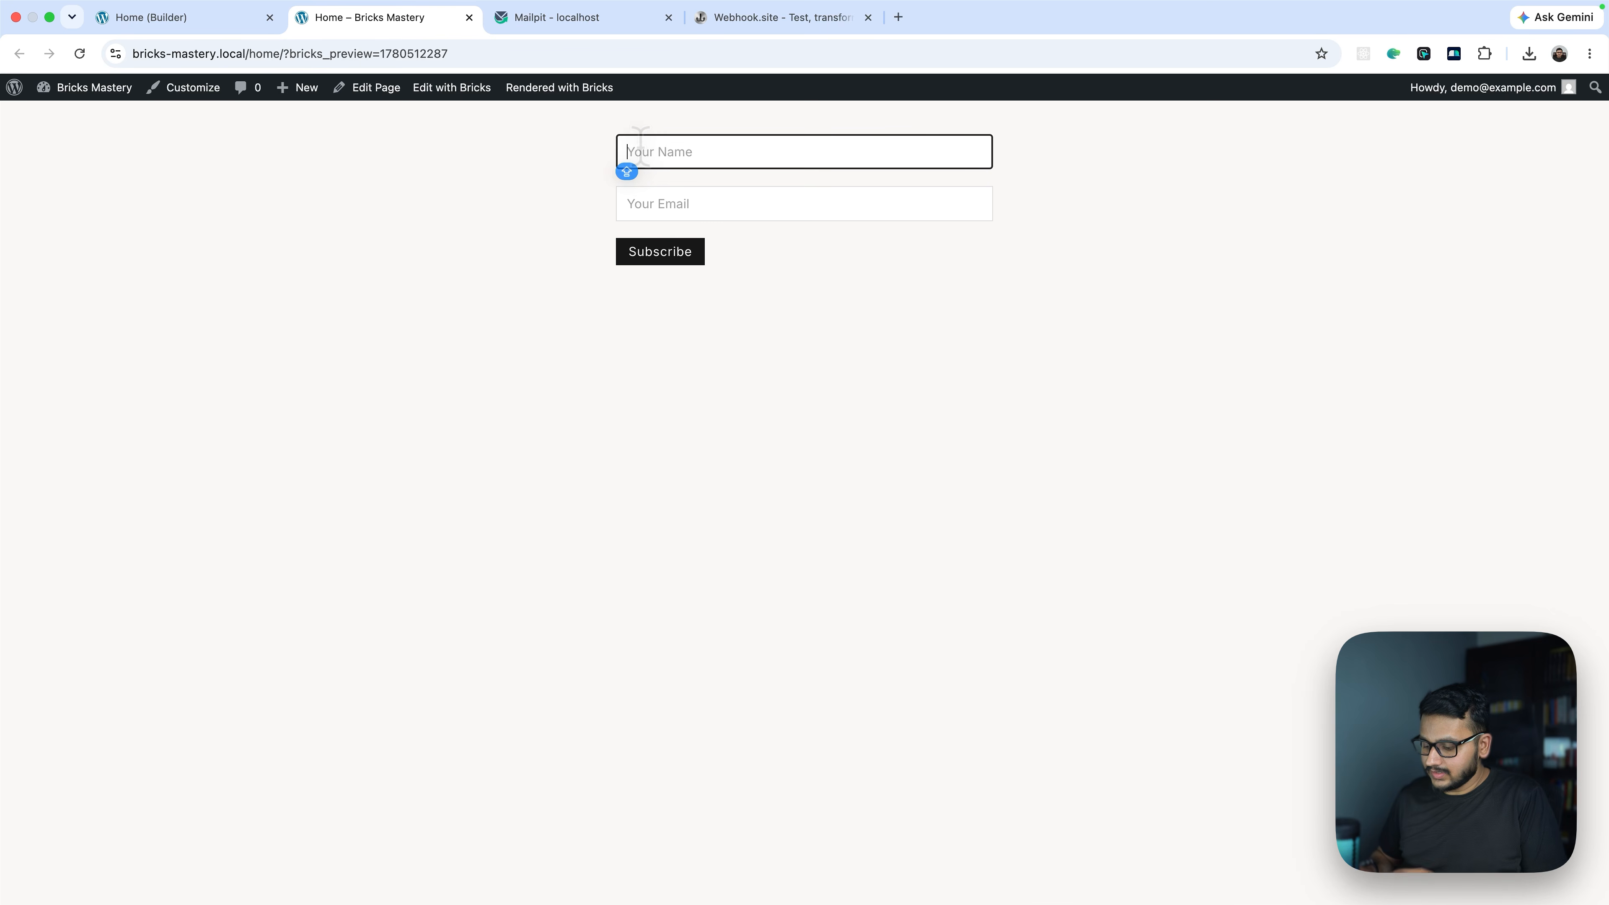
Submit the subscribe form with a test name and email, then open the newest Webhook.site request
text(John)
key(Tab)
text(j)
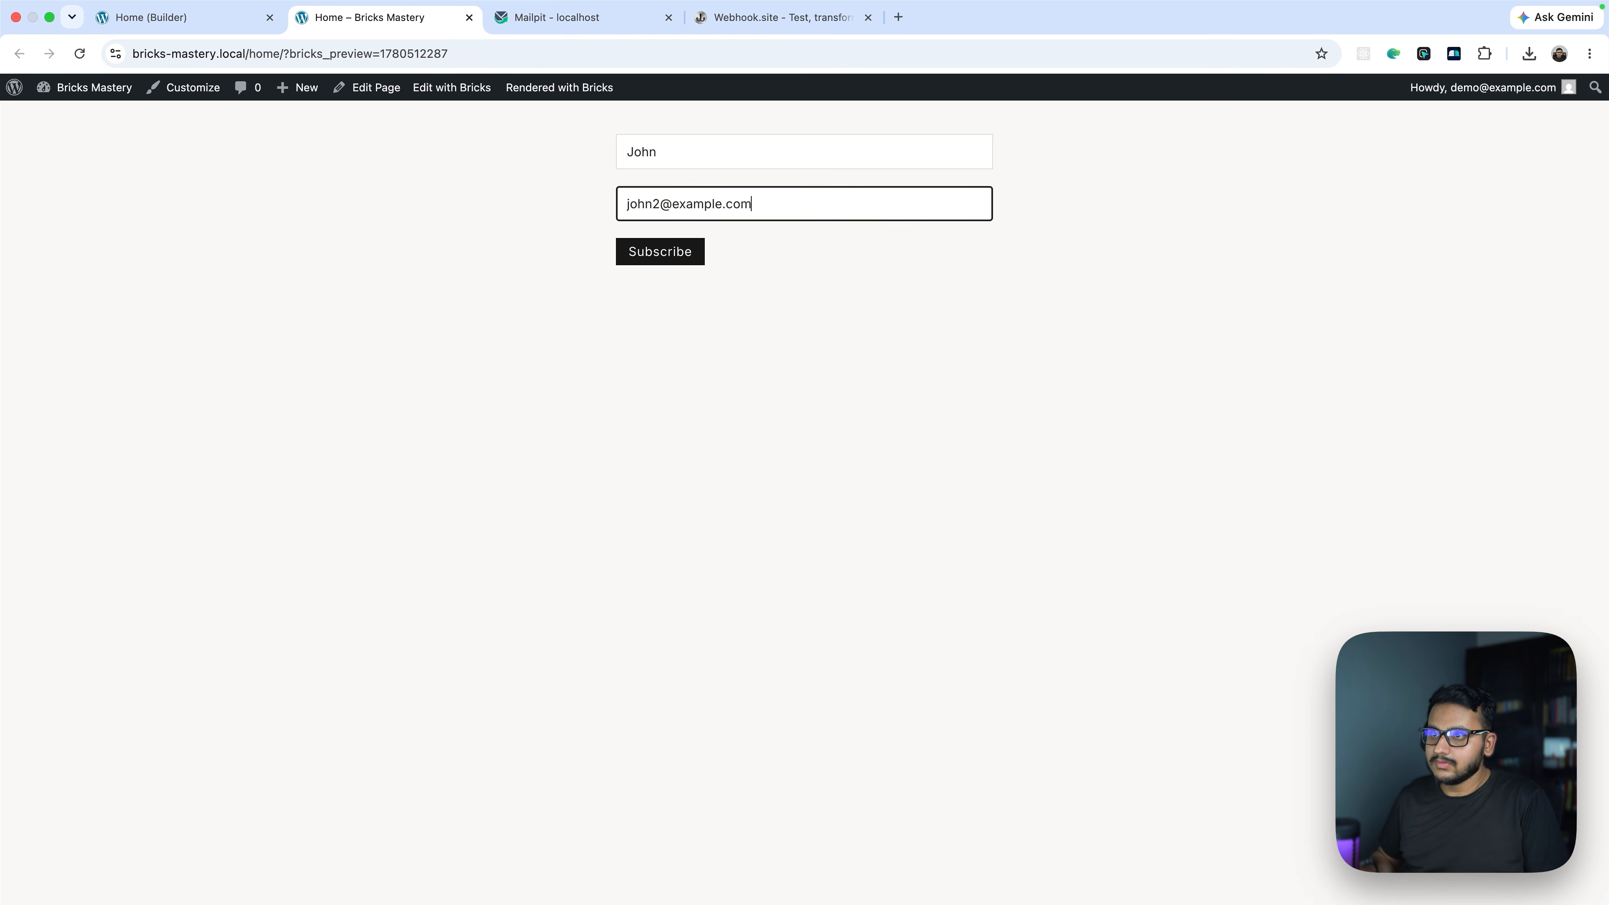
click(624, 248)
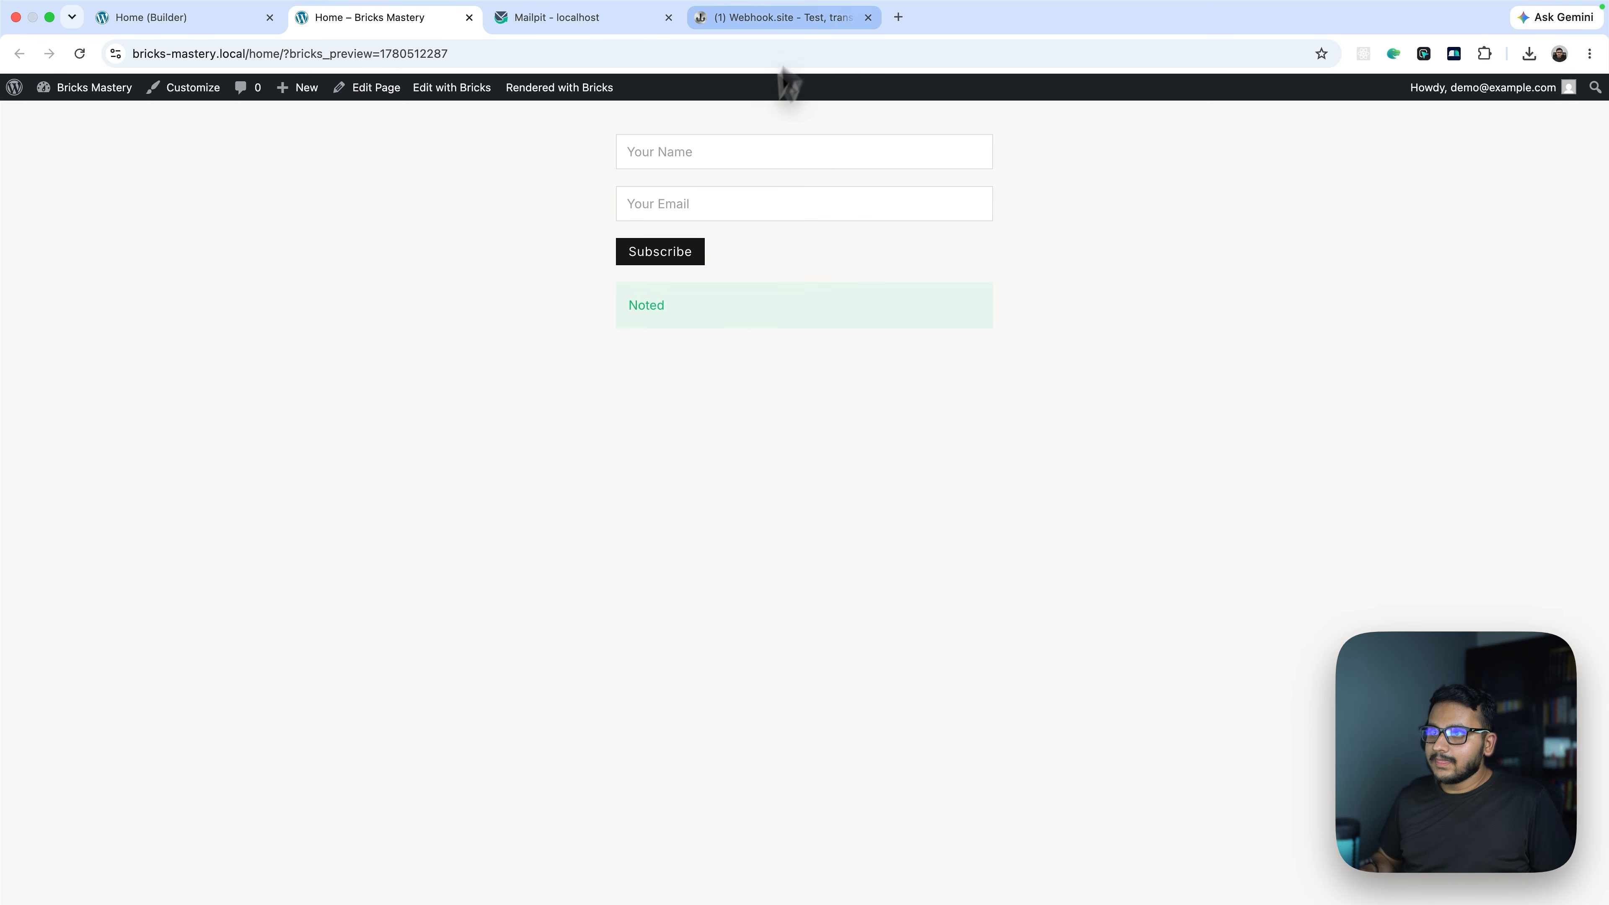
click(773, 17)
click(162, 301)
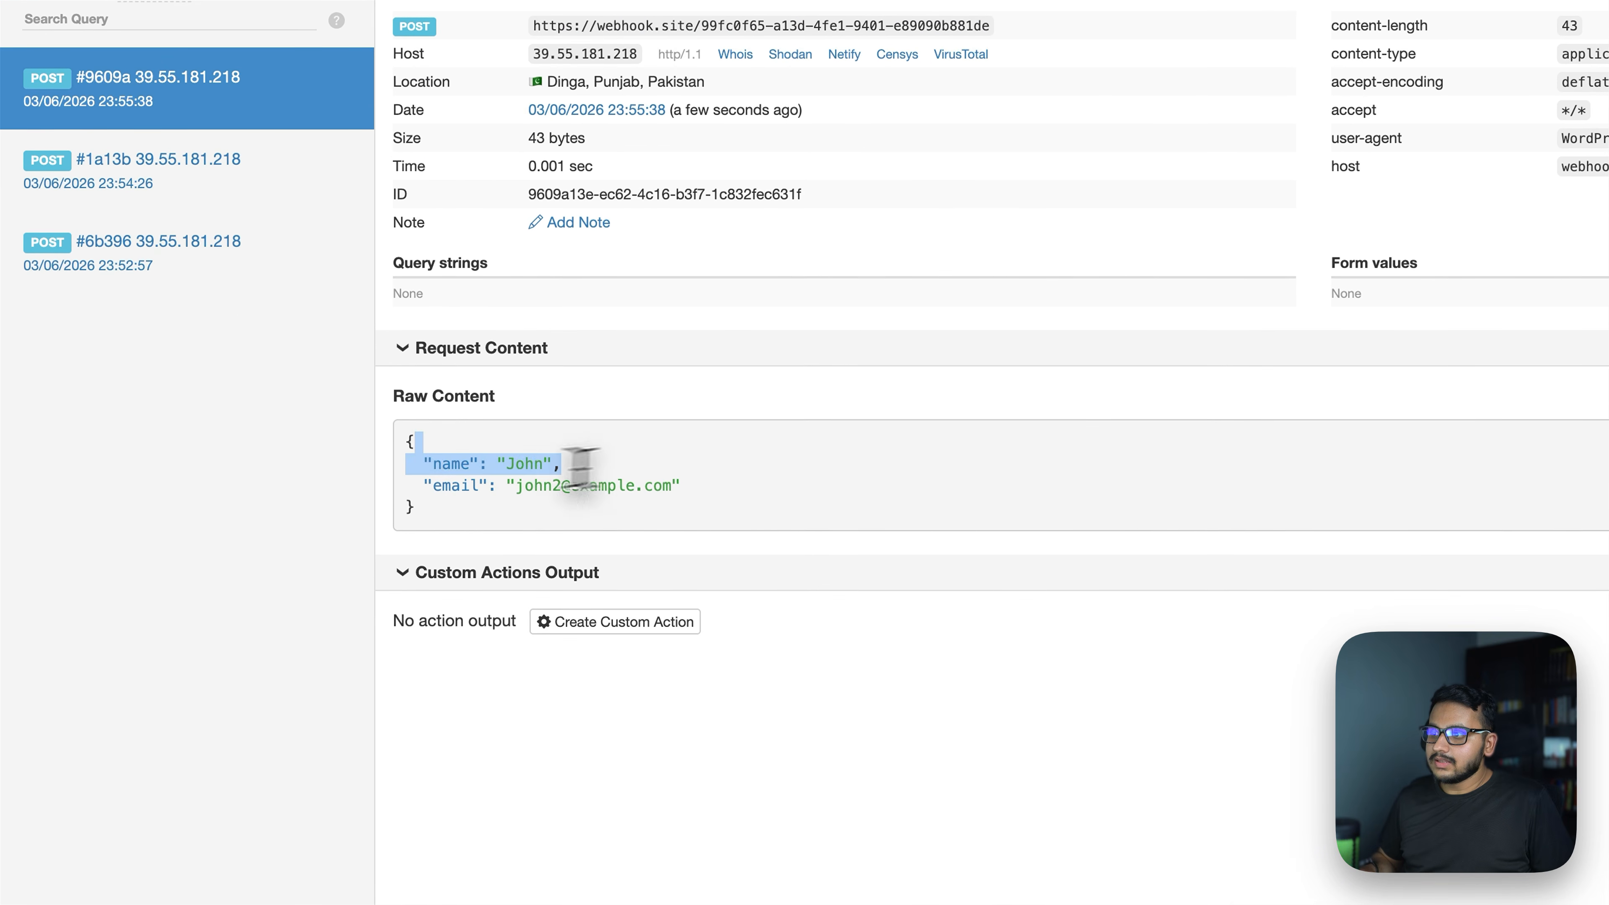
Verify the newest request's raw JSON contains both the name and email lines
drag(594, 456, 408, 457)
drag(429, 491, 681, 485)
click(817, 497)
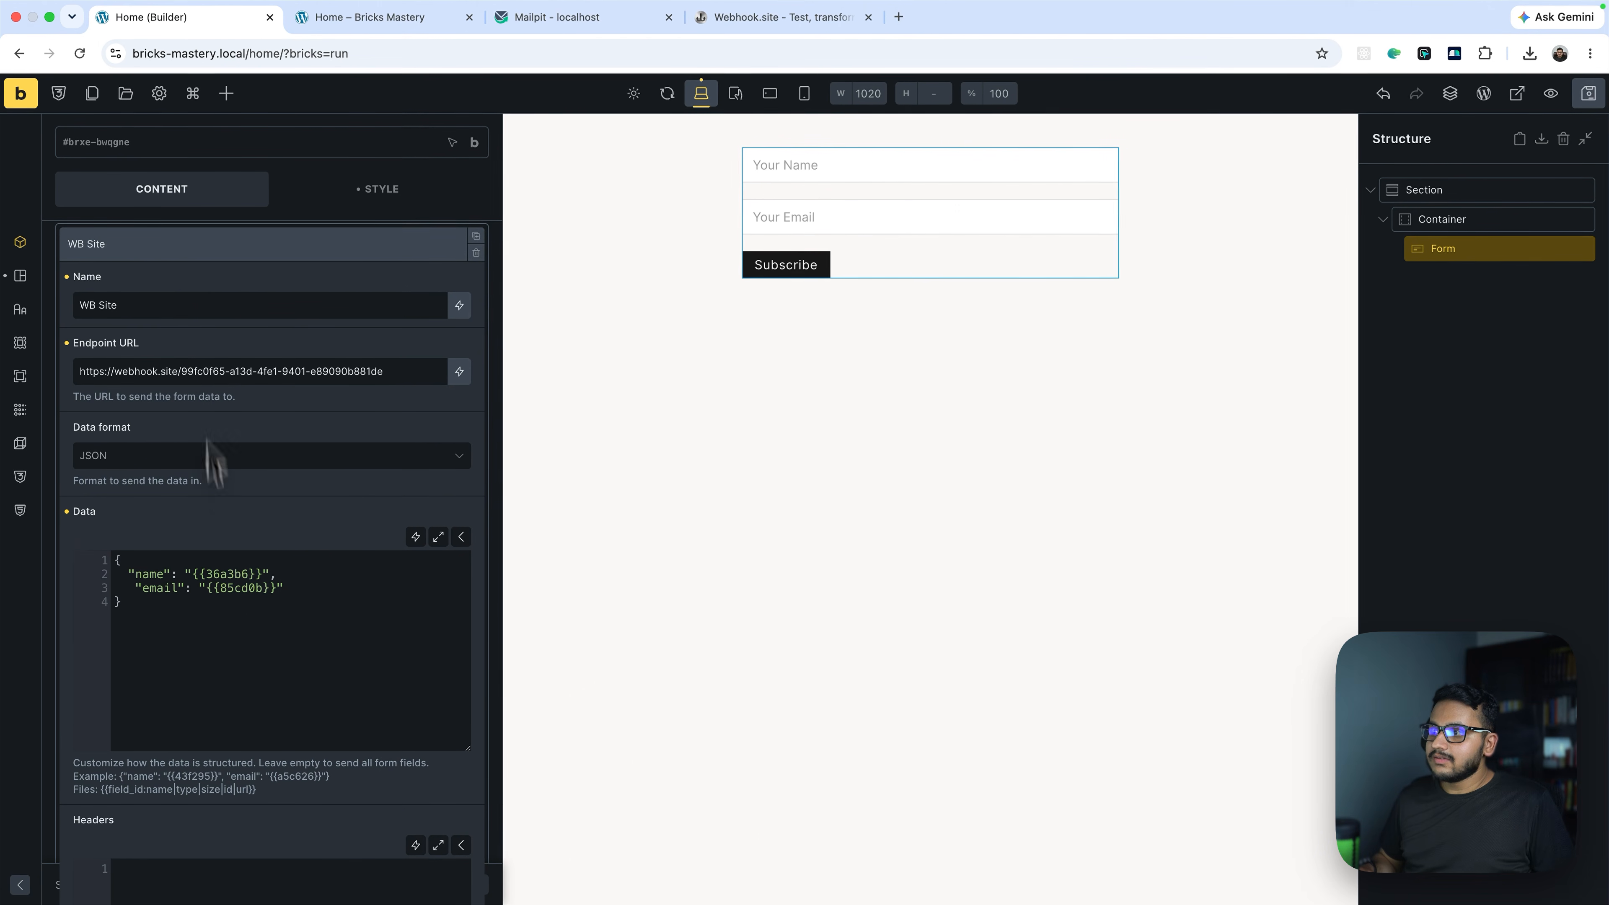
scroll(212, 460, down, 10)
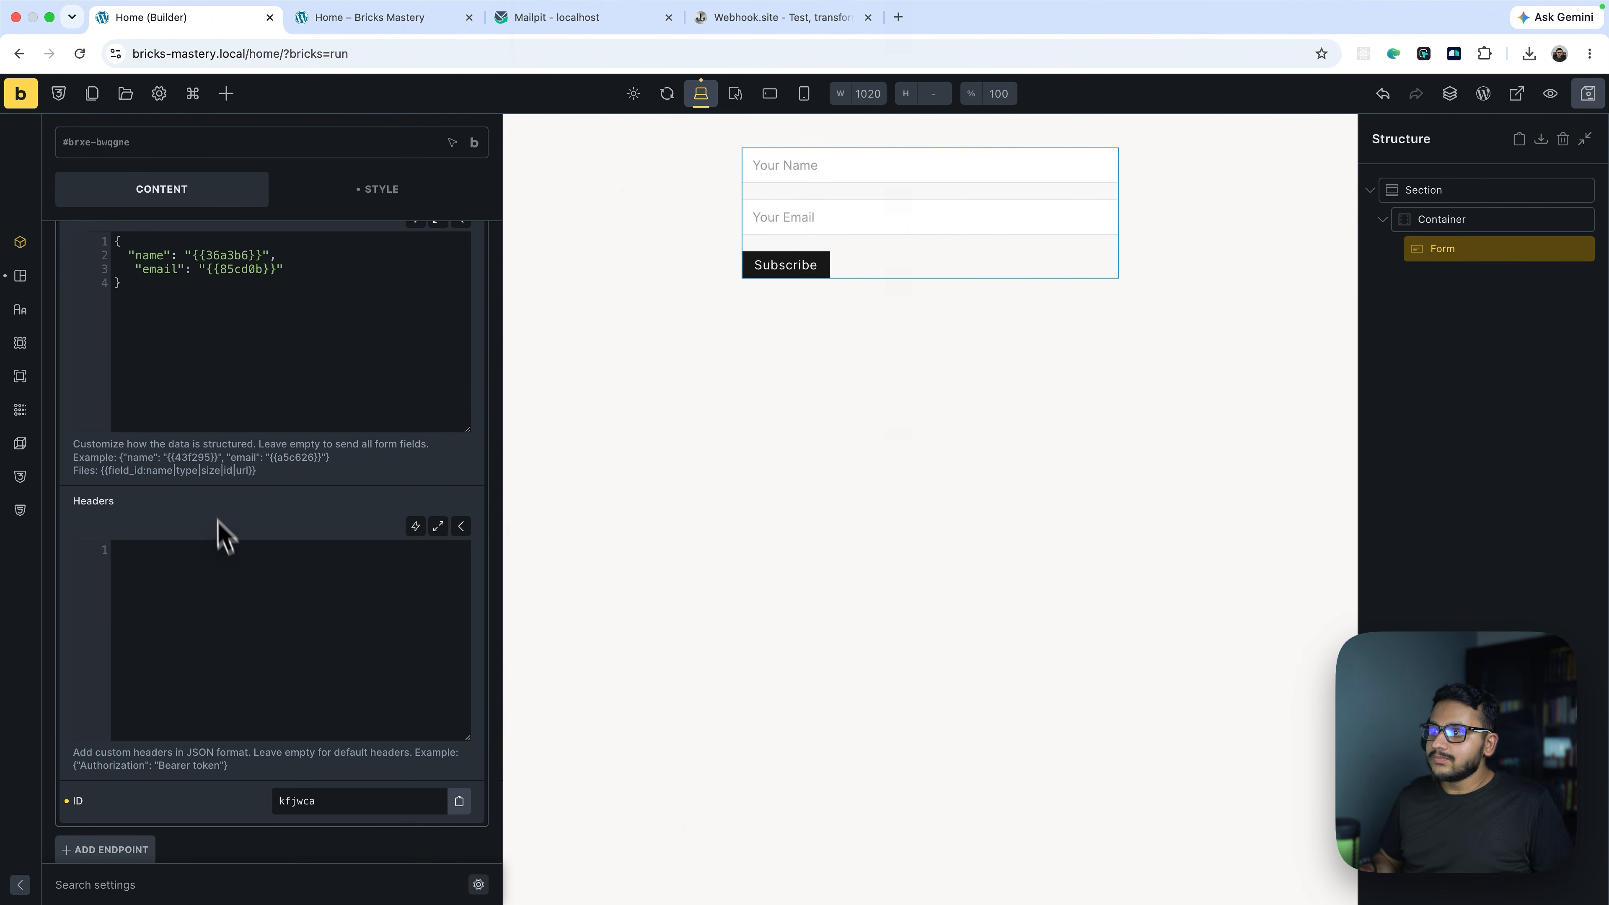
click(238, 532)
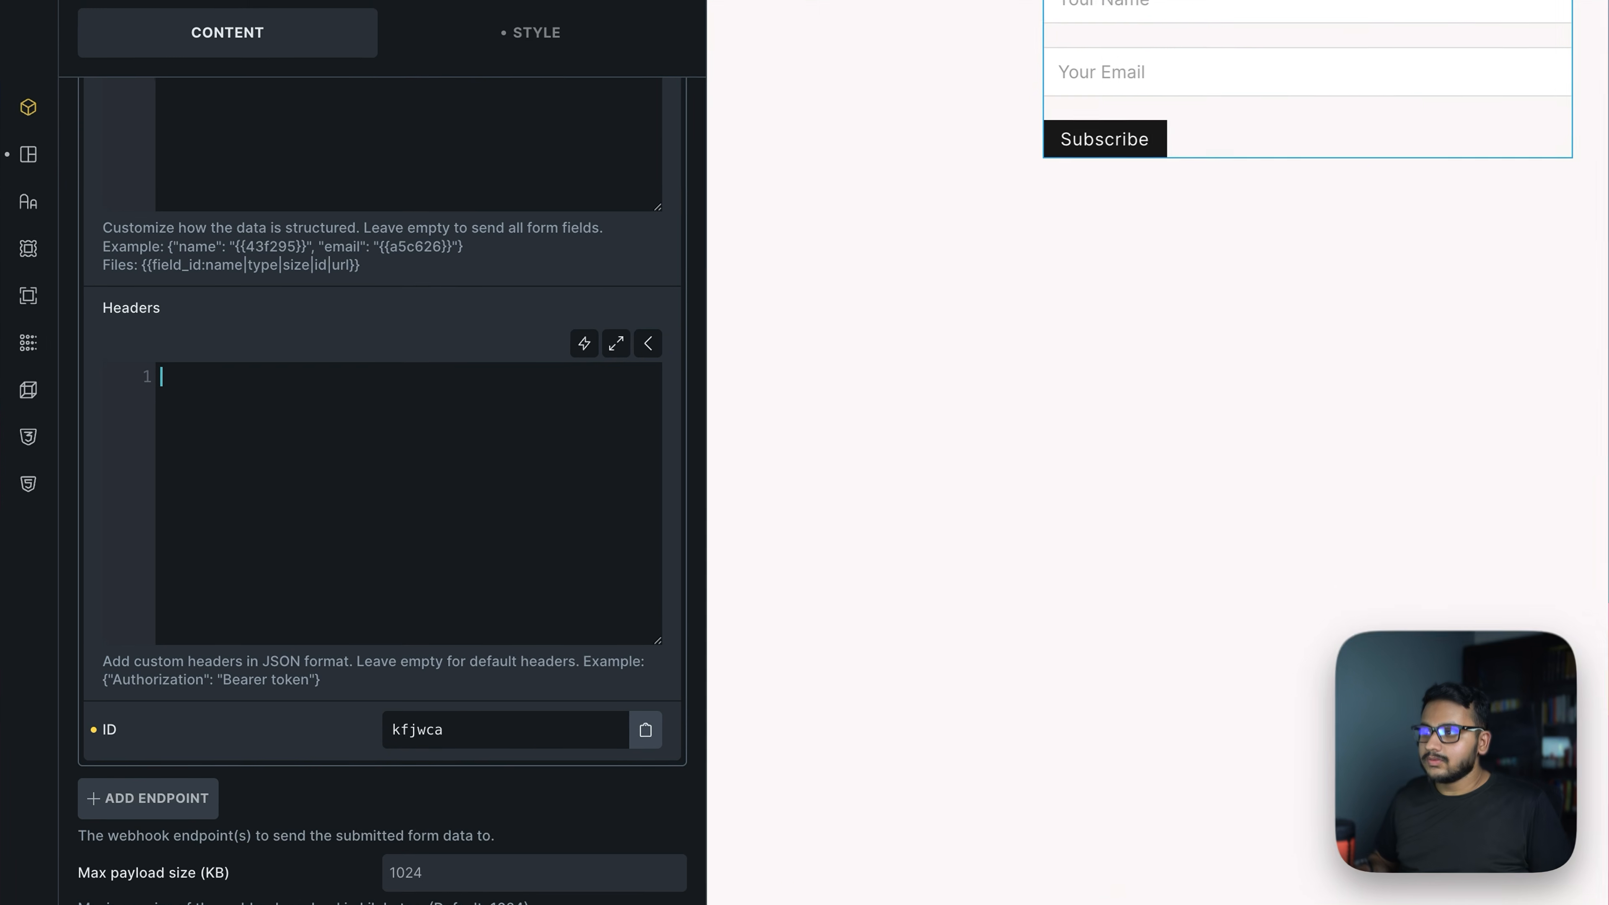
text({)
key(Return)
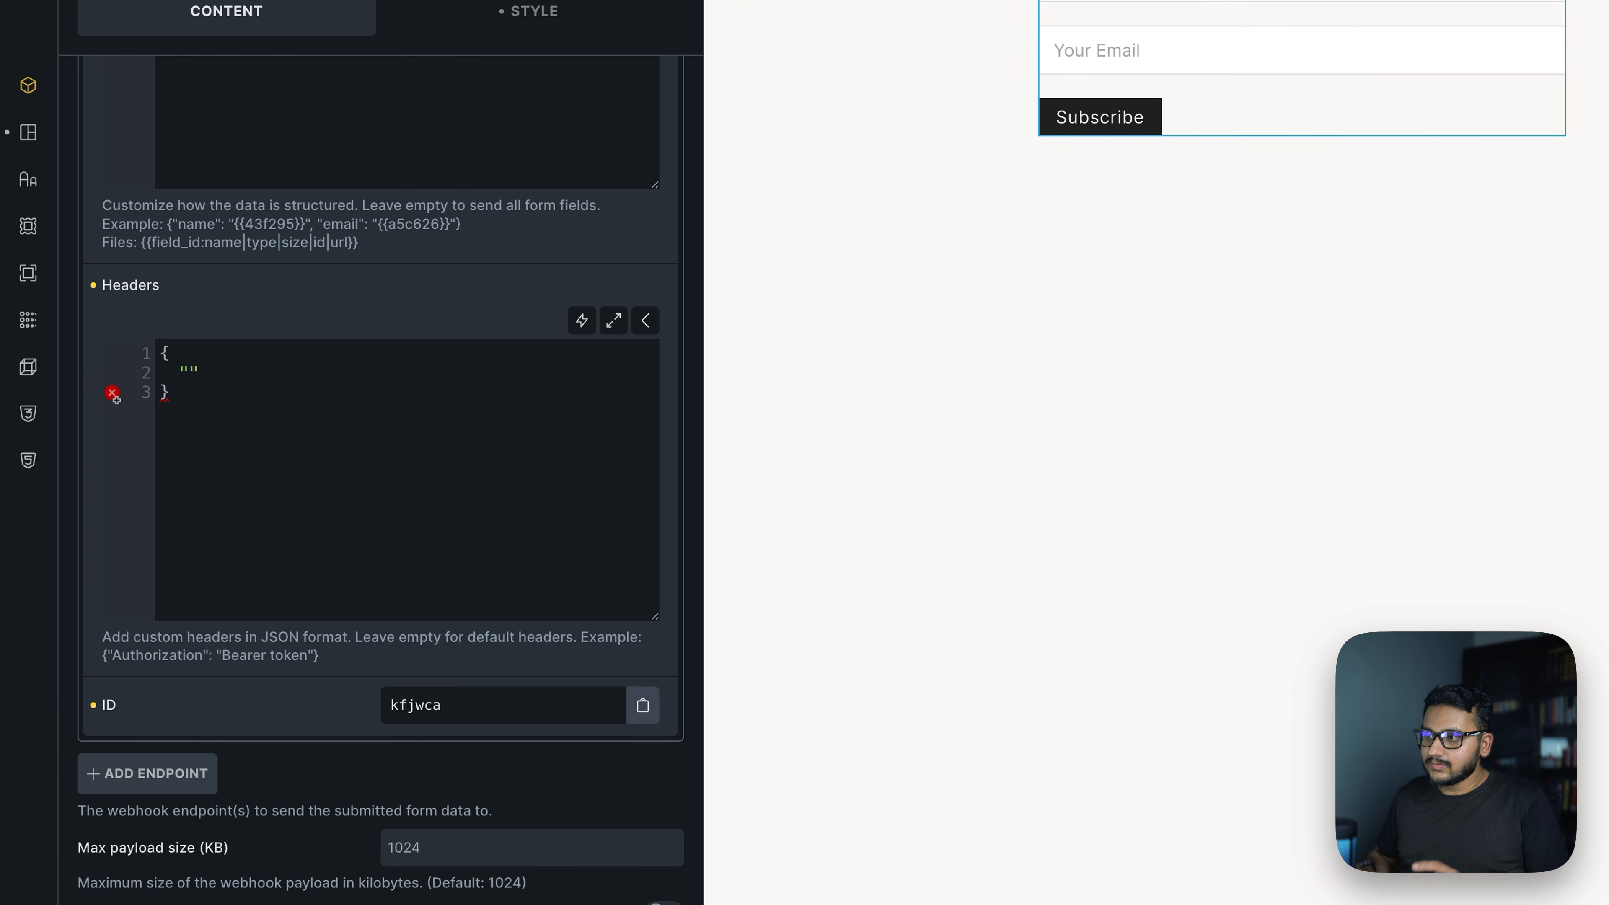
text("Authorization")
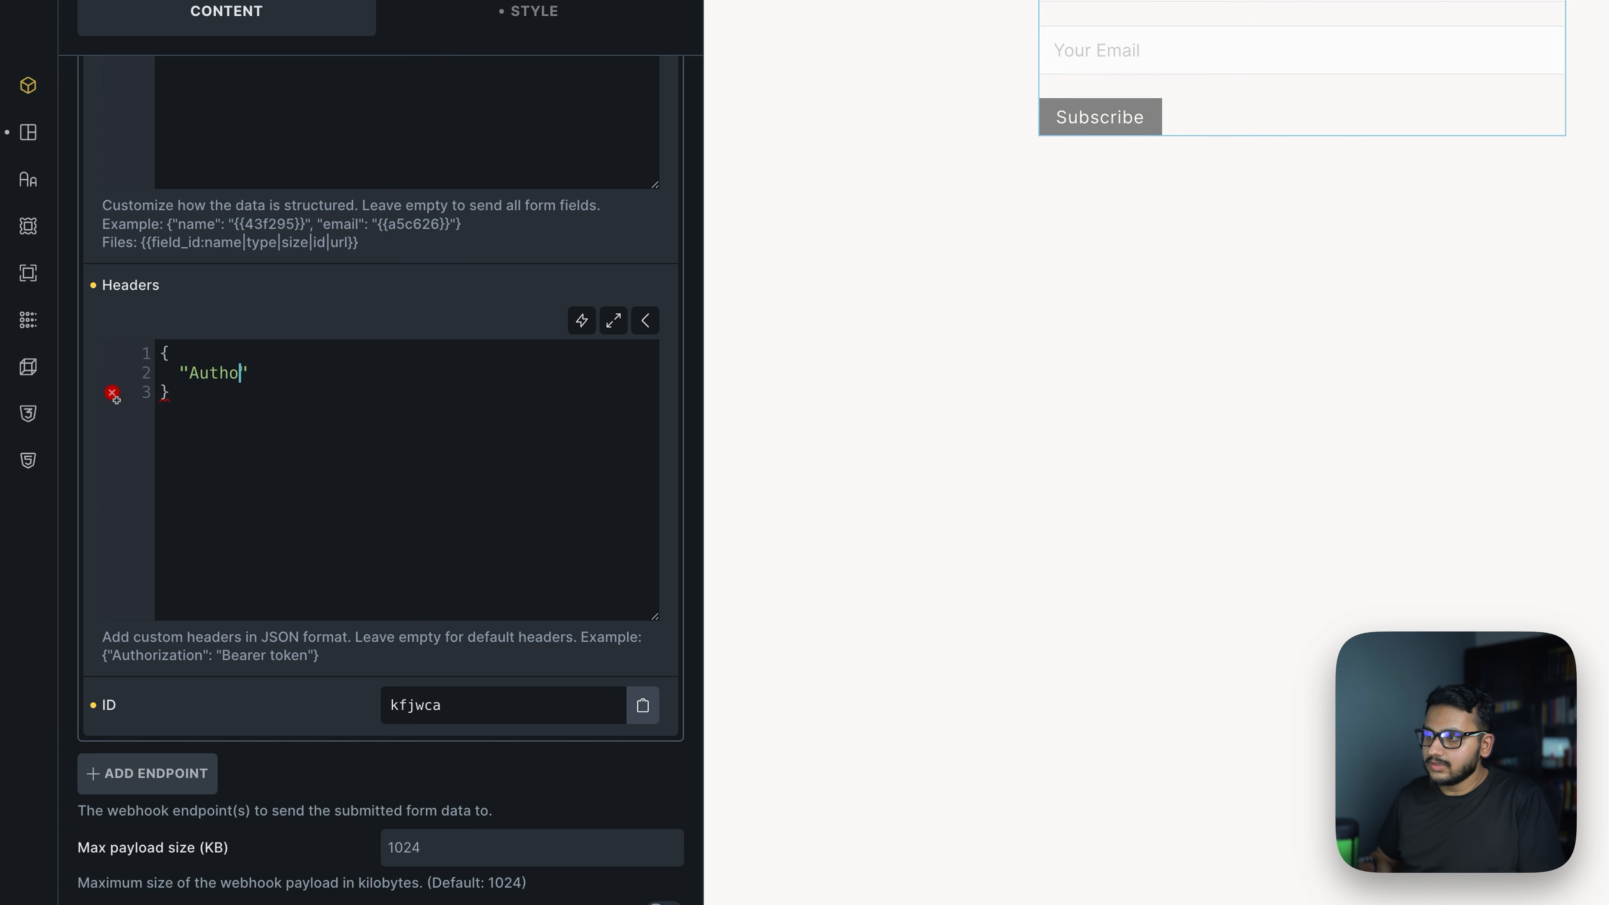
text(: "N)
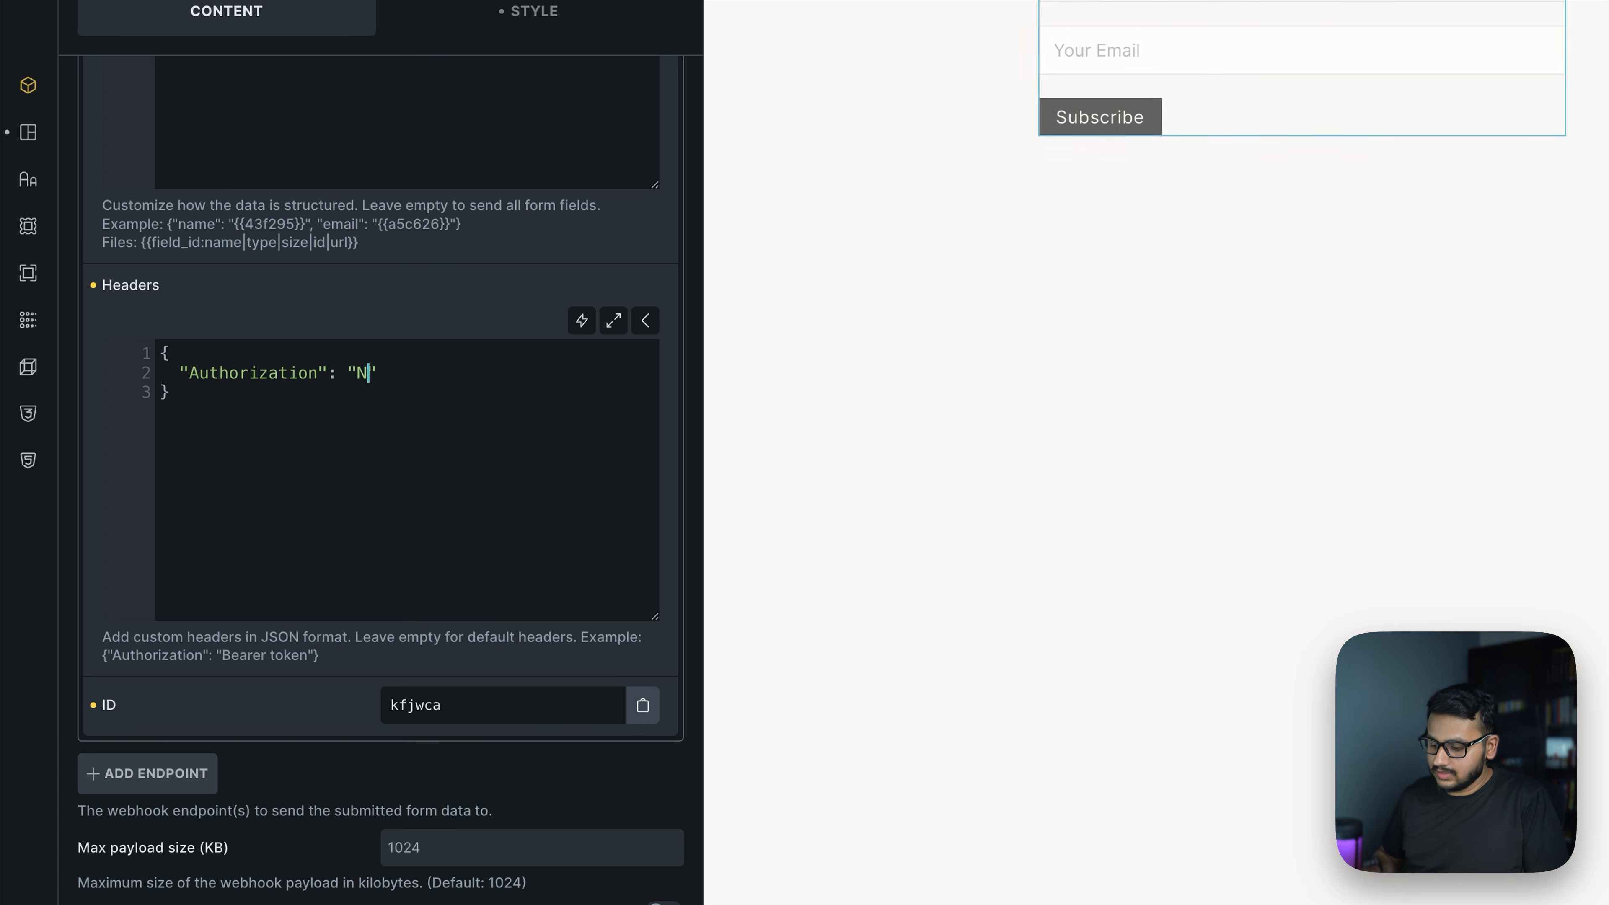
key(BackSpace)
text(Bearer )
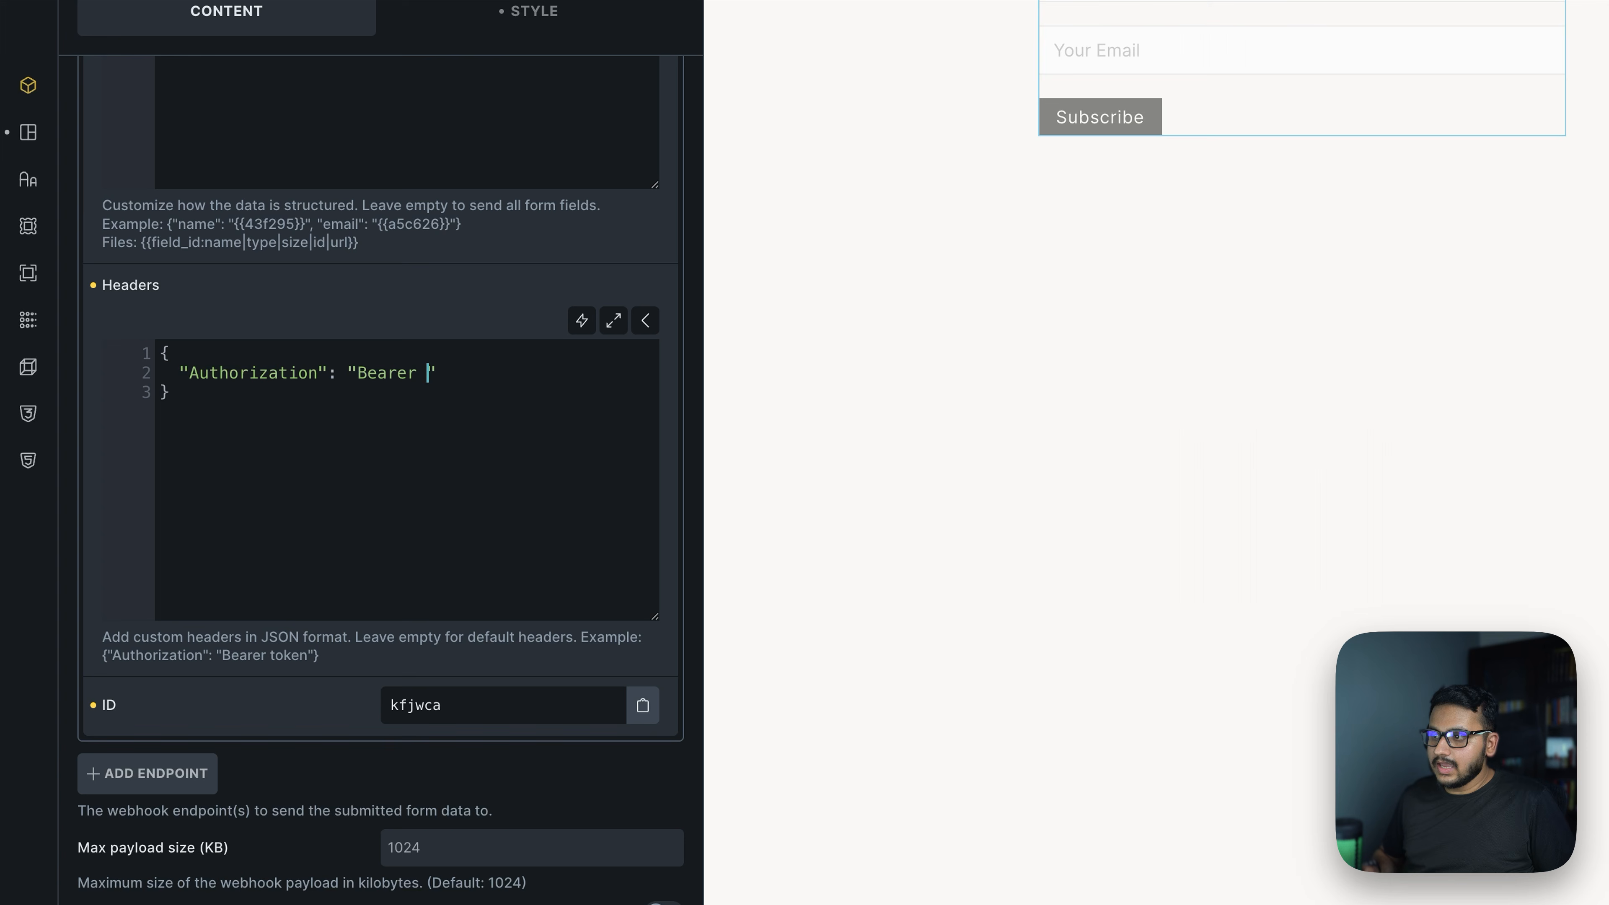
text(dasdjhaue)
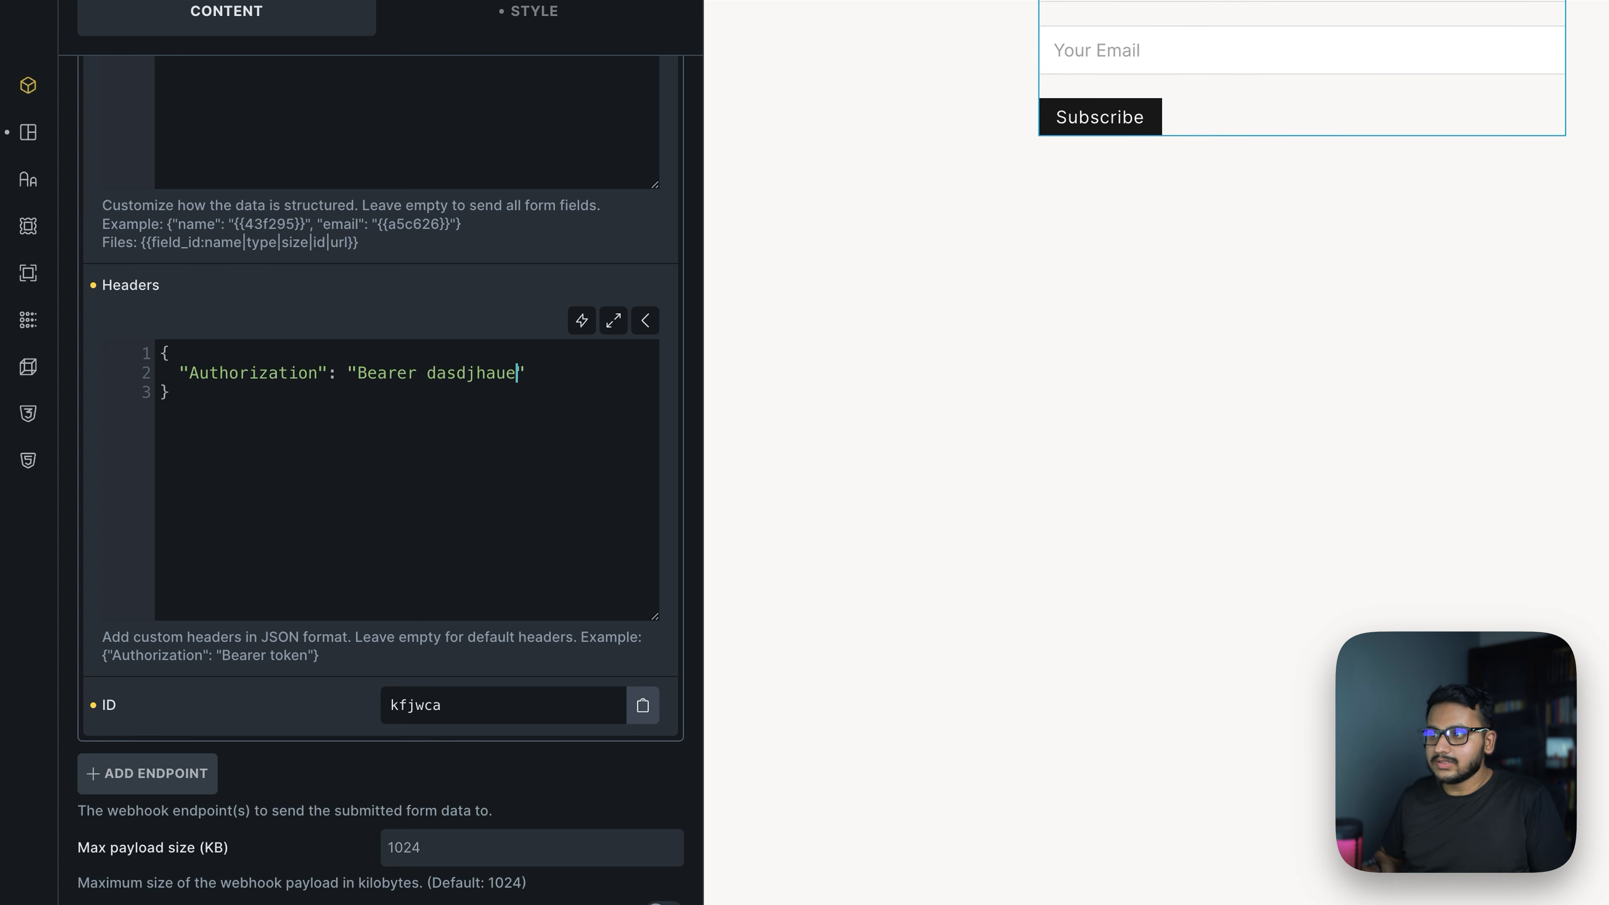
drag(526, 373, 226, 428)
click(226, 431)
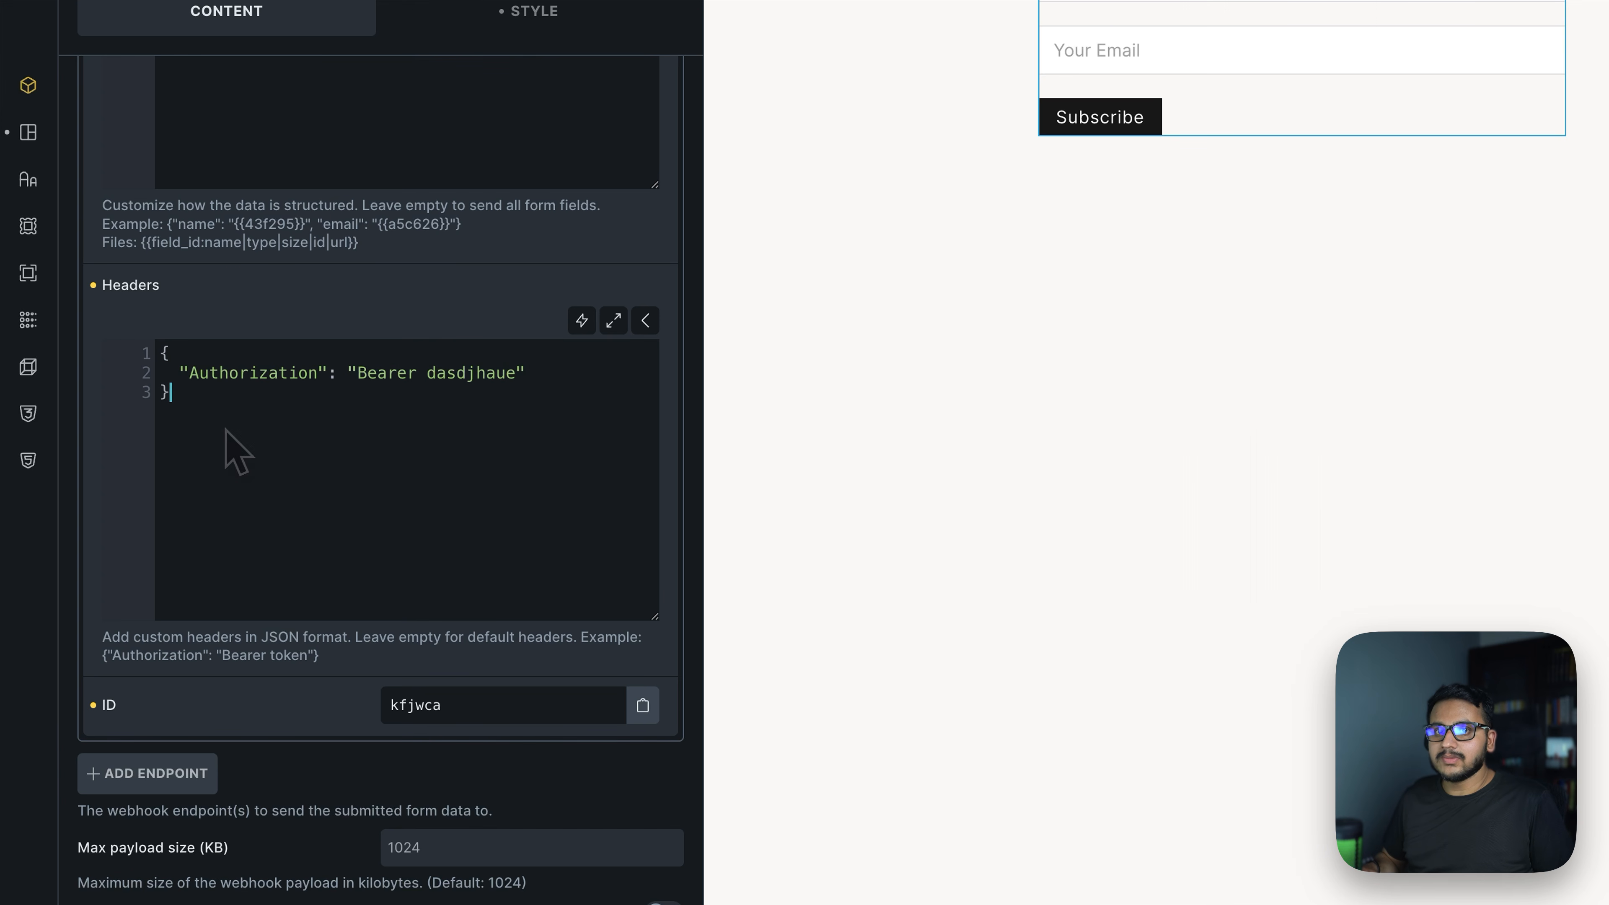
drag(222, 423, 136, 323)
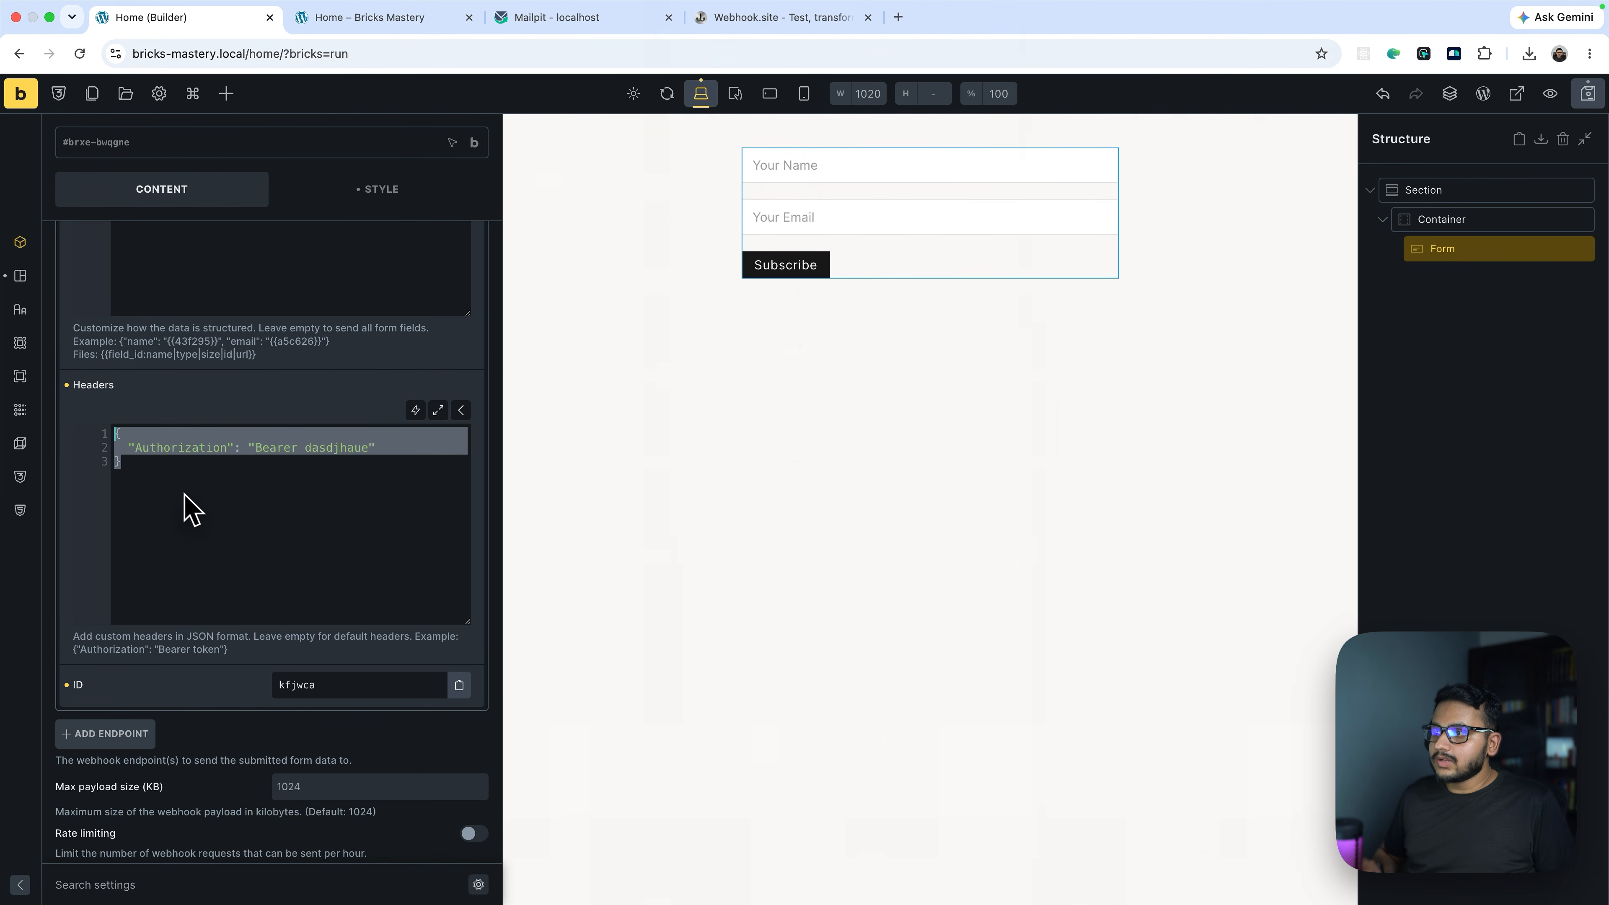
key(BackSpace)
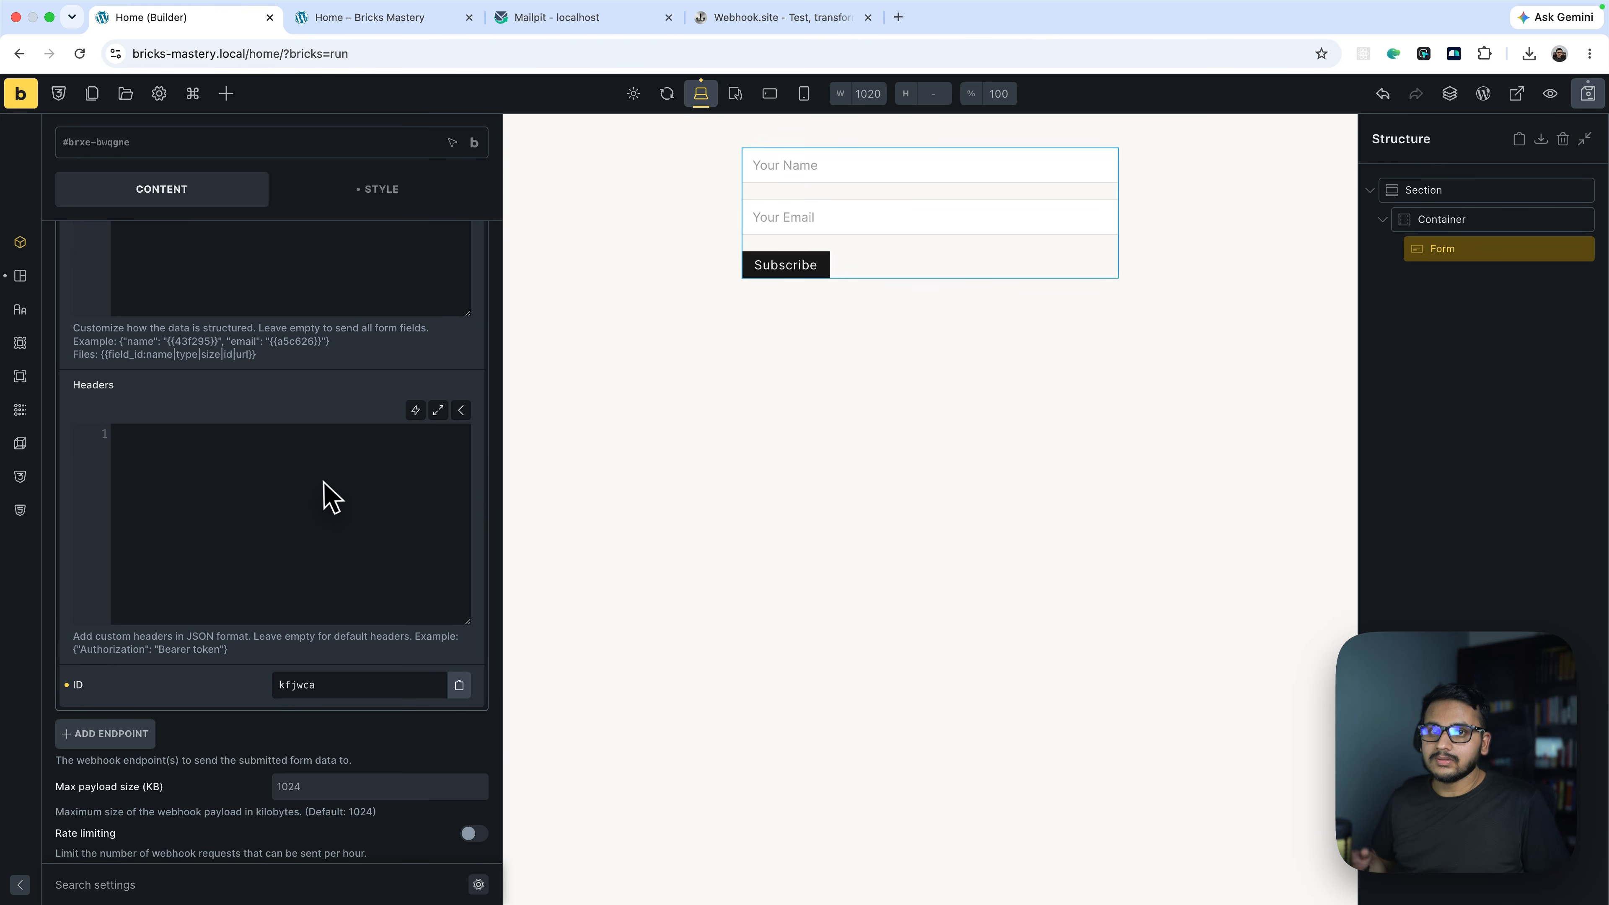
Collapse the WB Site endpoint and add Endpoint (2) beneath it
scroll(303, 501, up, 10)
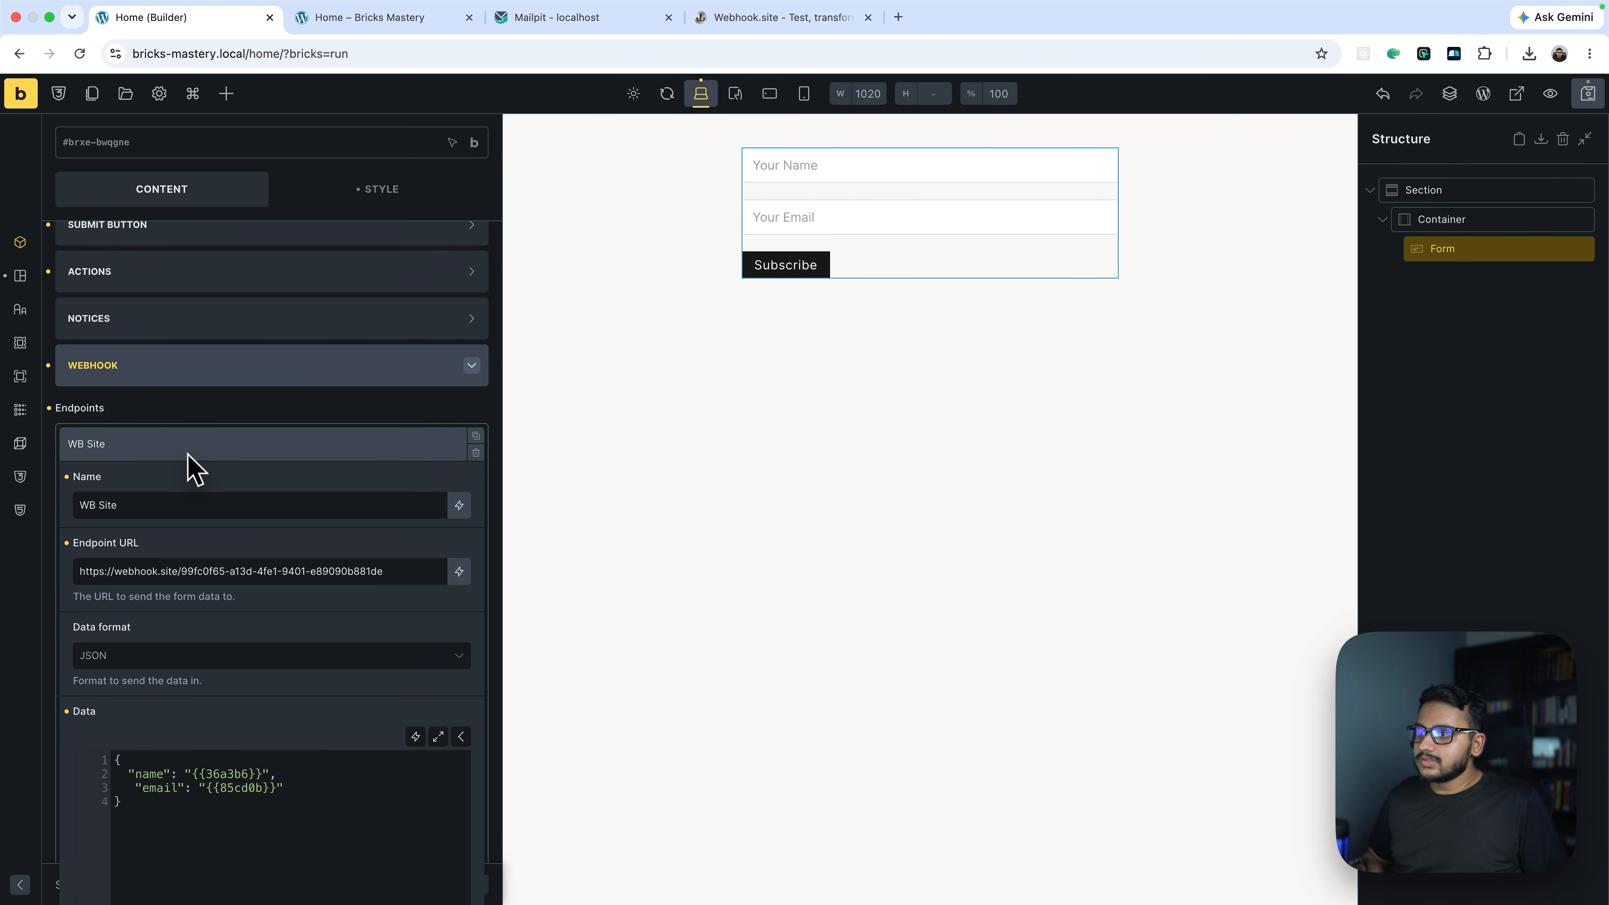
click(189, 452)
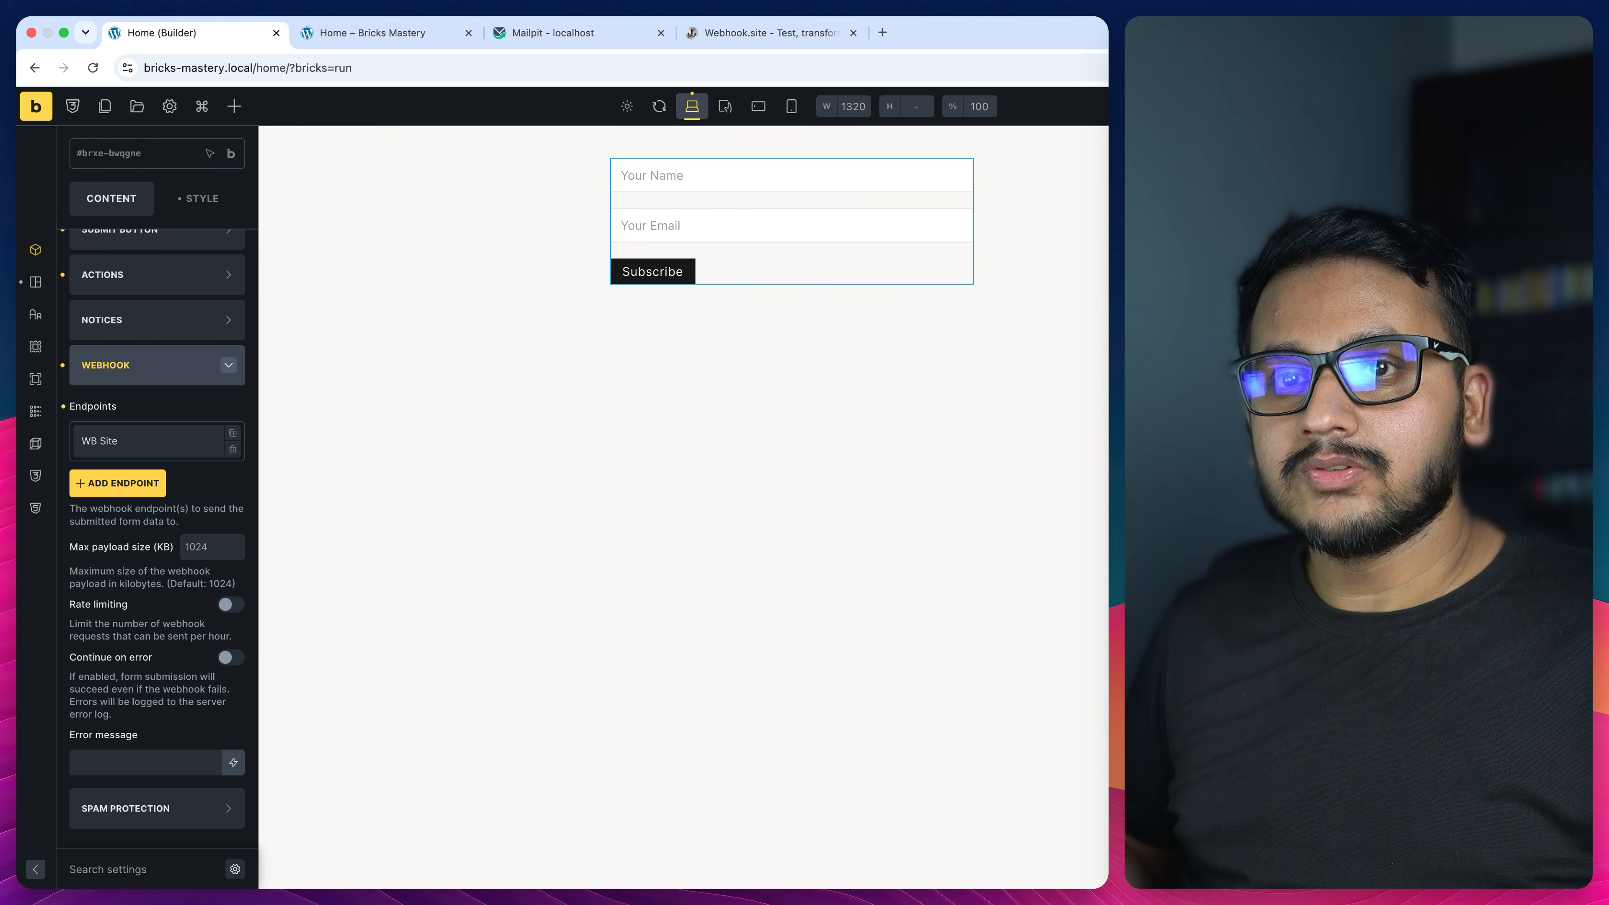
click(117, 483)
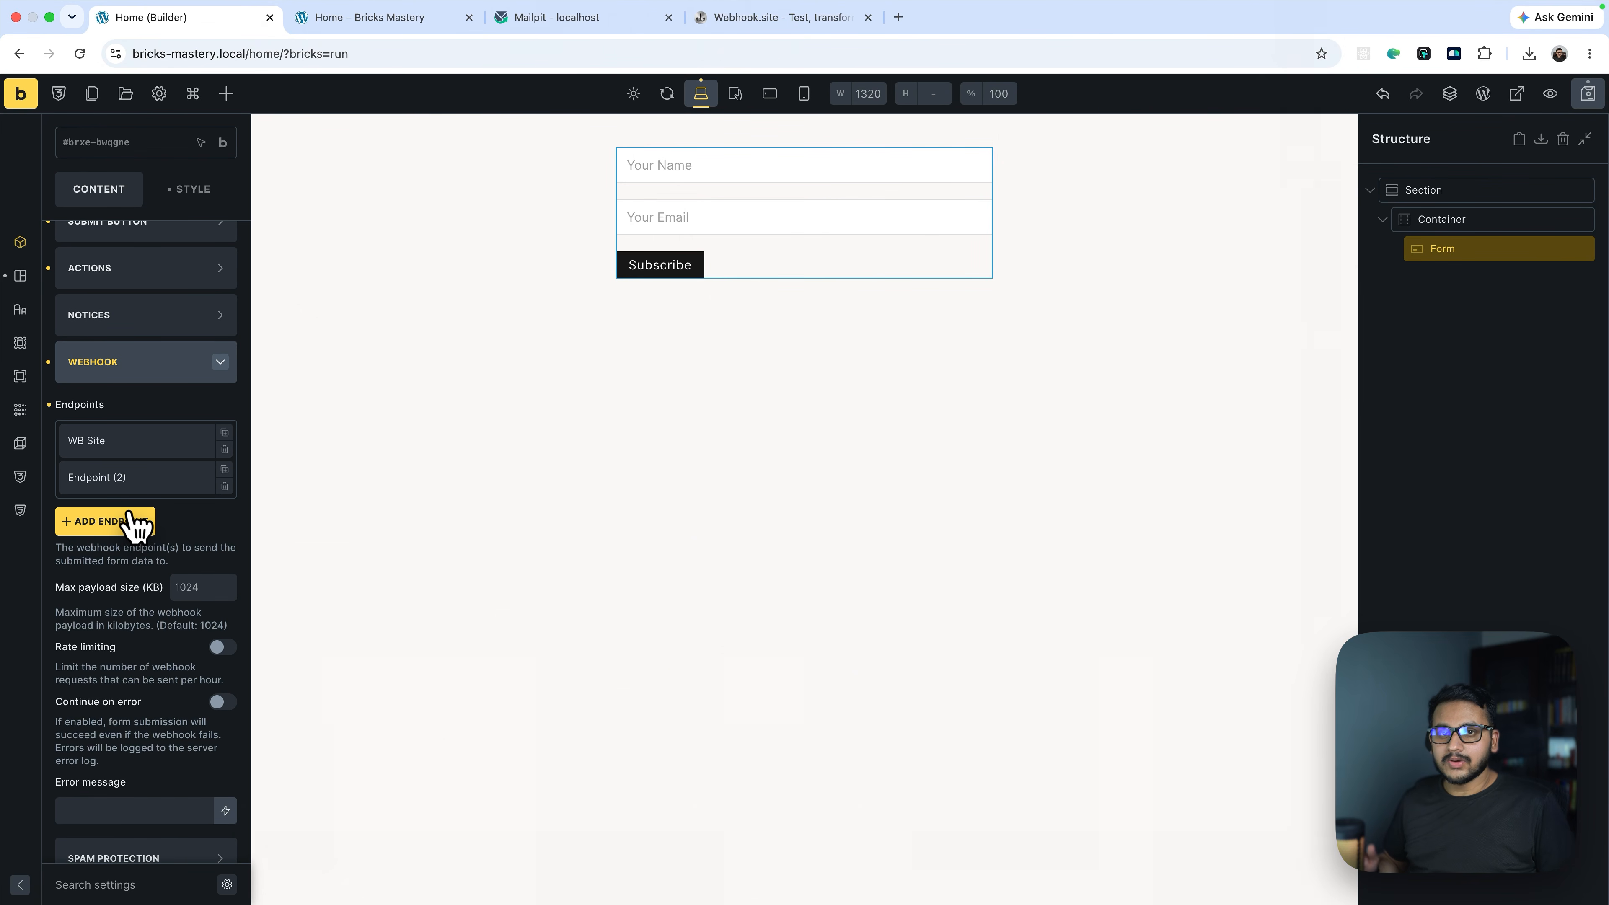
Expand Endpoint (2), delete it, and review the Max payload size setting
click(126, 477)
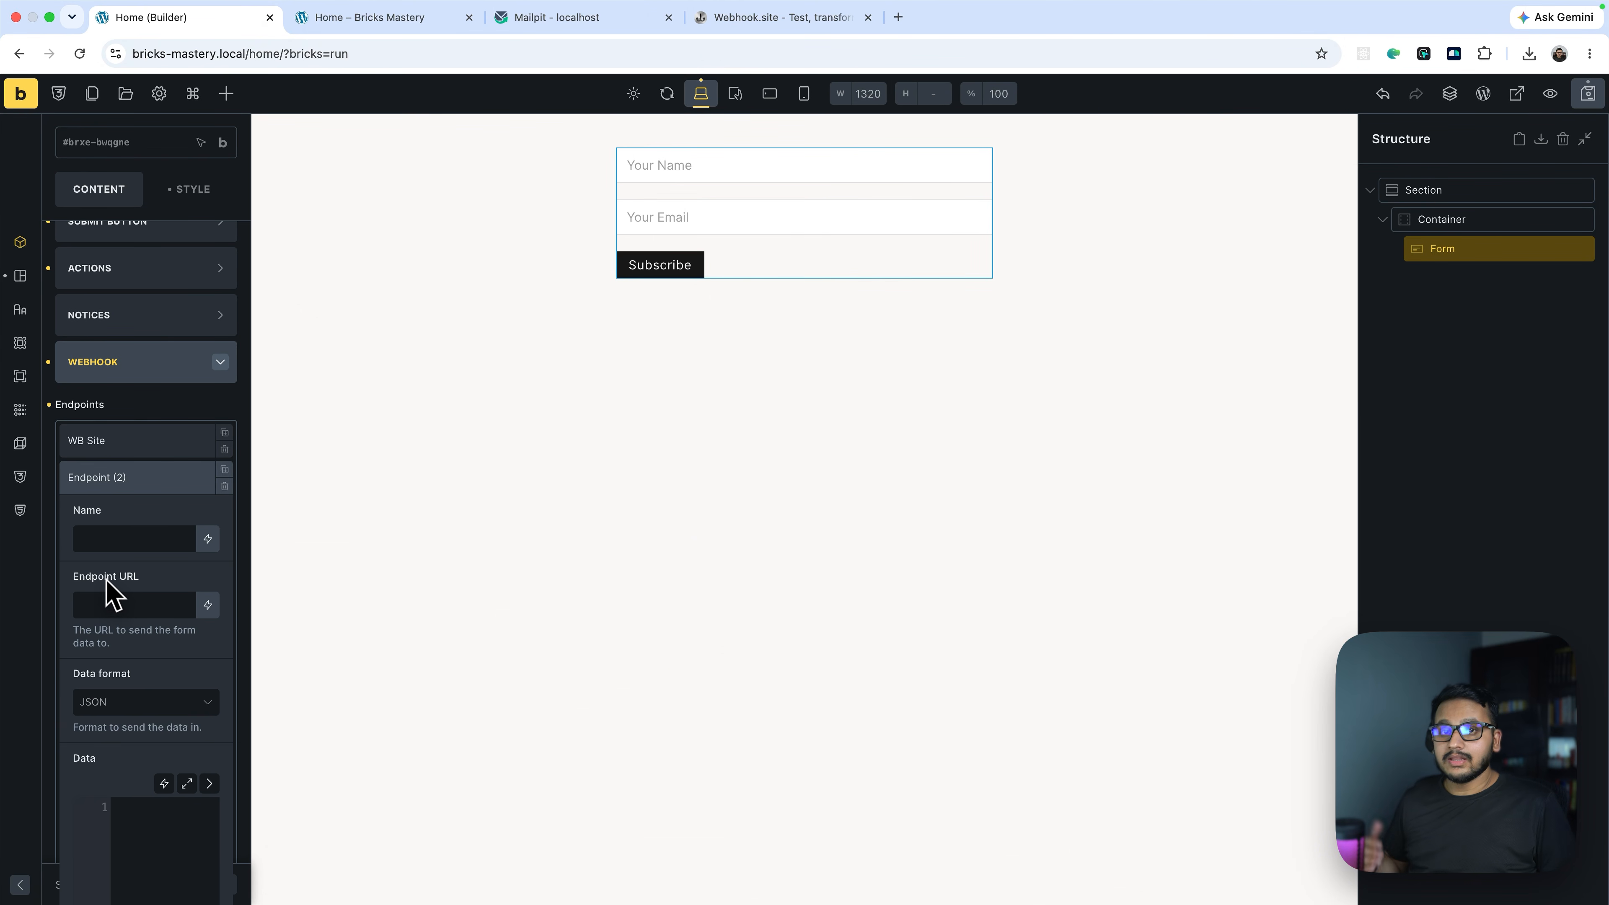
click(224, 486)
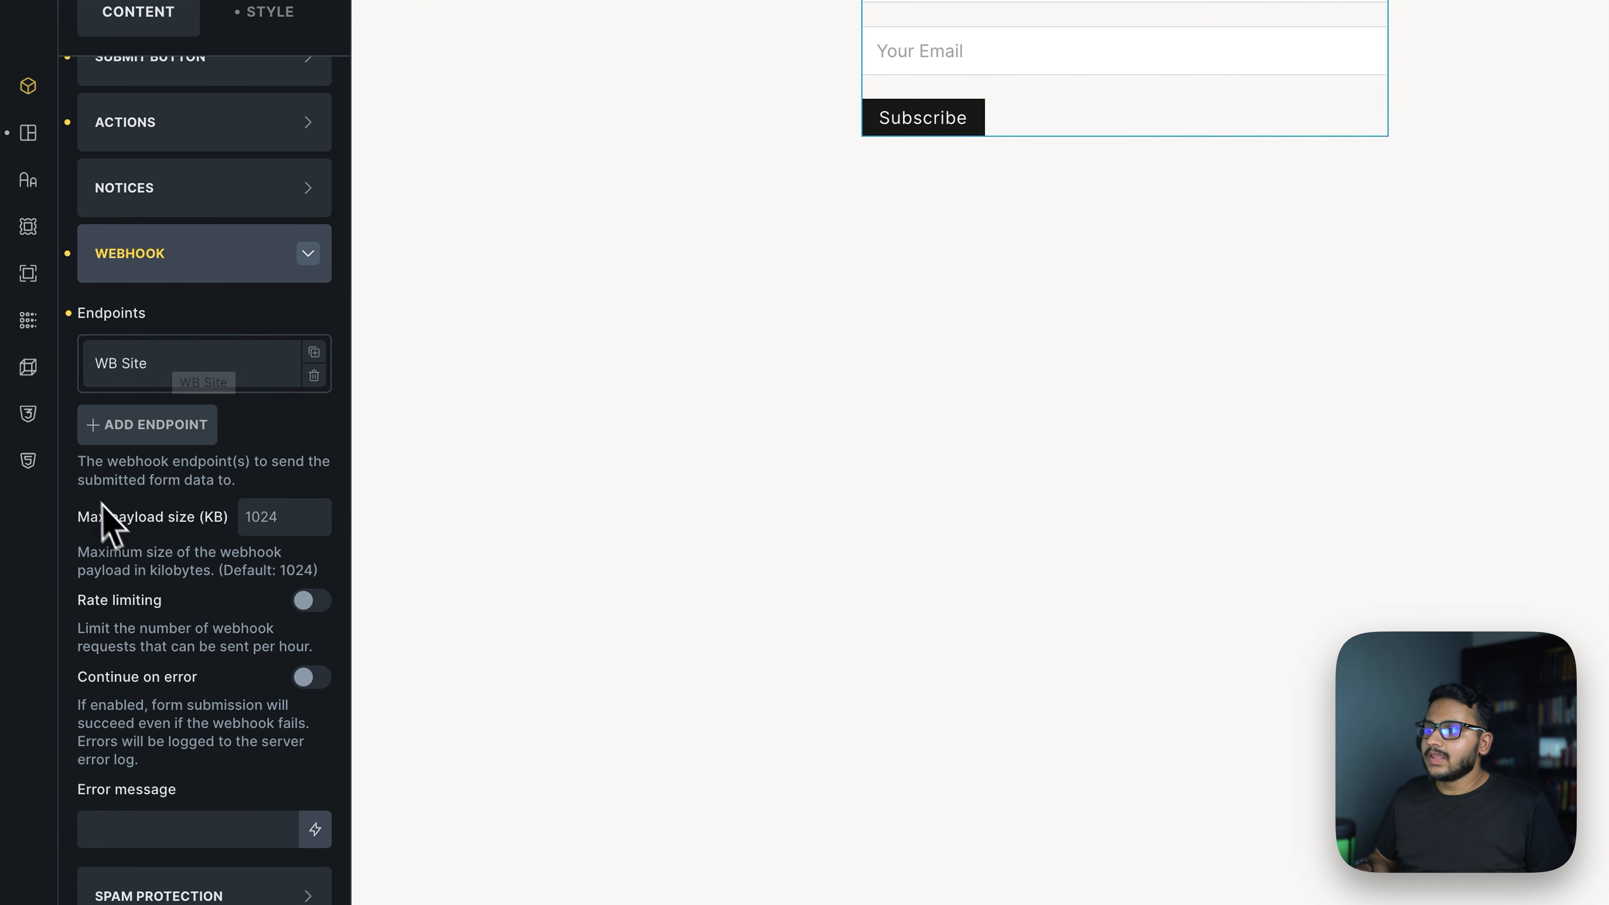
click(277, 517)
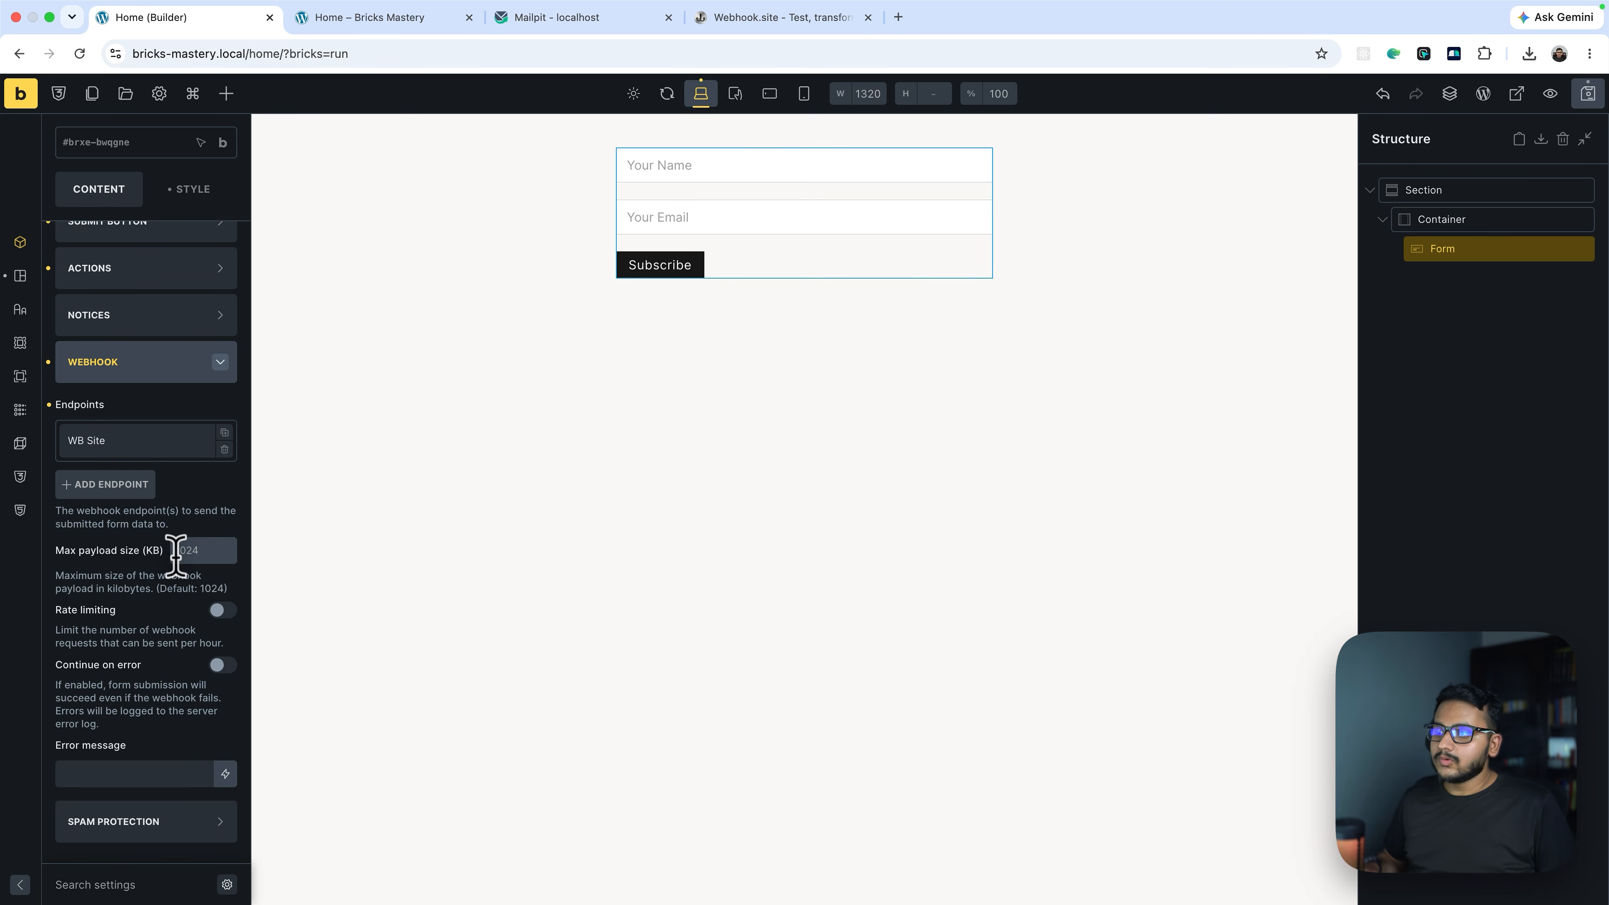
scroll(173, 566, down, 1)
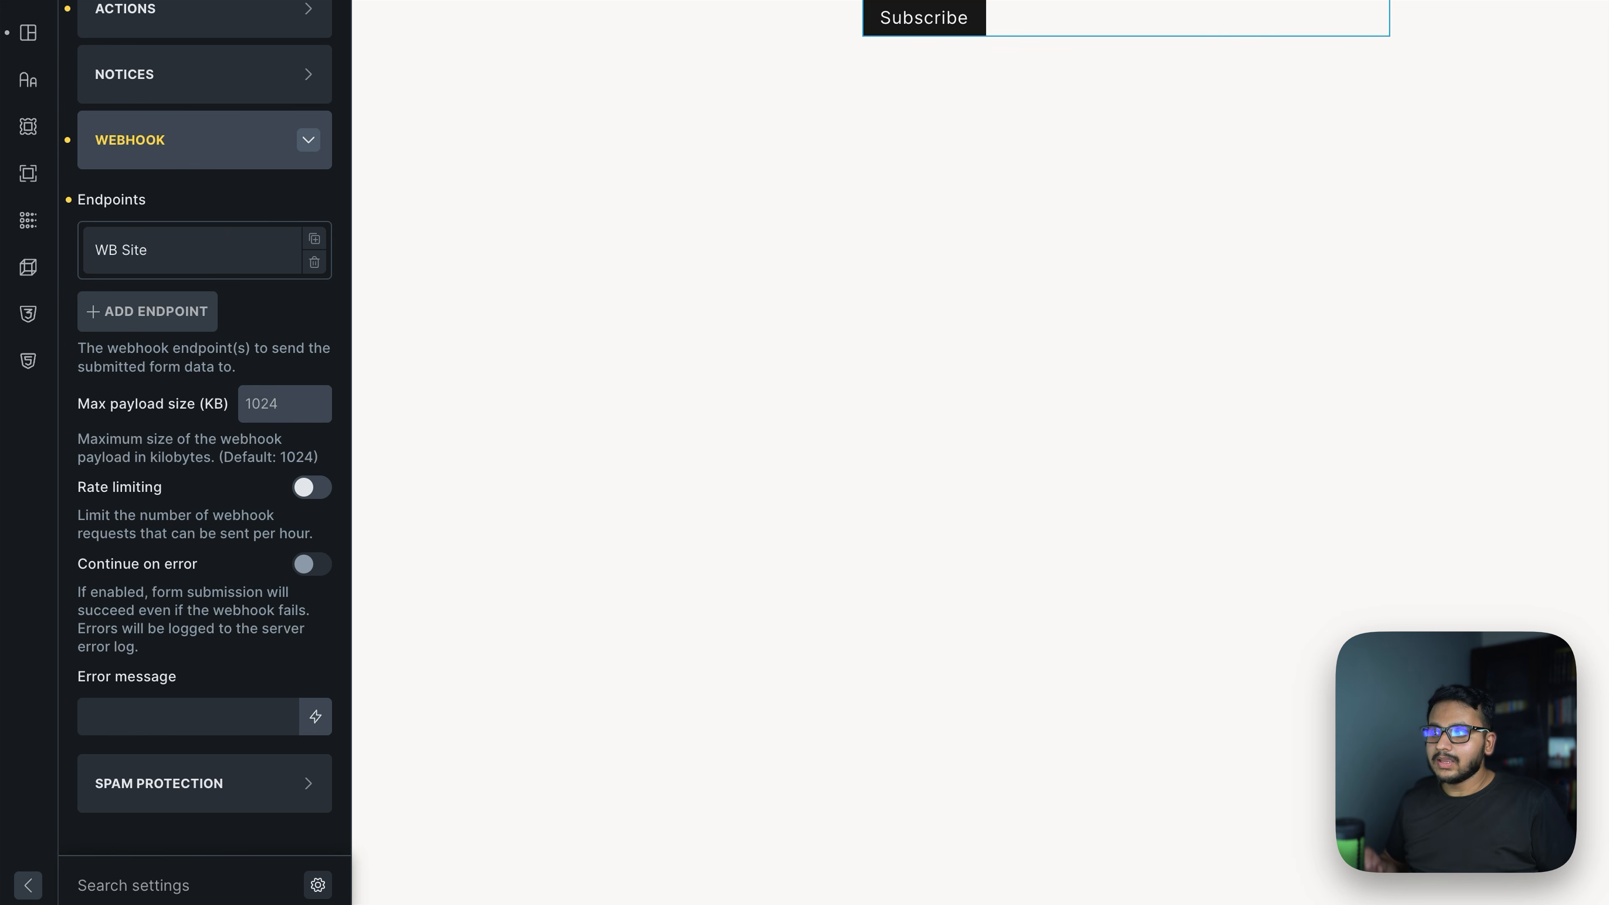
Switch on Rate limiting and enter 100 as the max requests per hour
click(319, 490)
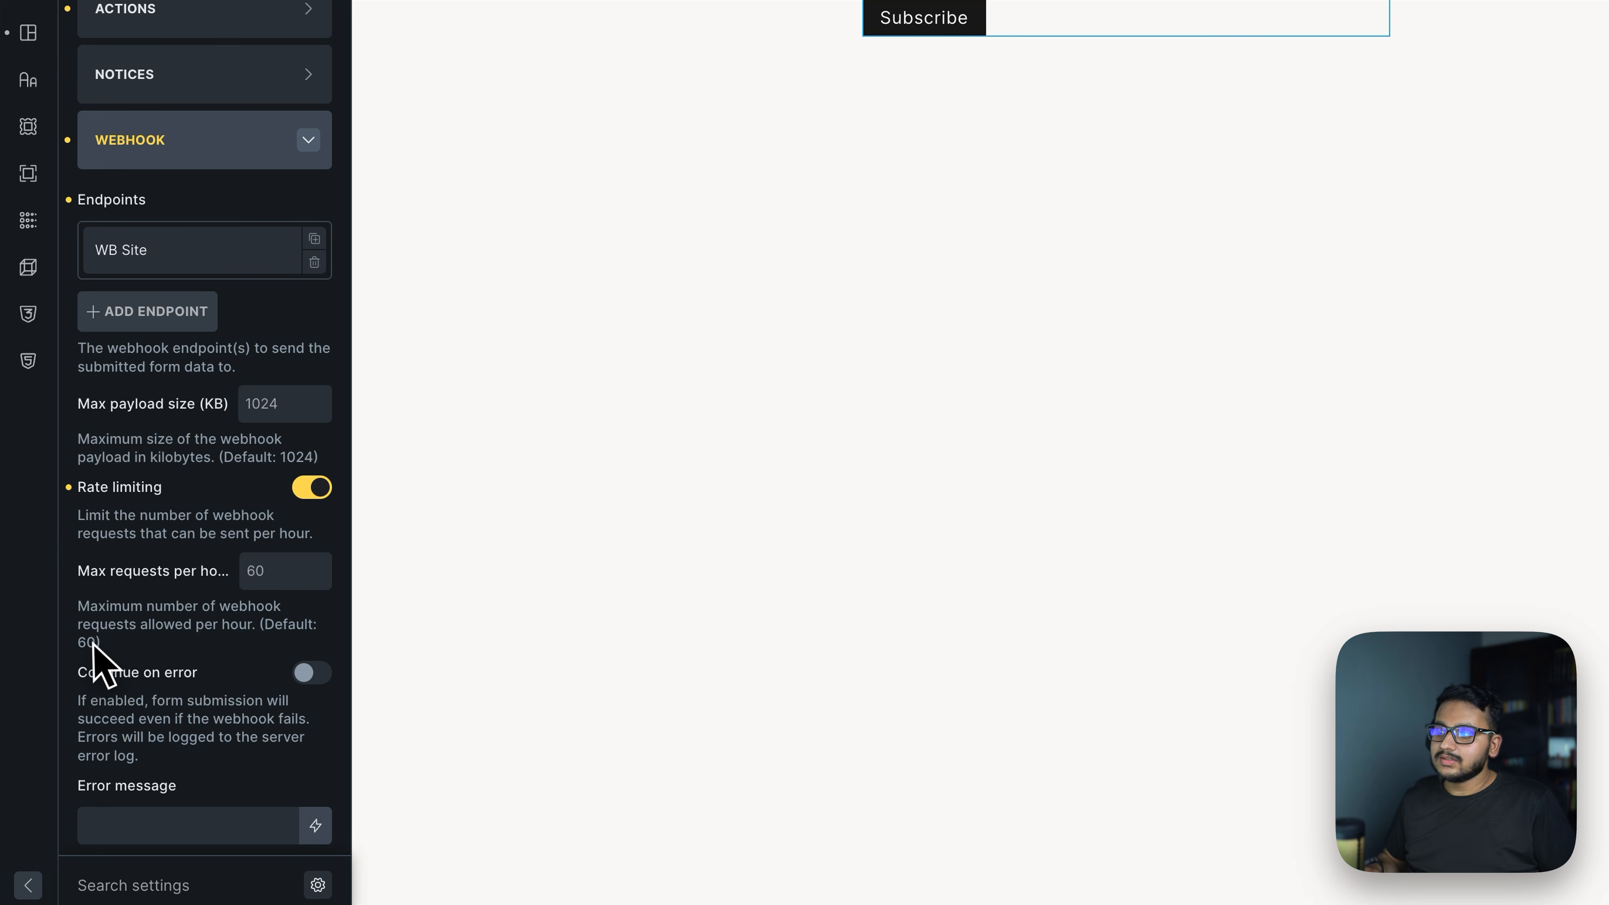
click(283, 574)
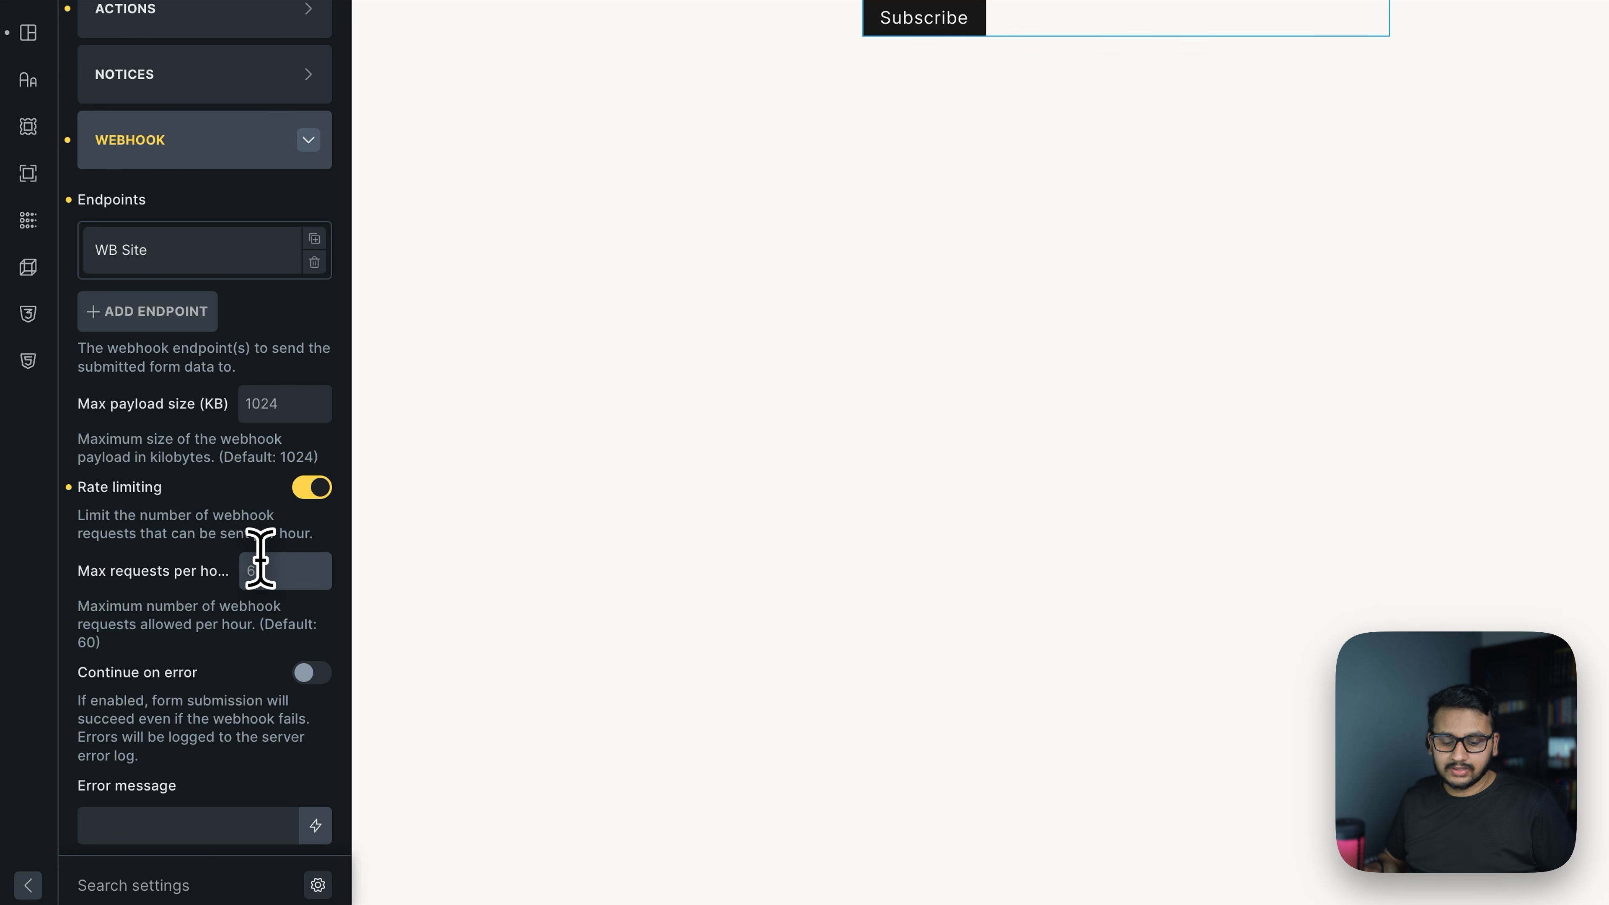
text(100)
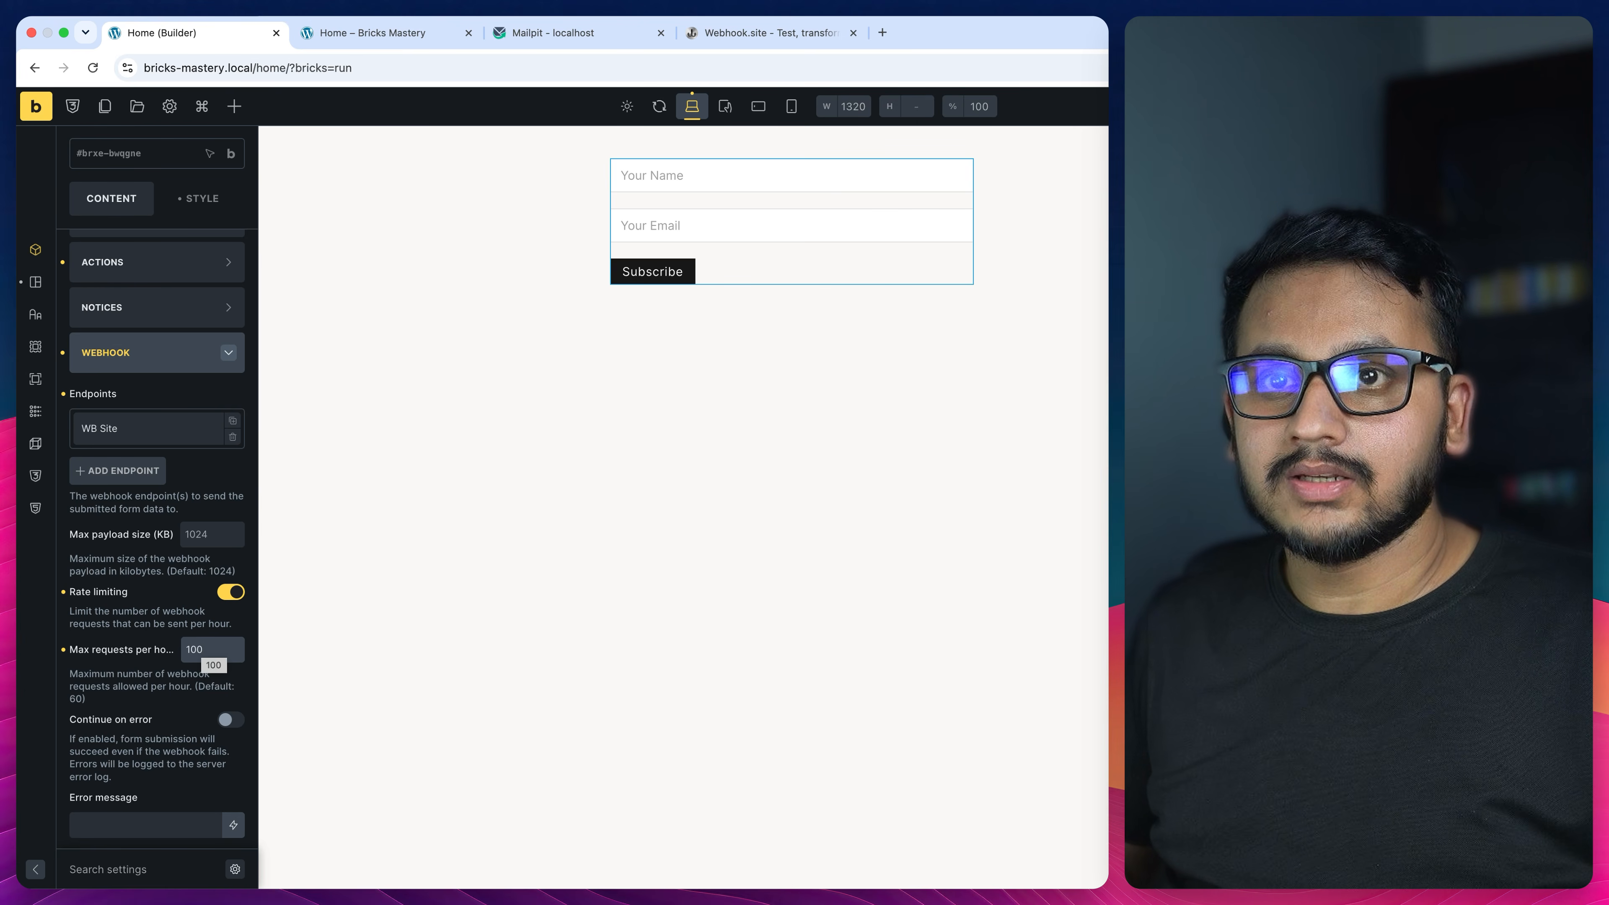
double_click(201, 649)
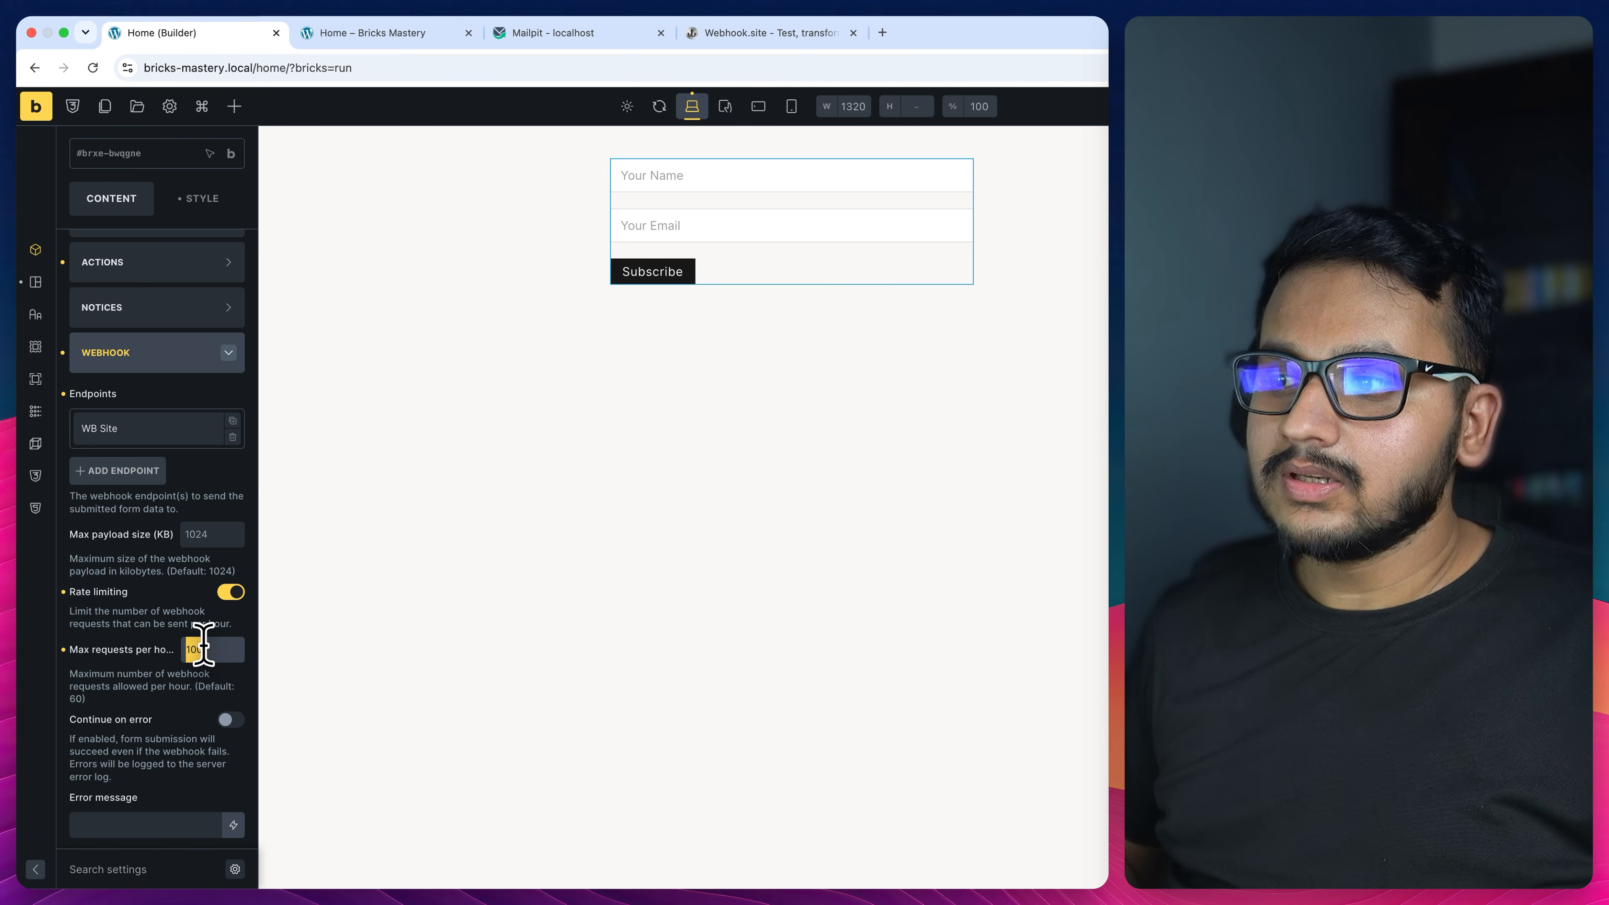
scroll(209, 646, down, 3)
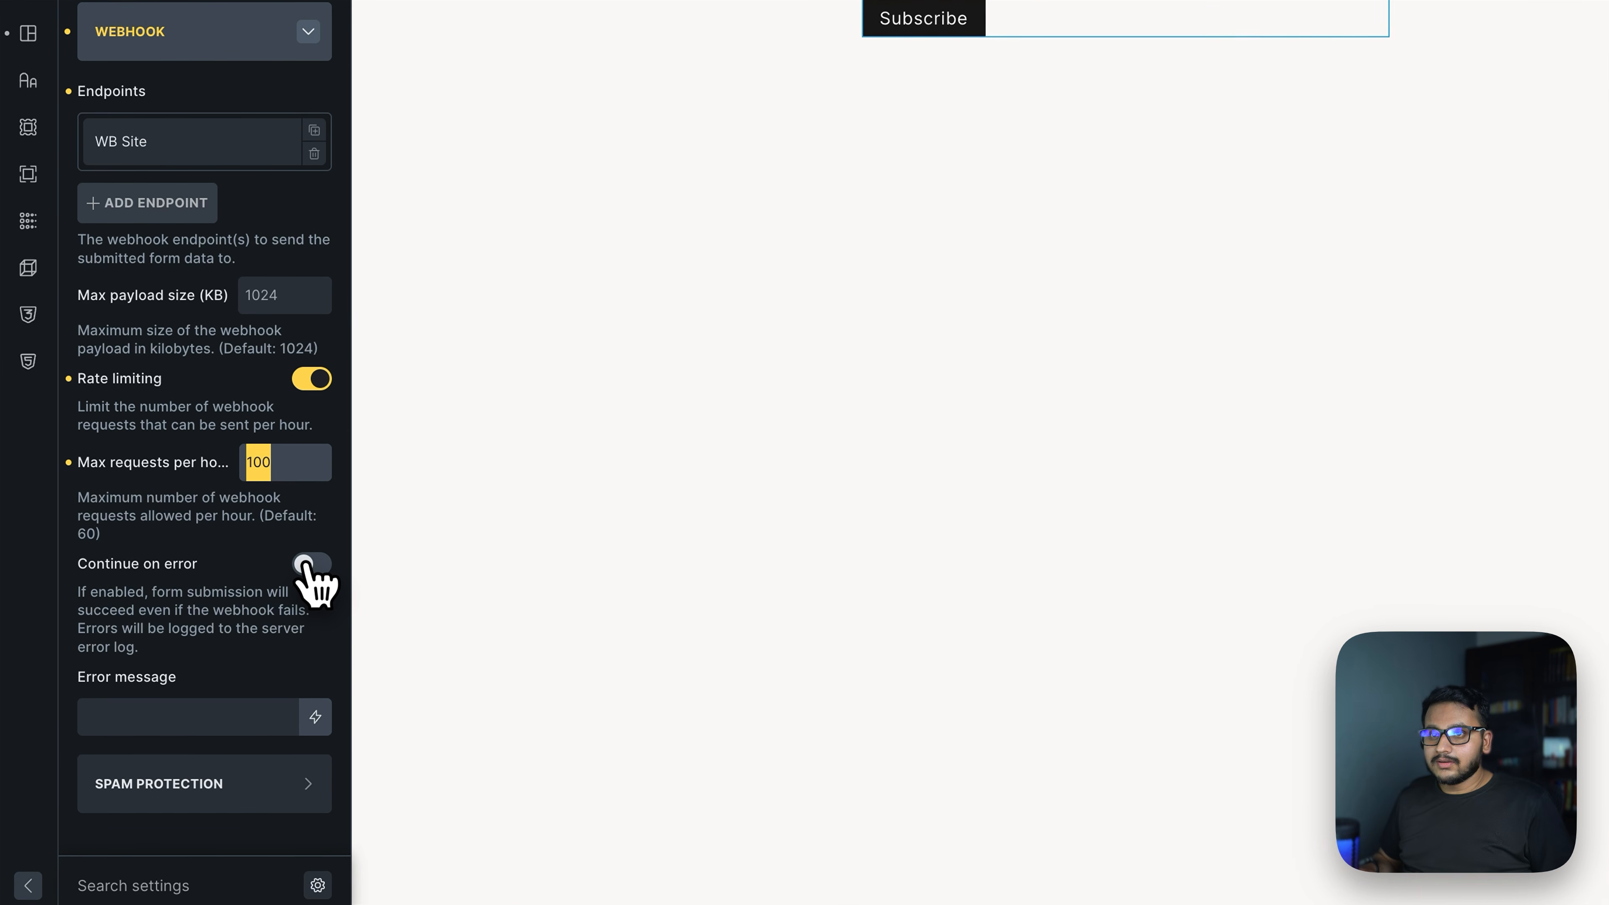
drag(81, 591, 167, 618)
click(189, 602)
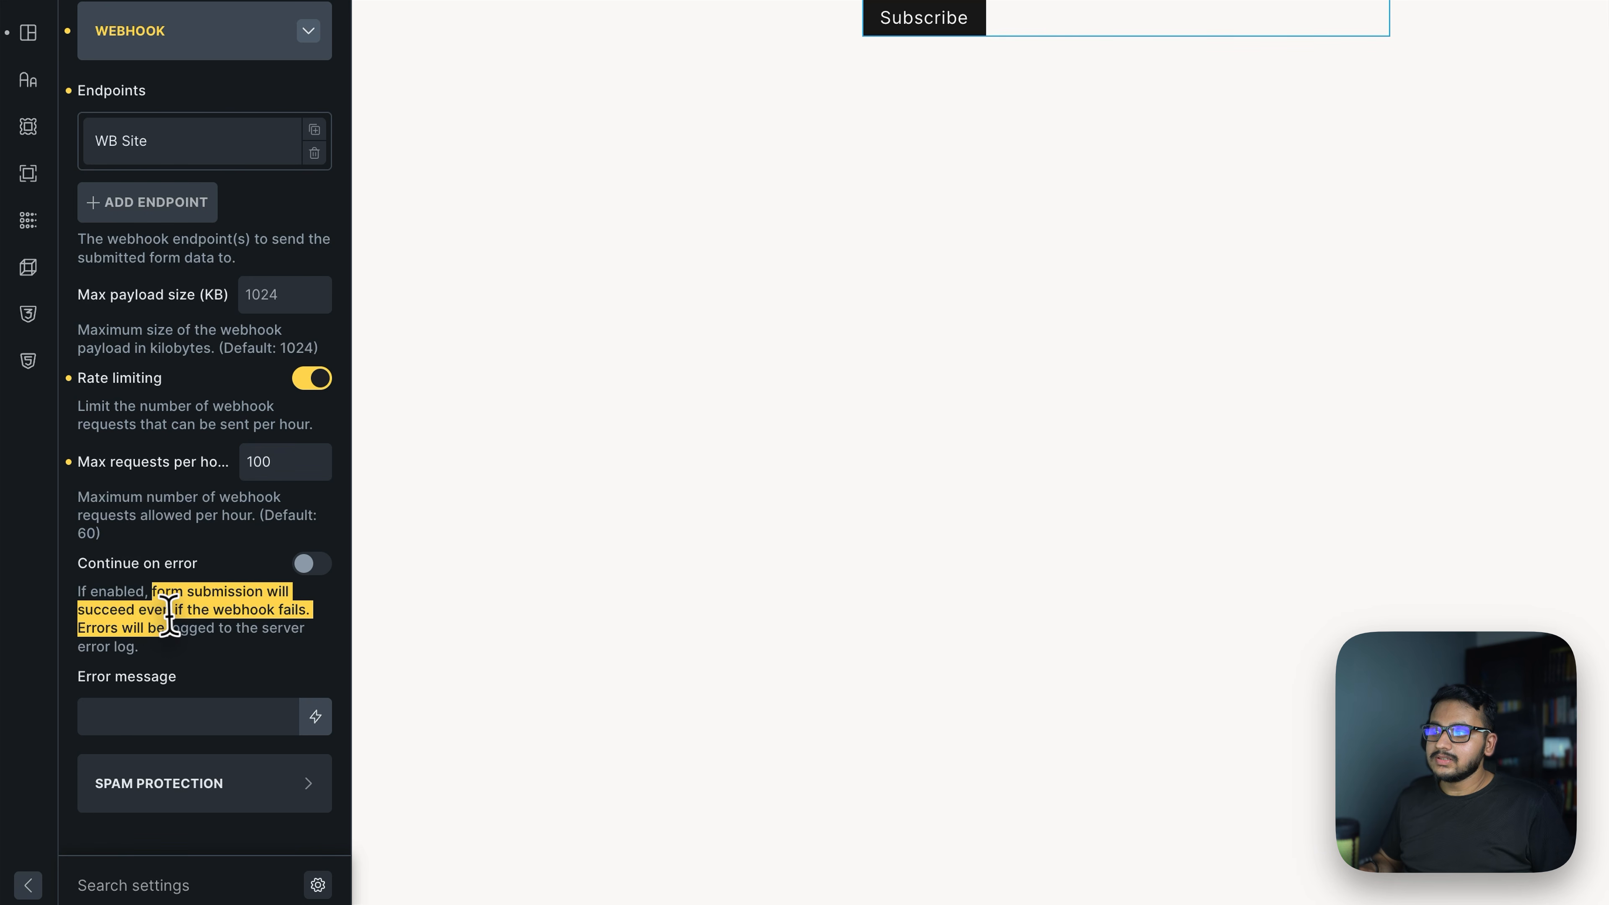
click(235, 620)
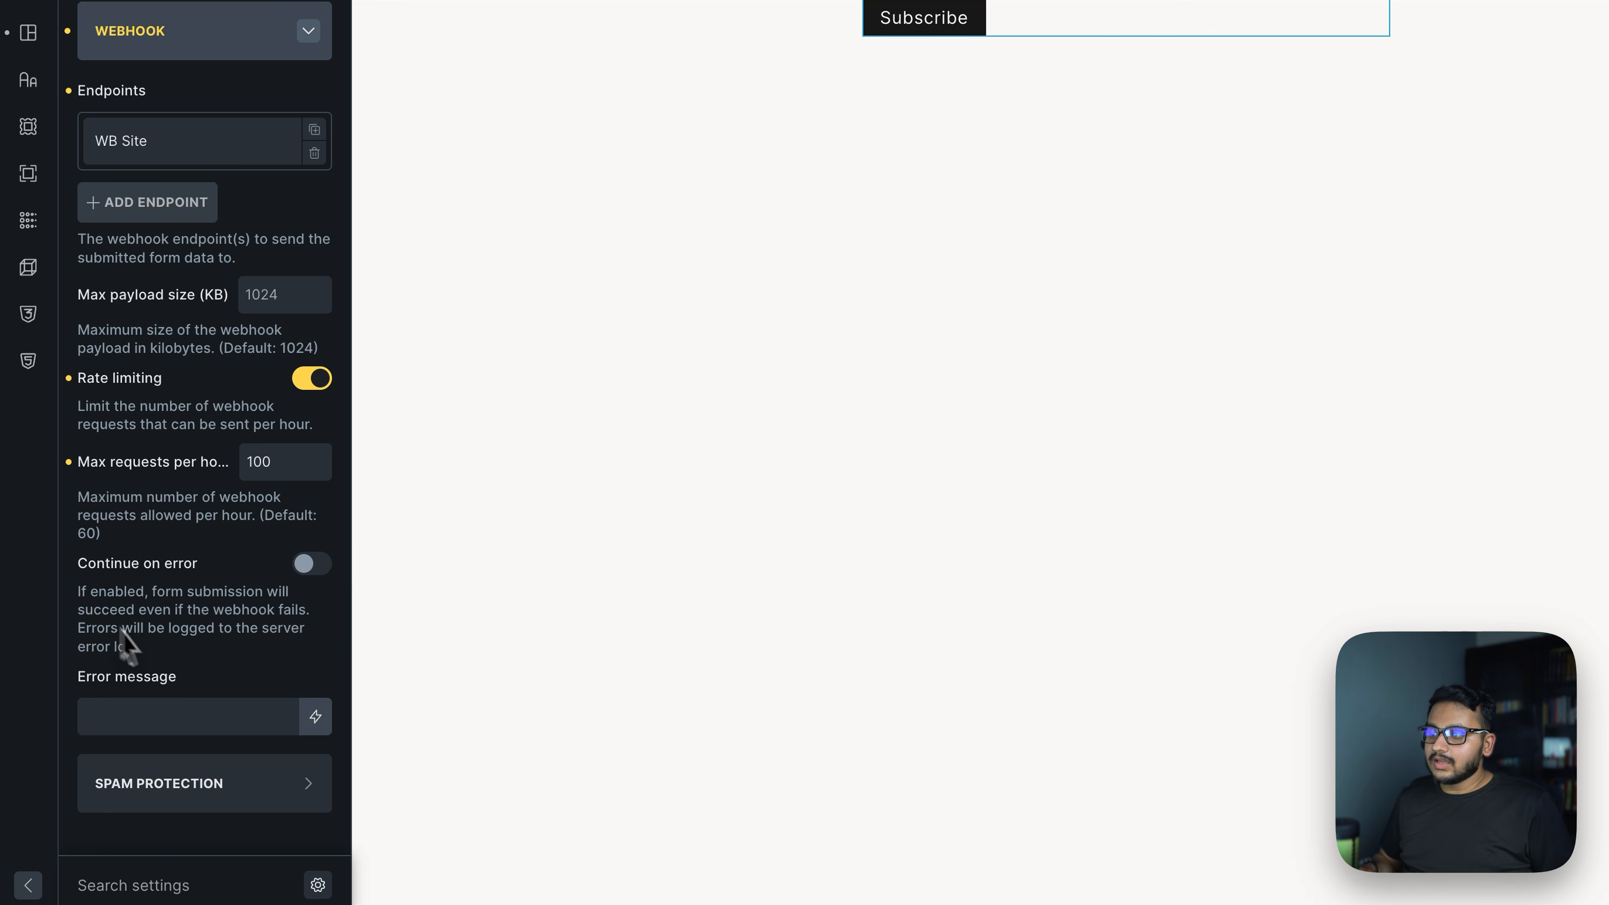
drag(112, 632, 87, 619)
click(85, 619)
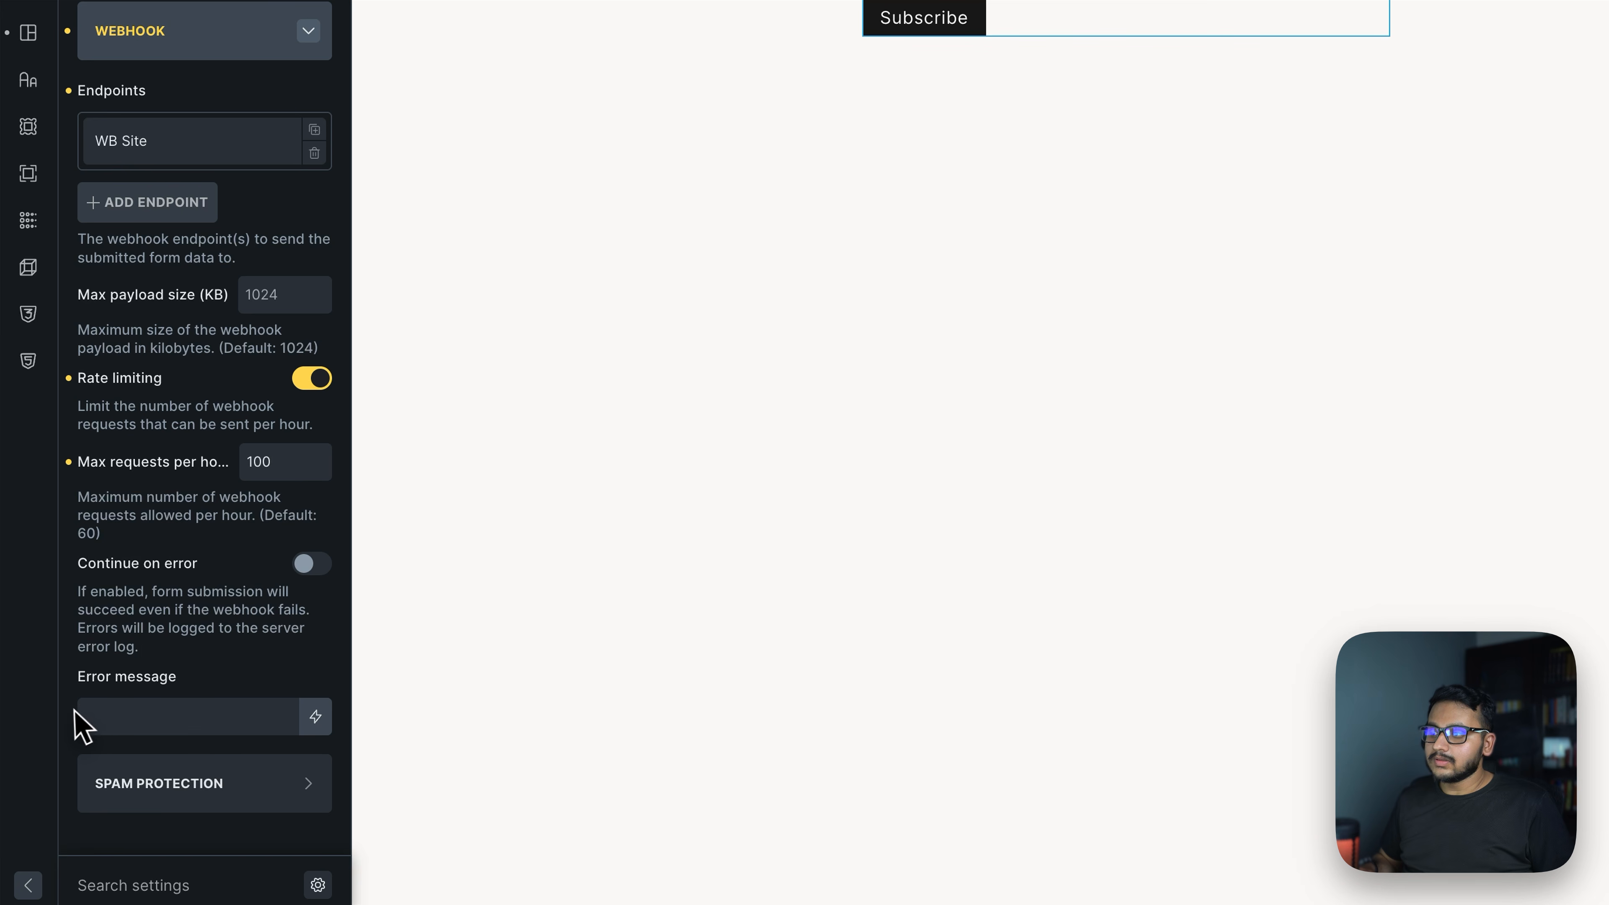
drag(75, 709, 155, 691)
click(162, 713)
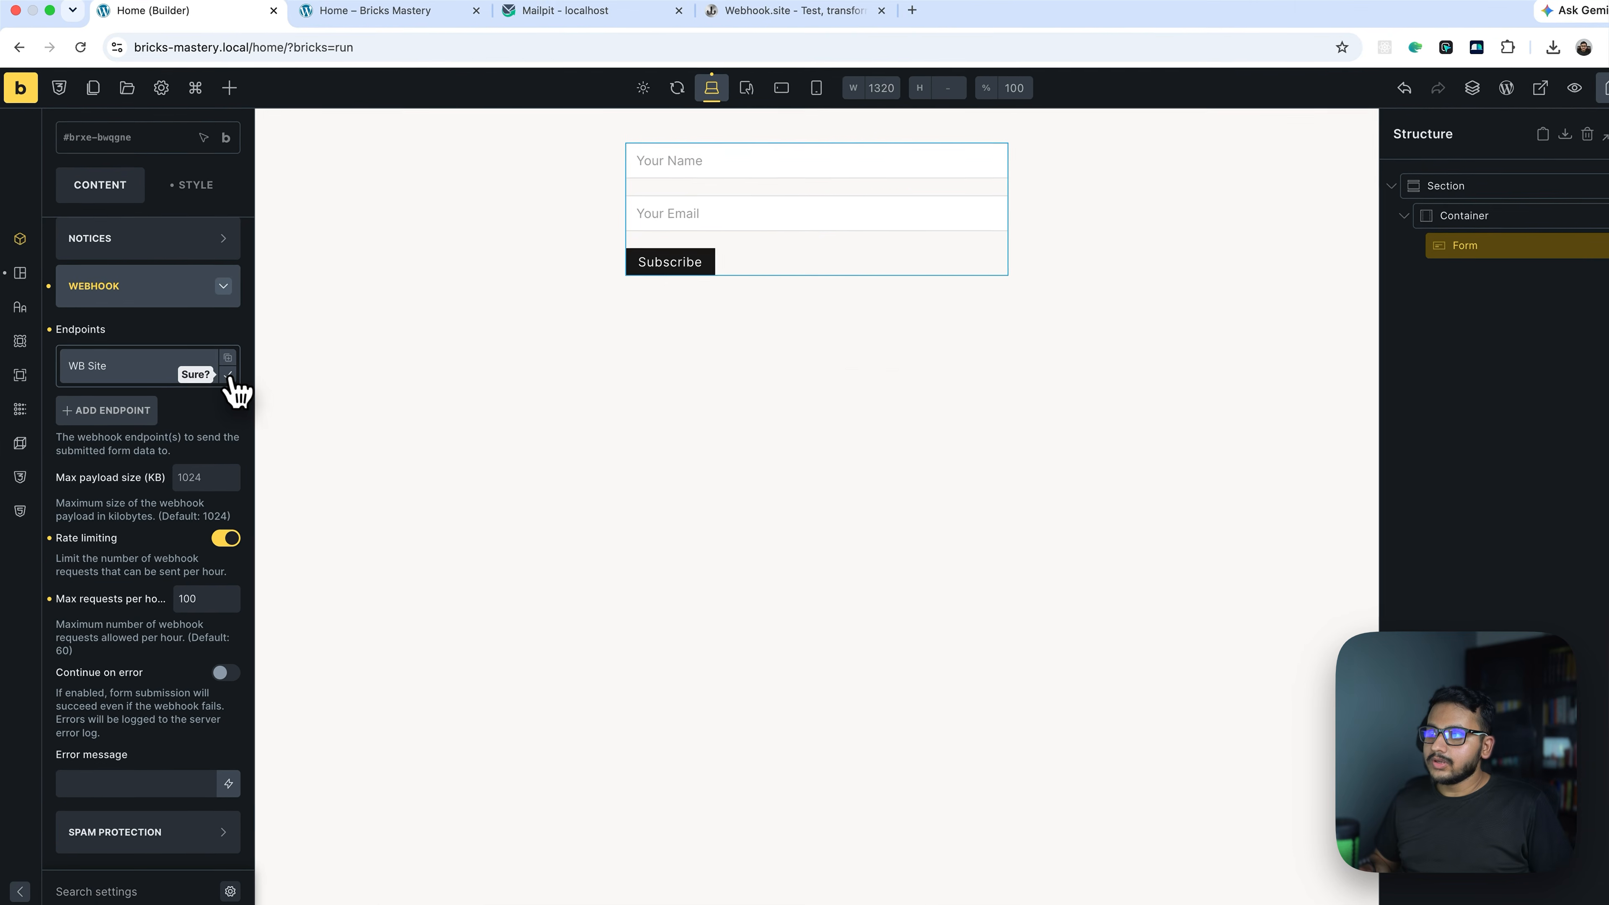
Delete WB Site, add a fresh empty endpoint, and switch to MailerPress's Incoming Webhooks page
click(232, 379)
click(117, 412)
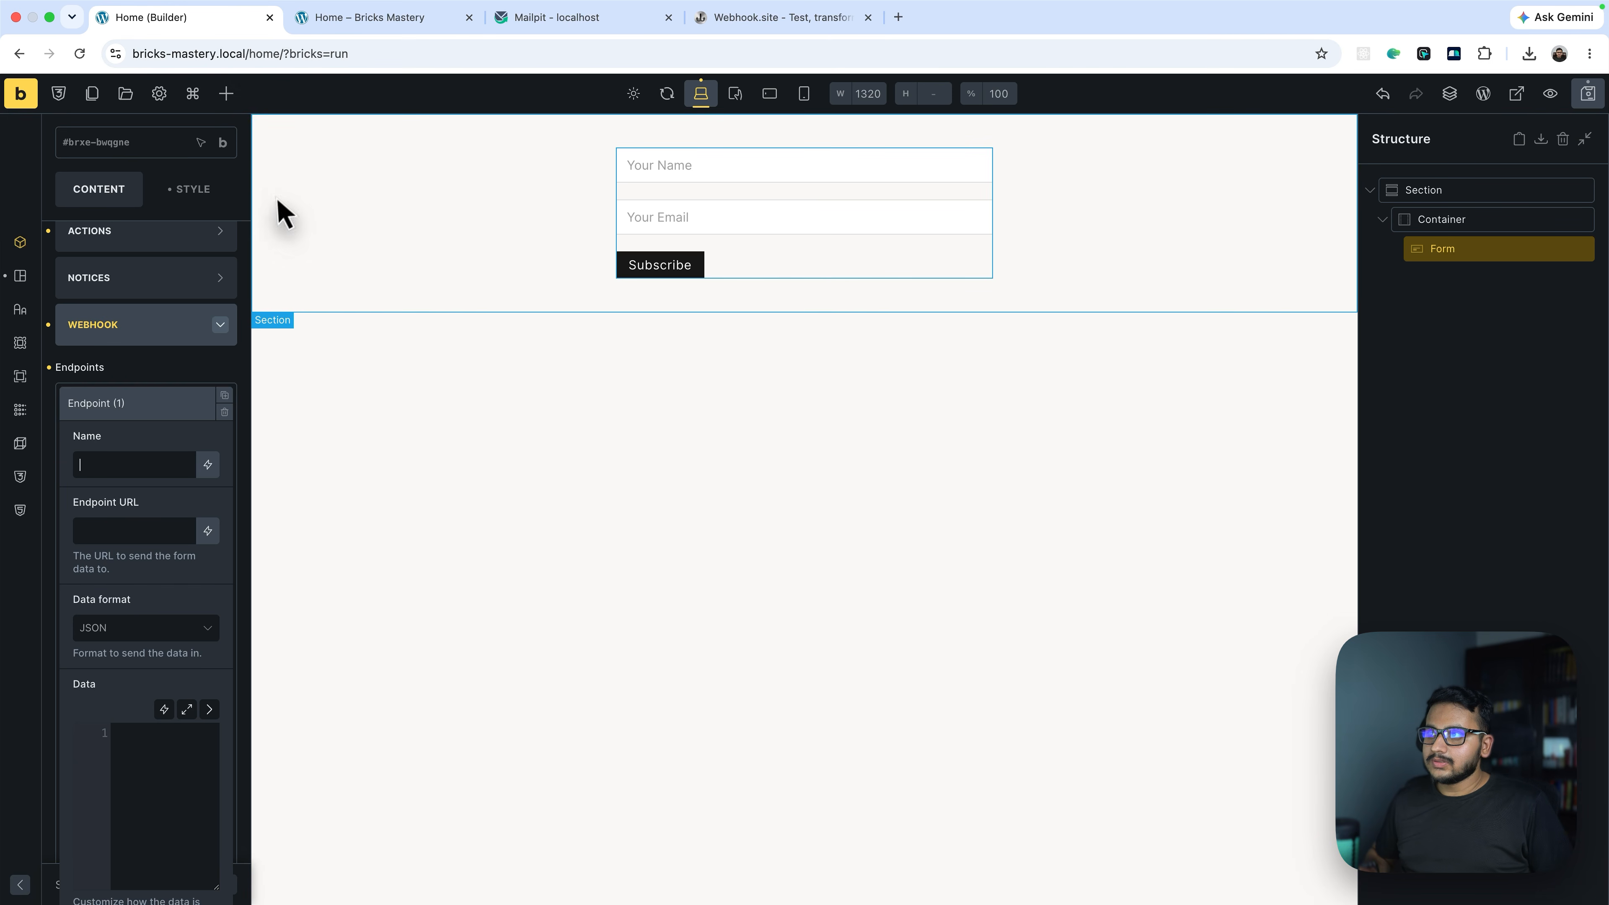
key(ctrl+Right)
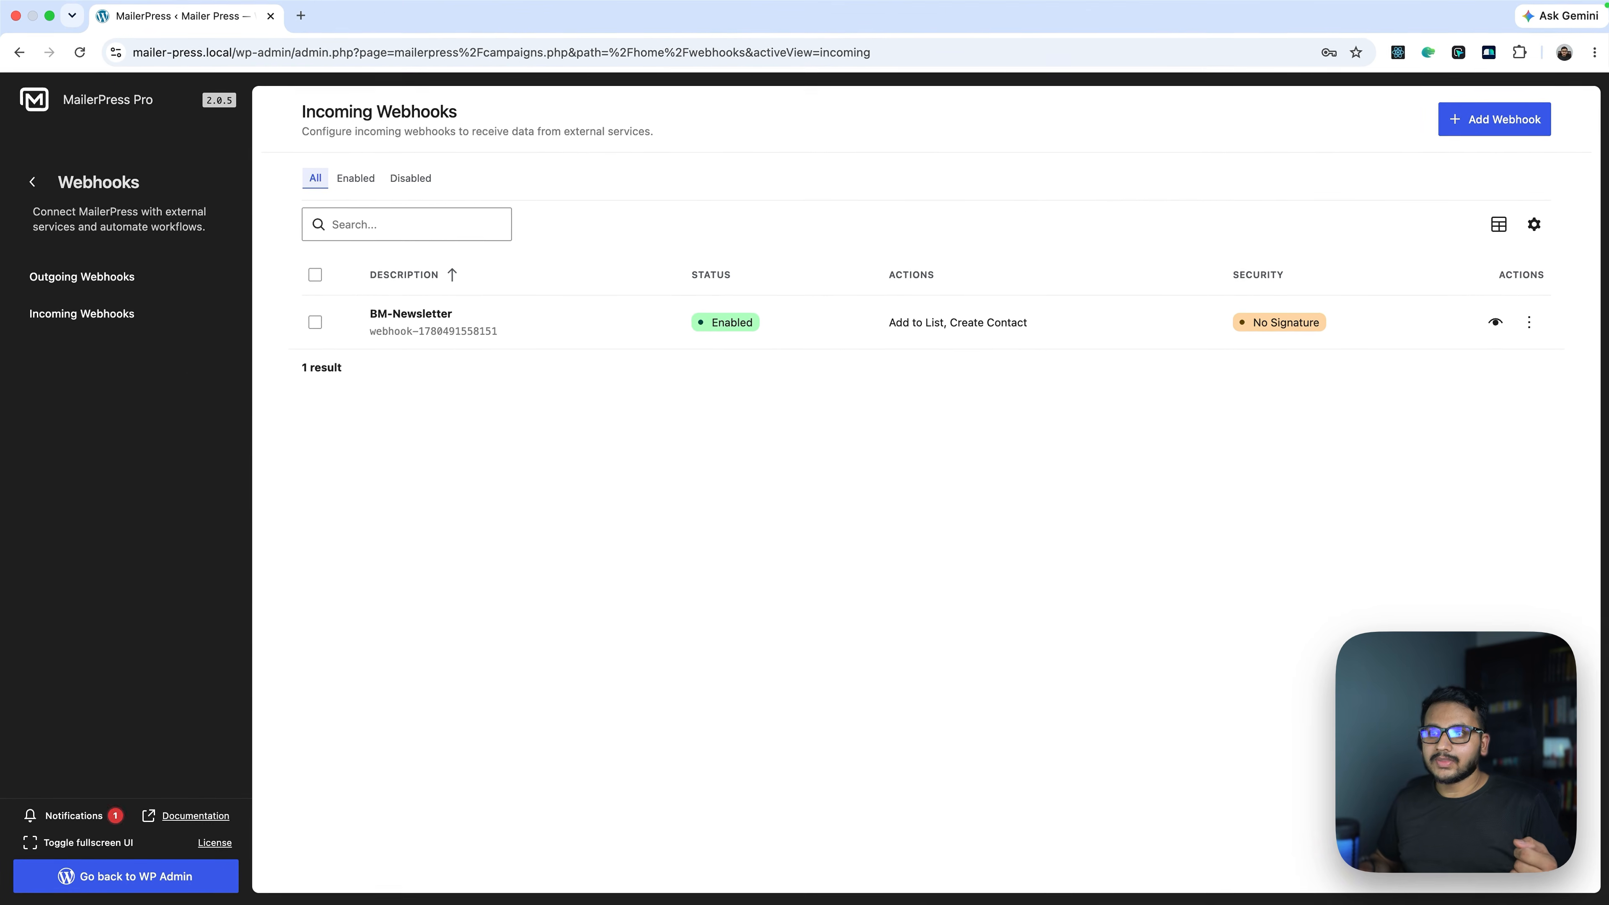
Glance at the BM-Newsletter row's options, then bring up the Add Webhook form
click(1524, 324)
click(525, 315)
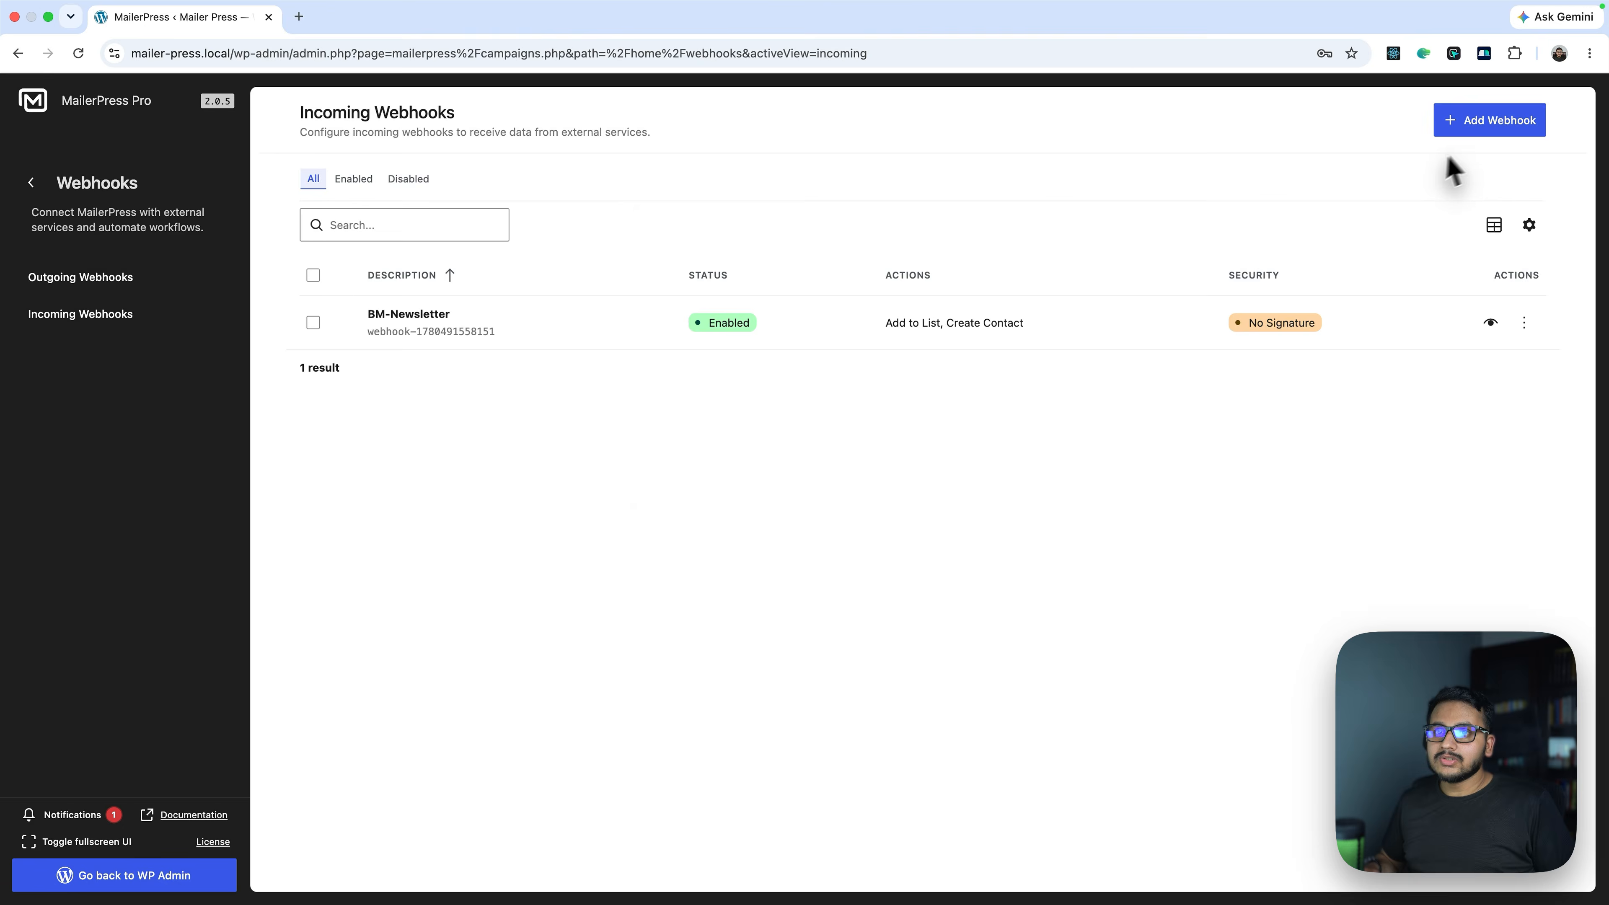
click(1170, 99)
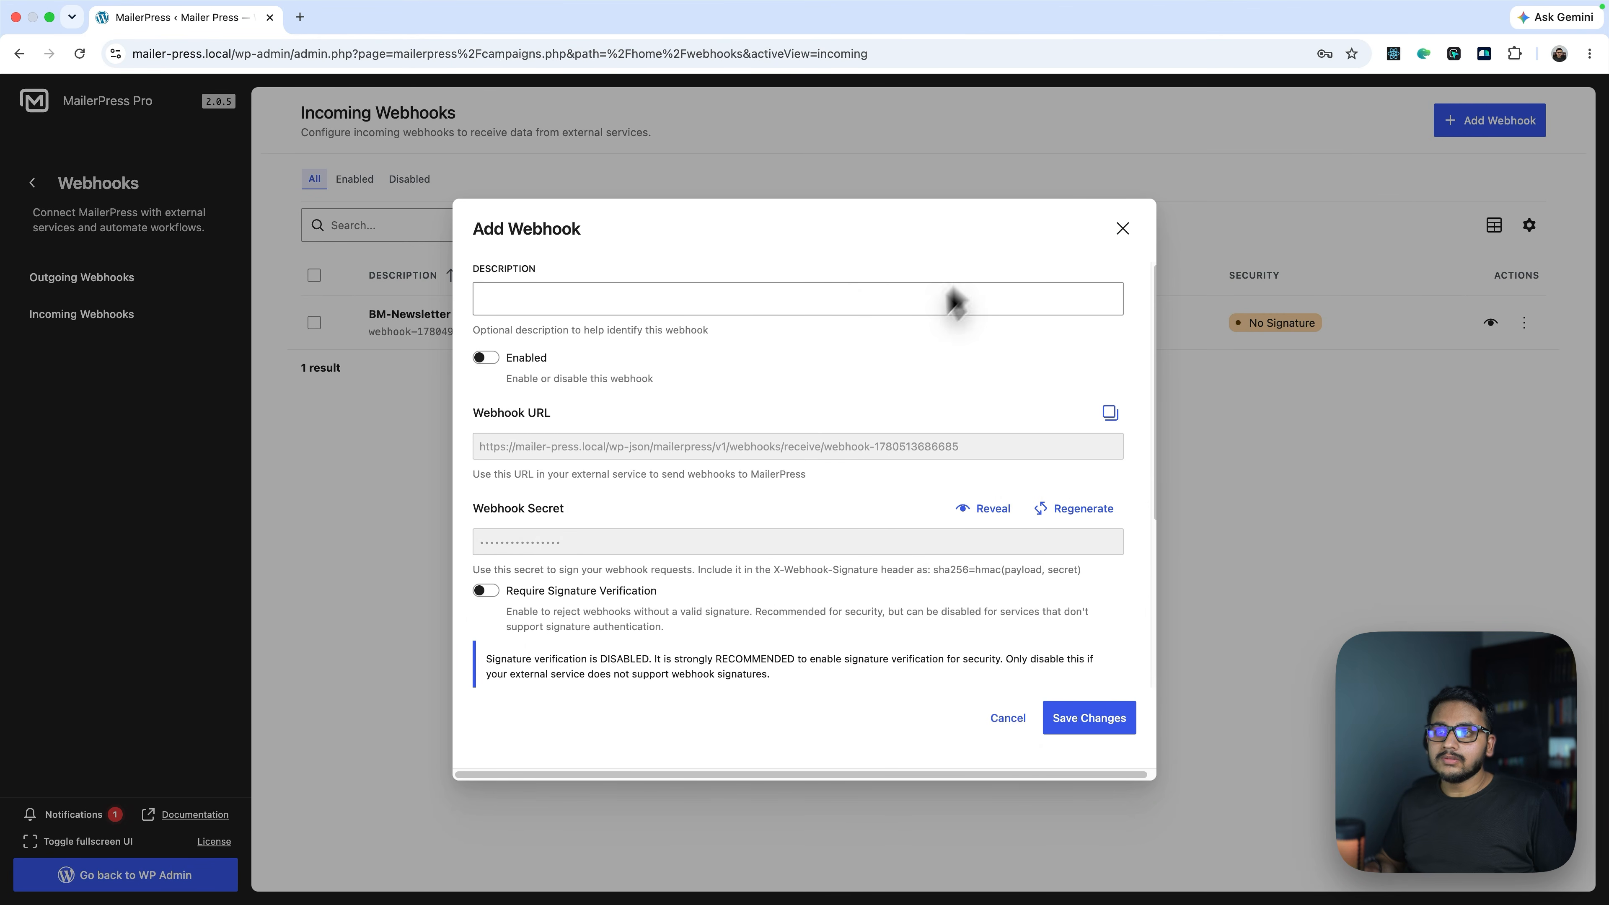
Open the BM-Newsletter webhook's edit settings and copy its Webhook URL
click(1123, 236)
click(1524, 322)
click(1528, 368)
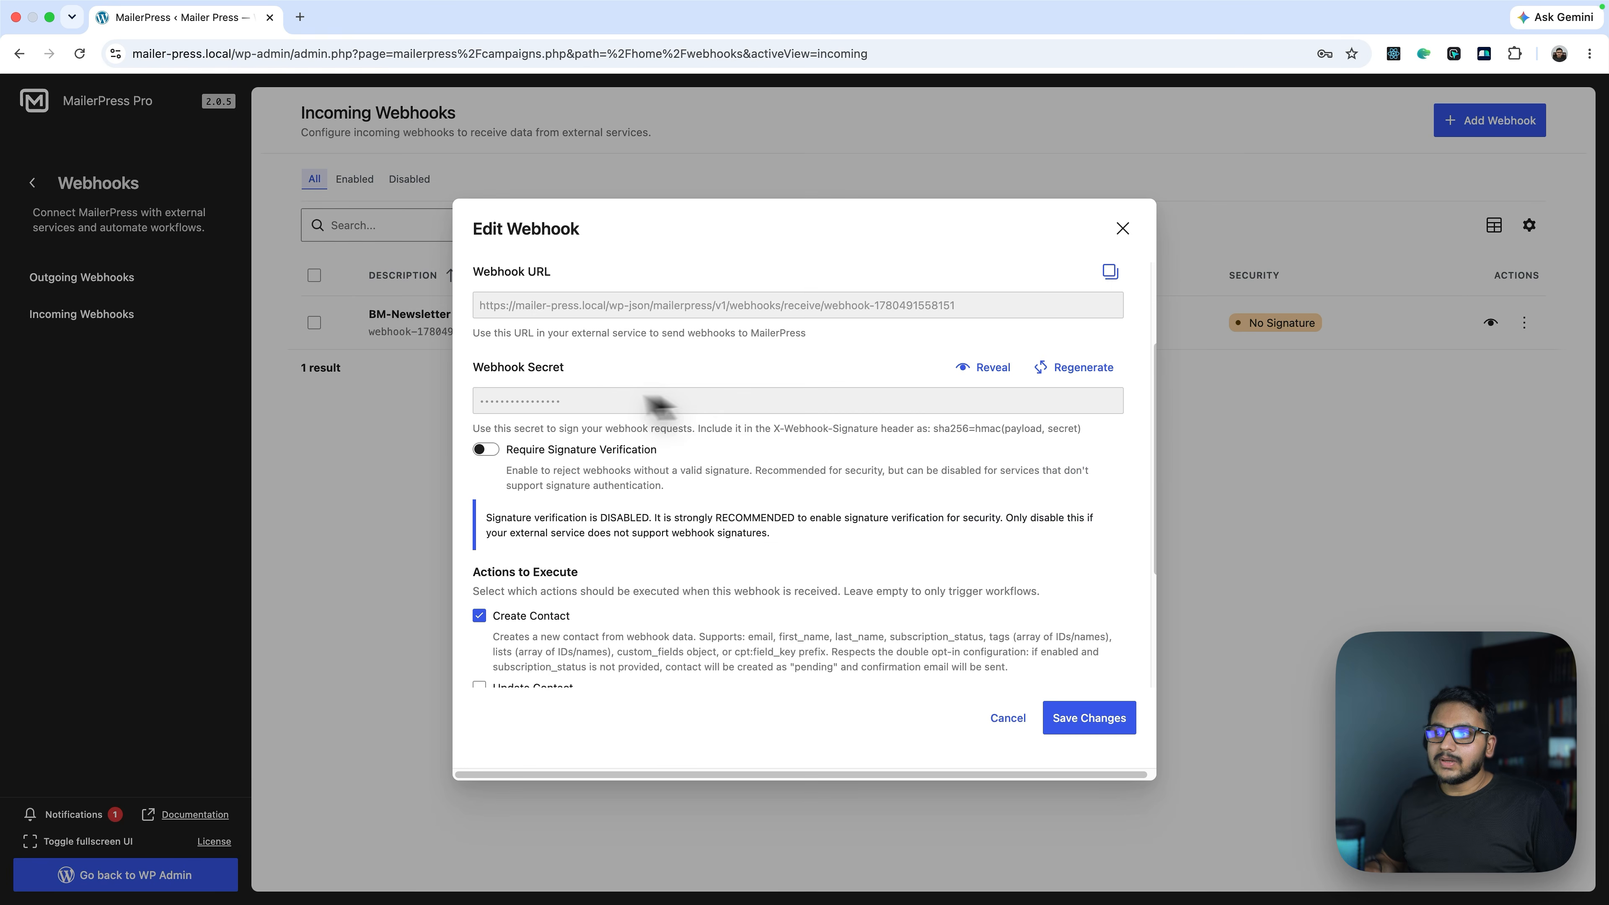
drag(475, 411, 561, 416)
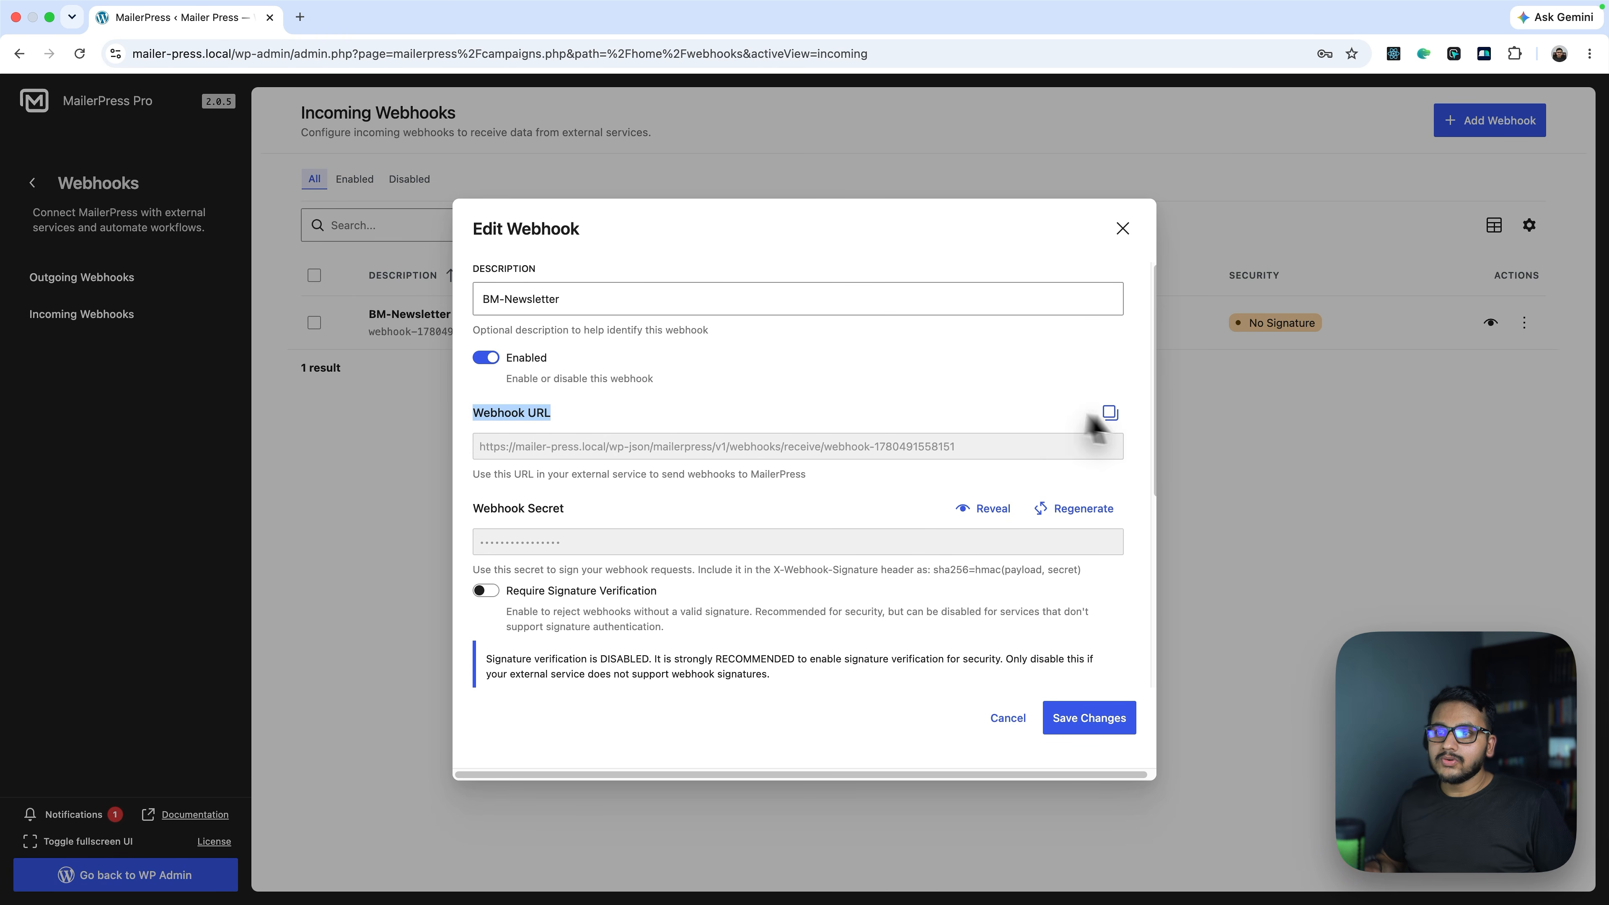
click(1110, 413)
Review Create Contact's supported fields (first_name, last_name) and save the BM-Newsletter webhook
scroll(933, 482, down, 5)
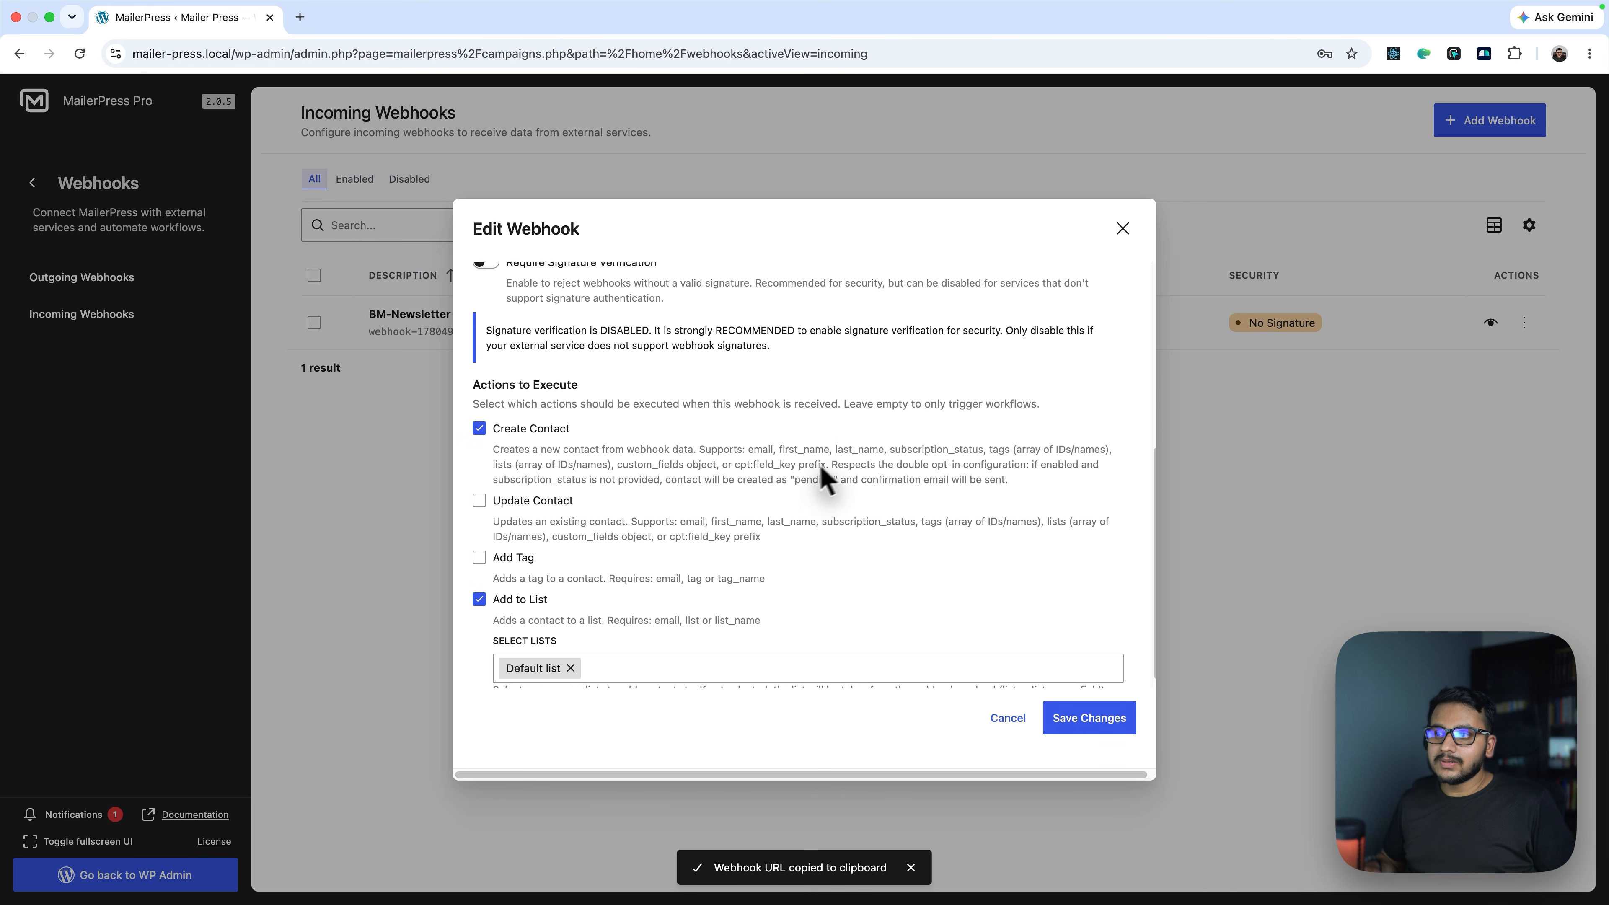
drag(493, 439, 618, 436)
click(619, 436)
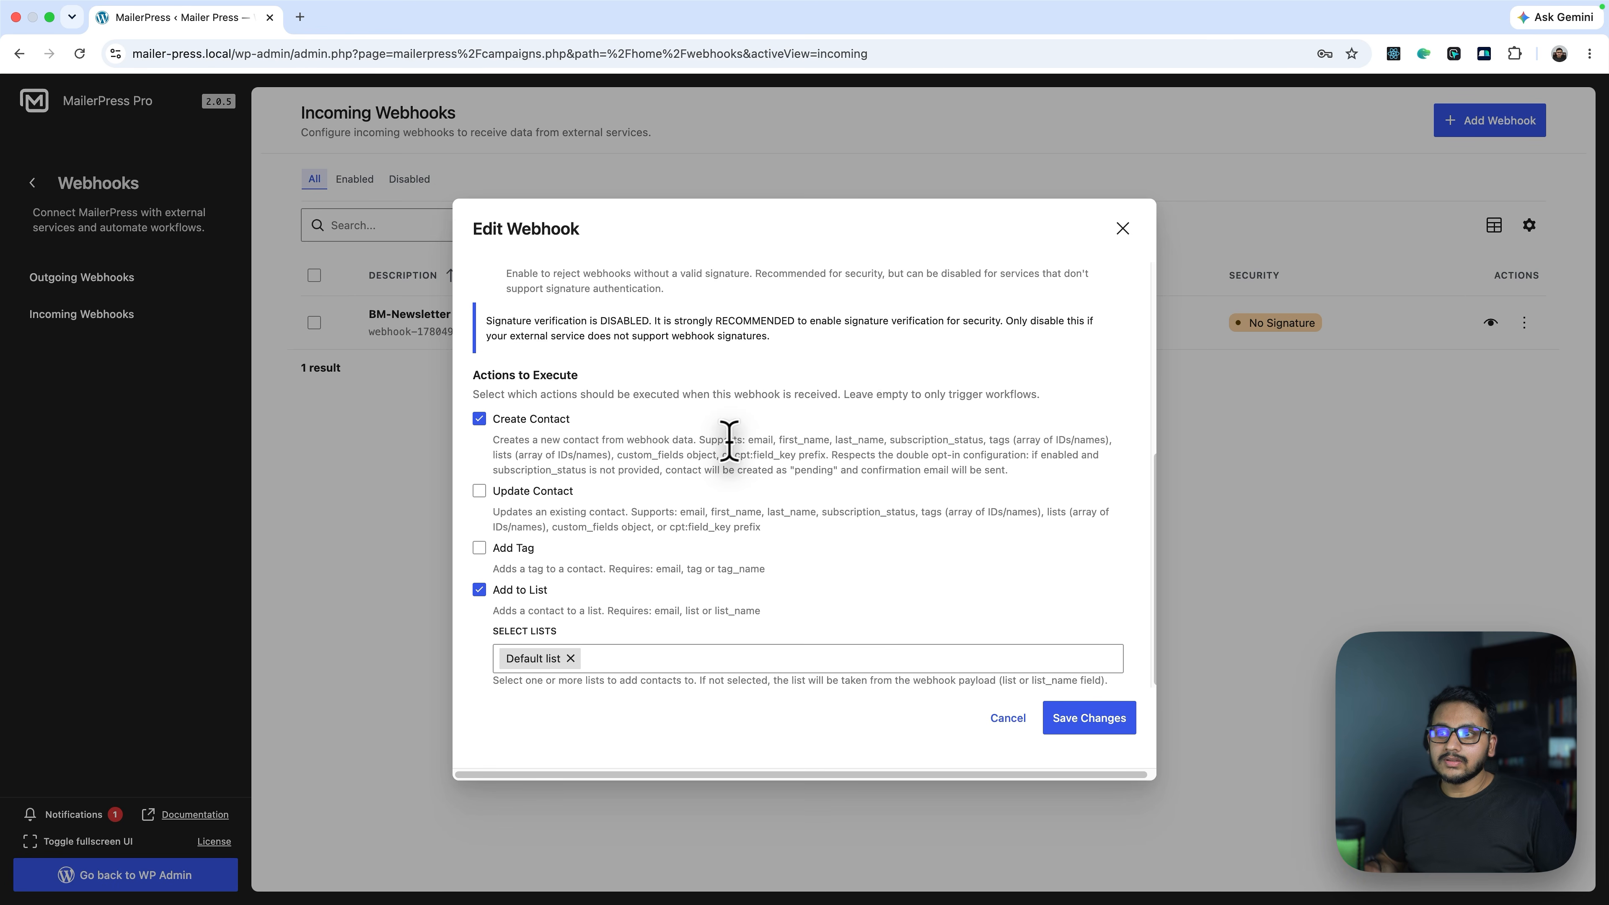
double_click(792, 438)
double_click(875, 438)
click(910, 439)
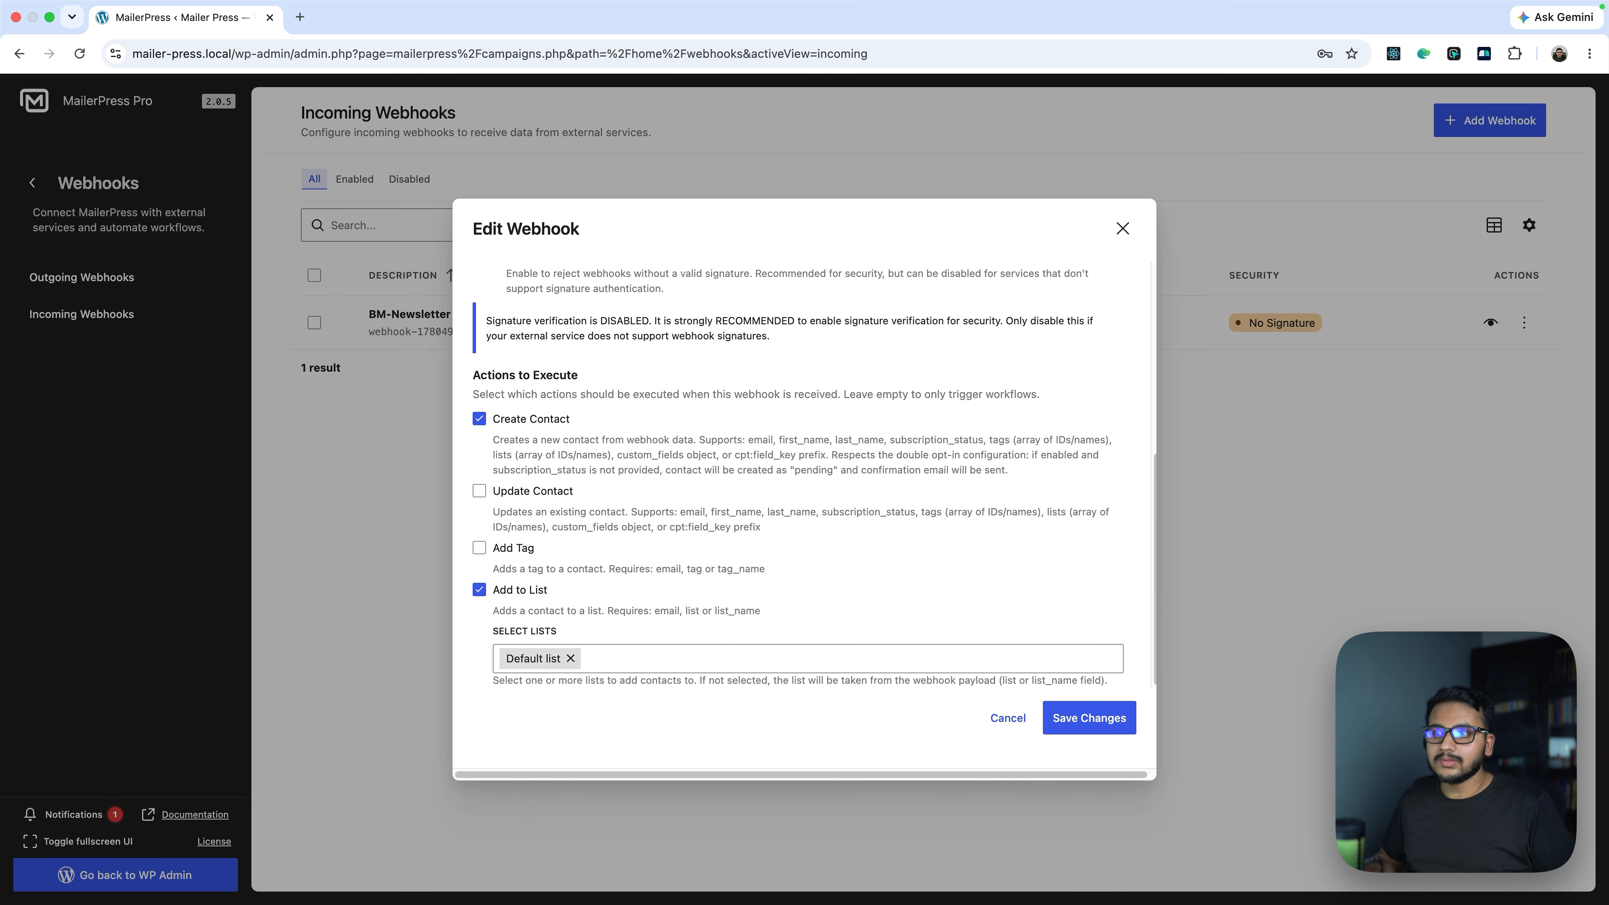
click(1091, 722)
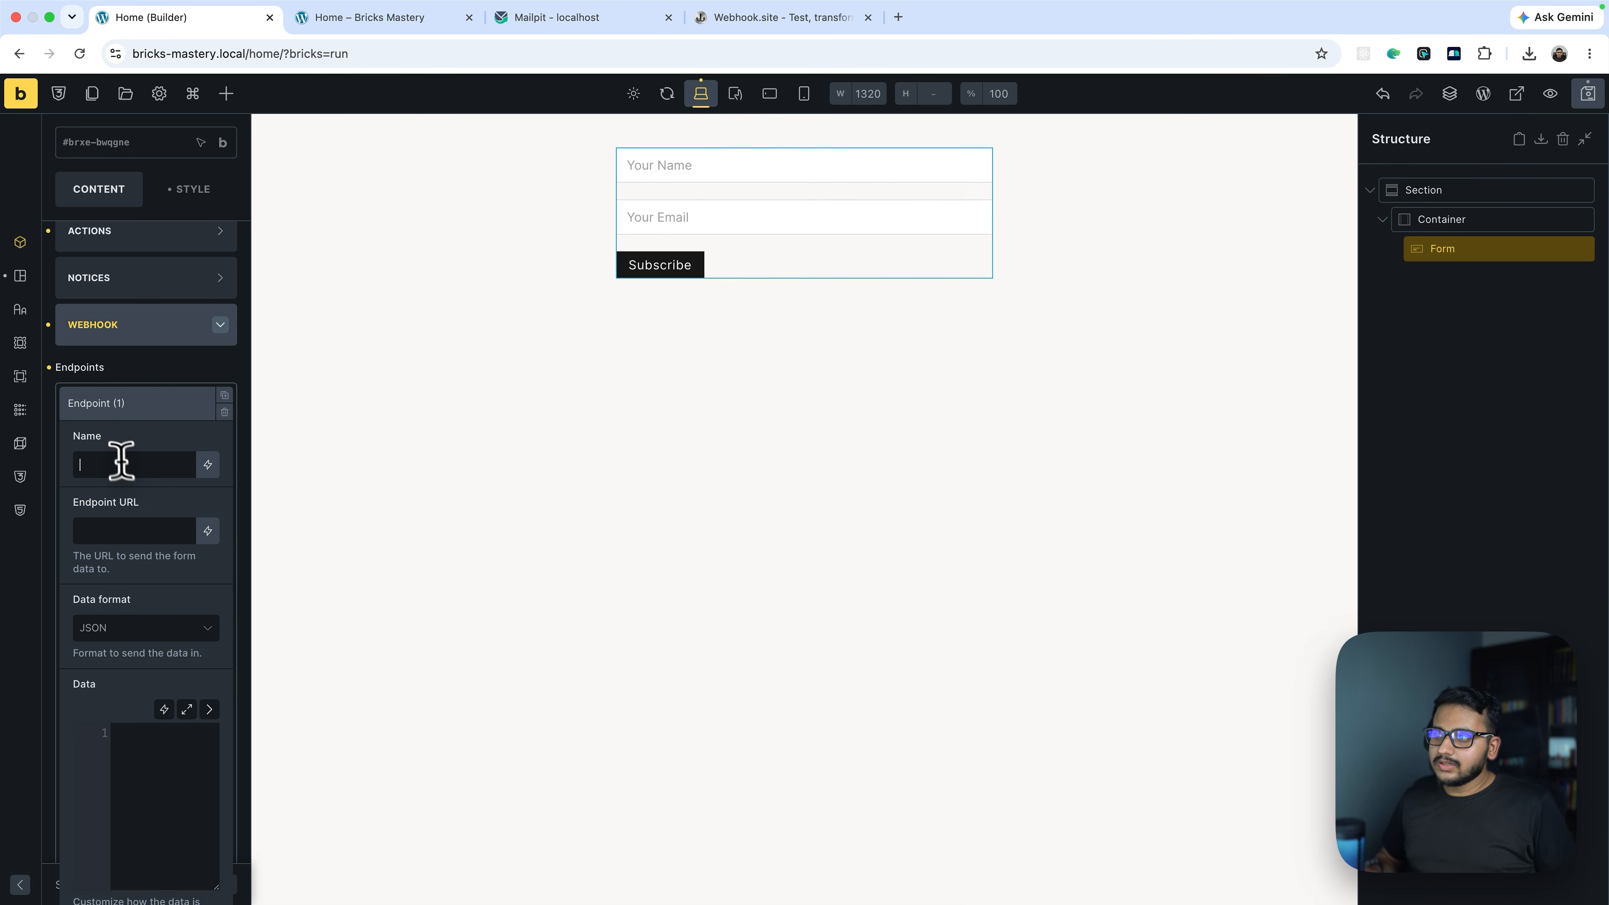
Name the endpoint 'MP Webhook' and paste the MailerPress webhook URL as its Endpoint URL
click(111, 456)
text(MP )
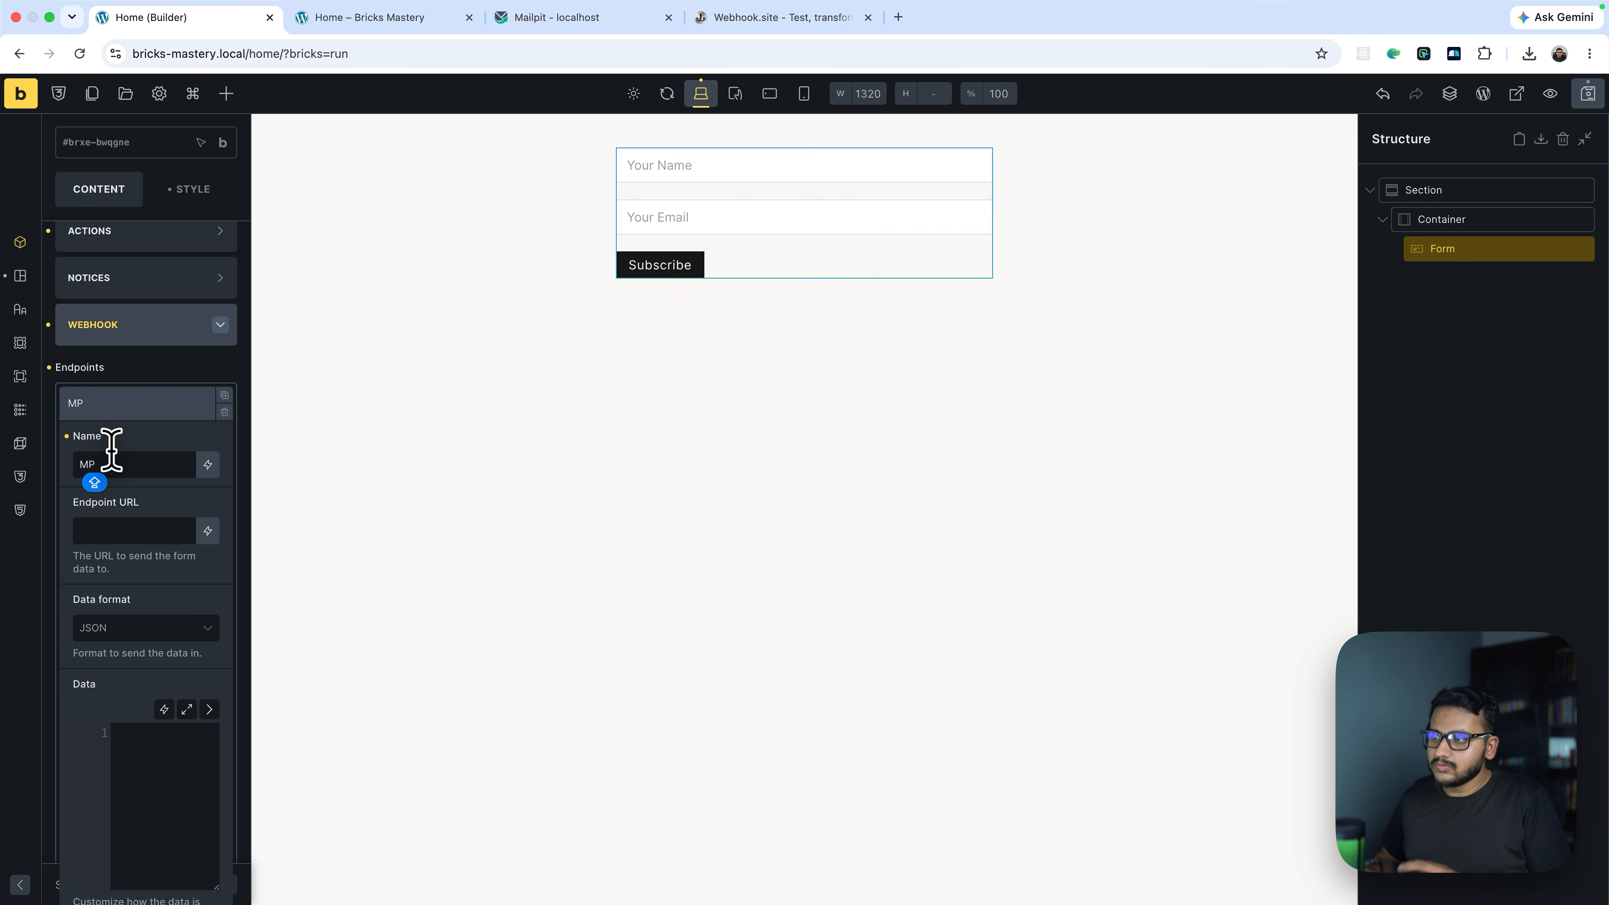
text(Webhook)
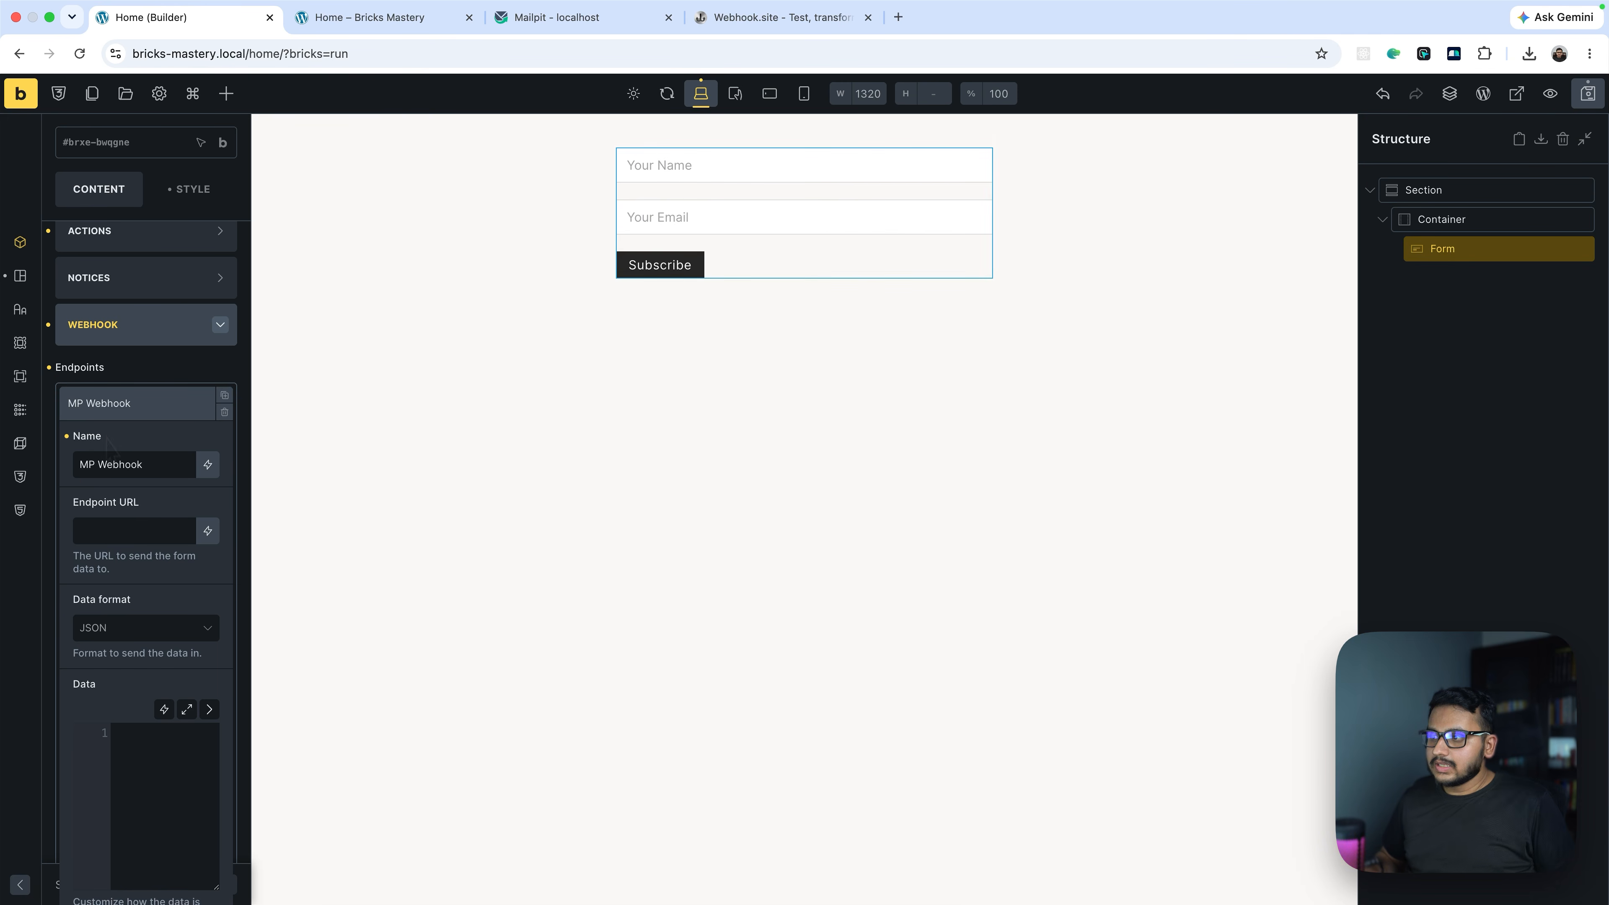
click(119, 529)
key(super+v)
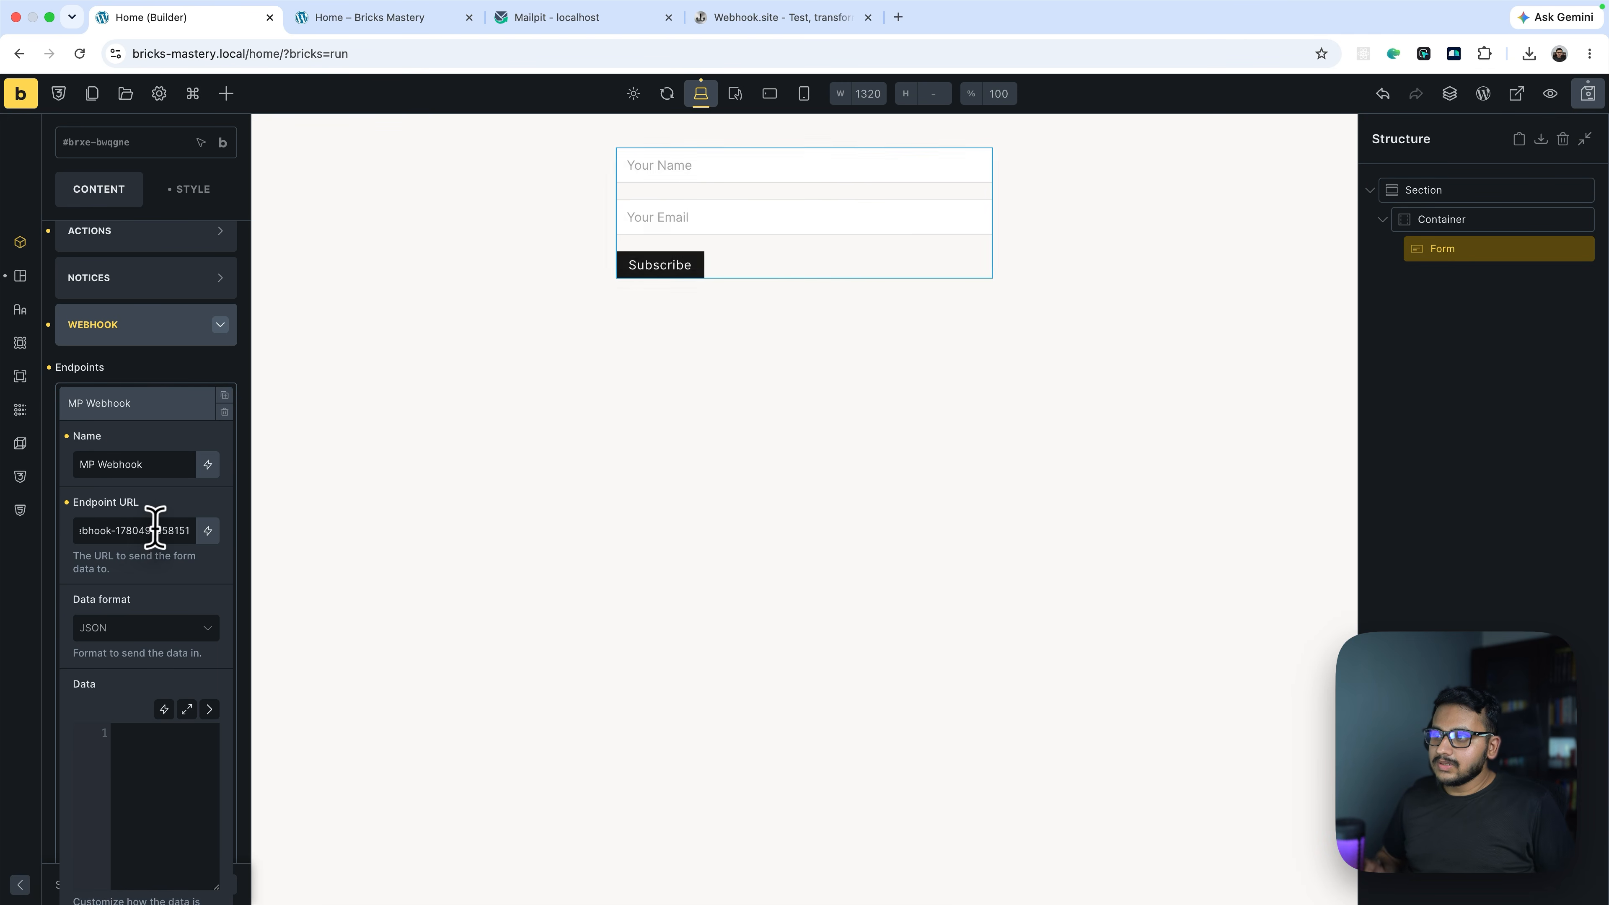
drag(89, 532, 160, 532)
click(144, 564)
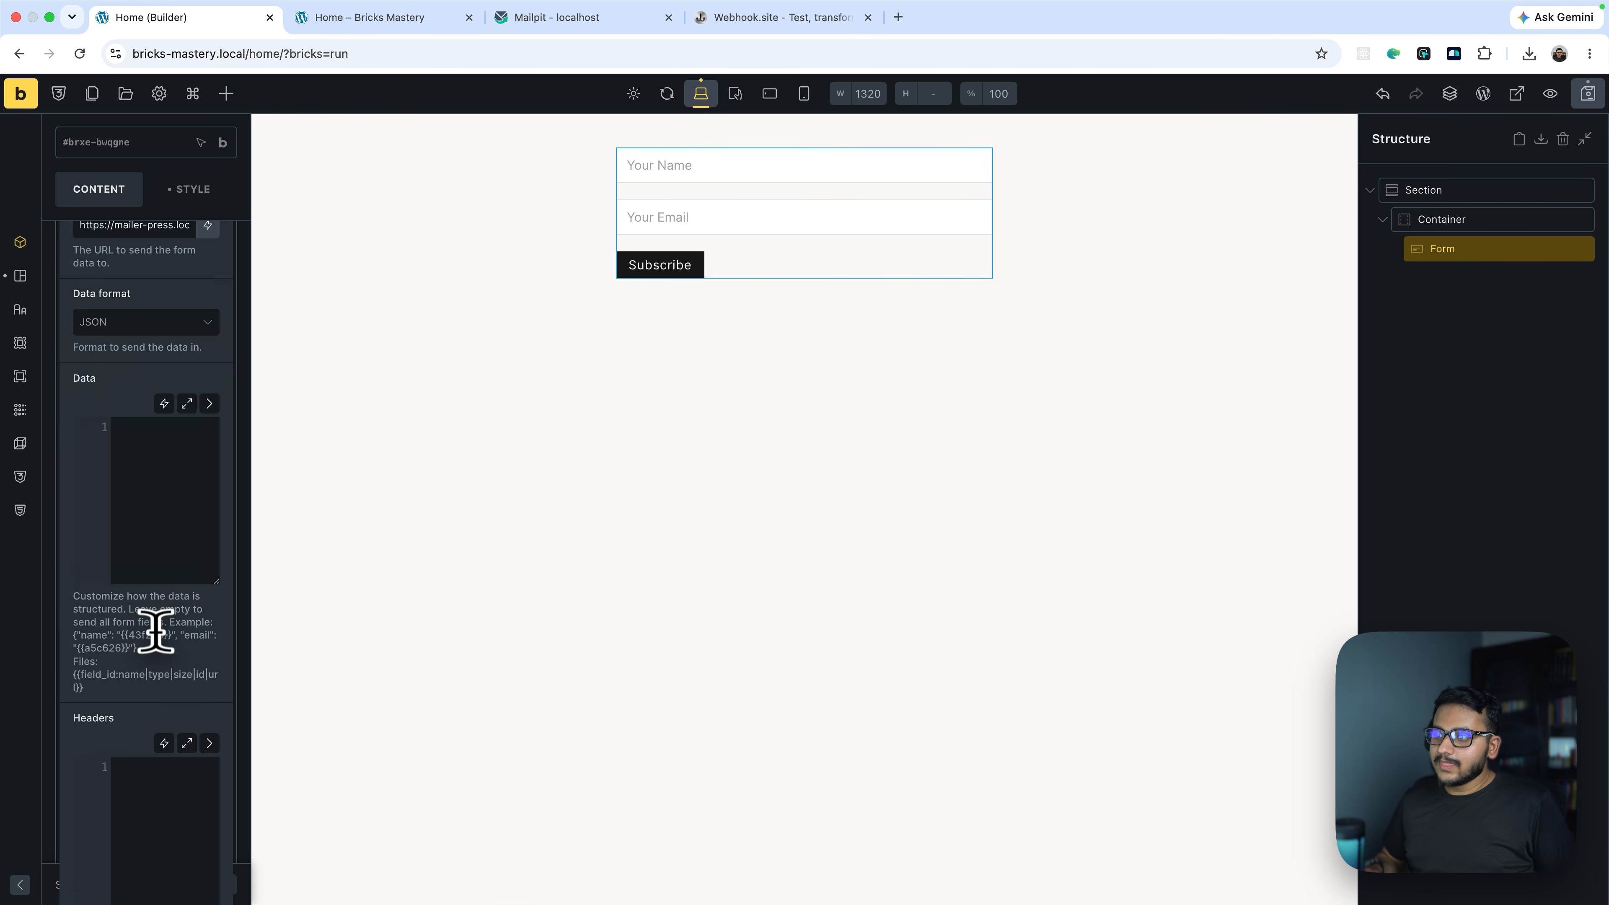
Fill the endpoint's Data JSON with the name and email field mappings
scroll(152, 618, down, 5)
click(161, 532)
scroll(234, 507, up, 3)
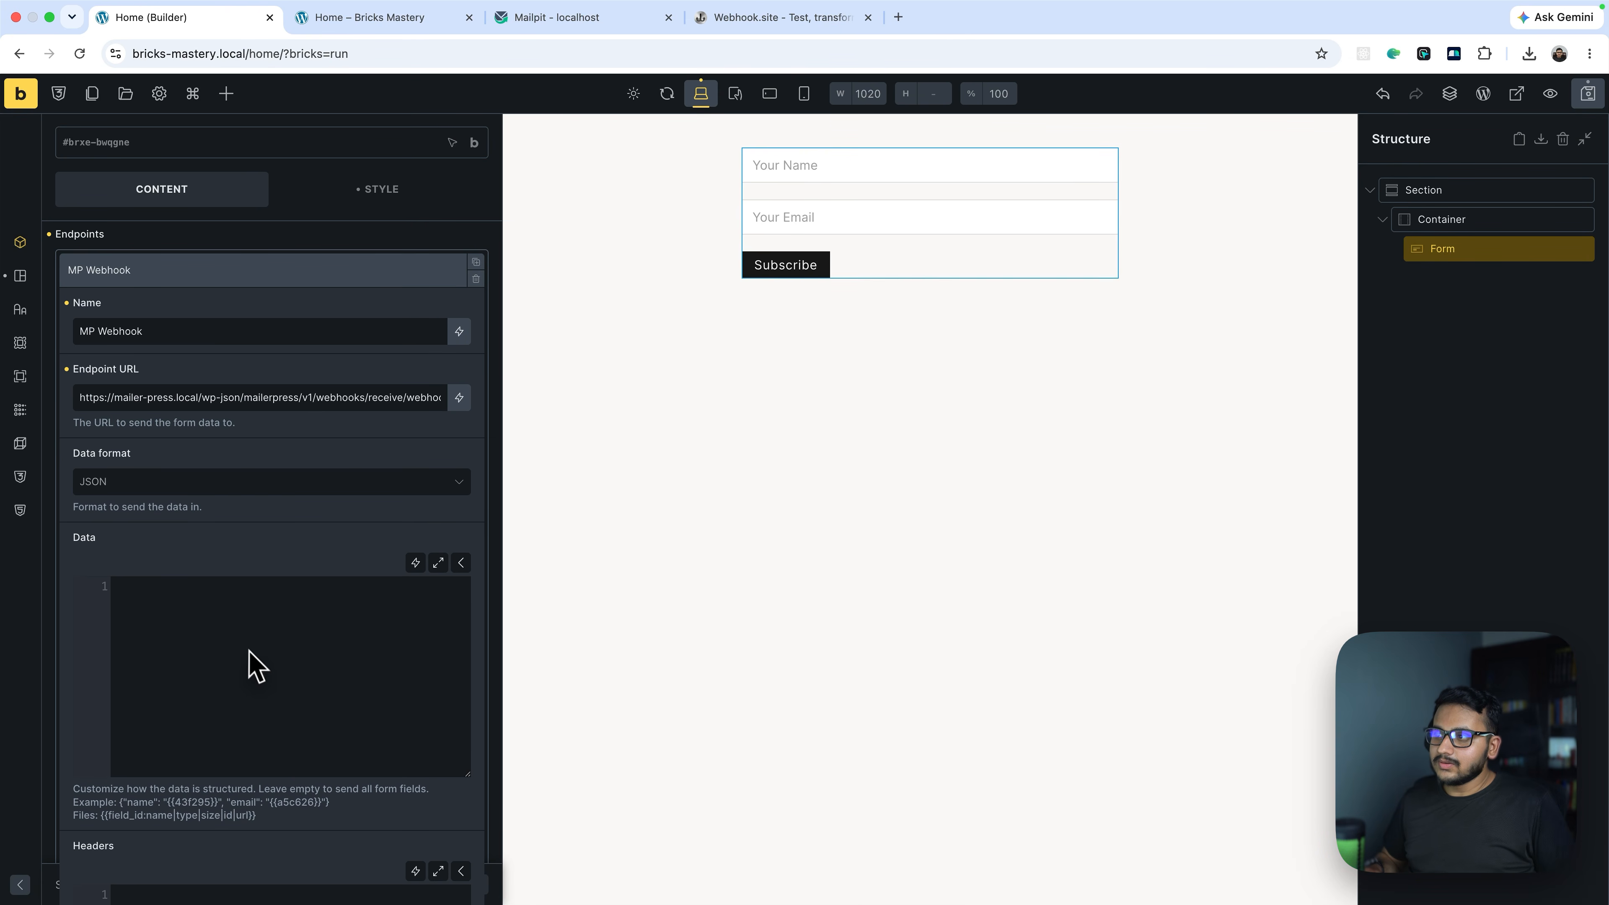
key(Return)
text("na)
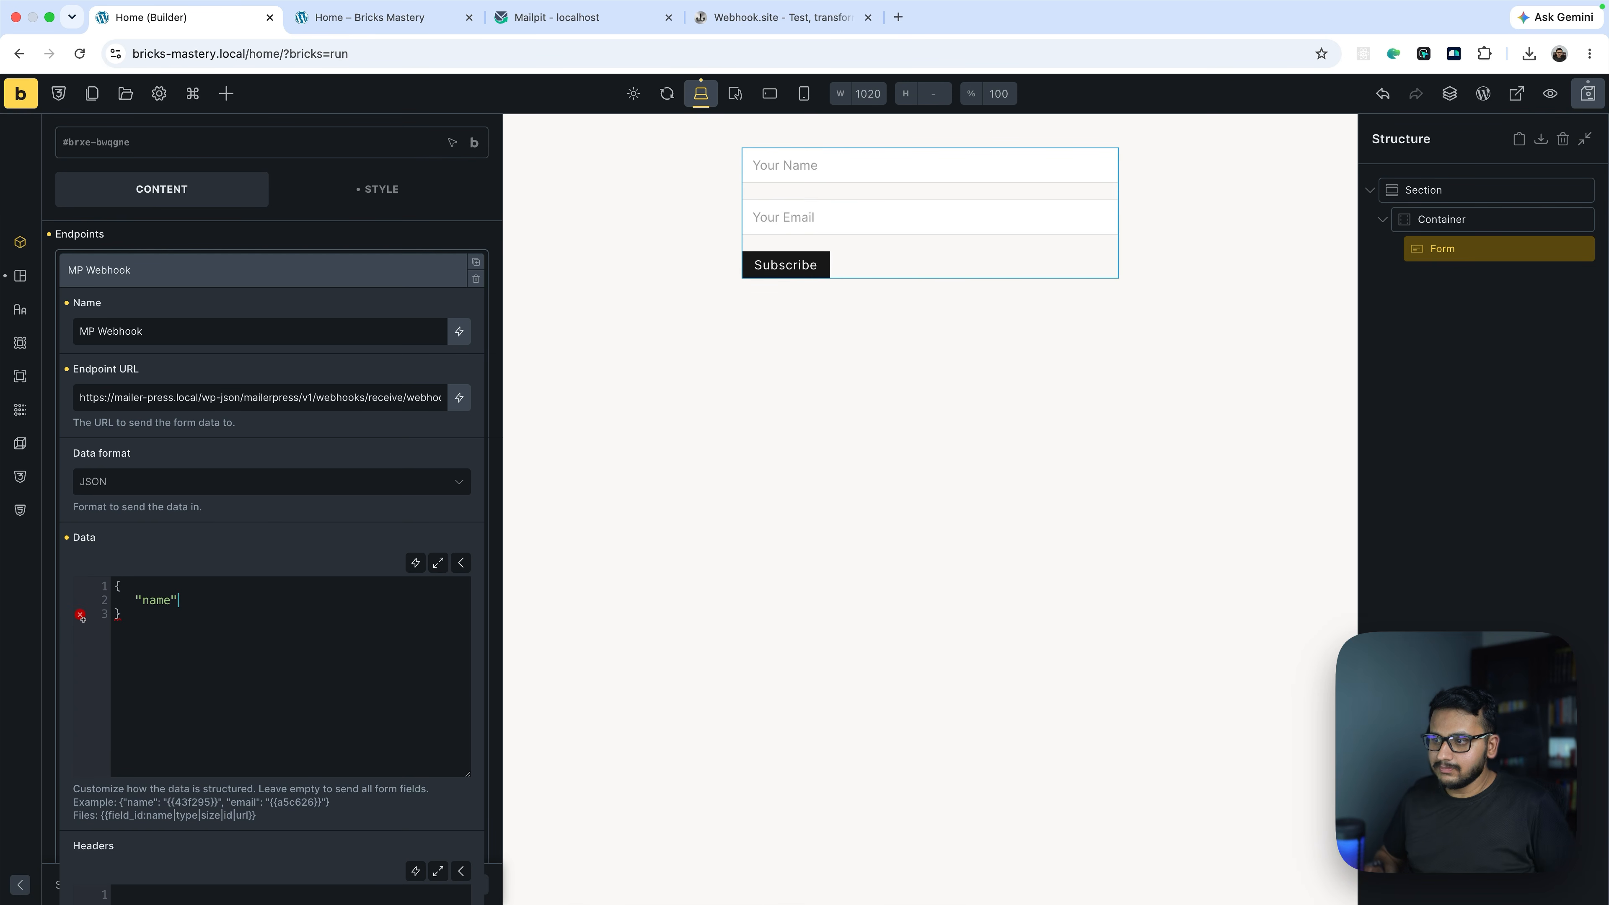
text(me)
scroll(279, 570, down, 1)
key(super+v)
drag(285, 555, 111, 518)
click(212, 603)
scroll(338, 531, up, 2)
Test-submit the form in the front-end preview, which reports a webhook request failure
key(super+2)
click(722, 162)
text(J)
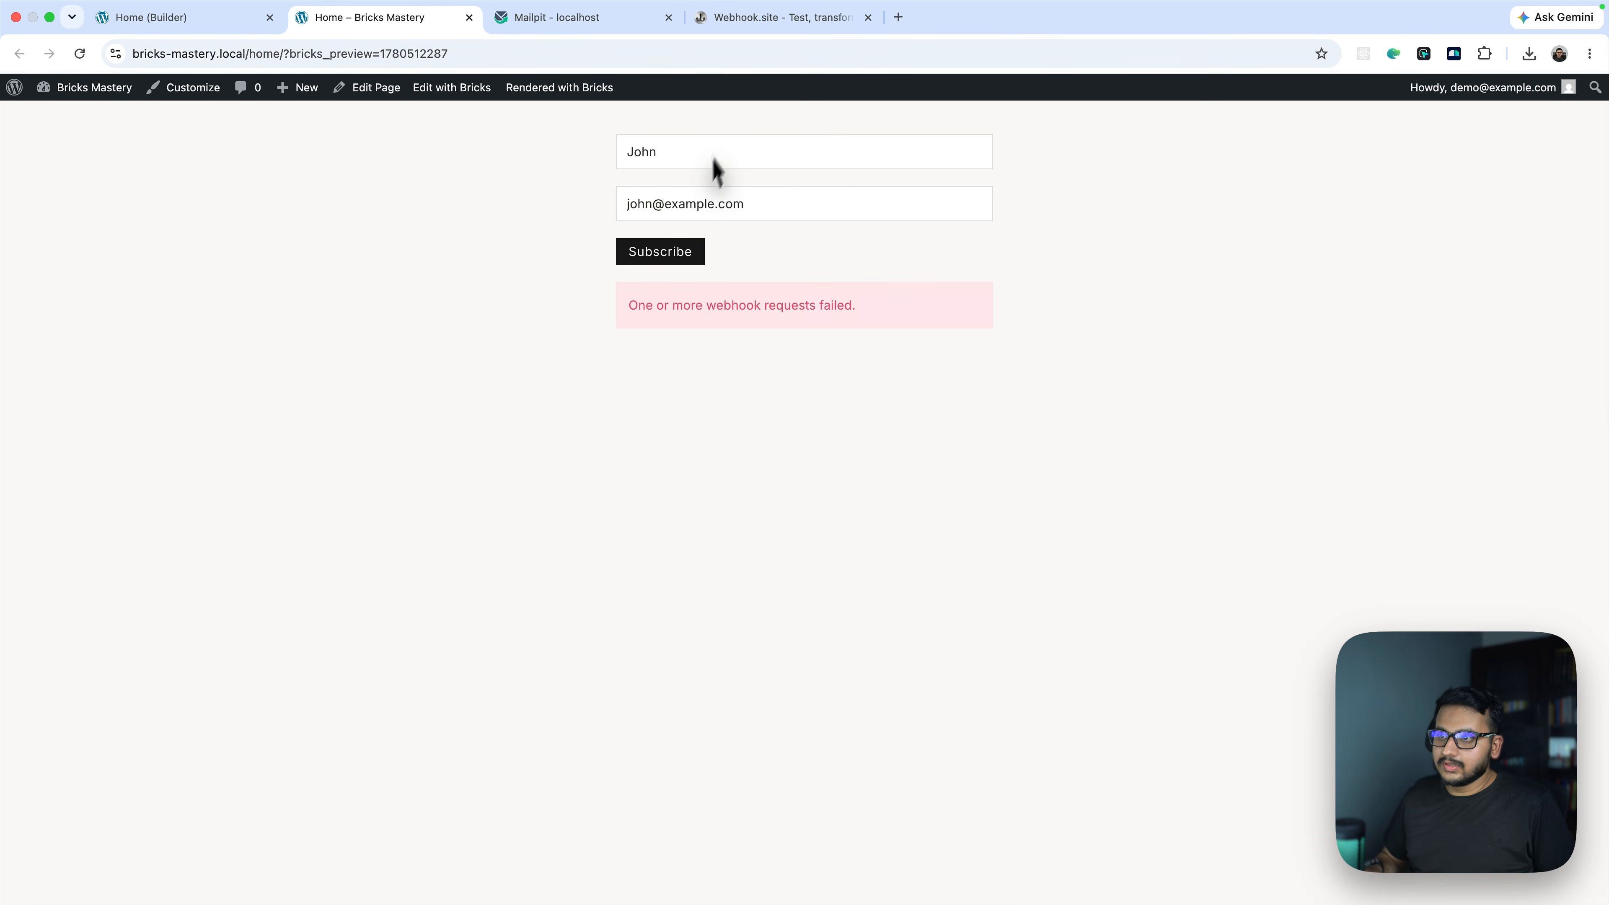
drag(622, 308, 901, 304)
click(878, 355)
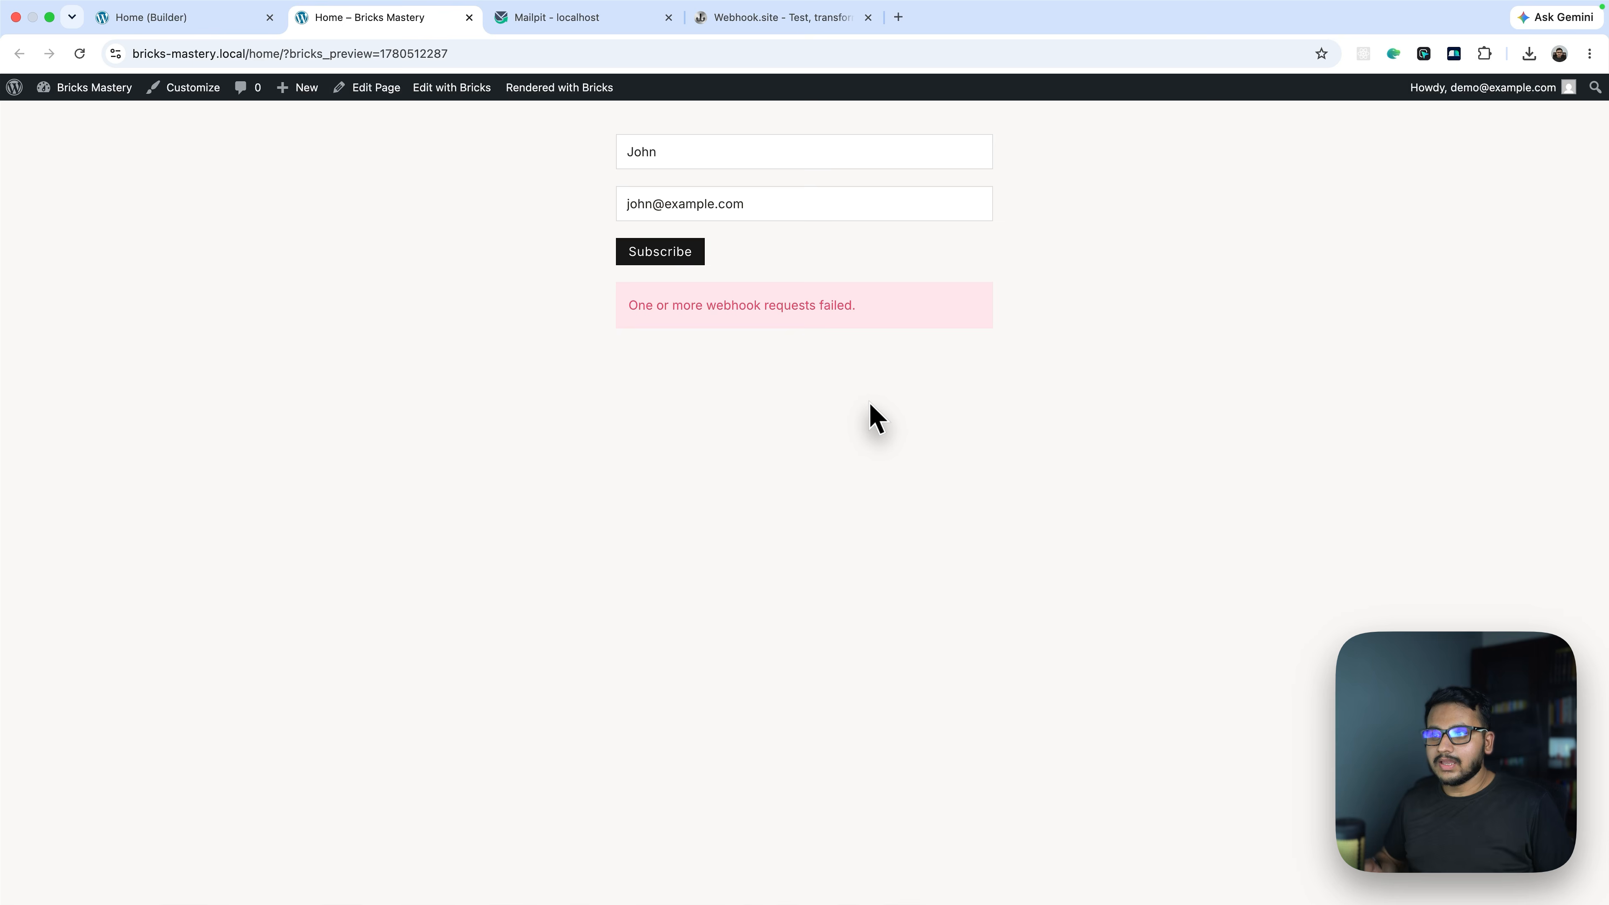
key(ctrl+Right)
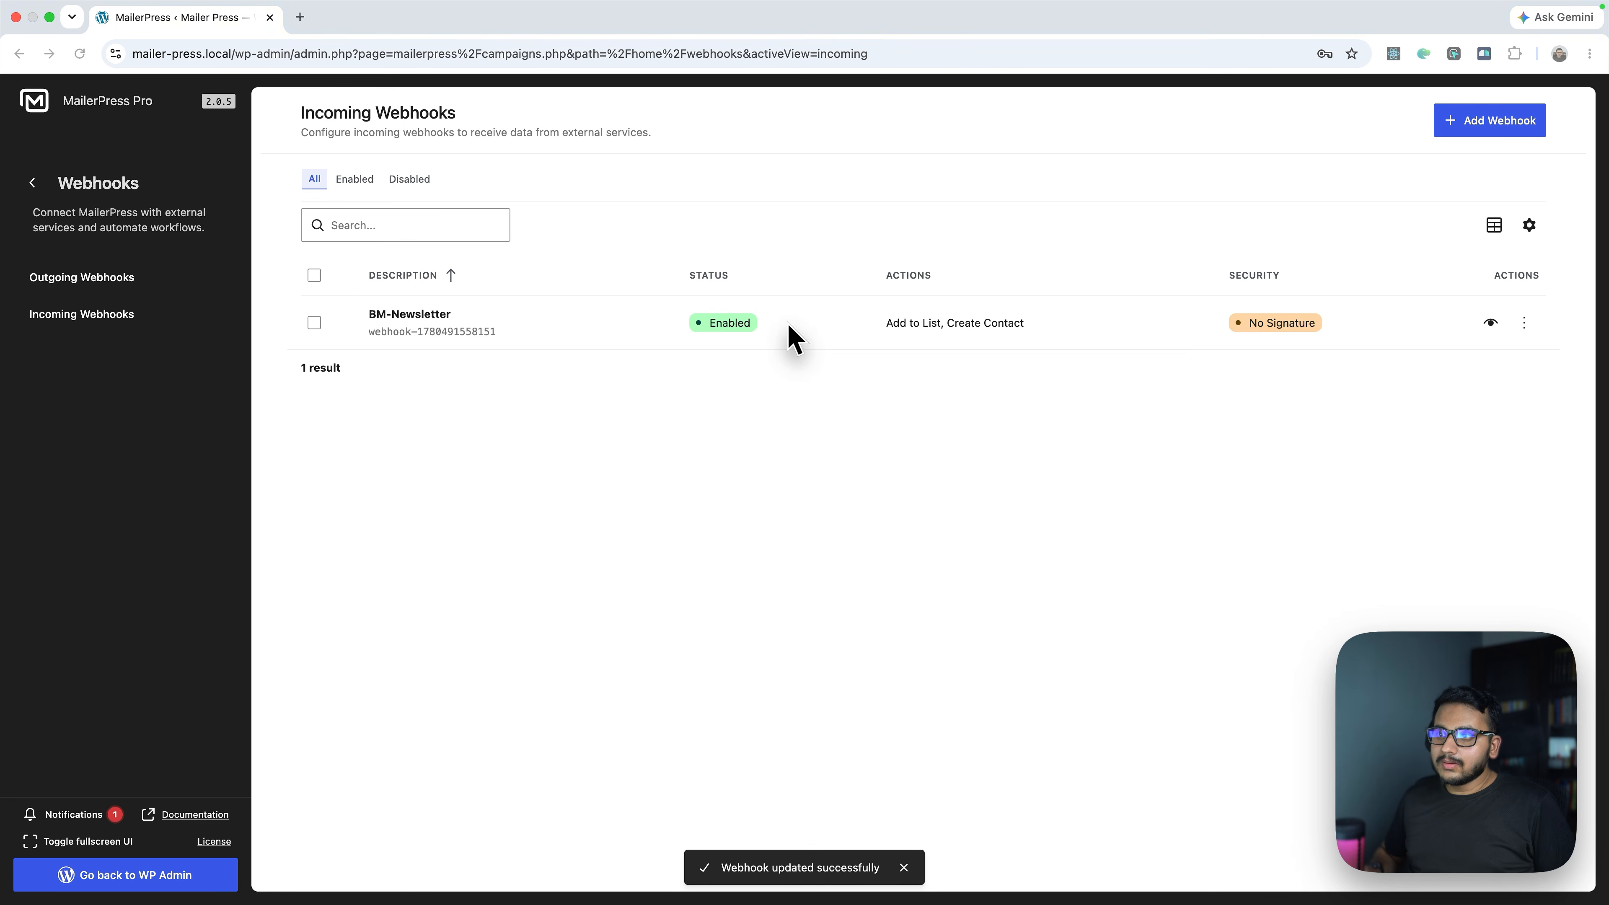
Reopen BM-Newsletter's settings and confirm Create Contact expects first_name and last_name, not name
click(1528, 325)
click(1522, 374)
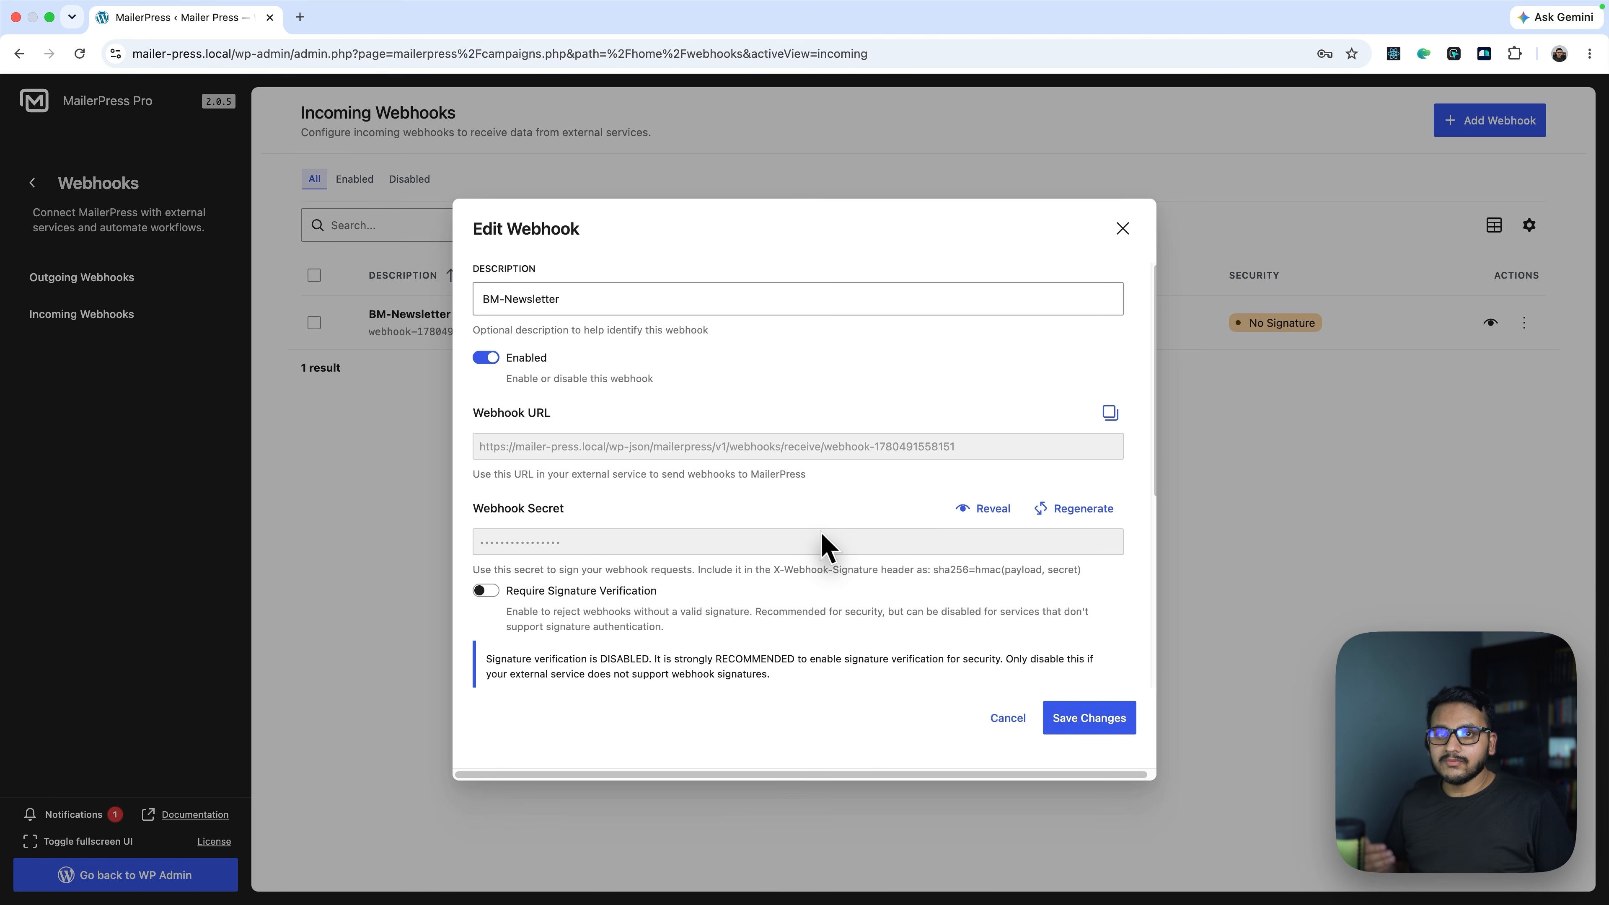
scroll(821, 545, down, 3)
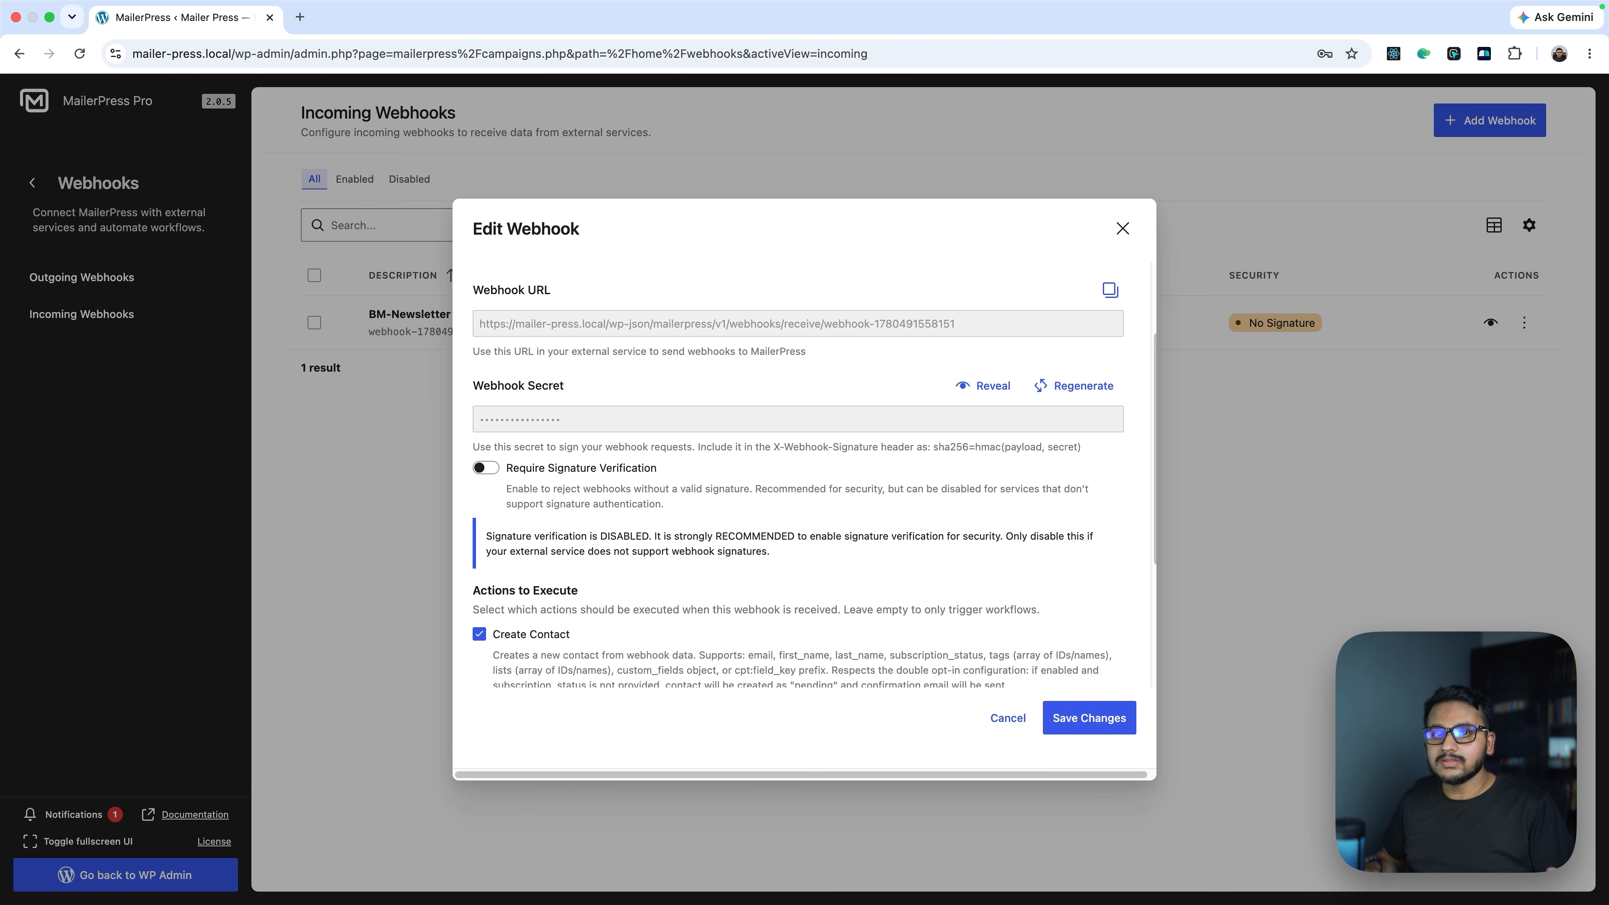
scroll(798, 482, down, 2)
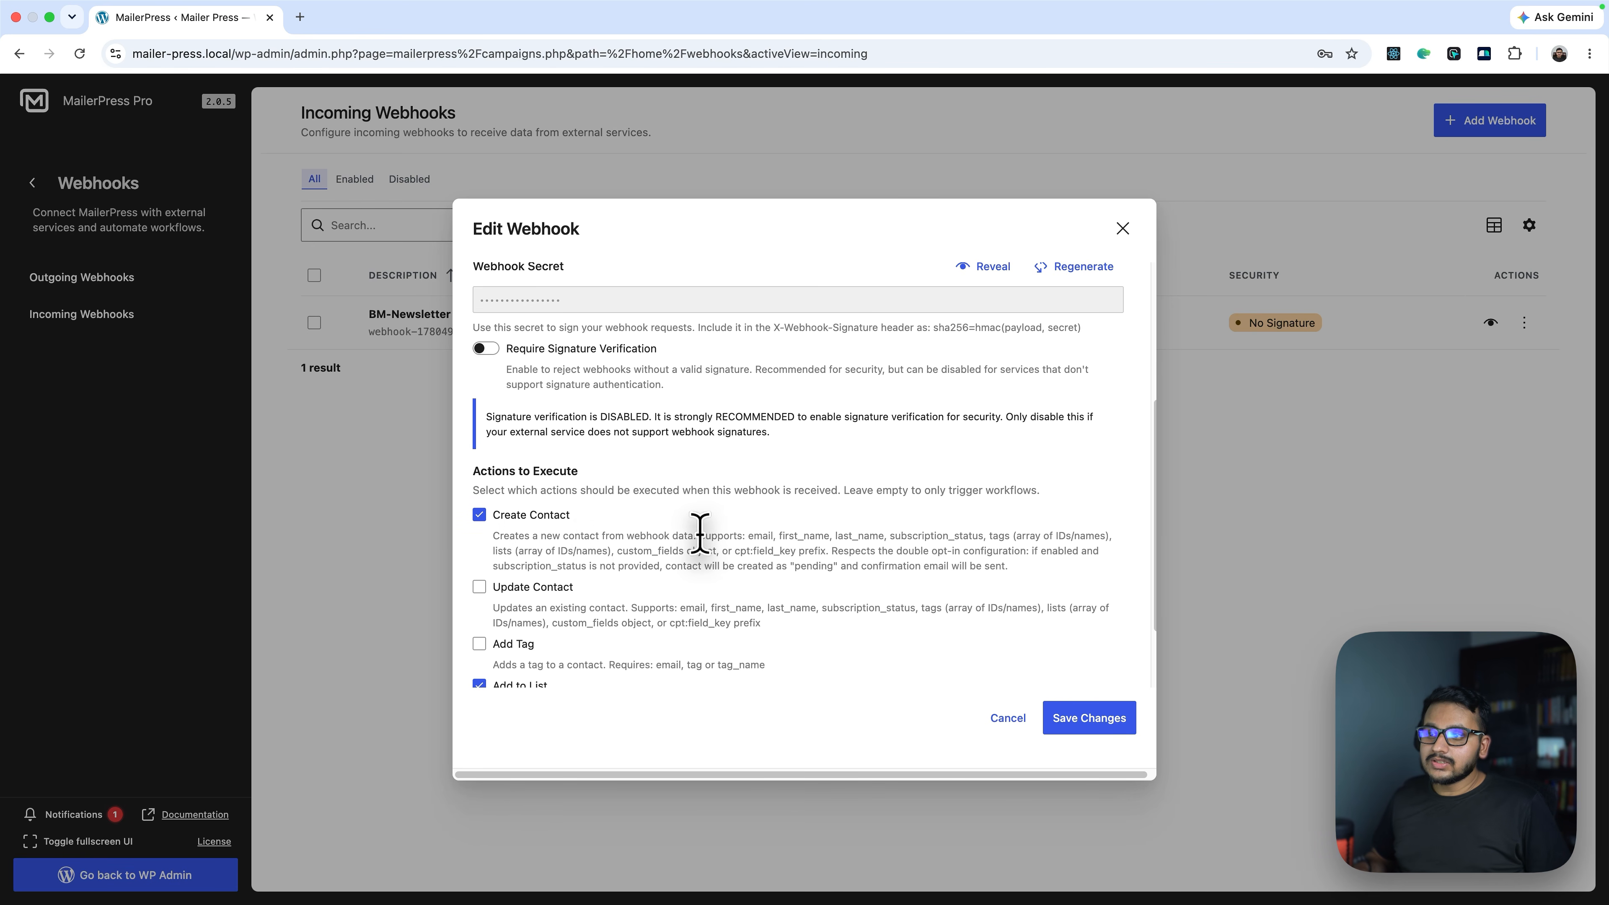
double_click(783, 538)
double_click(839, 533)
click(798, 541)
drag(774, 534, 992, 541)
click(991, 541)
mouse_move(776, 535)
mouse_down()
mouse_move(823, 532)
mouse_move(773, 530)
mouse_up()
key(super+c)
click(827, 533)
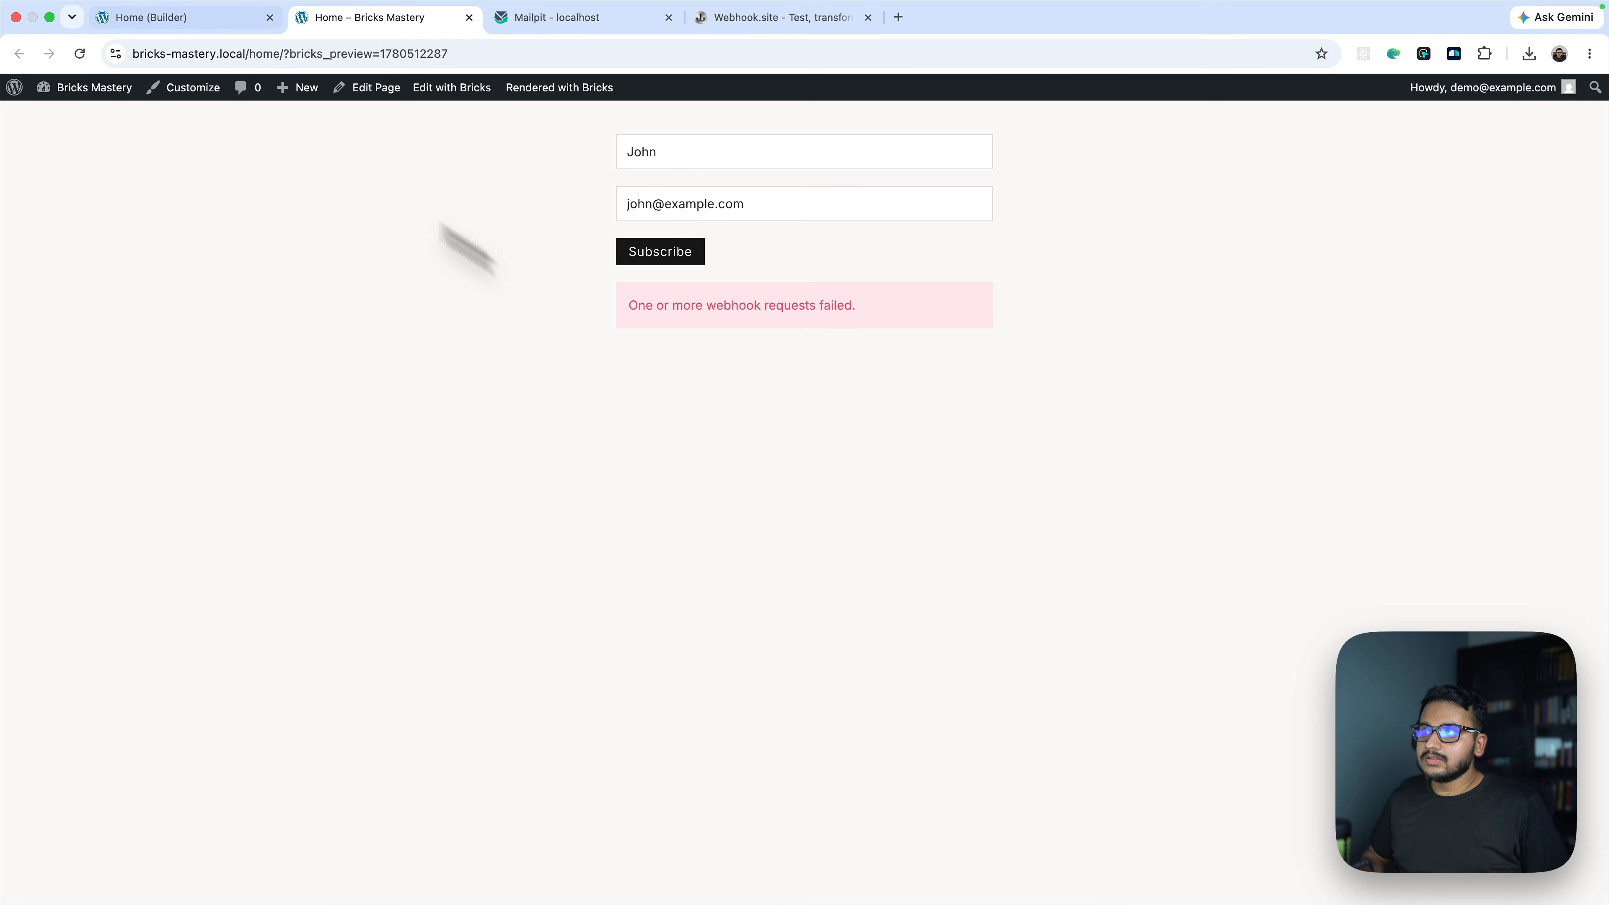
click(146, 17)
Change the JSON key to first_name and resubmit with a test name and e-mail; it fails again
scroll(301, 574, down, 5)
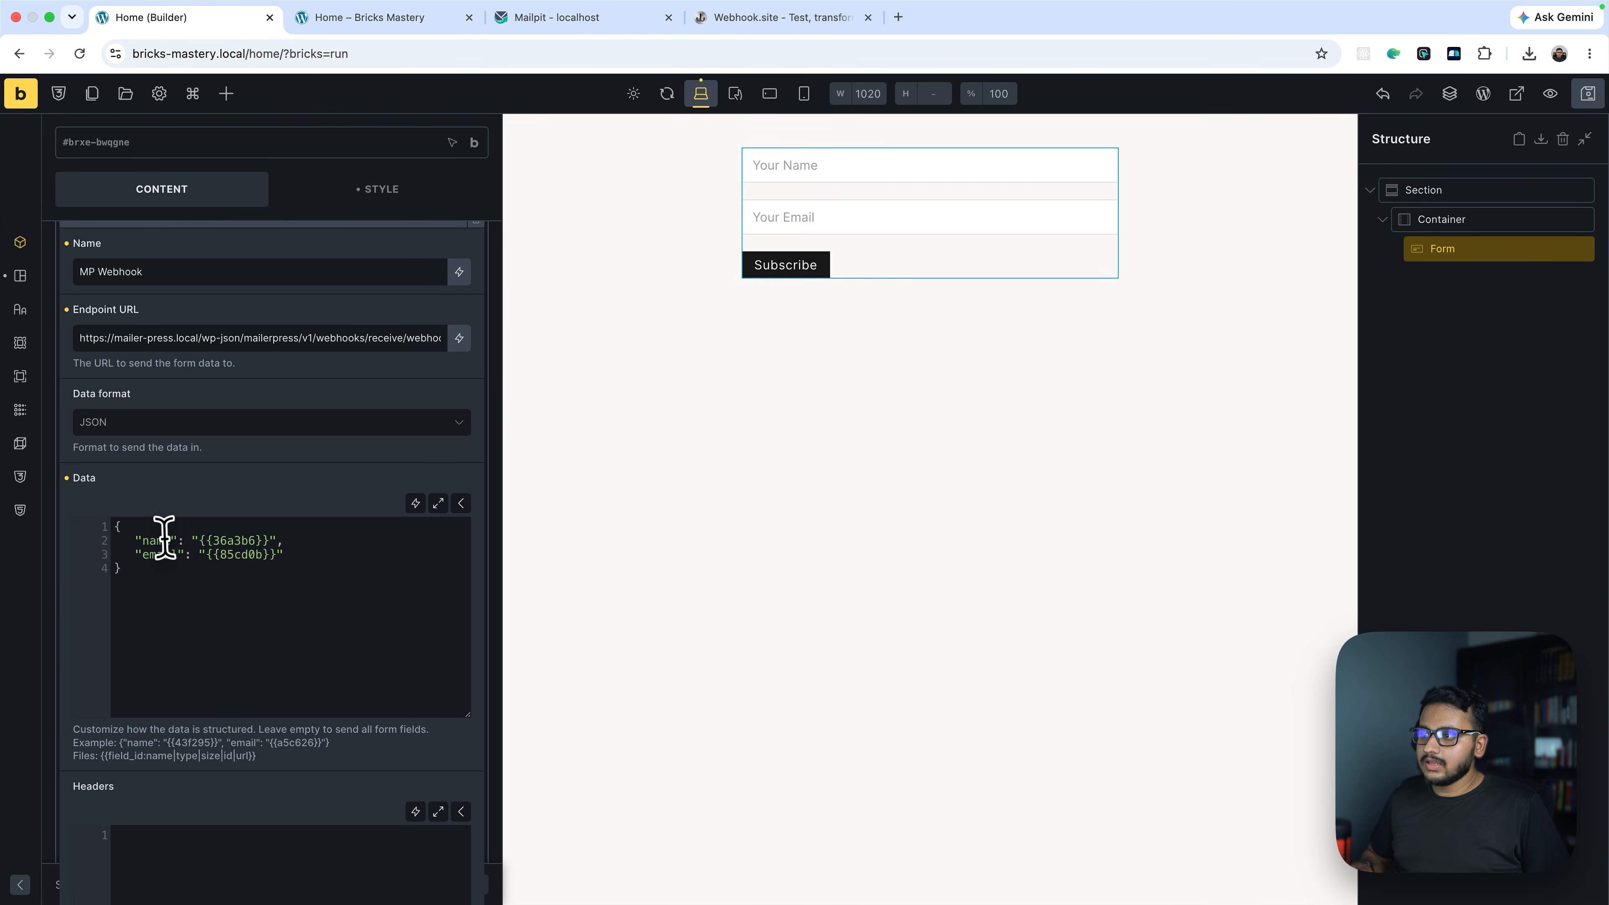
key(super+v)
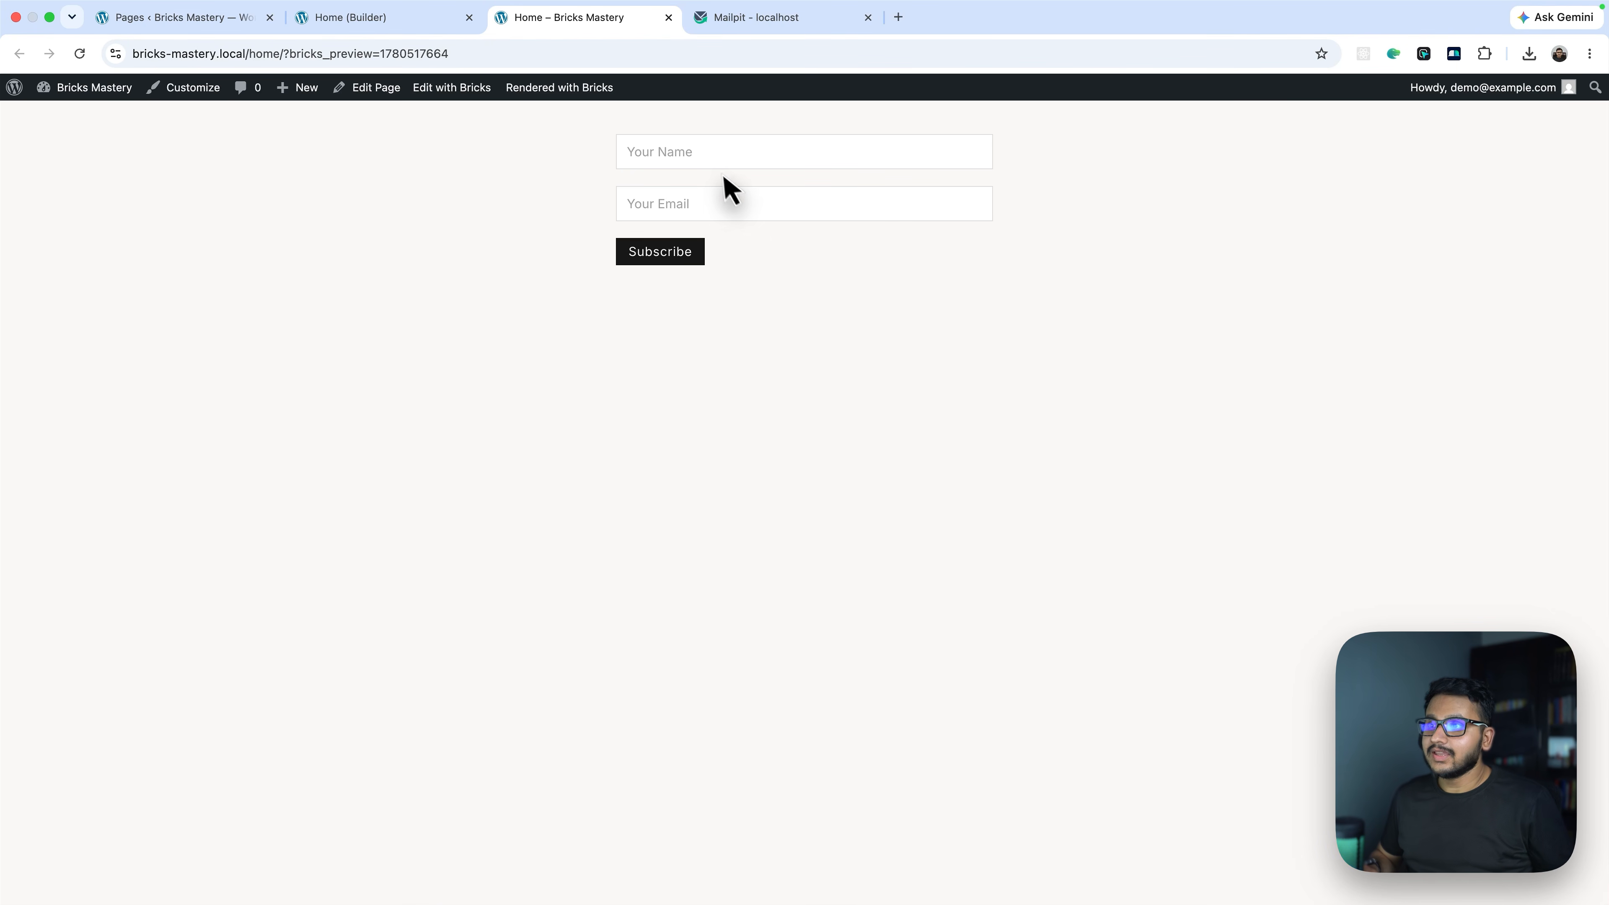
click(717, 154)
key(Tab)
text(demo@e)
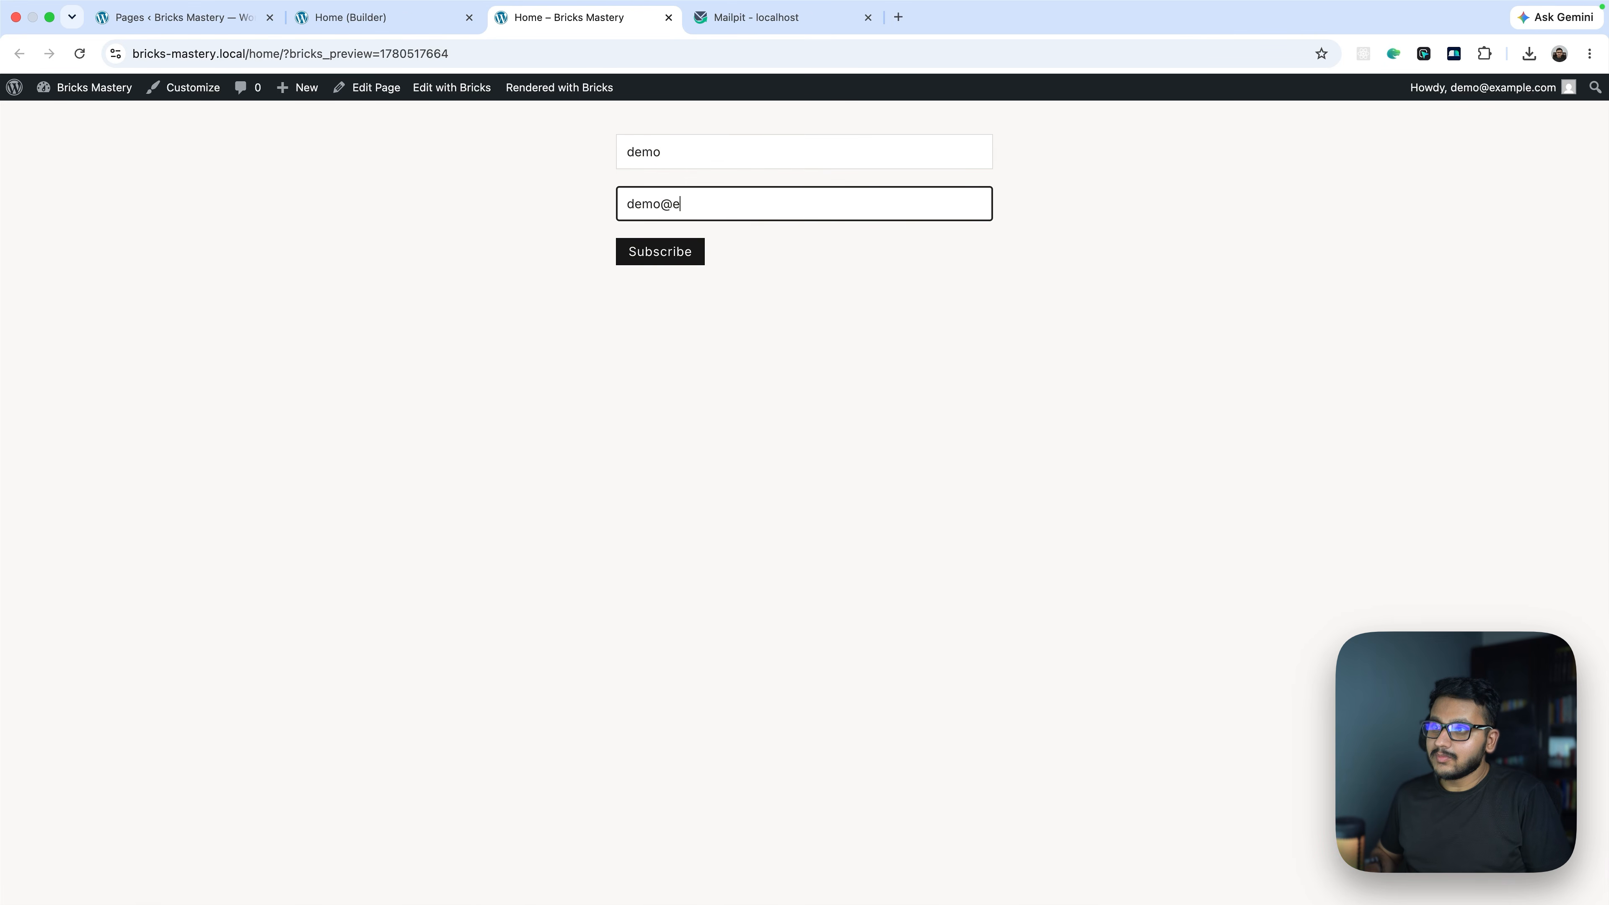
text(xample.cpo)
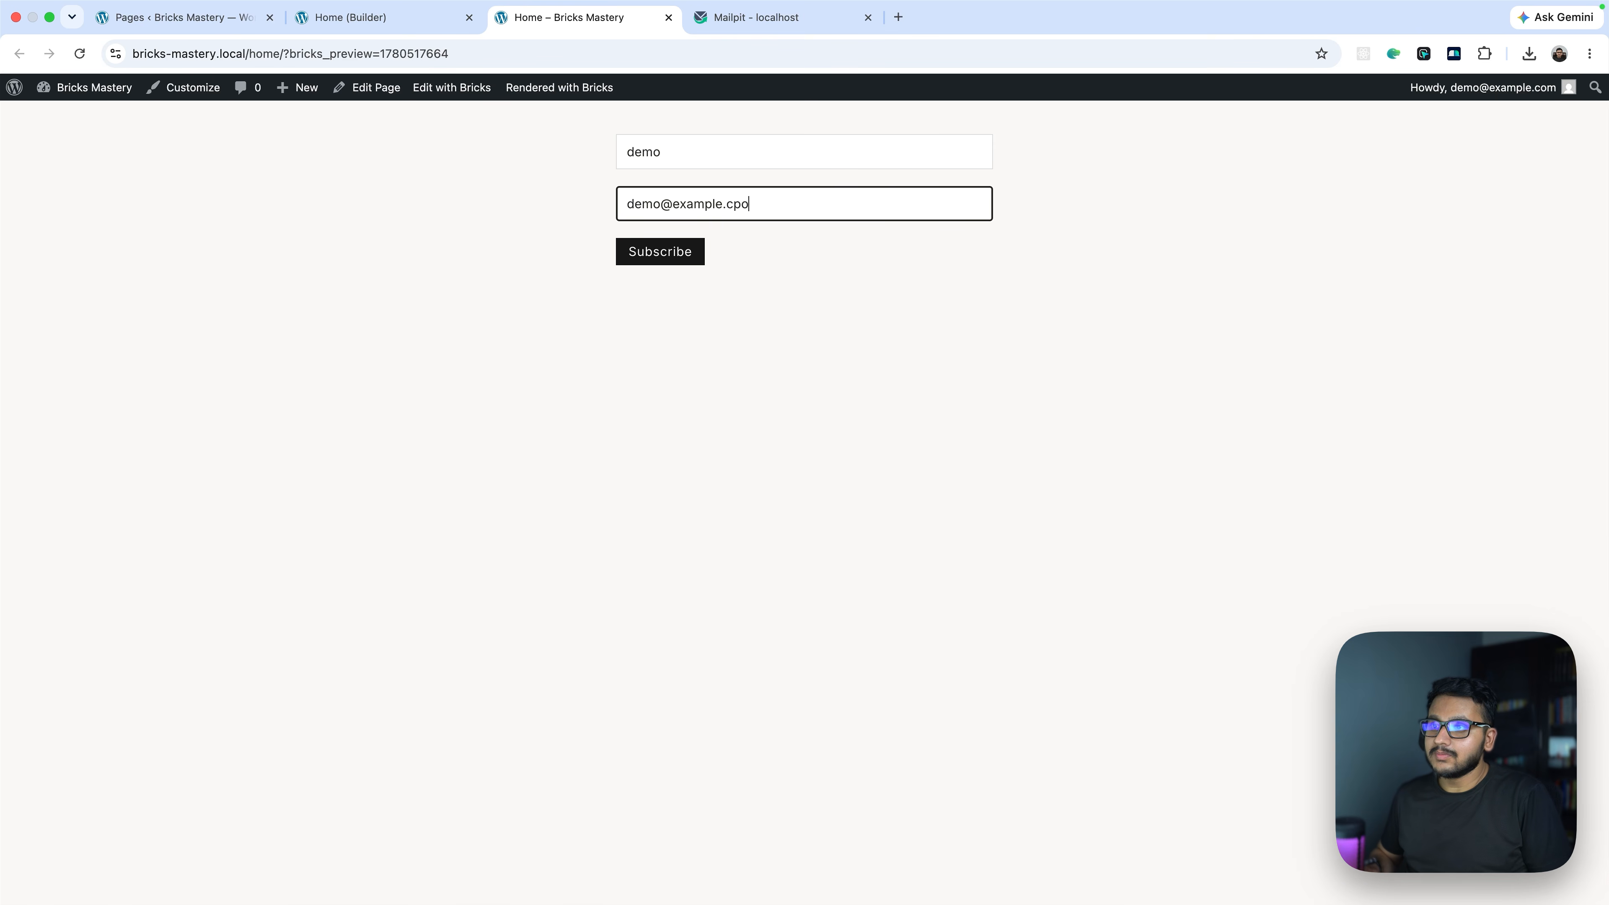
key(BackSpace)
key(BackSpace)
text(om)
key(Return)
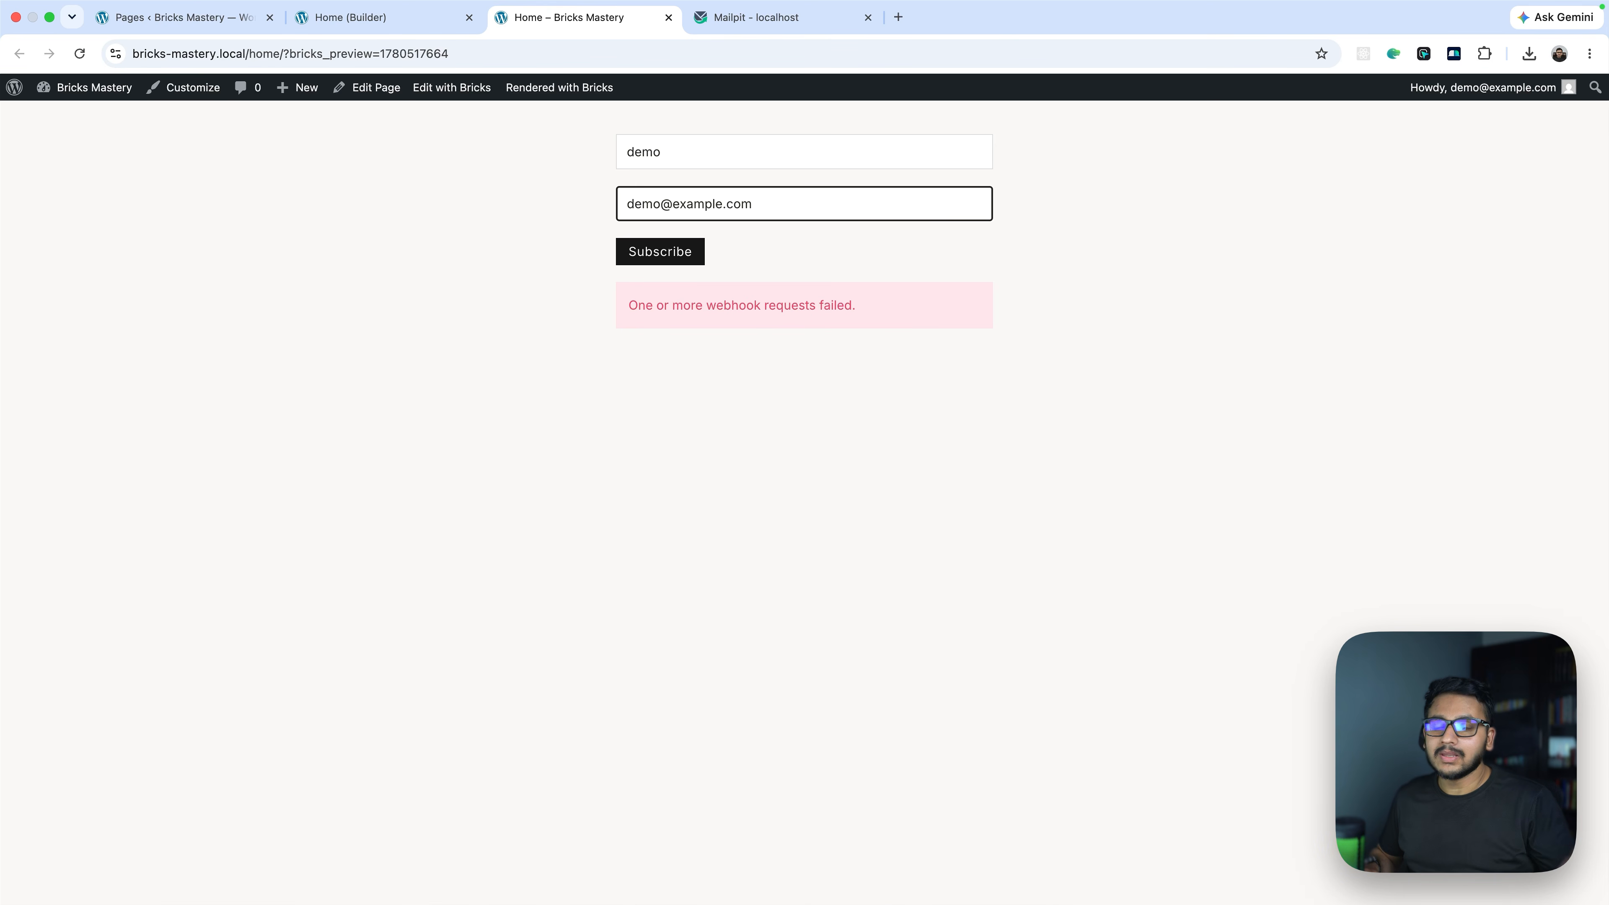
key(ctrl+Right)
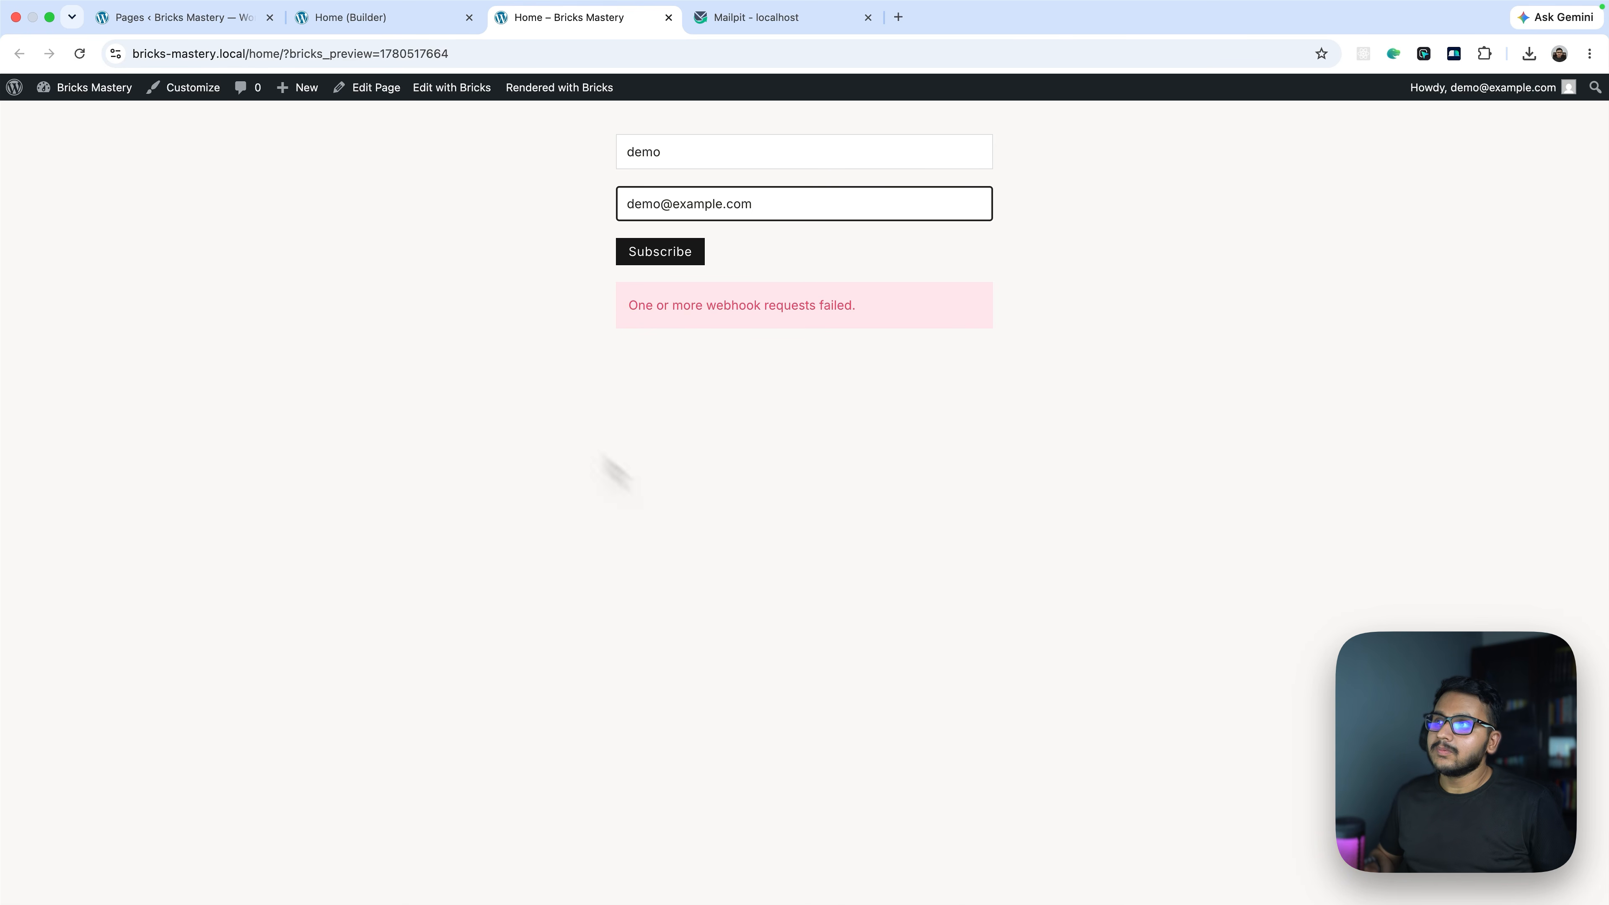
Open Bricks Child Theme's functions.php in the Theme File Editor, cursor at the end of the file
click(248, 19)
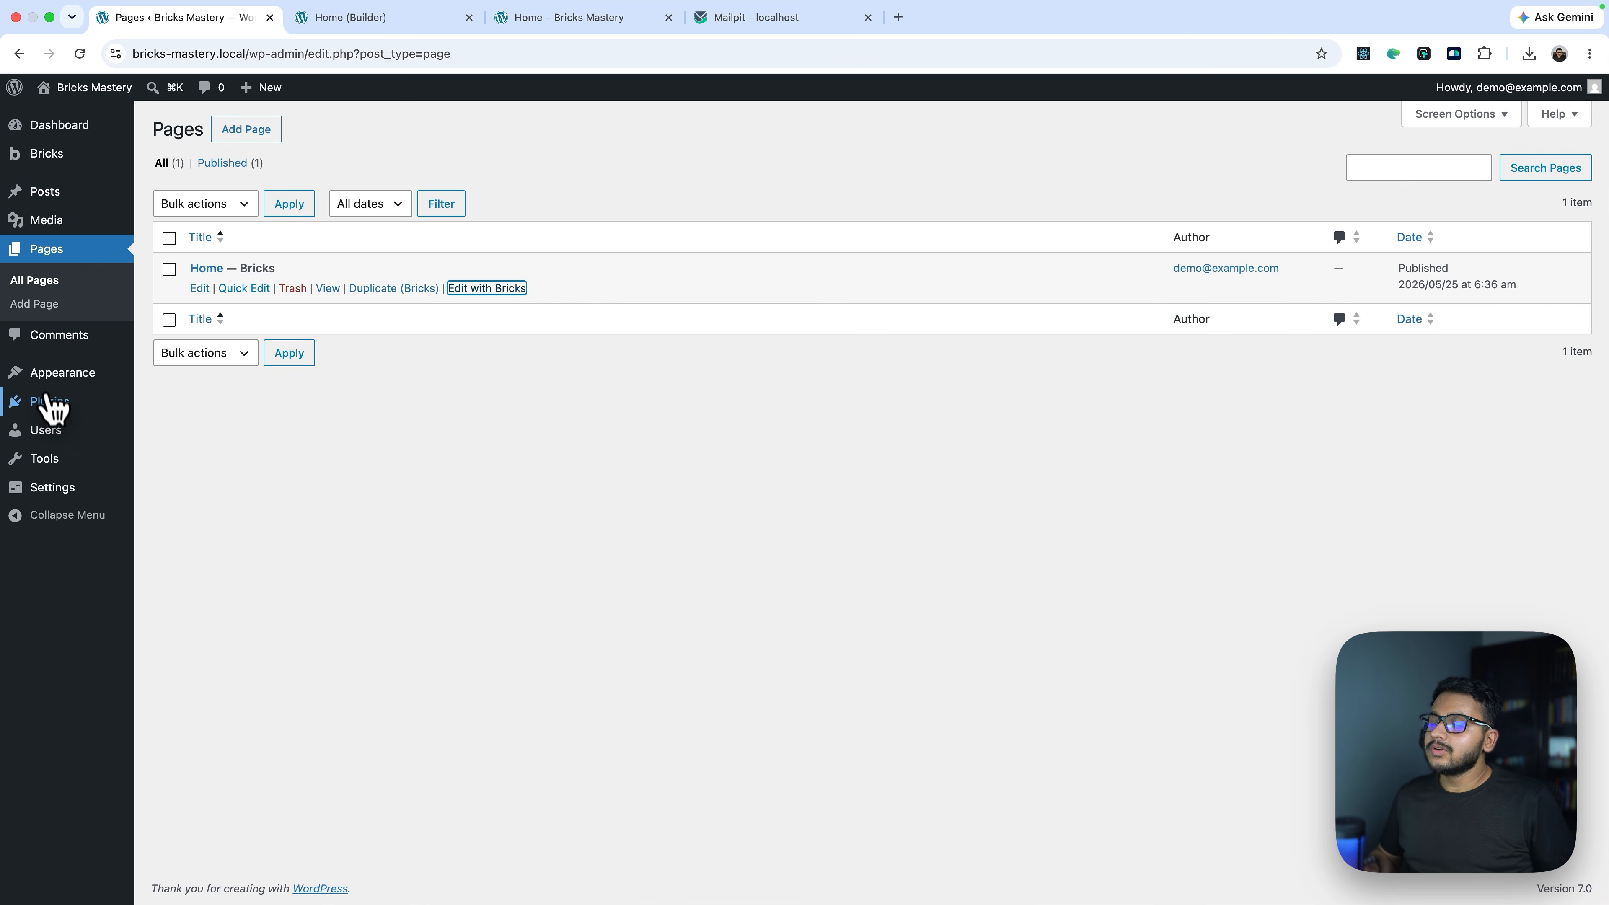
click(46, 379)
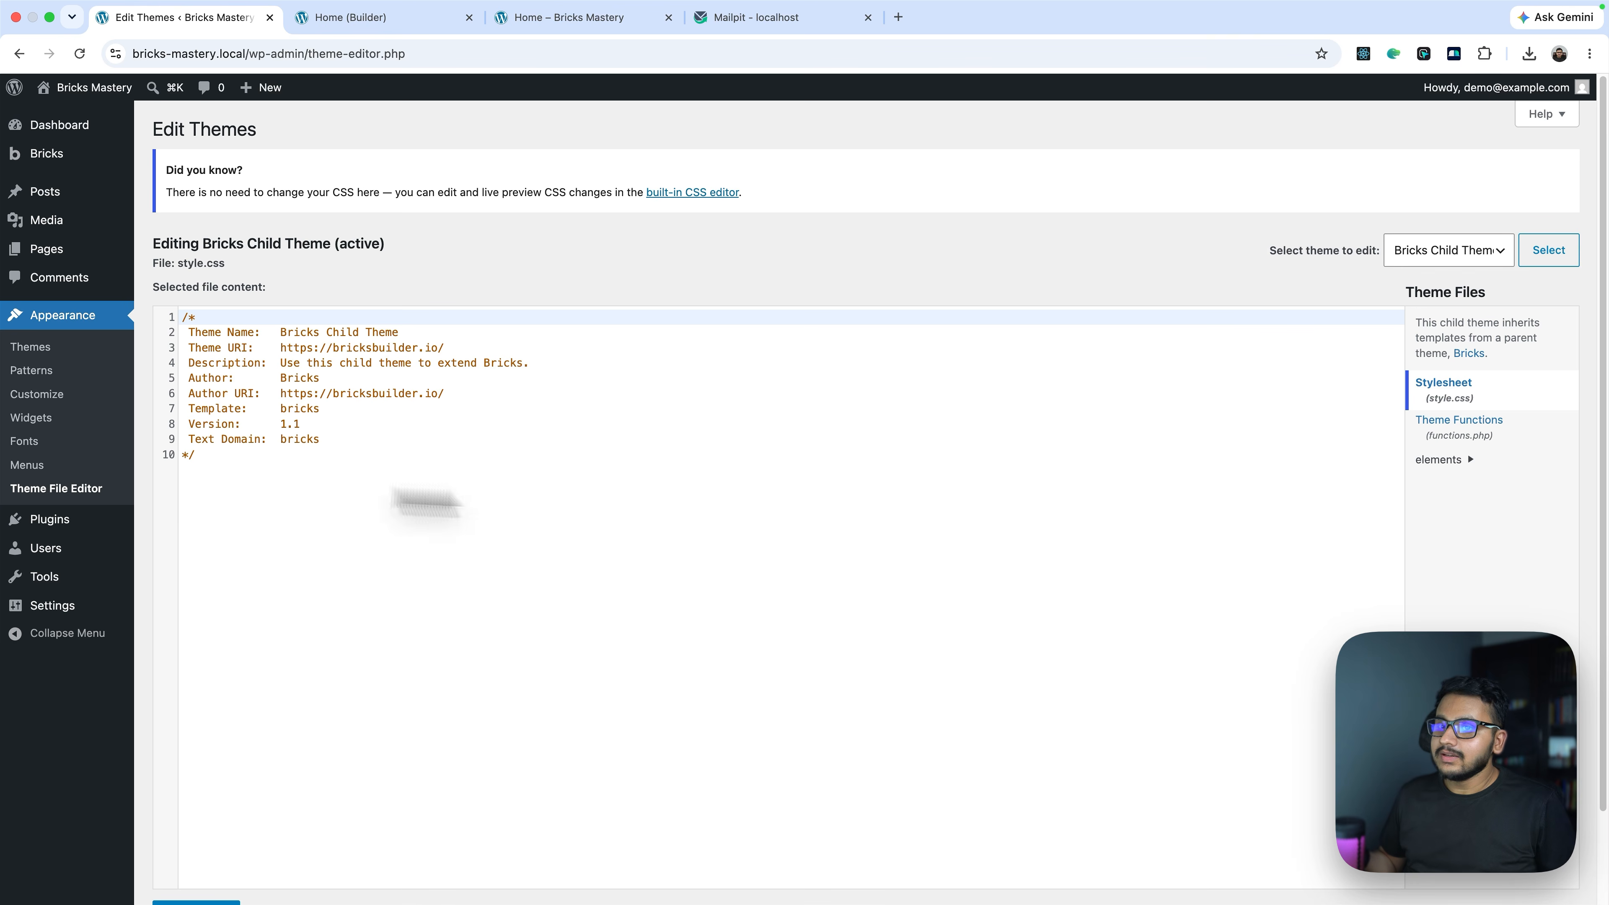
click(1453, 438)
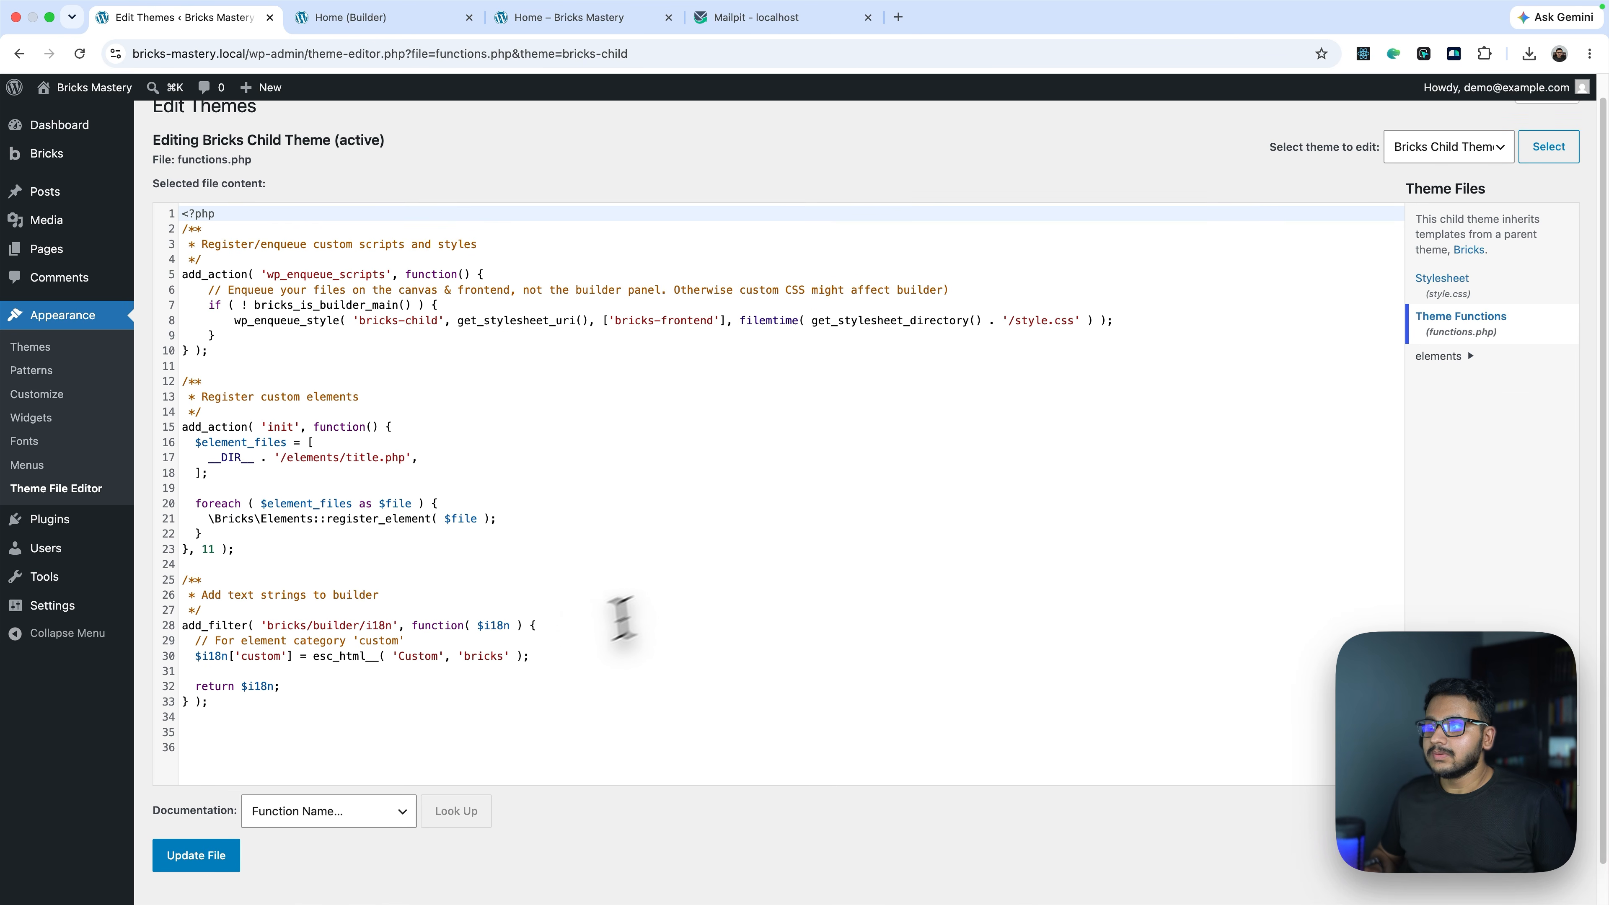
scroll(1476, 346, up, 1)
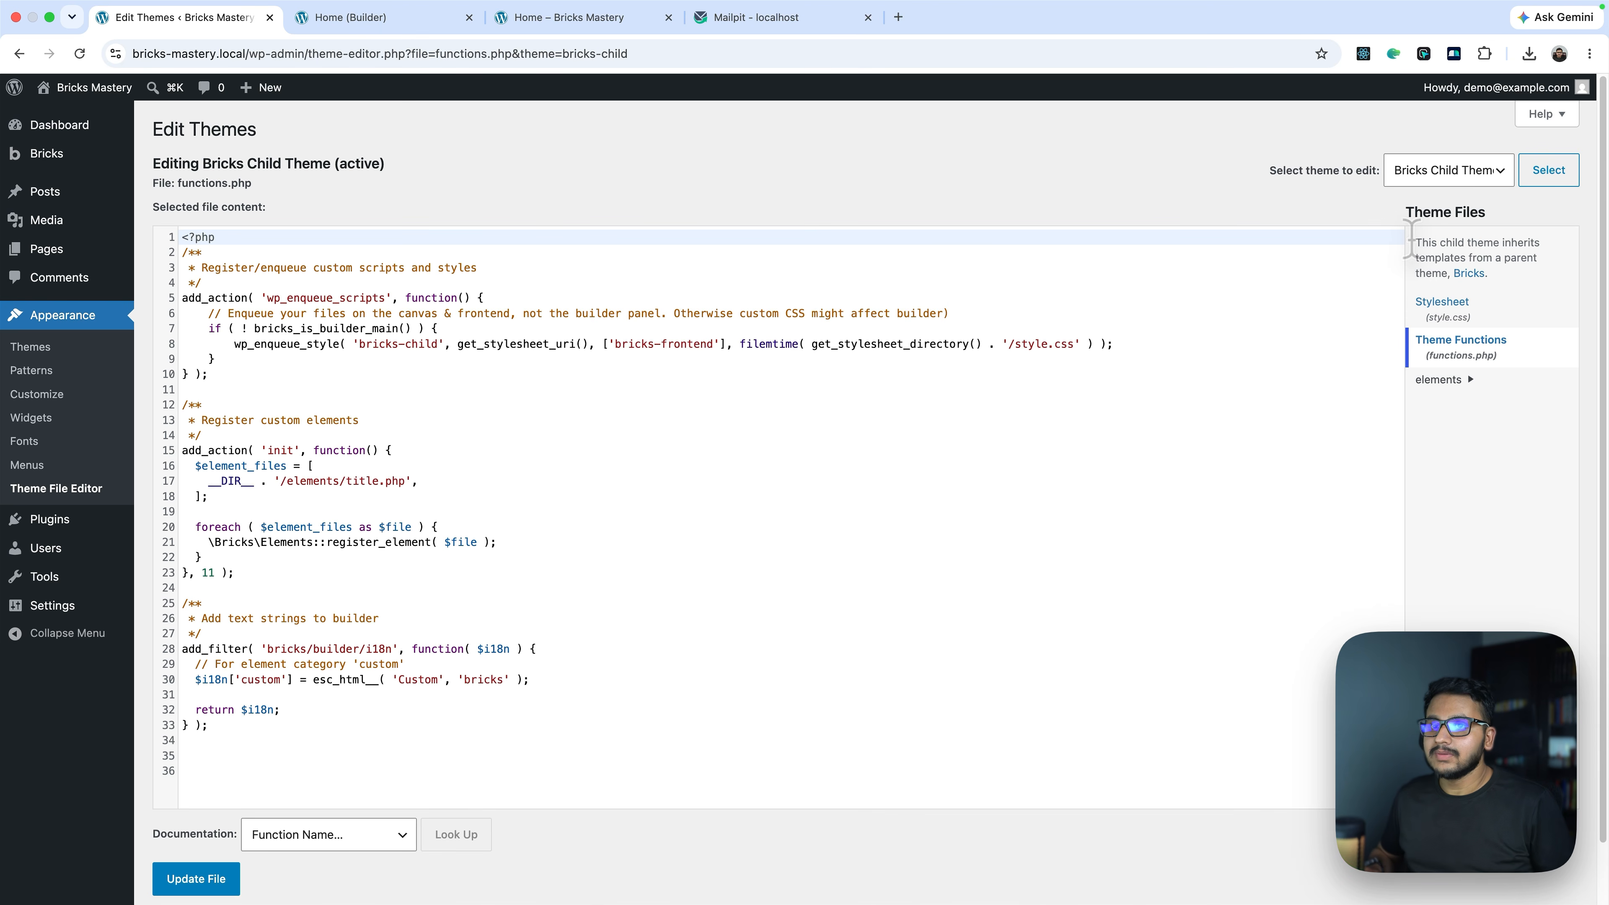
click(1414, 166)
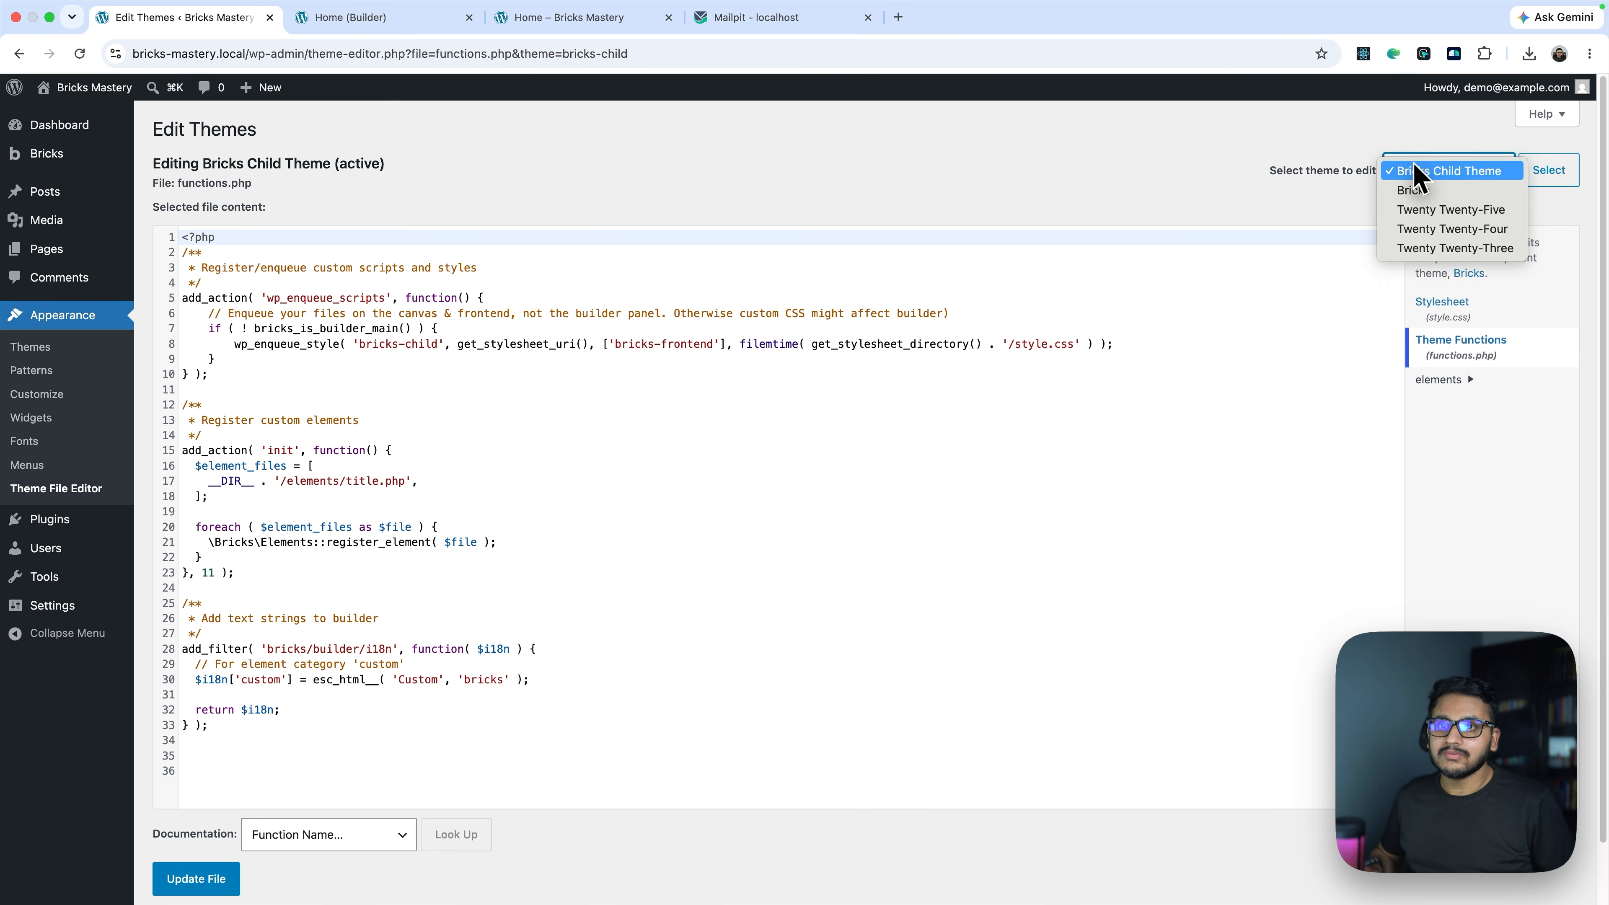
click(1414, 171)
click(365, 749)
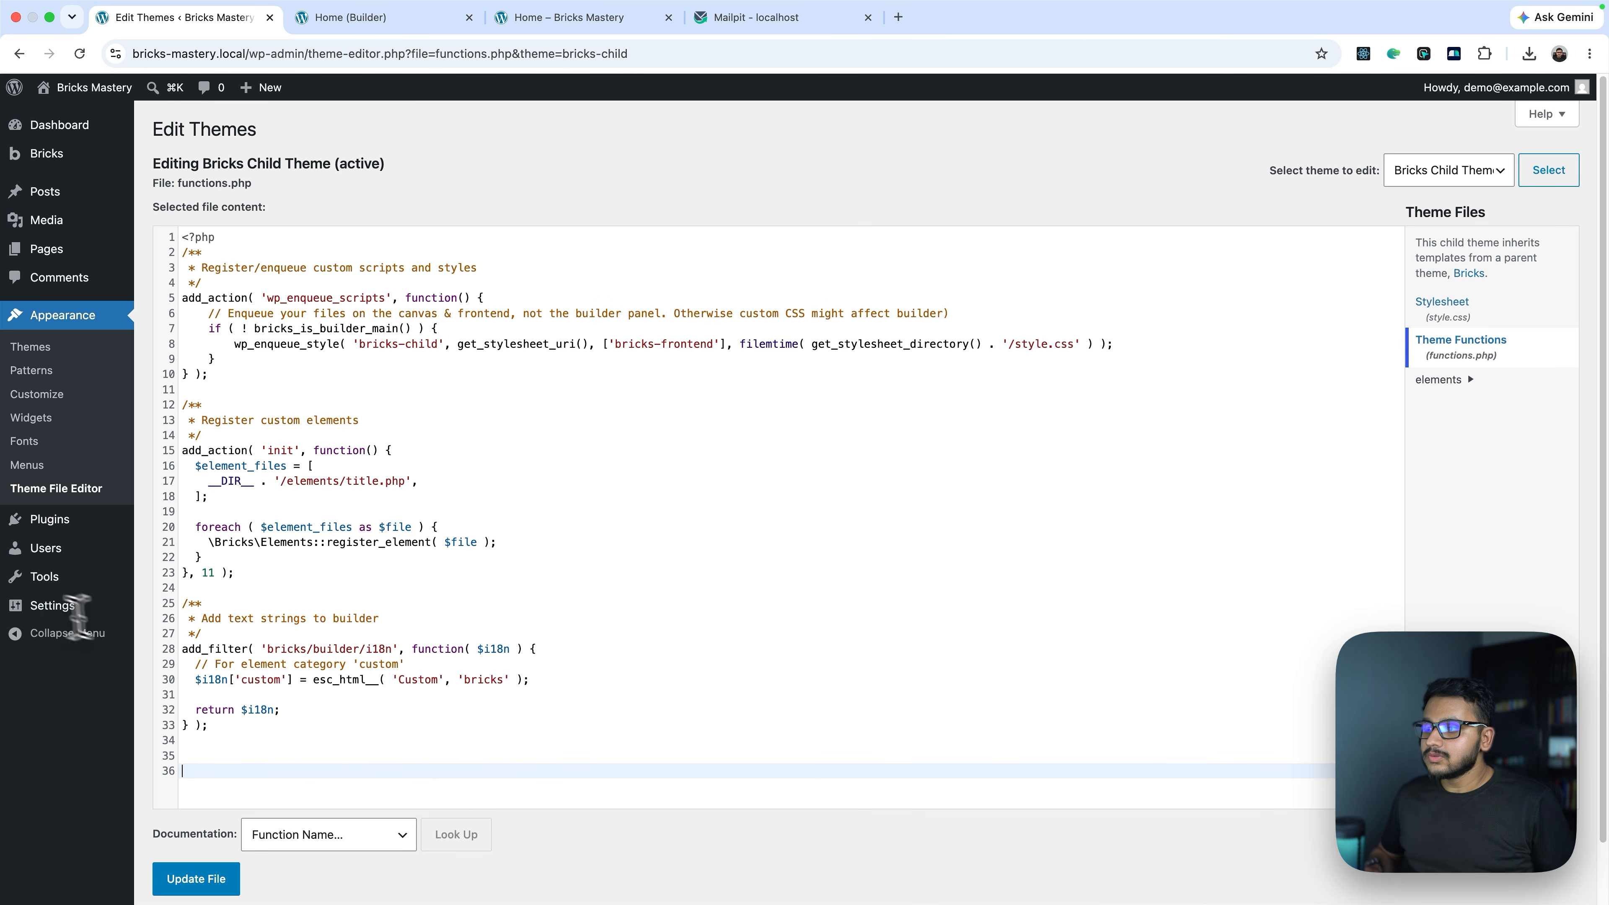
Add an http_request_host_is_external filter returning true for mailer-press.local and update functions.php
text(add_filter( 'http_request_host_is_external', function ( $is_external, $host, $url ) {       if ( $host === 'mailer-press.local' ) {           return true;       }       return $is_external;   }, 10, 3 );)
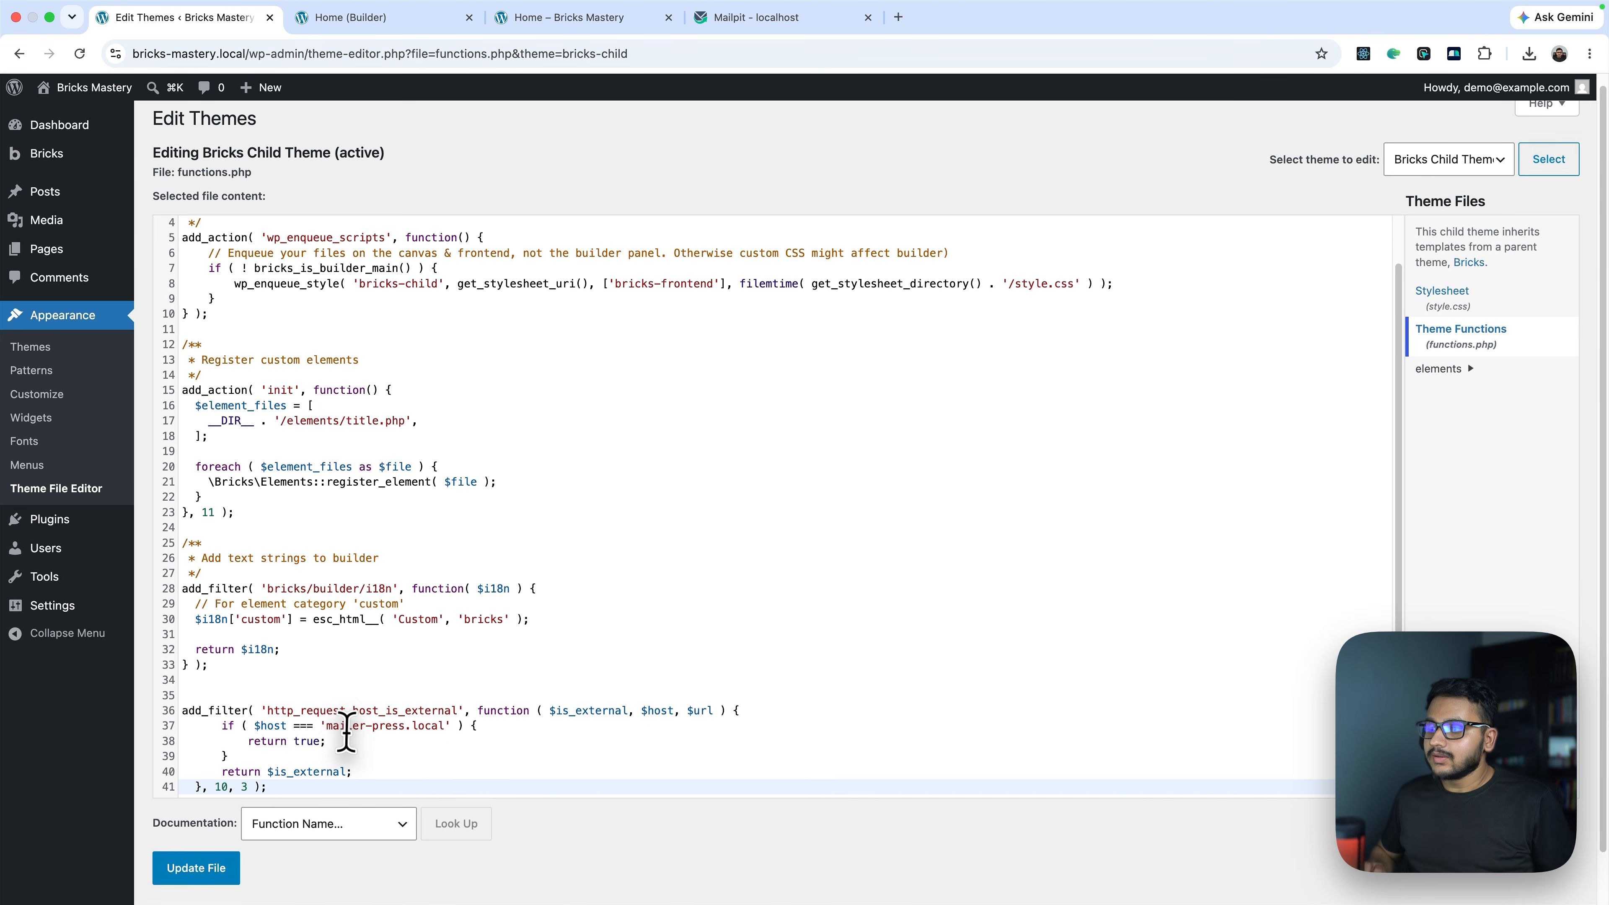
click(338, 741)
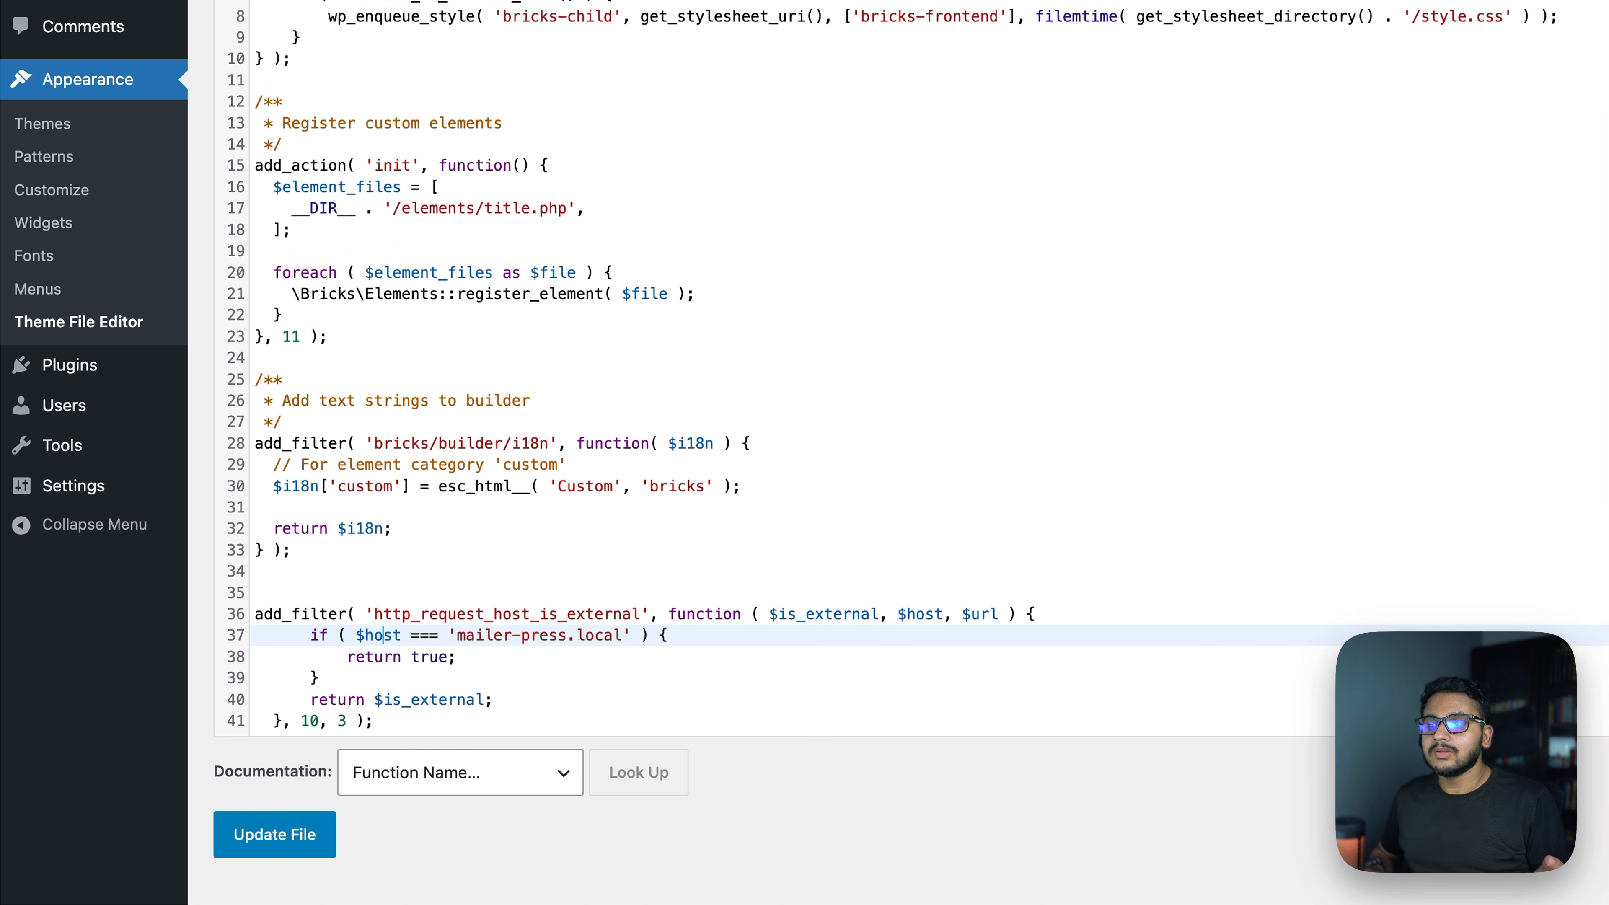
drag(374, 613, 628, 609)
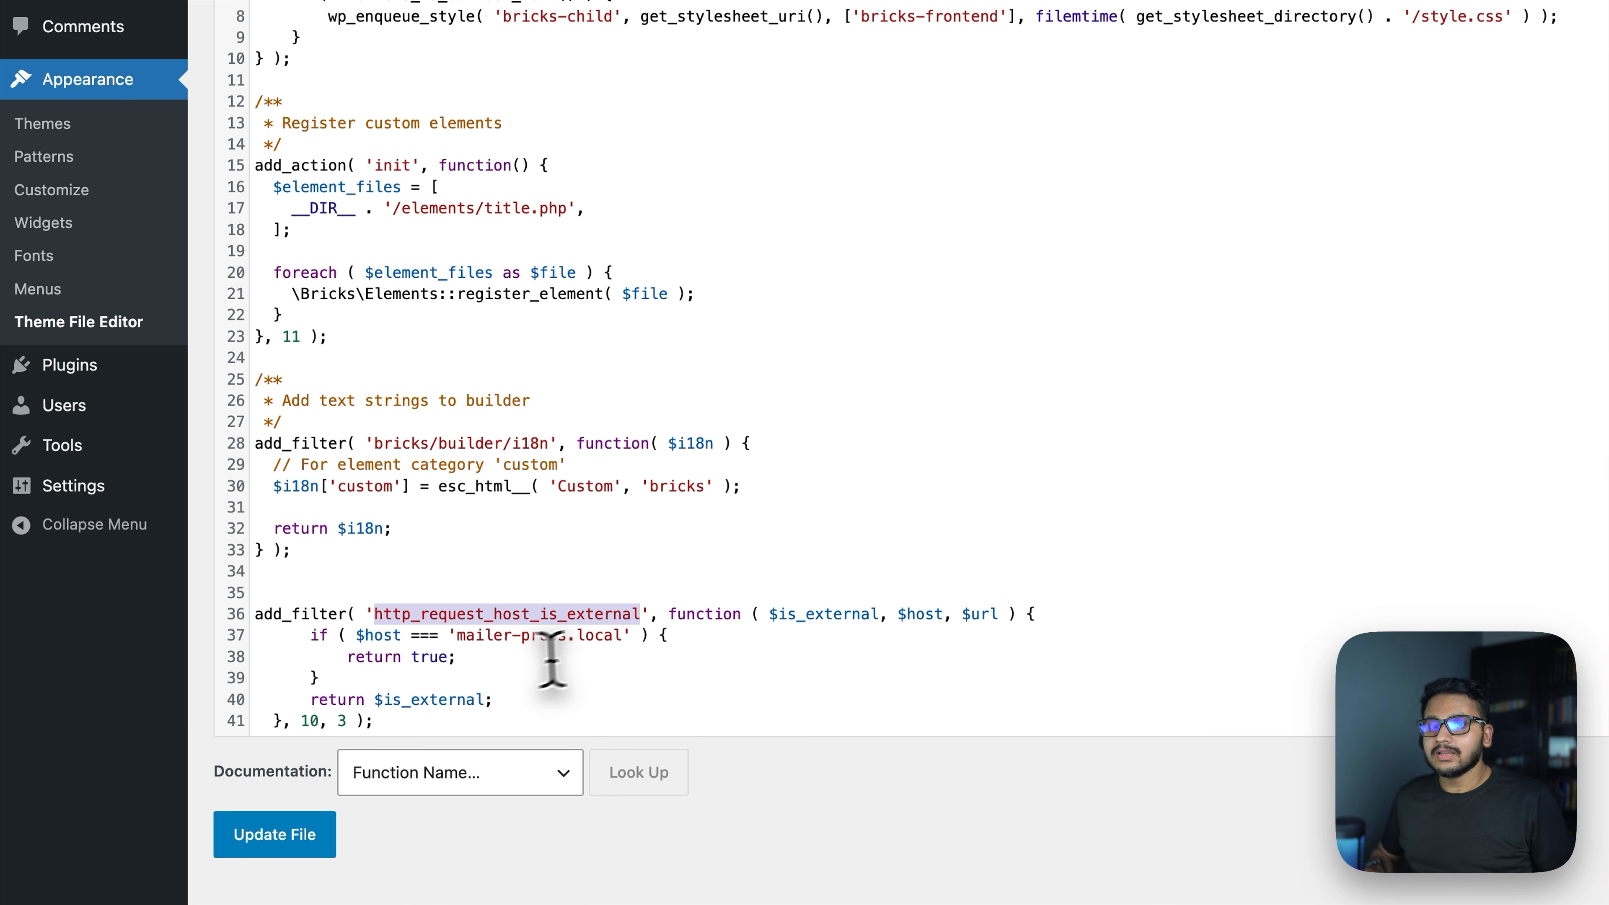
drag(401, 634, 359, 634)
drag(457, 634, 624, 634)
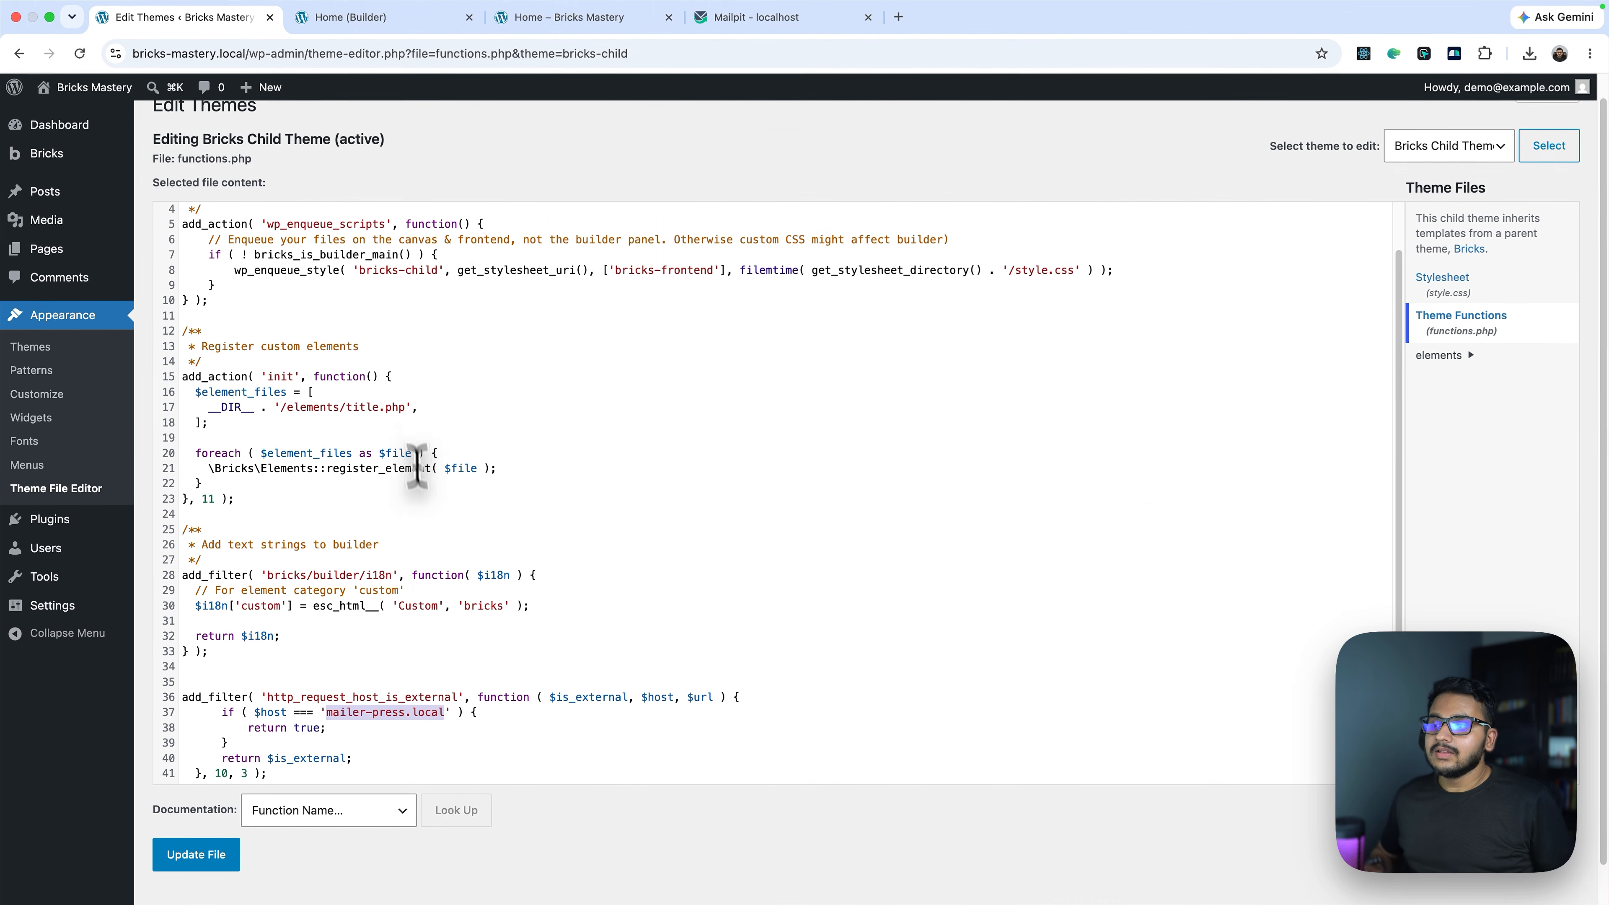
click(355, 727)
drag(246, 727, 294, 730)
double_click(361, 728)
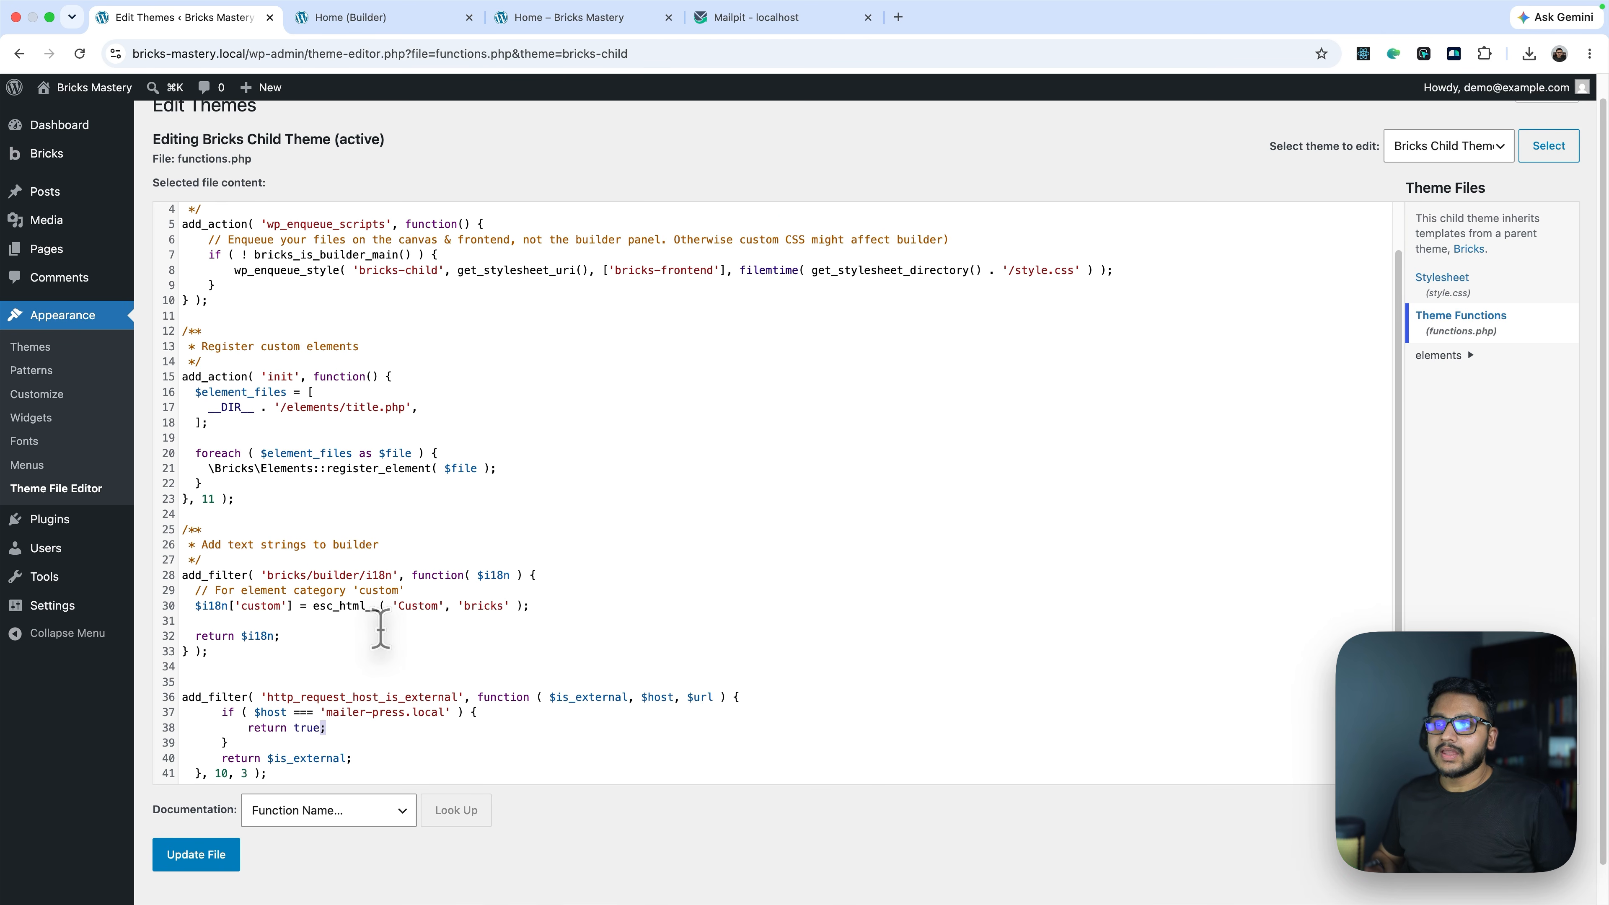
drag(443, 711, 292, 702)
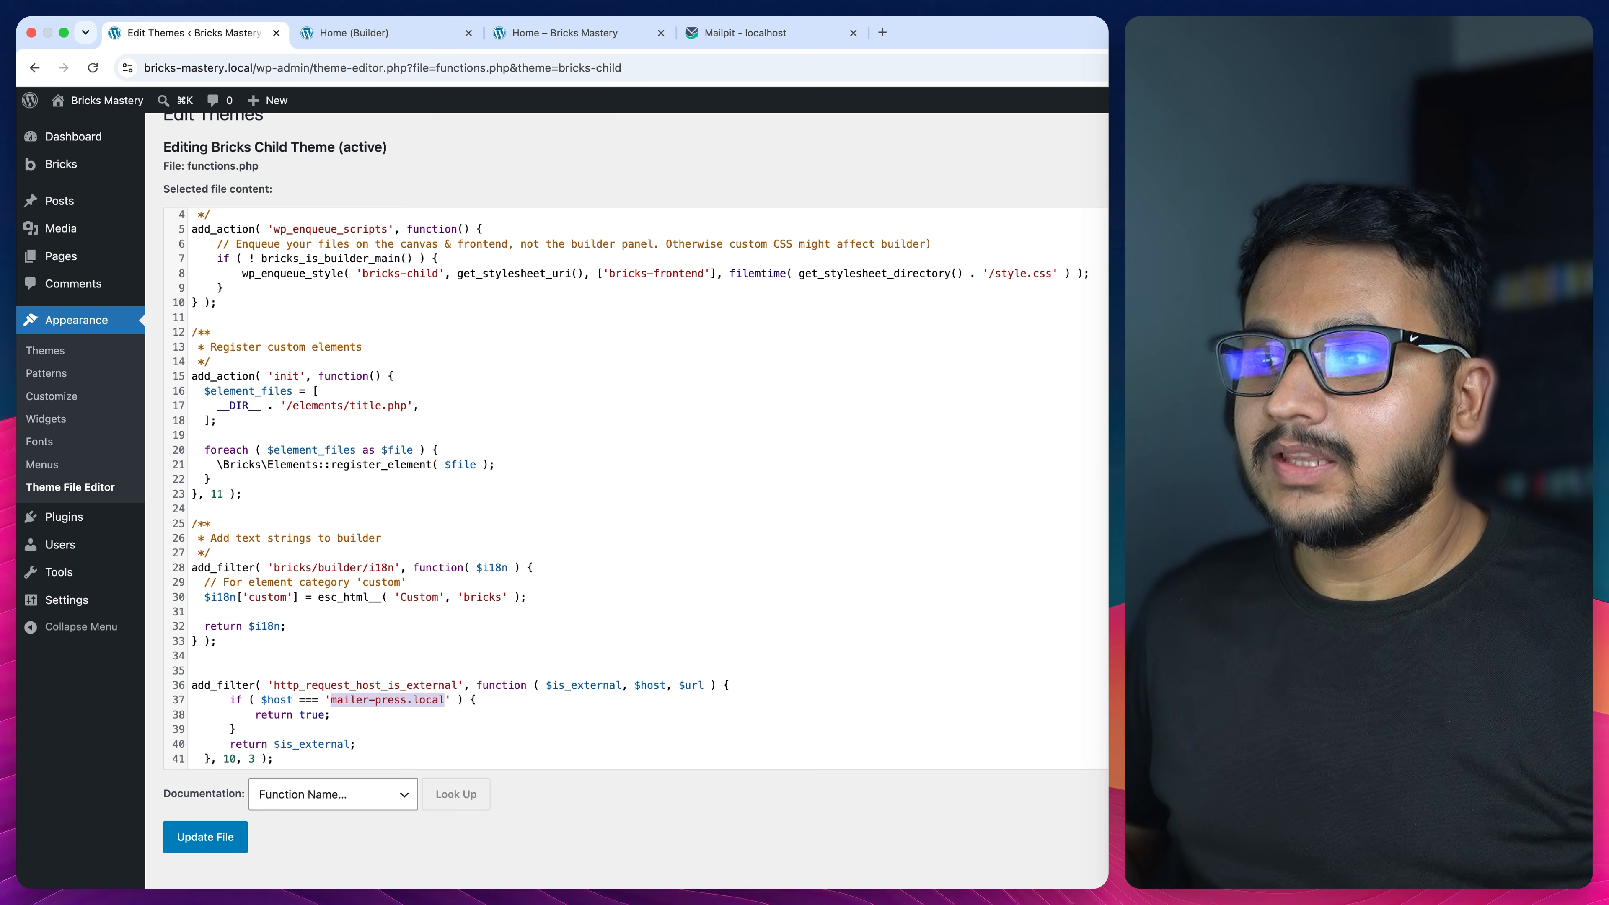
drag(355, 759, 186, 684)
drag(330, 700, 446, 700)
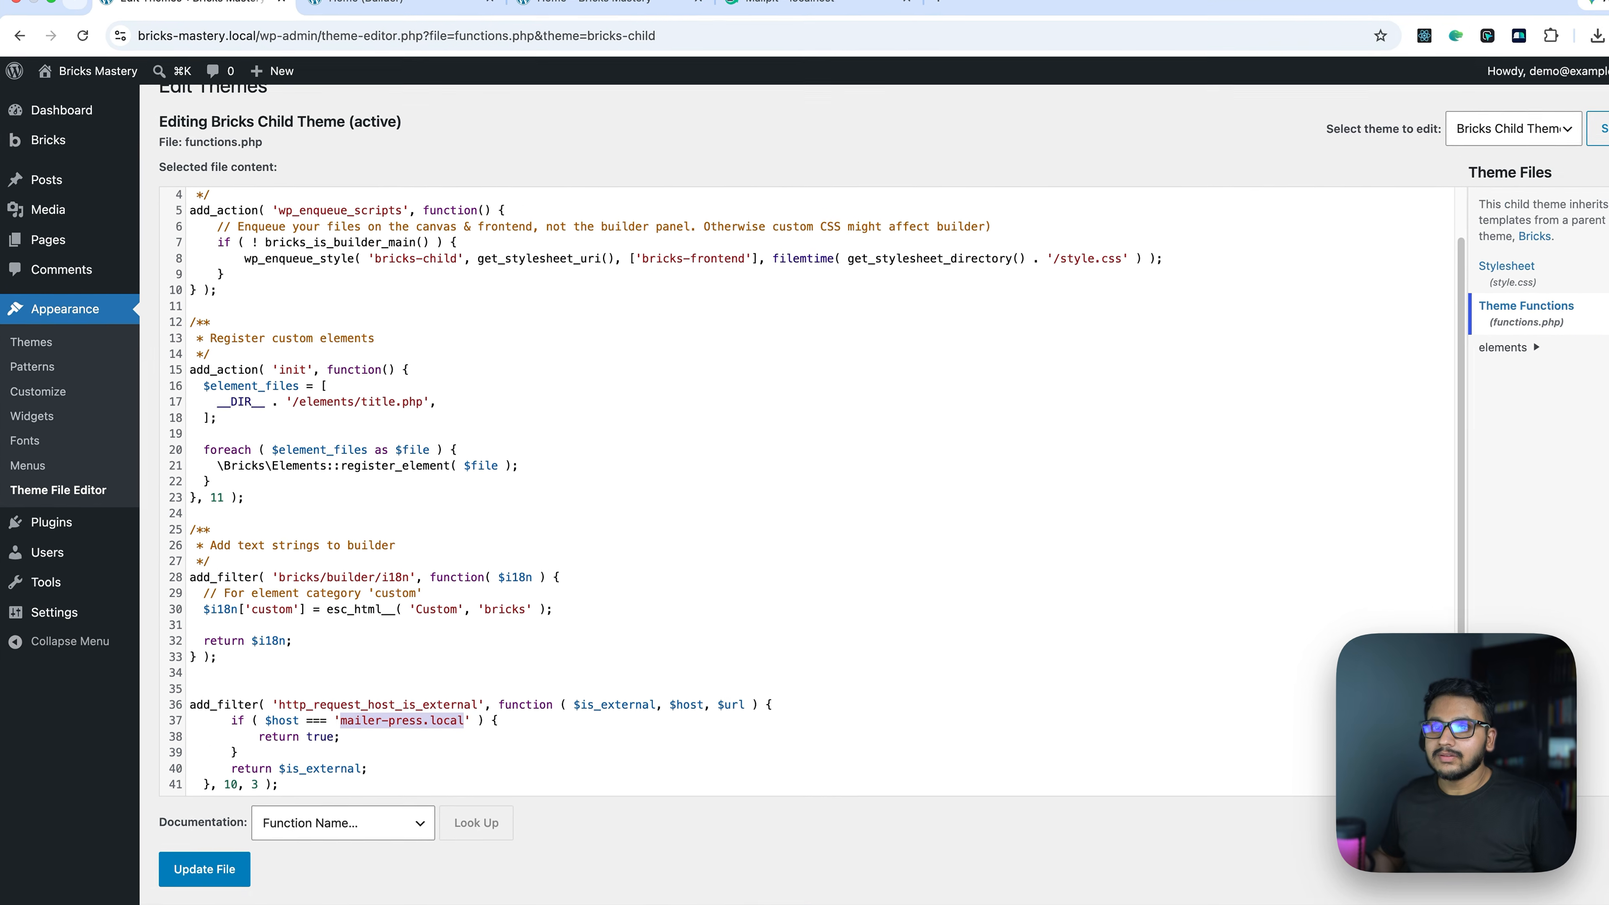
click(466, 716)
click(209, 857)
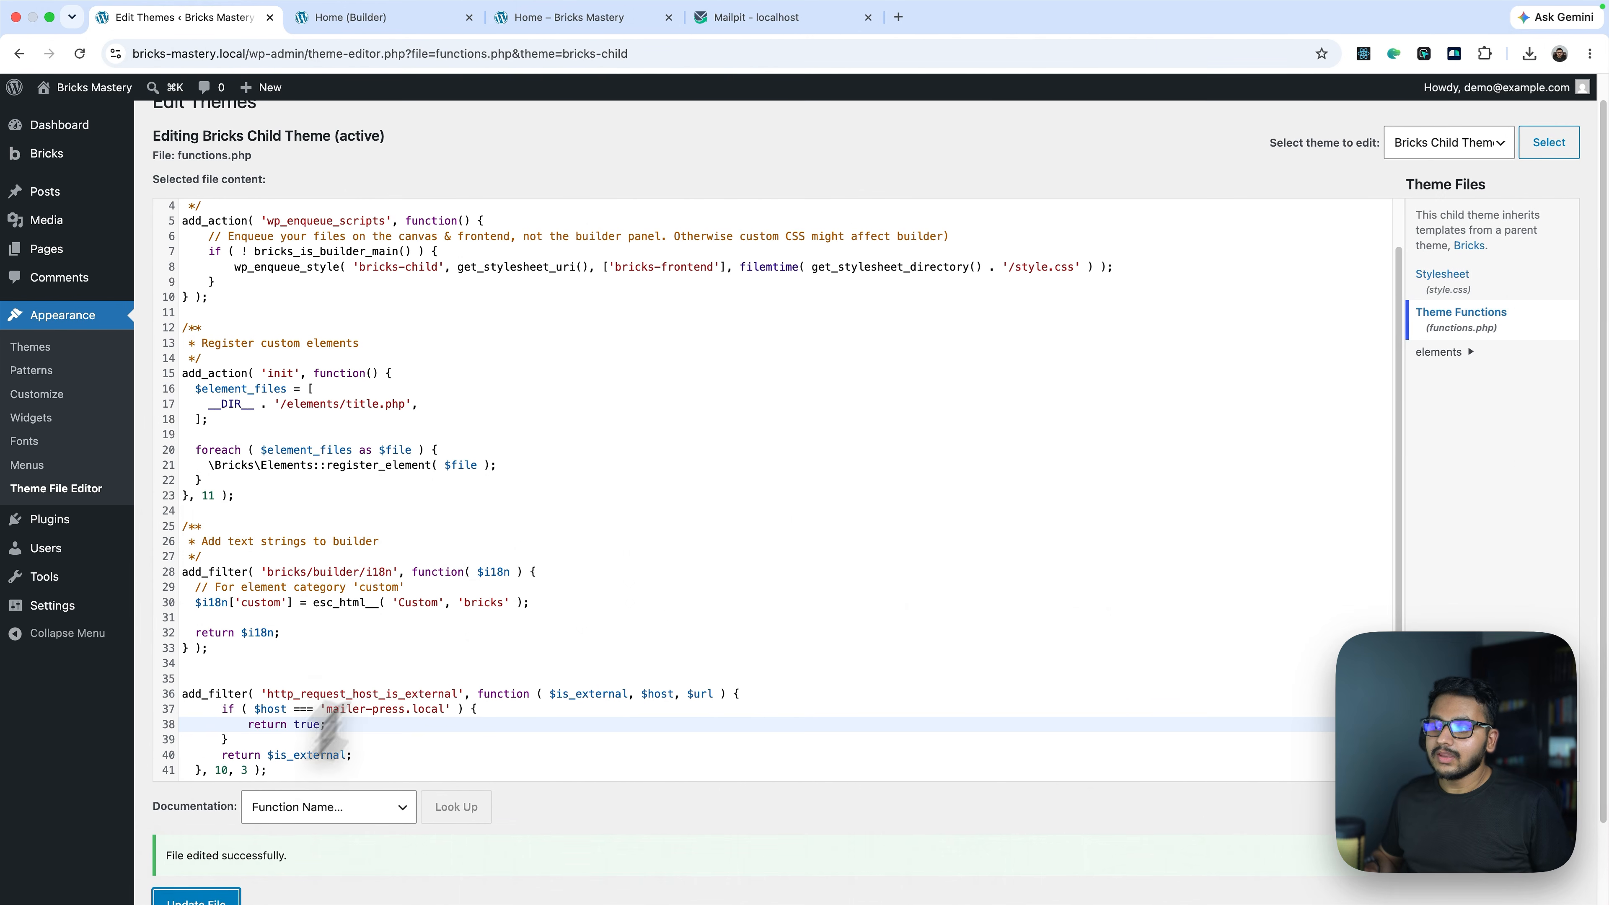
Resubmit the subscribe form, getting 'Noted', then view MailerPress's All Contacts list
click(551, 18)
click(627, 252)
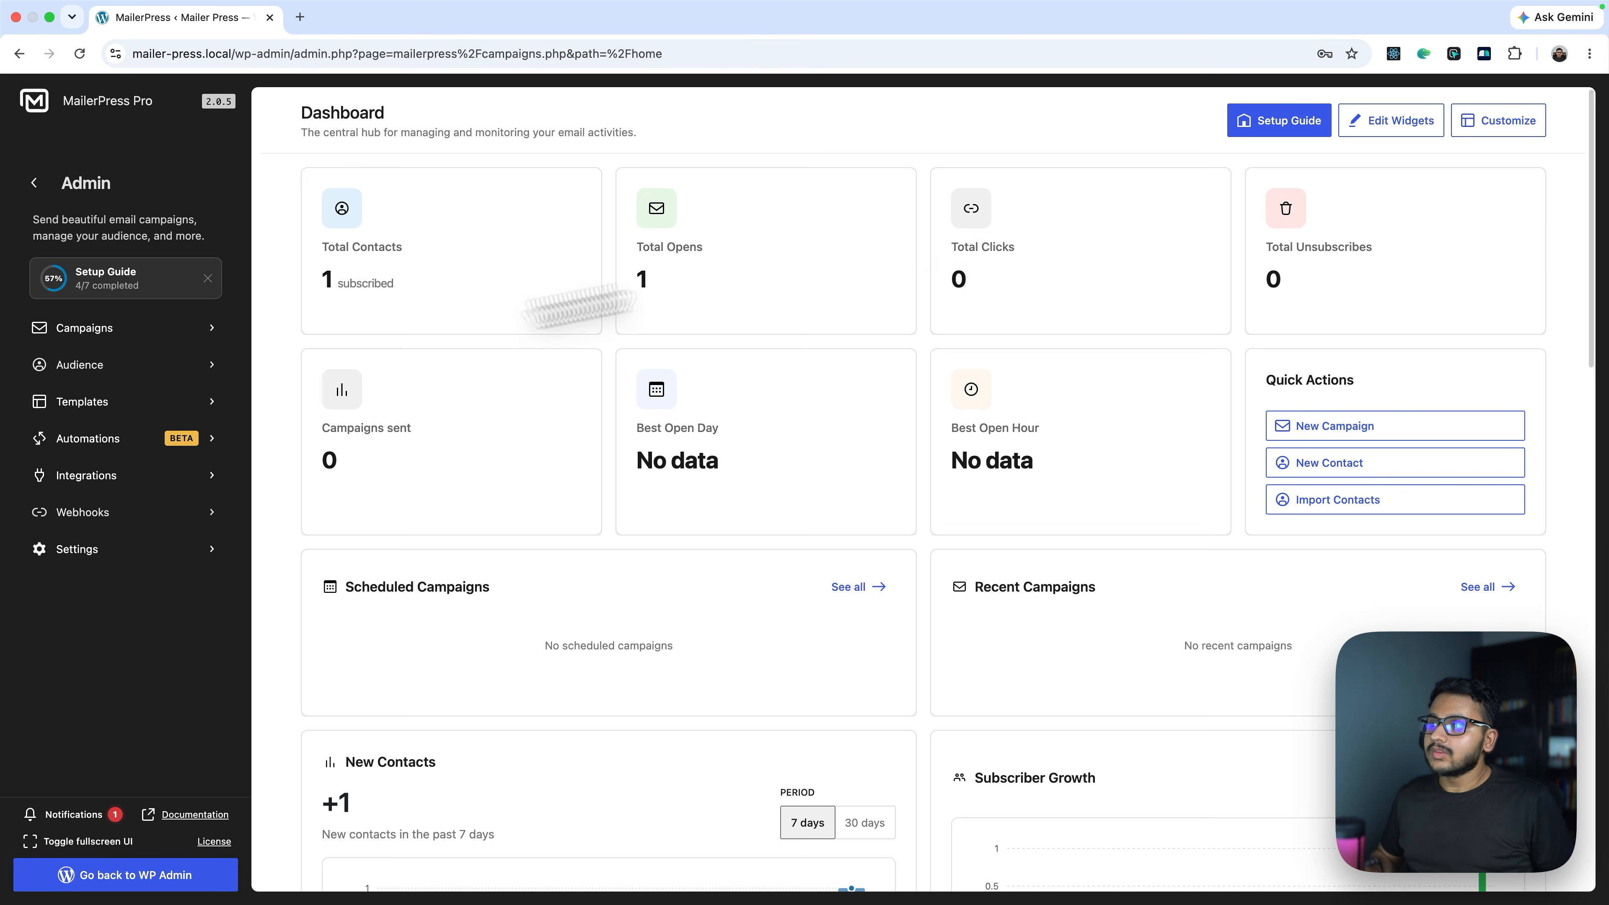
click(86, 363)
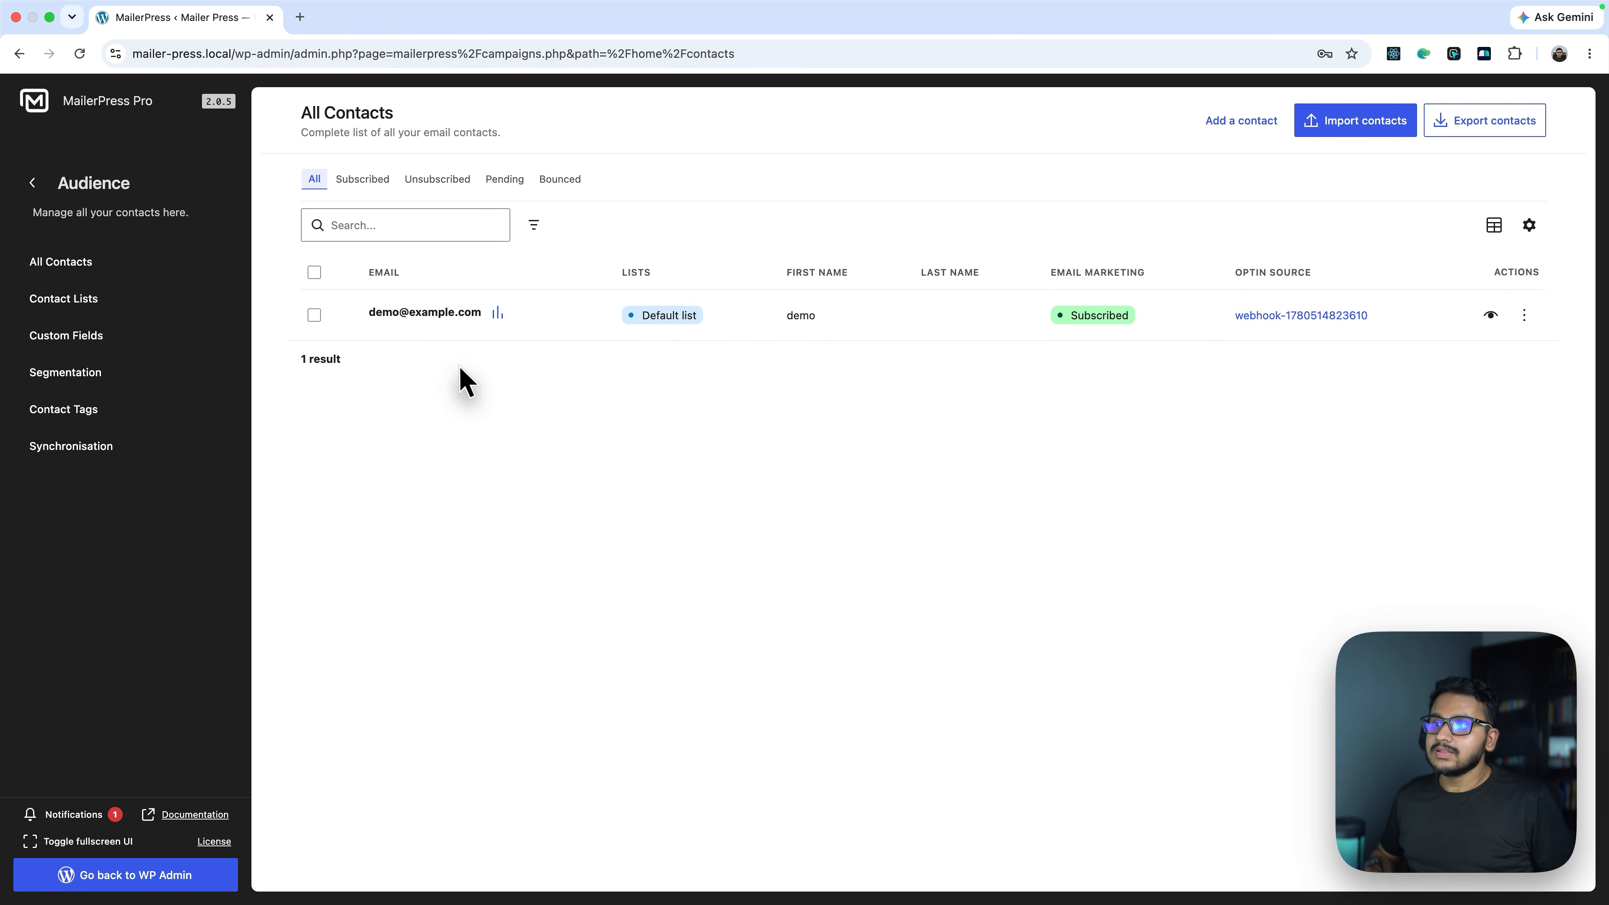
Submit a second test subscription from the form and confirm it appears in MailerPress contacts
key(ctrl+Left)
click(709, 157)
key(Tab)
text(john#@)
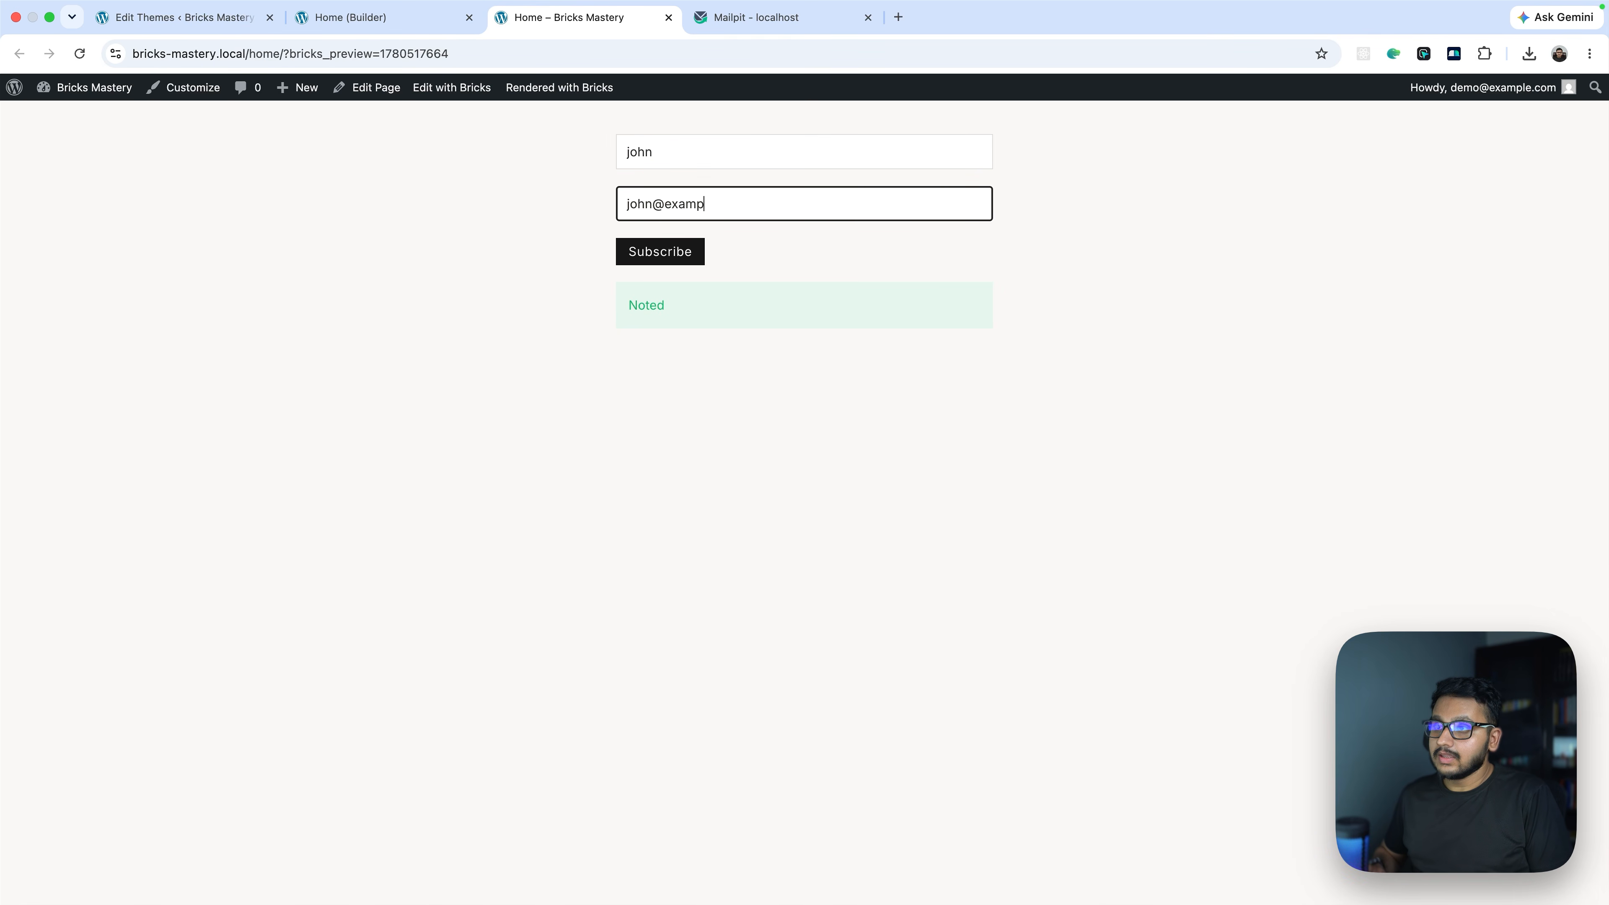
click(662, 256)
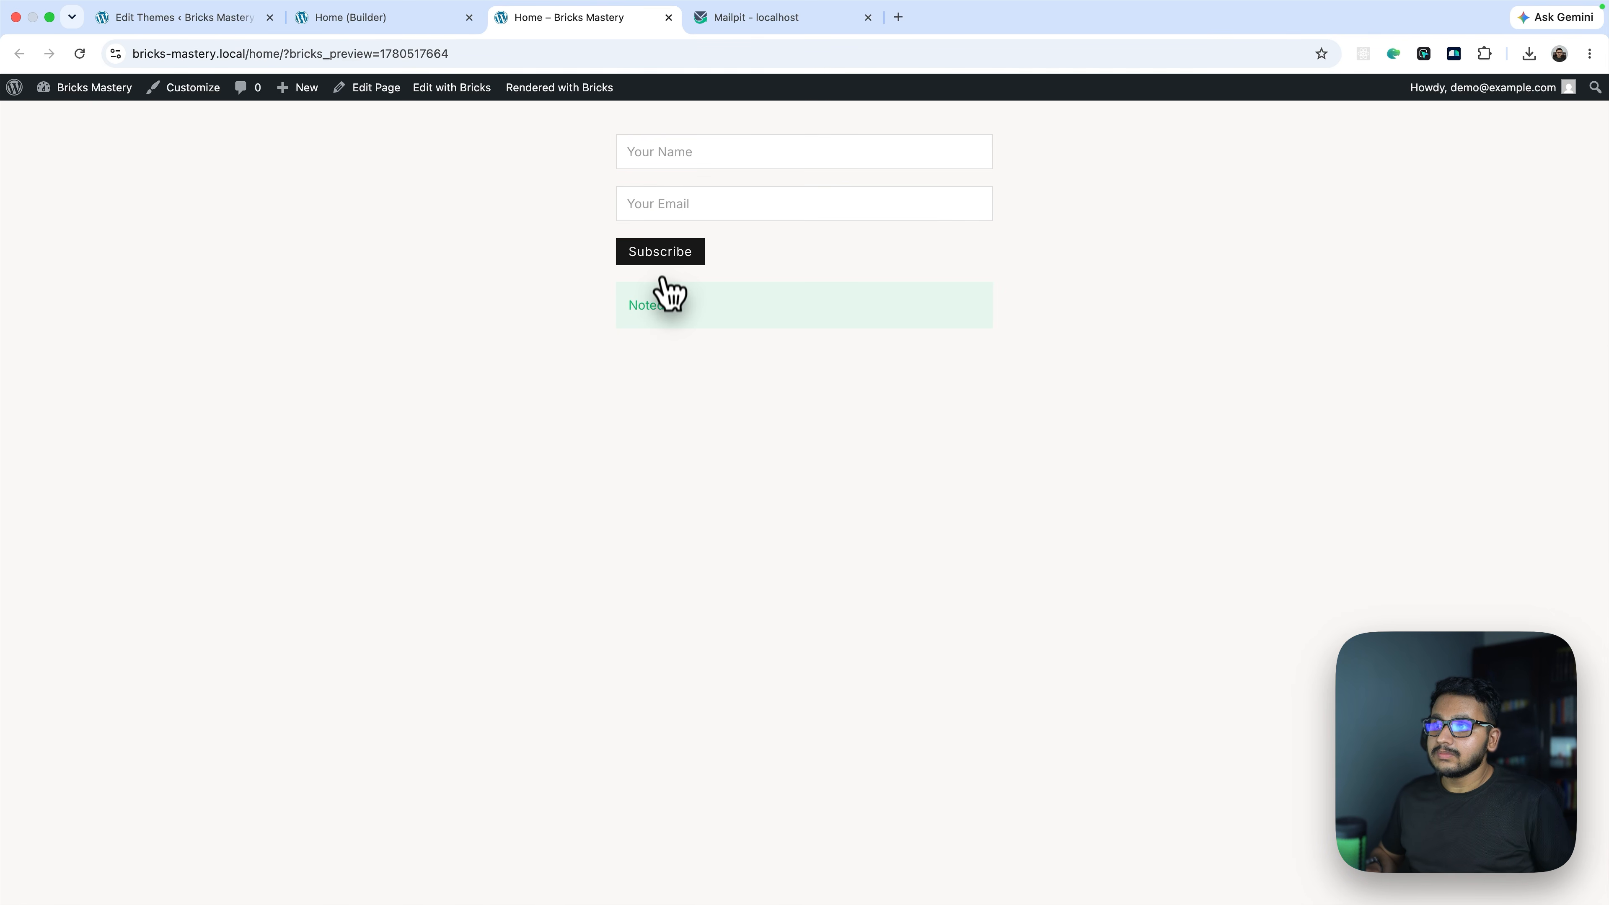
key(ctrl+Right)
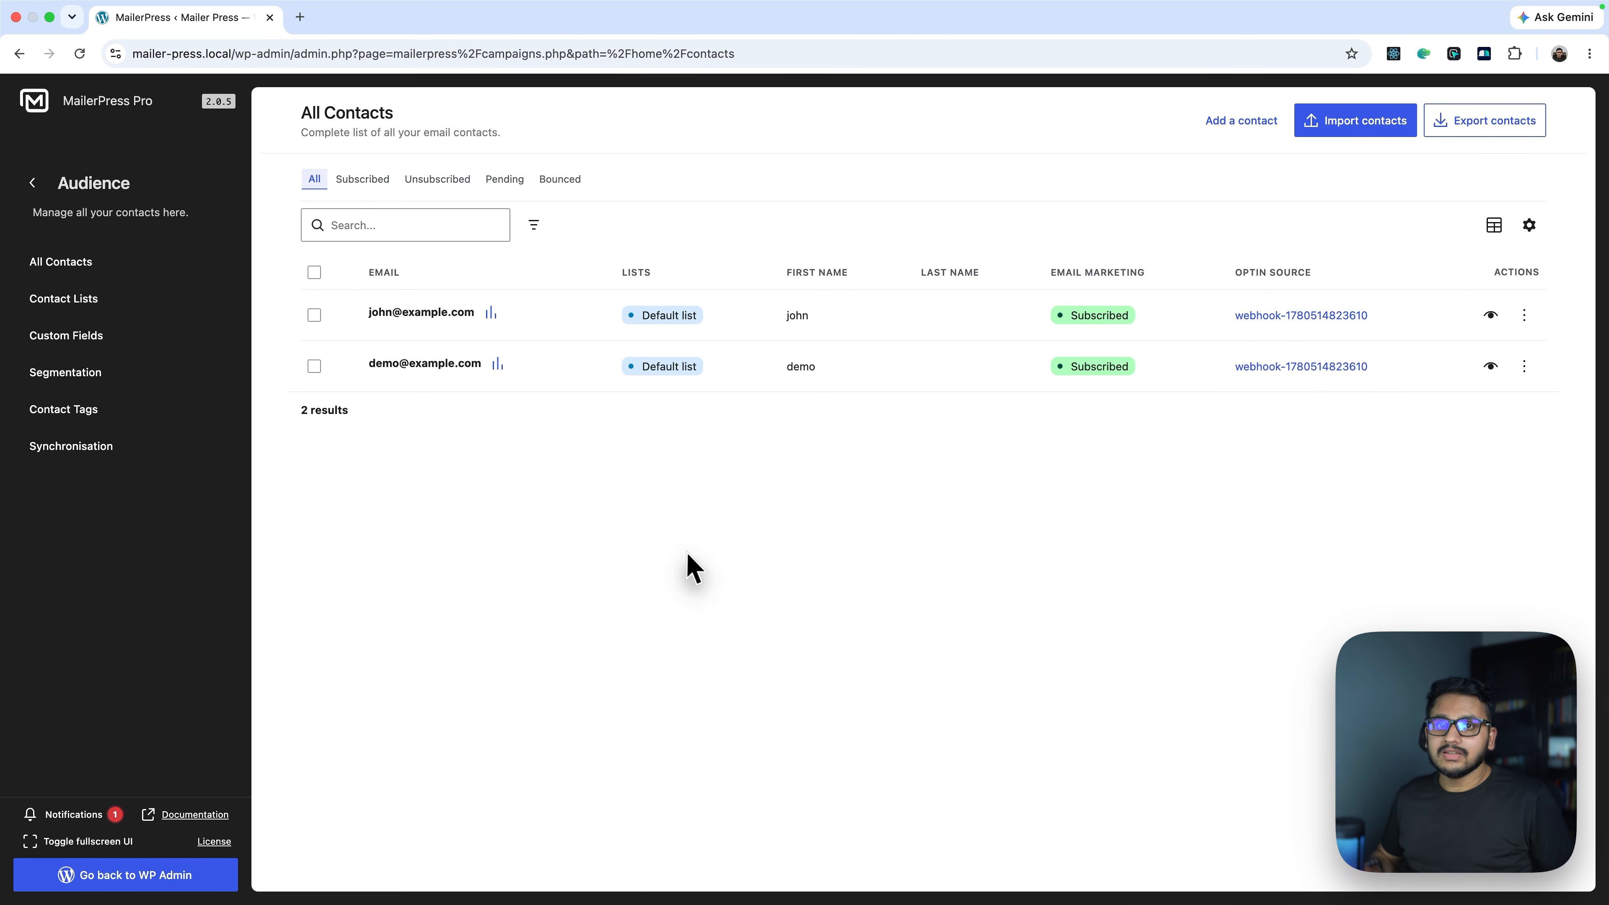
key(ctrl+Left)
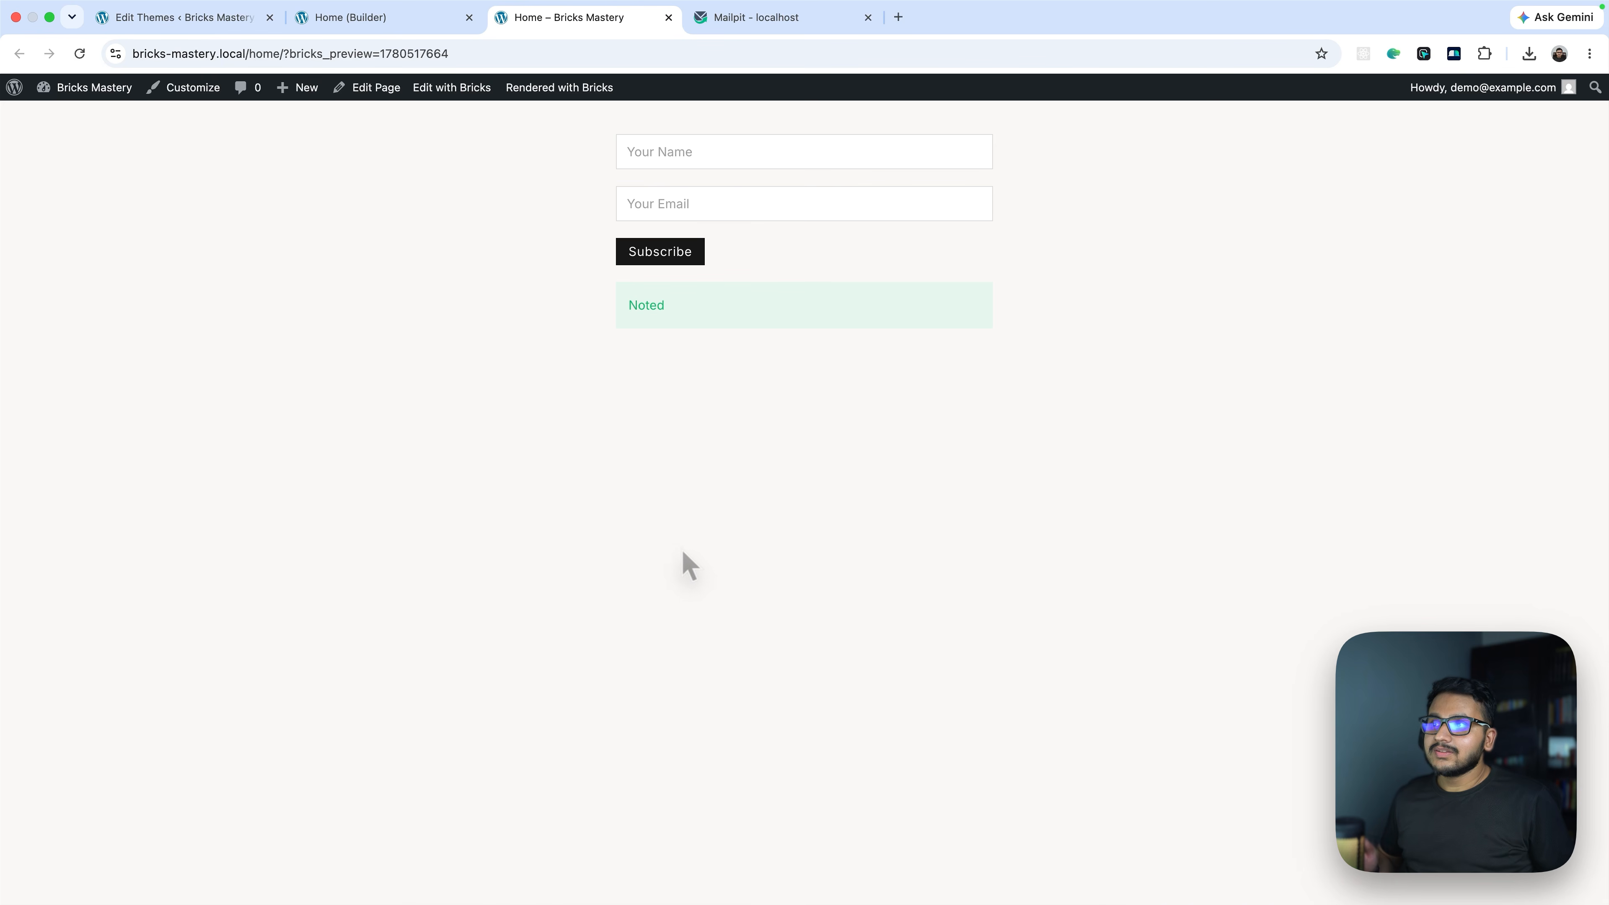
Delete the name line from the Data JSON, leaving only "email": {{85cd0b}}, and save the page
click(367, 21)
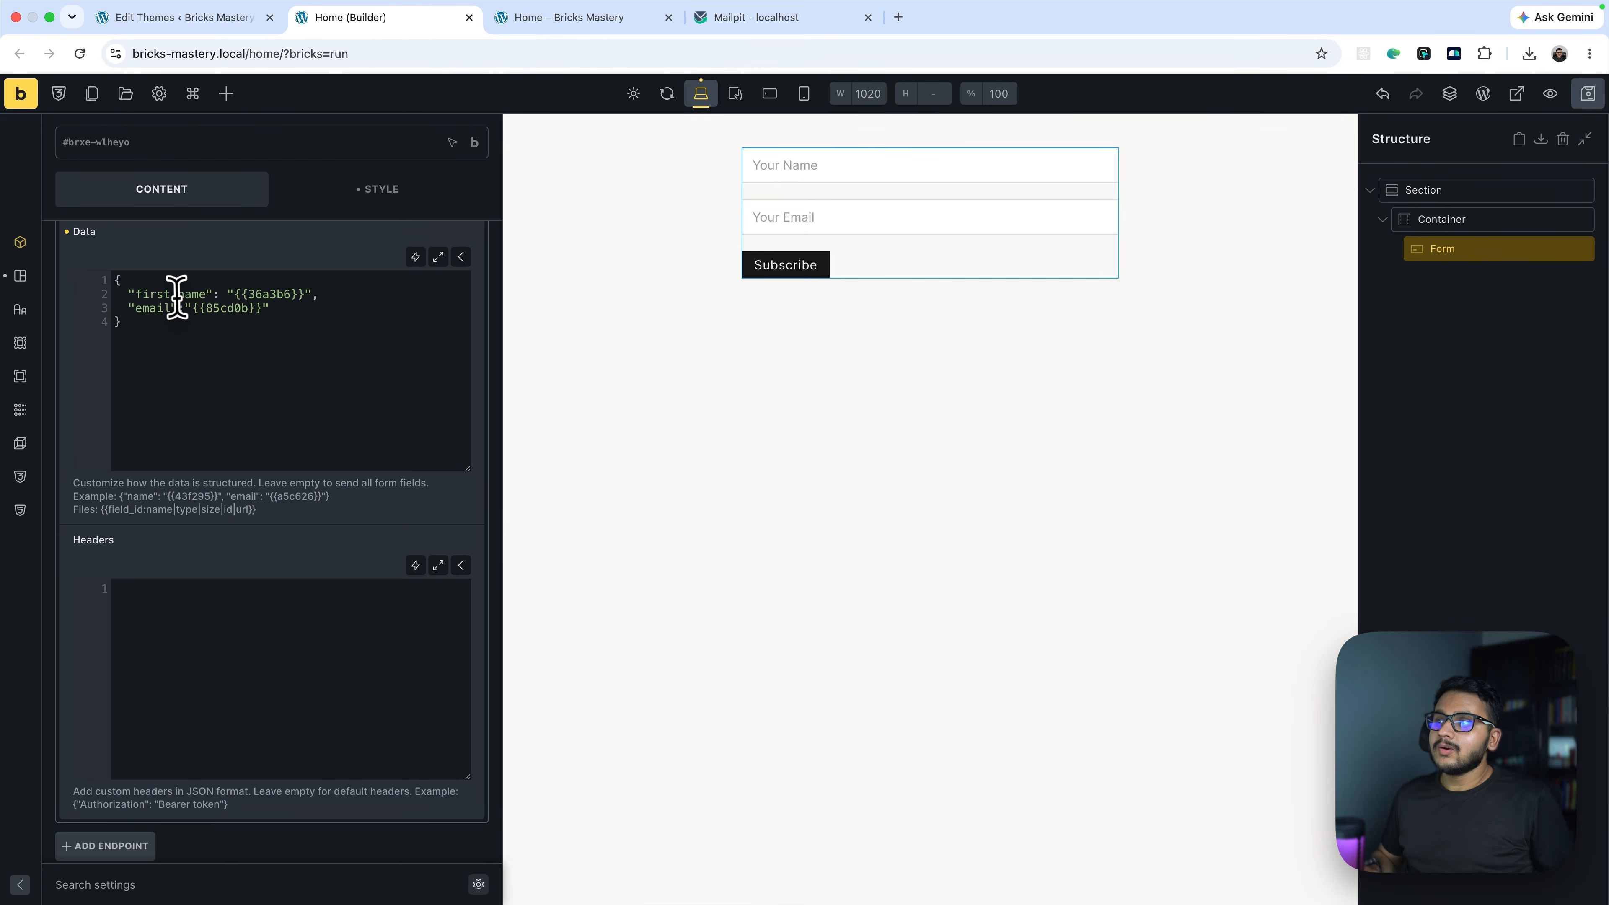
key(BackSpace)
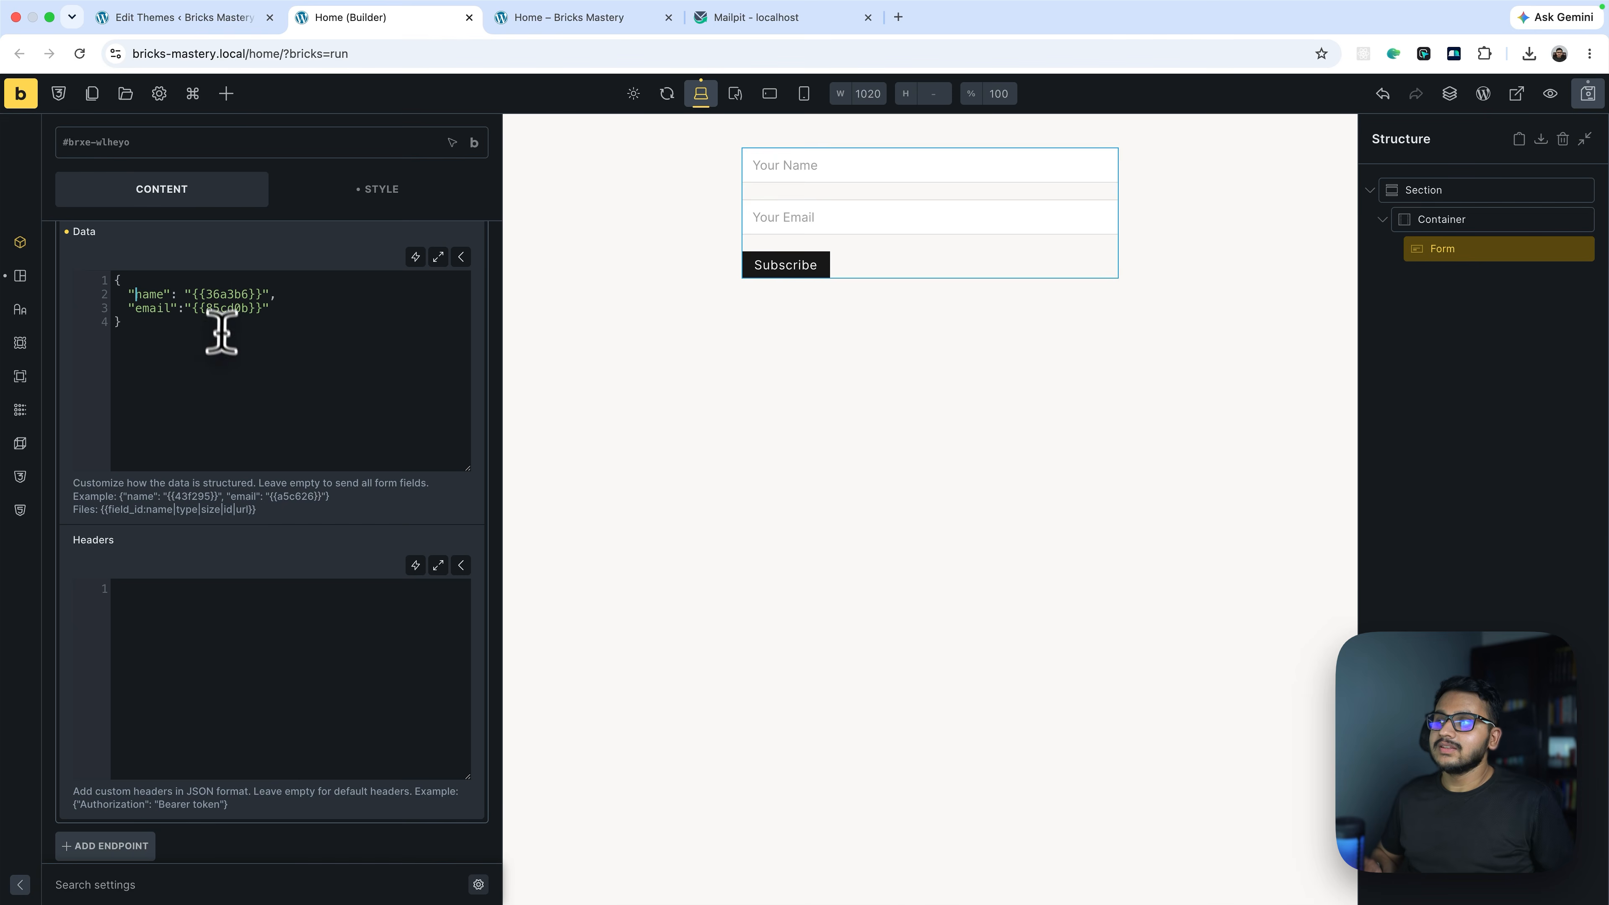
drag(291, 294, 120, 286)
key(BackSpace)
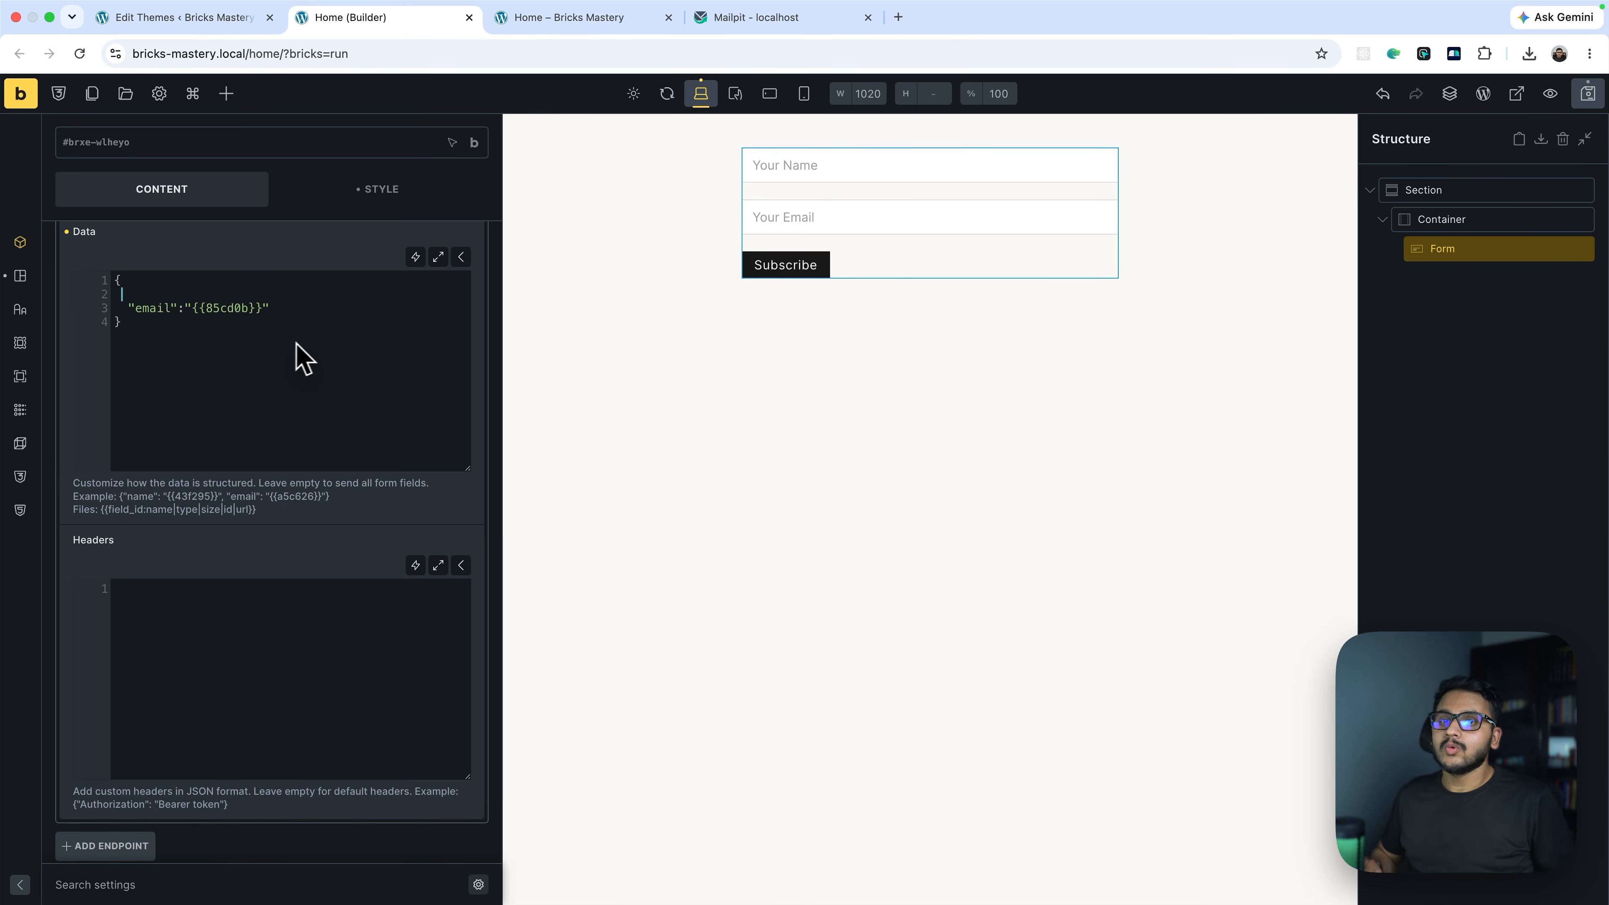
click(366, 309)
click(1588, 93)
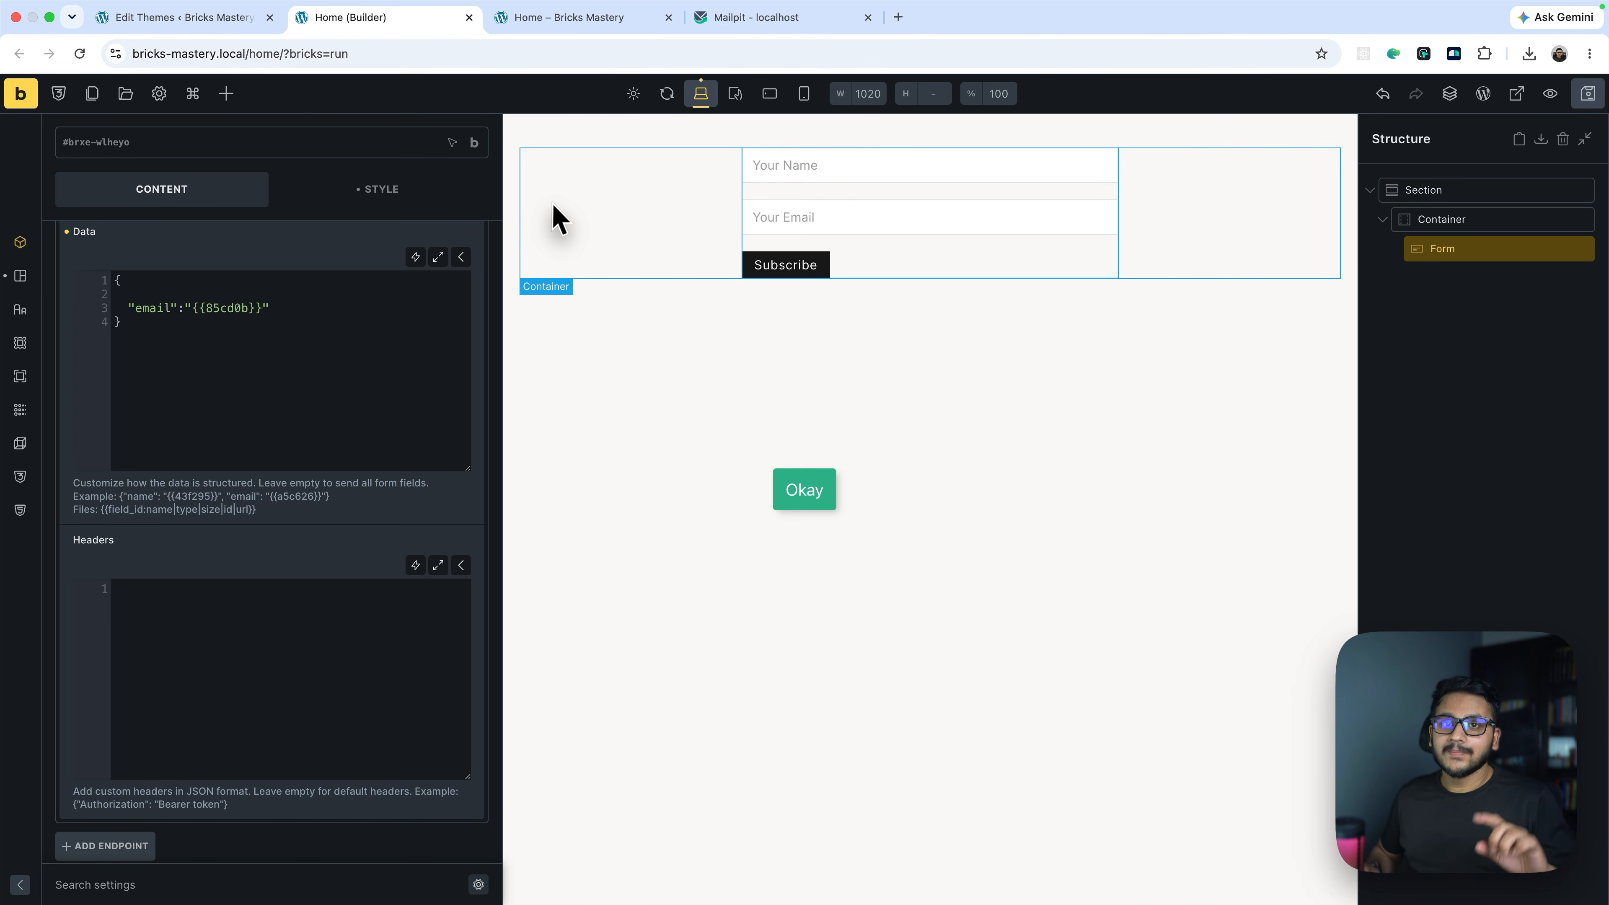